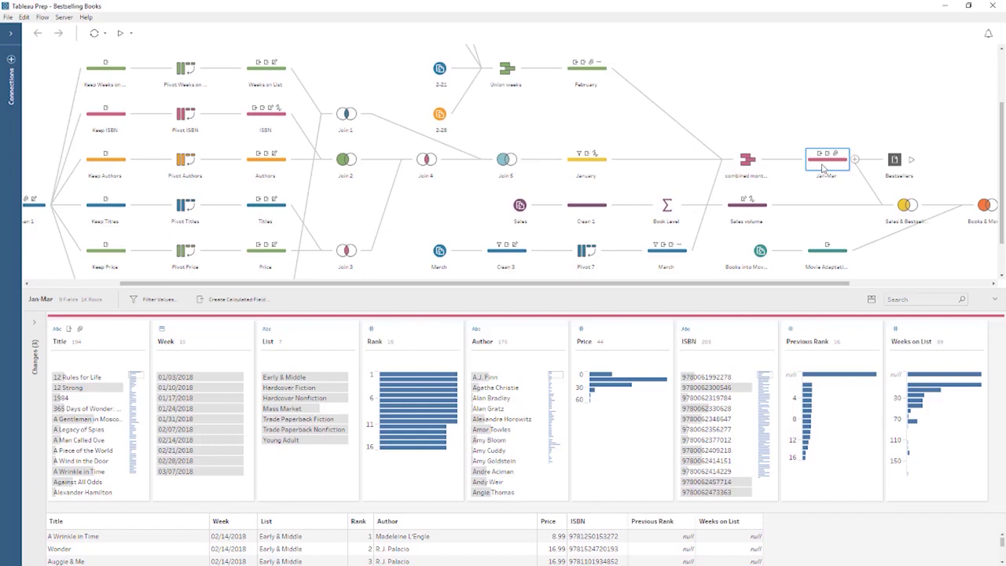
Inspect the Pivot 7, Book Level and Jan-Mar steps of the Bestselling Books flow, including Jan-Mar's rows without the profile cards
left_click(587, 253)
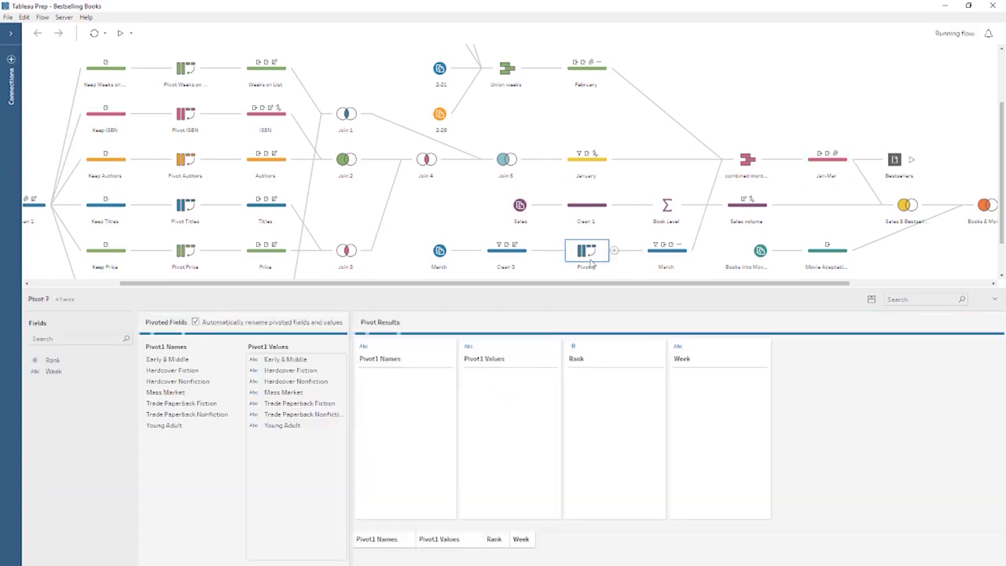
left_click(666, 207)
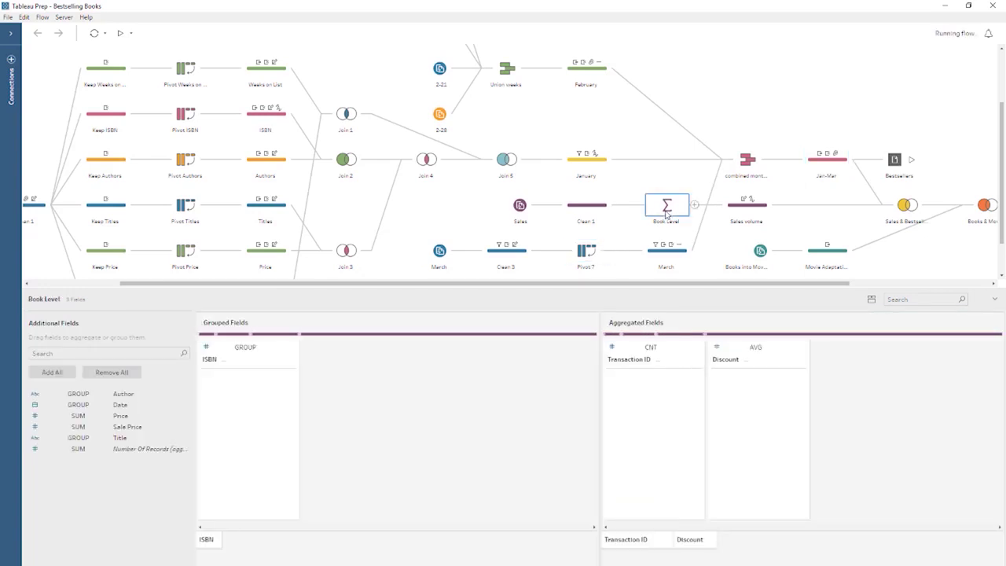
left_click(827, 159)
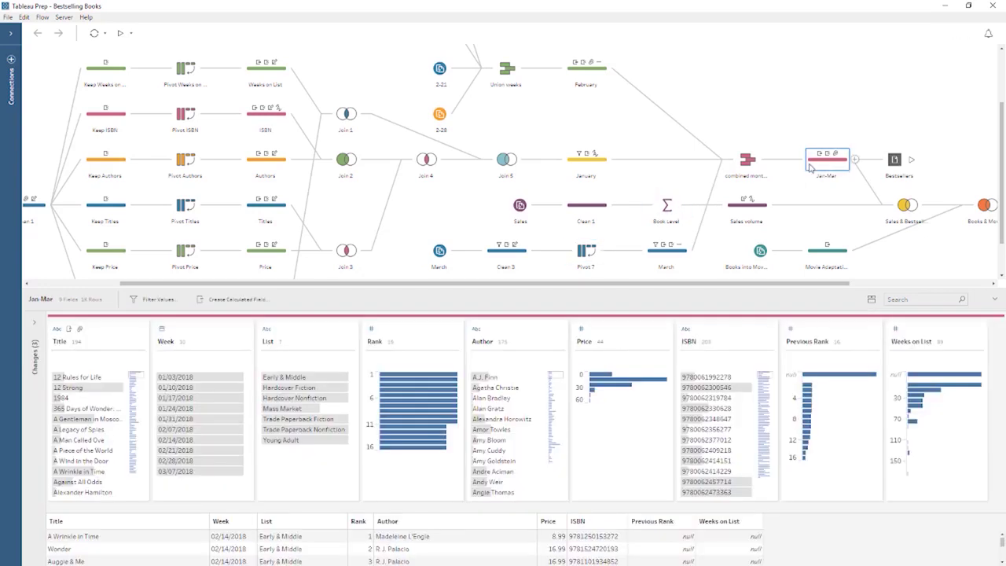
left_click(871, 300)
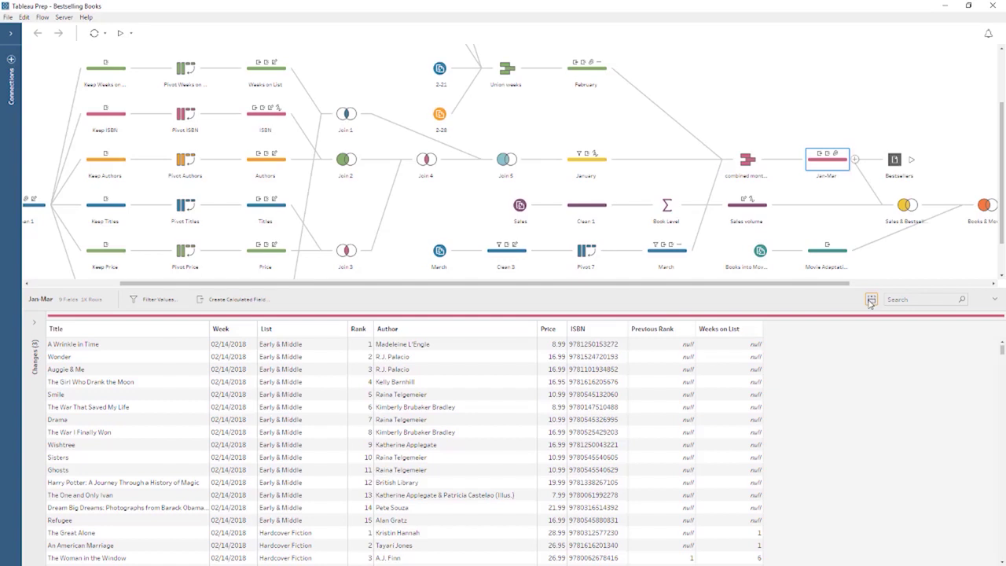
left_click(870, 301)
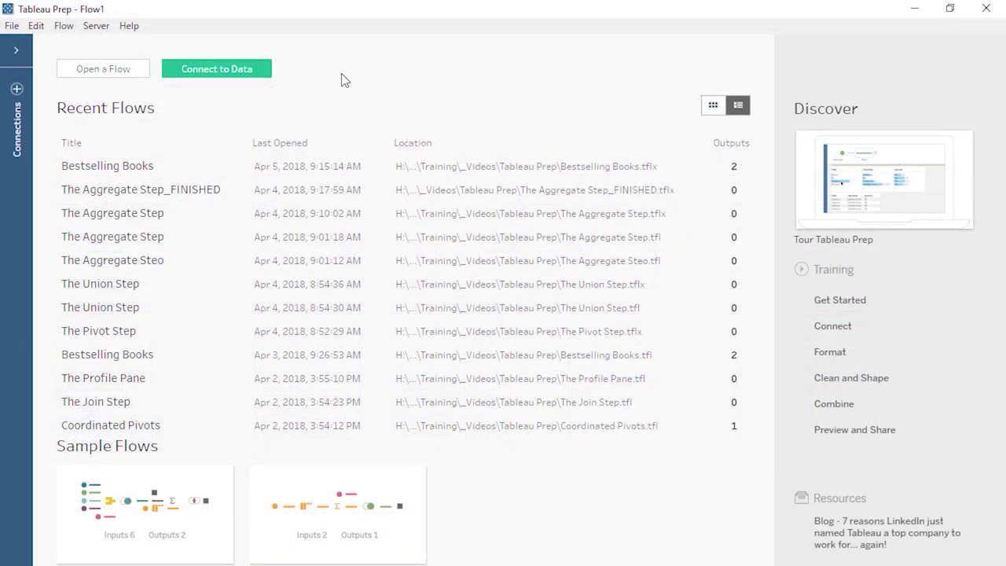
Connect to the Excel workbook ABA Bestsellers 02-28-18.xlsx and add its Mass Market table to the flow
left_click(225, 71)
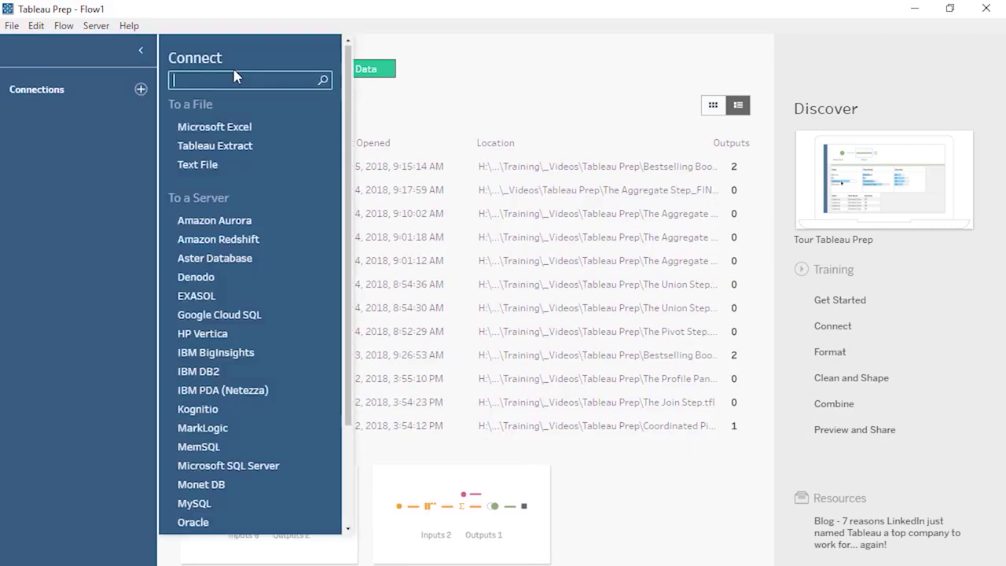
left_click(226, 134)
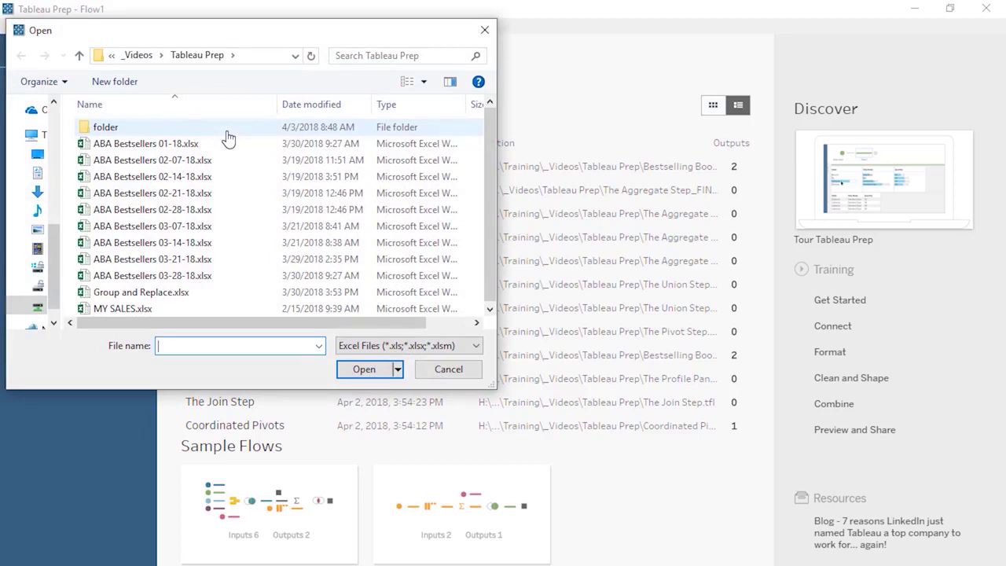
double_click(212, 209)
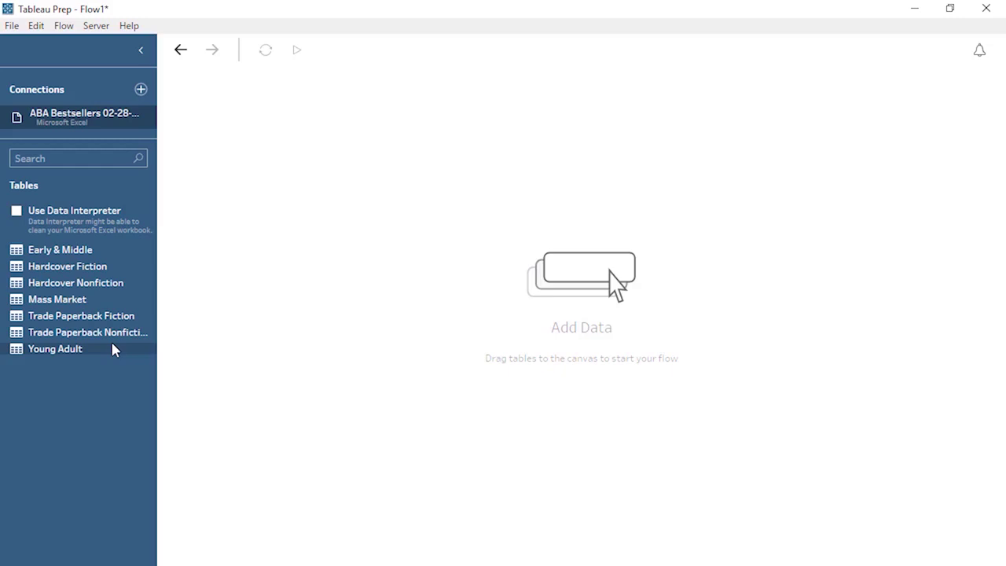
left_click_drag(105, 299, 279, 207)
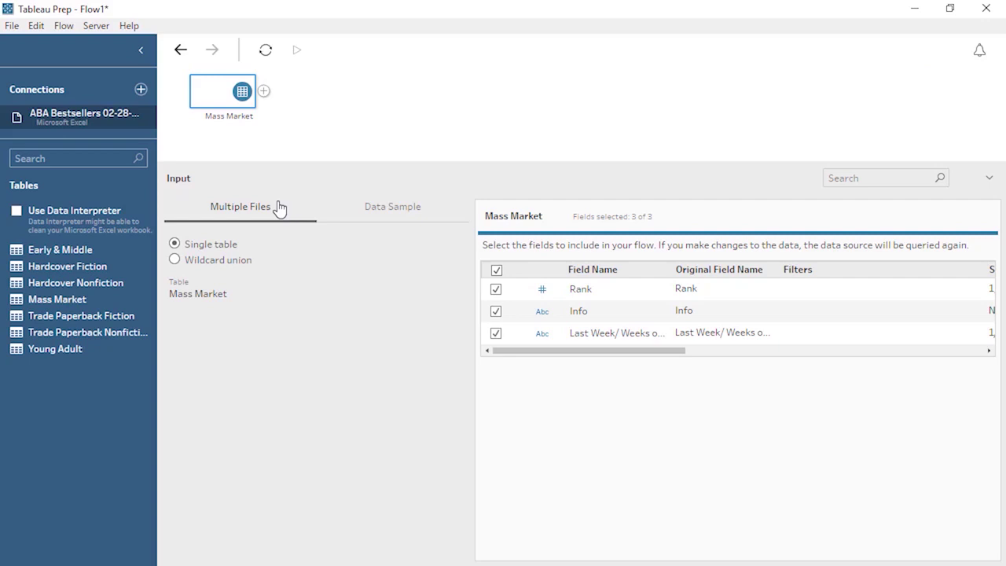
Set the Mass Market input to a wildcard union and rename the input step Feb28
left_click(174, 259)
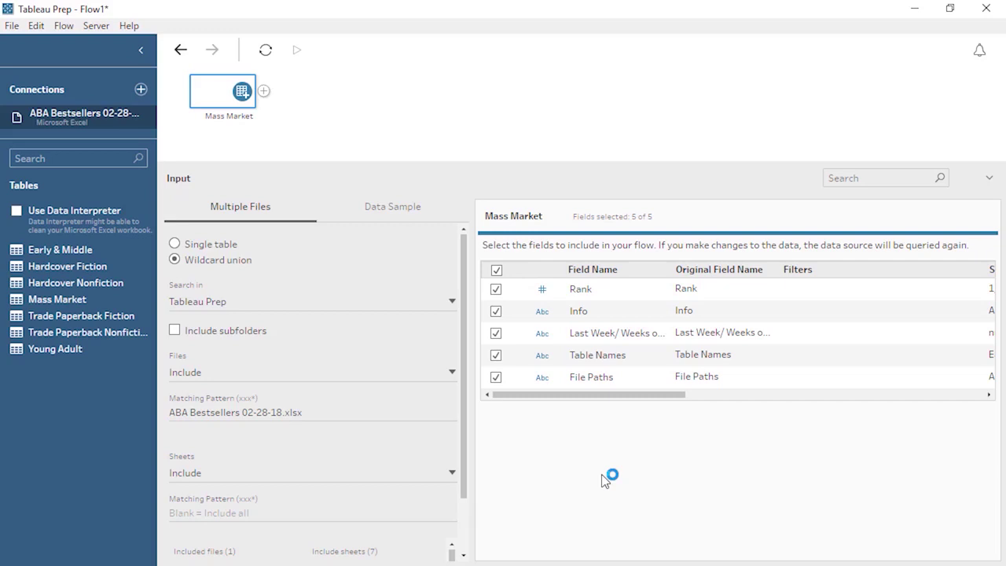
double_click(245, 117)
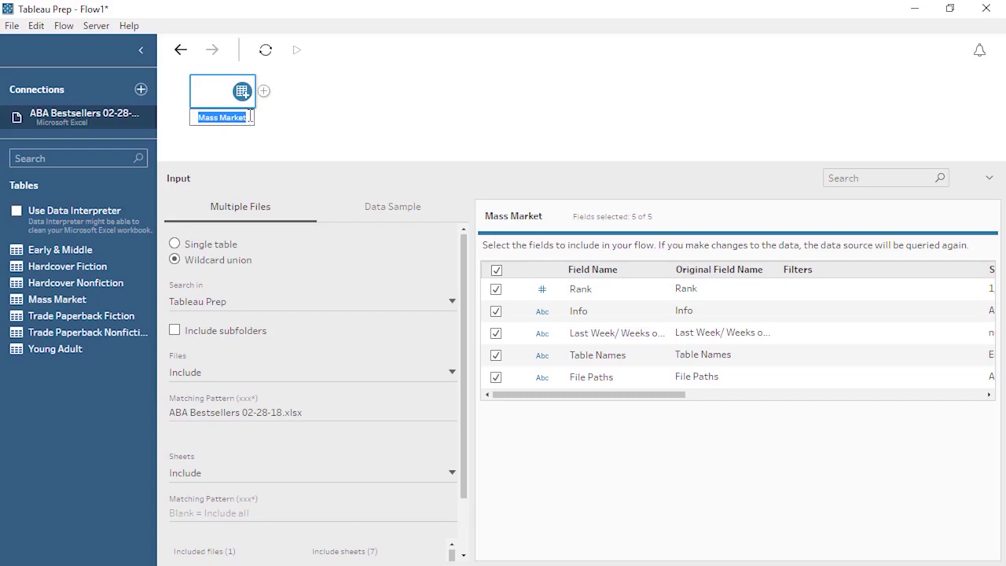
type("Feb28")
key("Return")
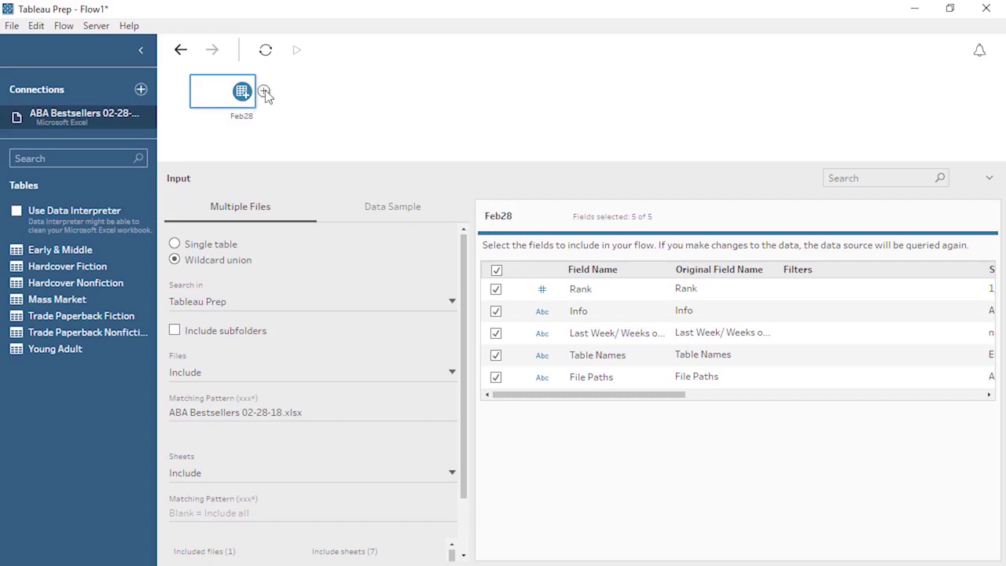
Add a cleaning step after Feb28 and enlarge the profile area beneath the flow
left_click(265, 92)
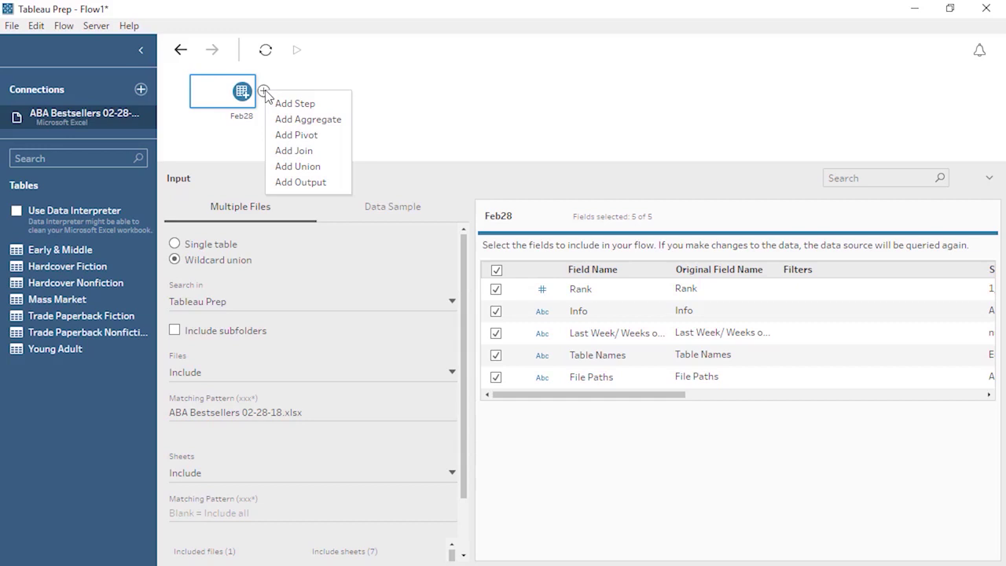
left_click(290, 104)
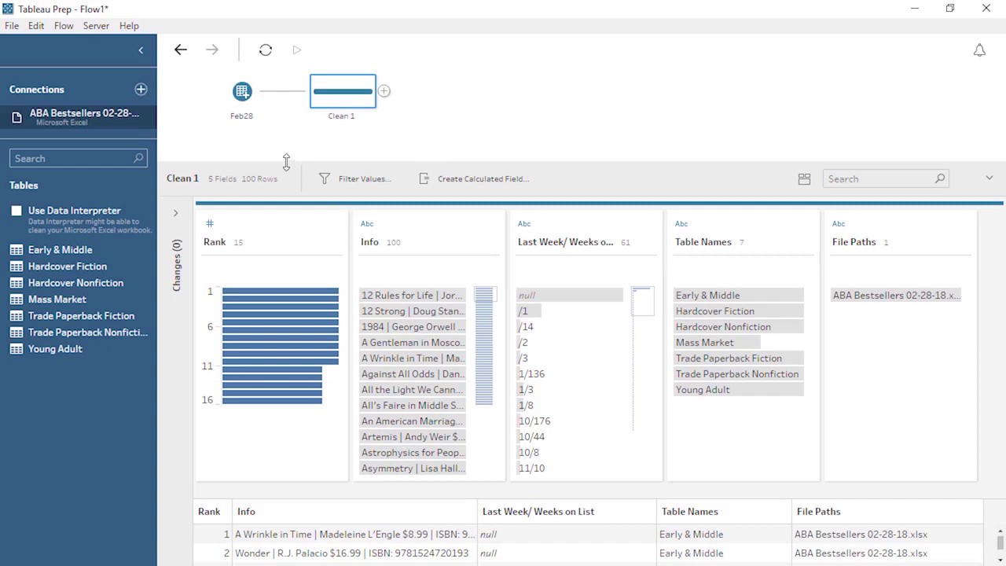
left_click_drag(286, 161, 289, 137)
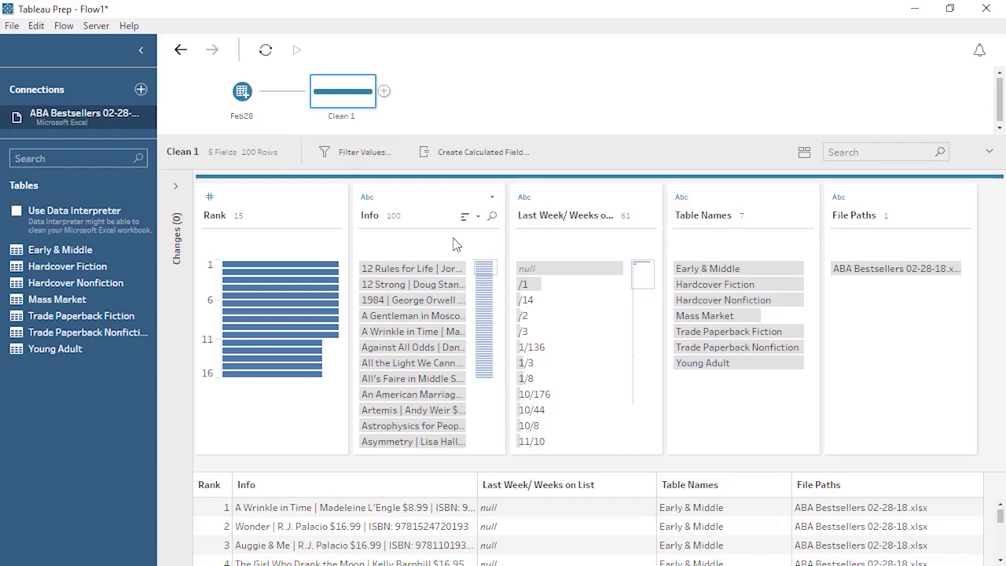
Highlight the rows related to the 12 Rules for Life entry, rank 1 and the Early & Middle table name
left_click(453, 268)
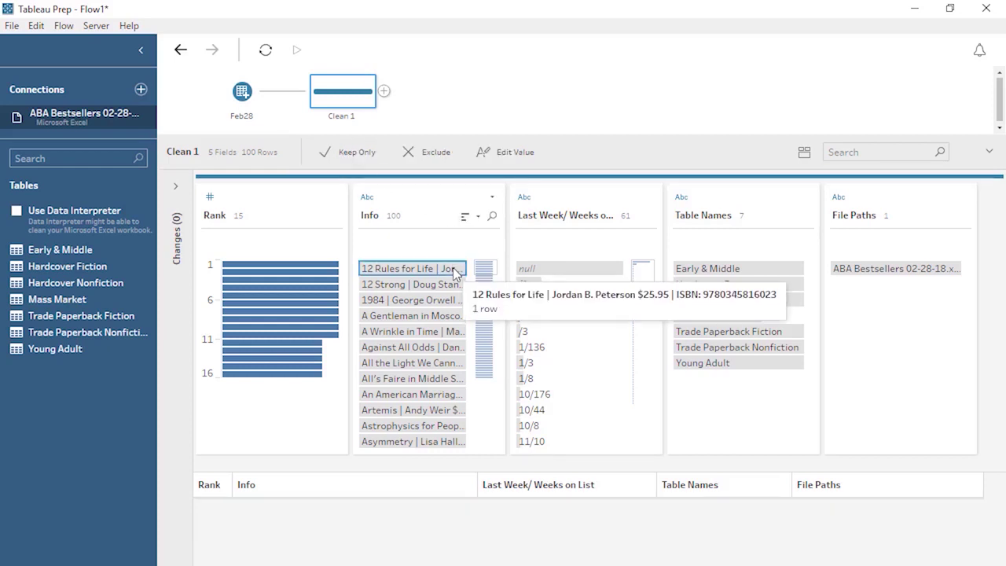
left_click(330, 266)
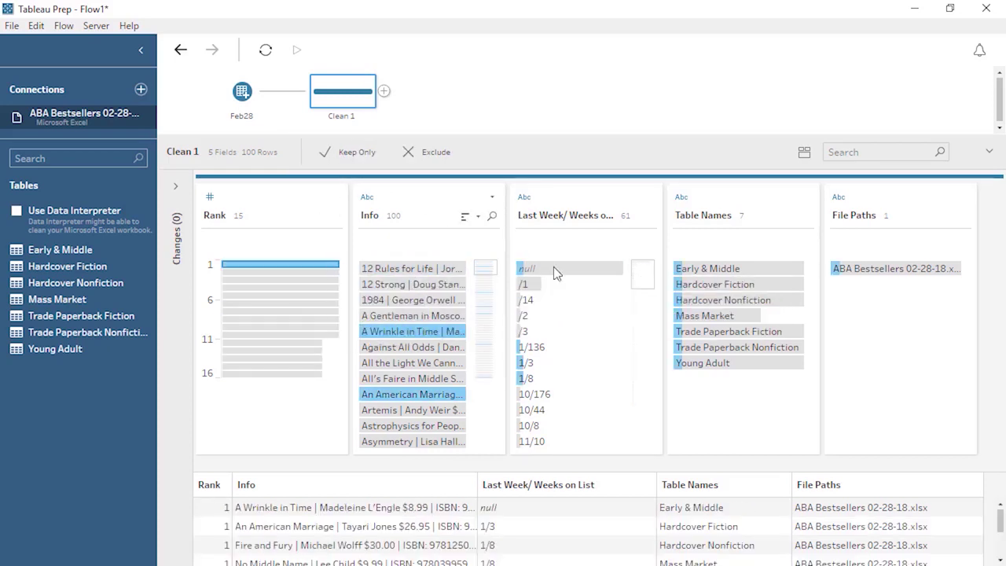
left_click(715, 271)
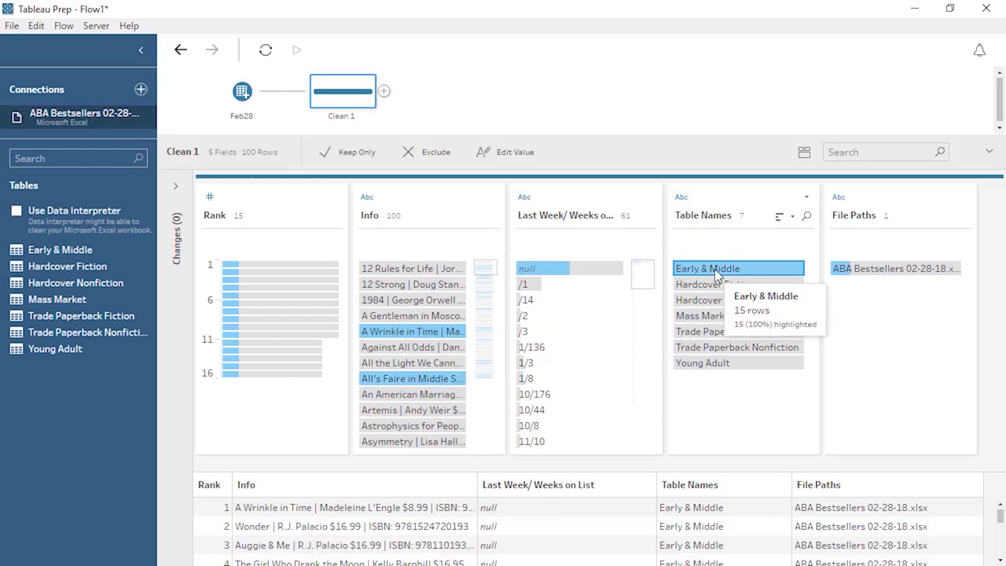
Widen the Info column in the data grid and apply an automatic split to the Info field
left_click(419, 202)
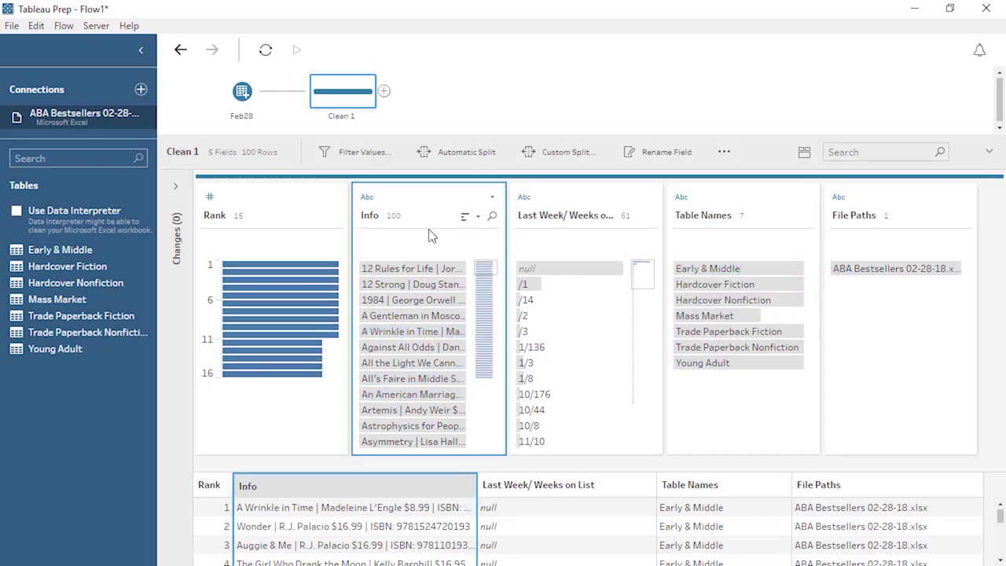
left_click_drag(477, 485, 595, 481)
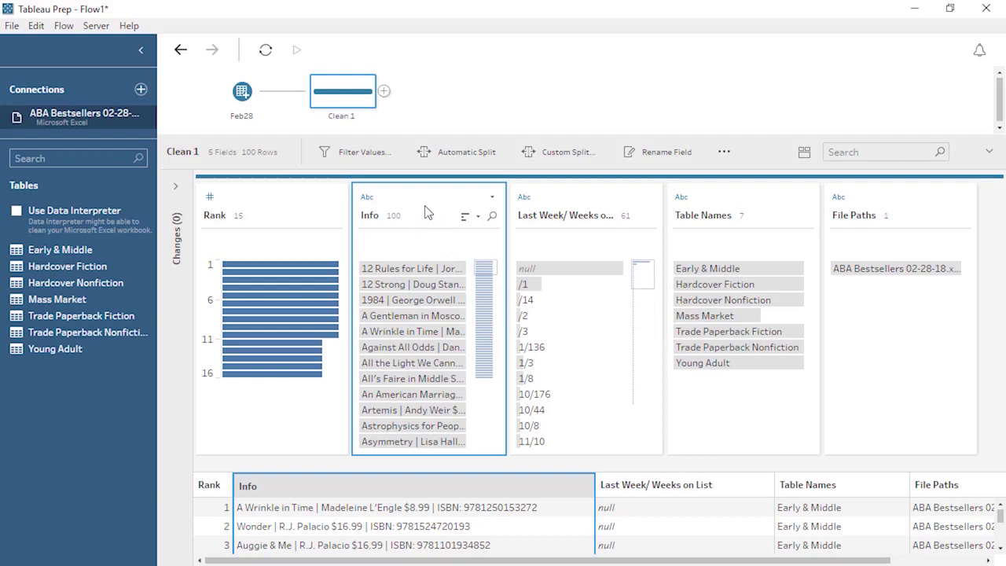
left_click(493, 197)
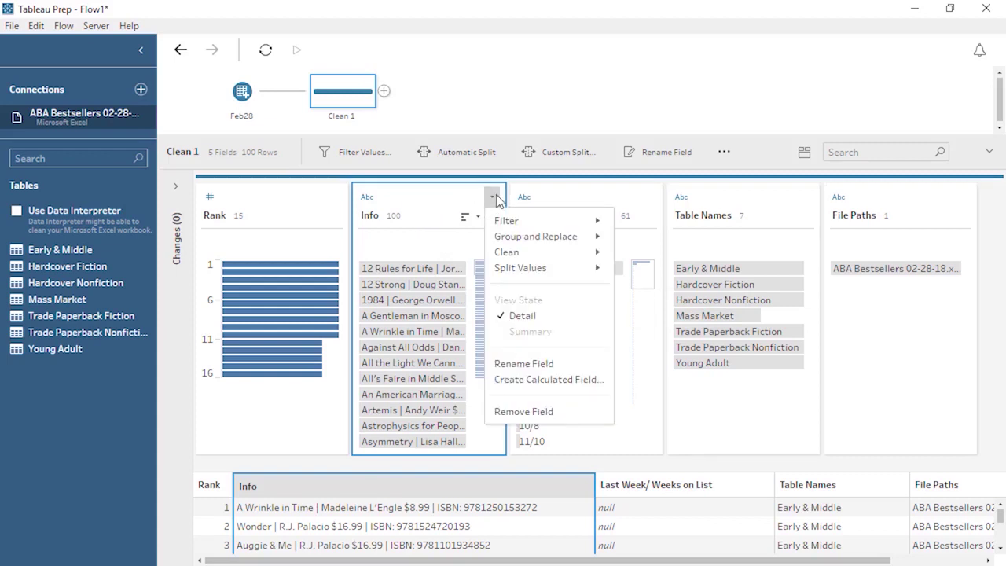
mouse_move(588, 269)
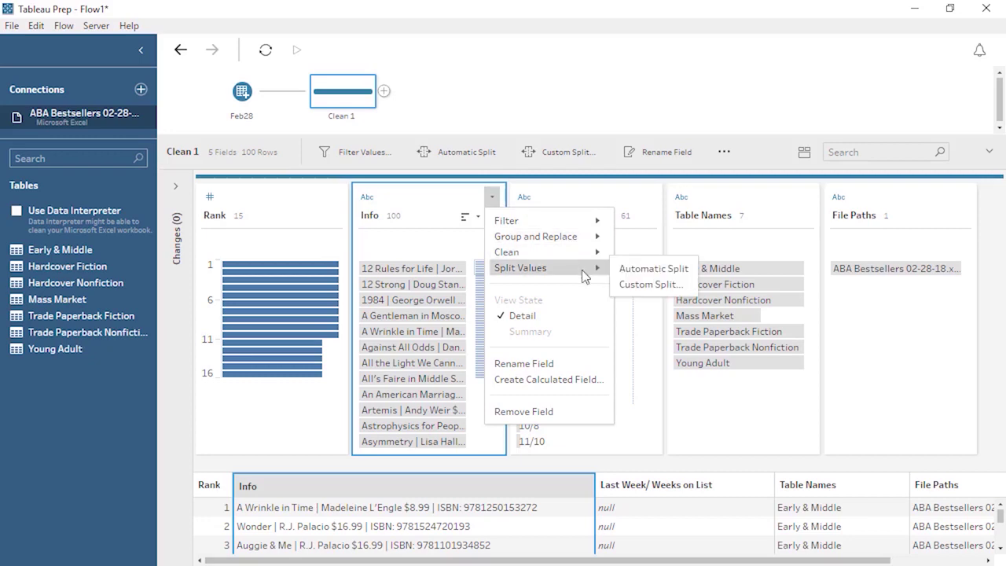
left_click(633, 271)
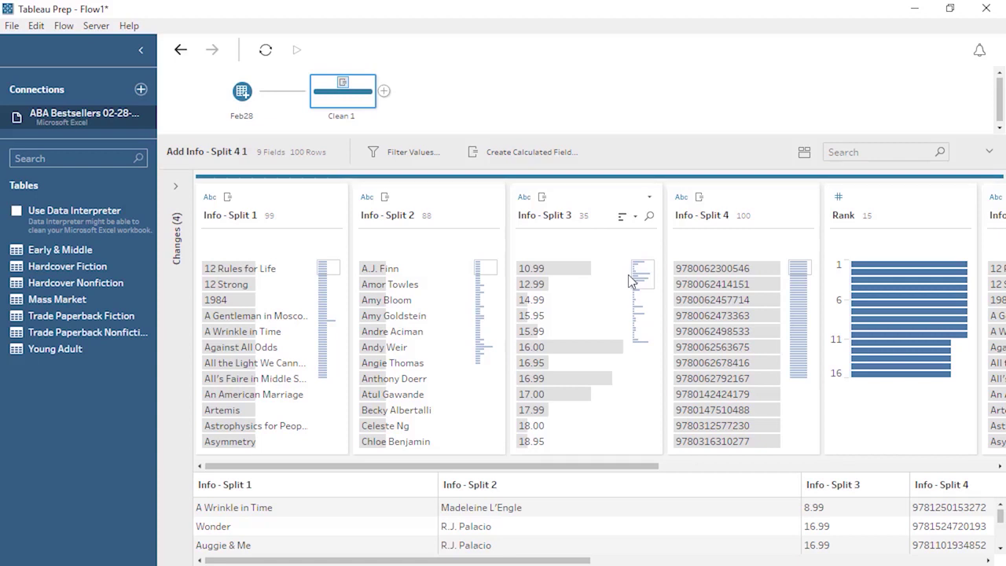
Rename the four split Info fields, in order, to Title, Author, Price and ISBN
double_click(231, 215)
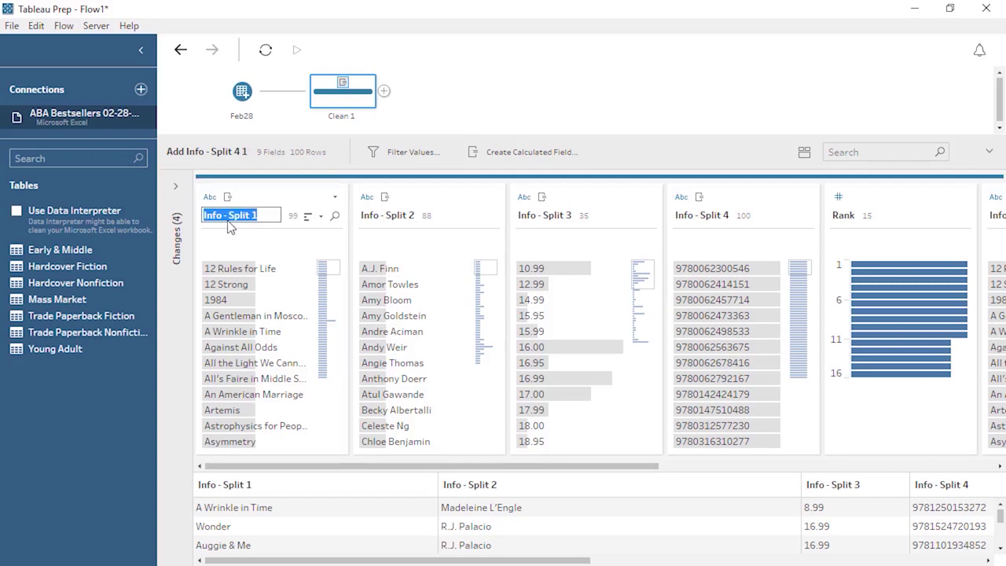
type("Title")
type("Author")
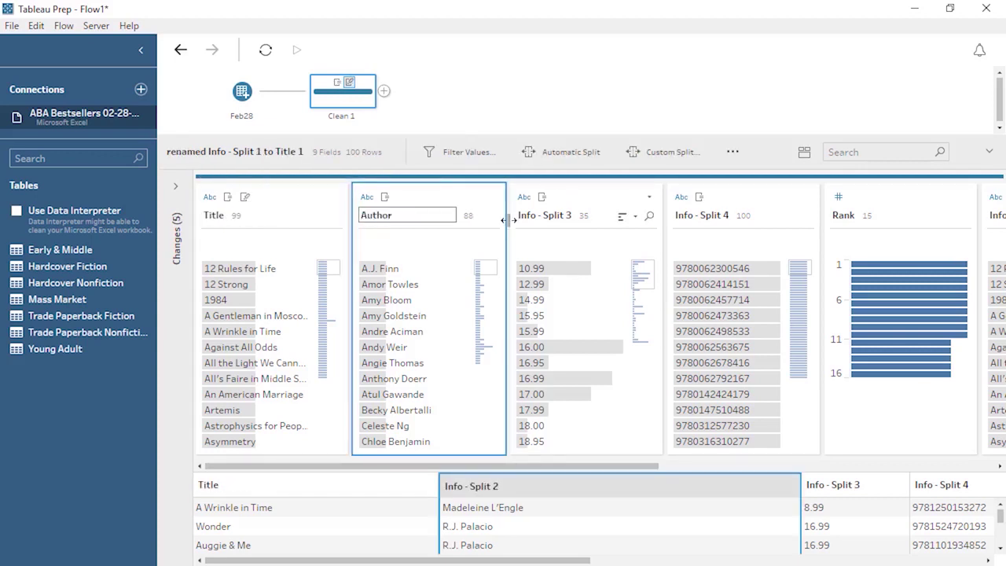
double_click(544, 215)
type("Price")
double_click(701, 215)
type("ISBN")
key("Return")
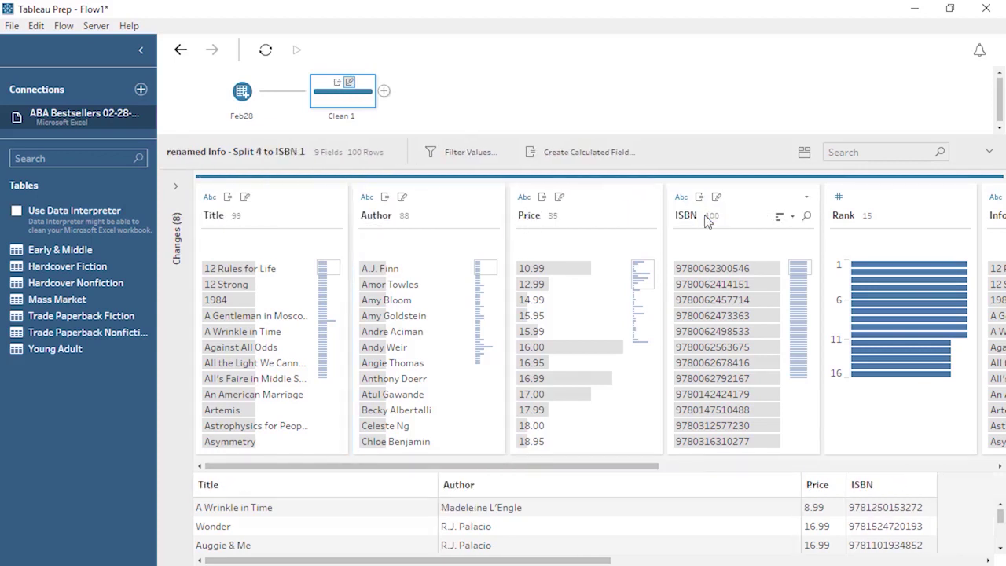
Remove the original Info field from the cleaning step
left_click_drag(618, 467, 865, 470)
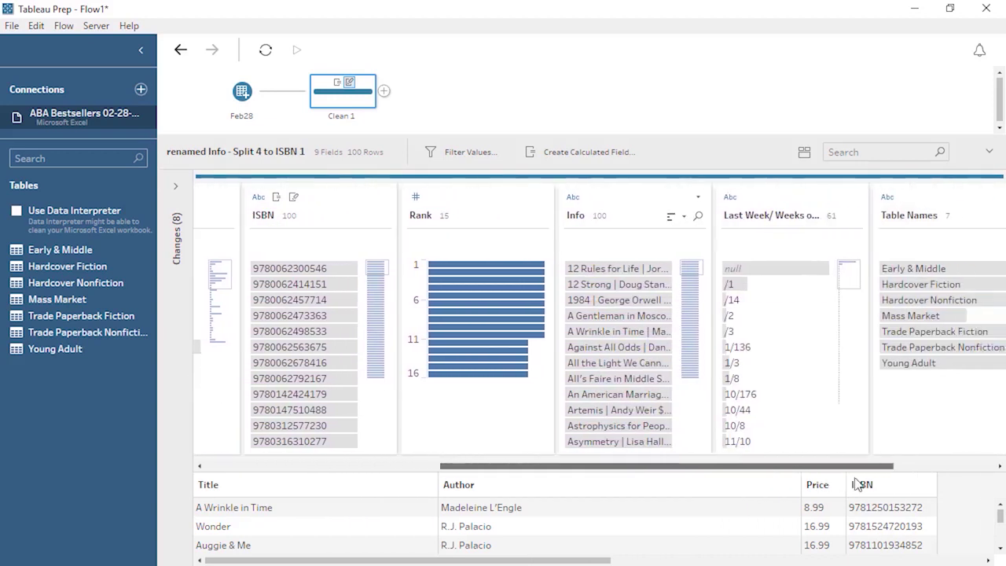
left_click(664, 197)
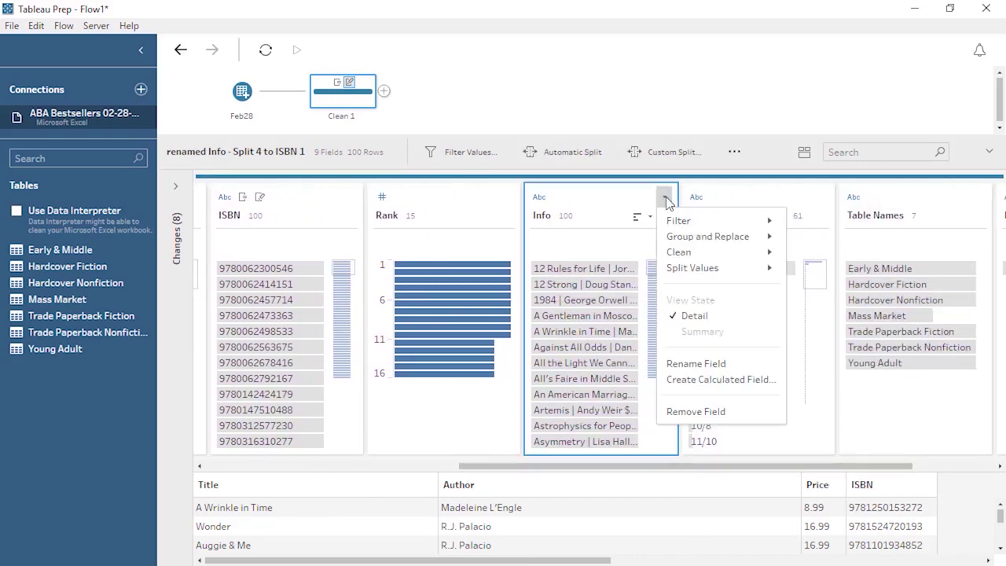
left_click(692, 412)
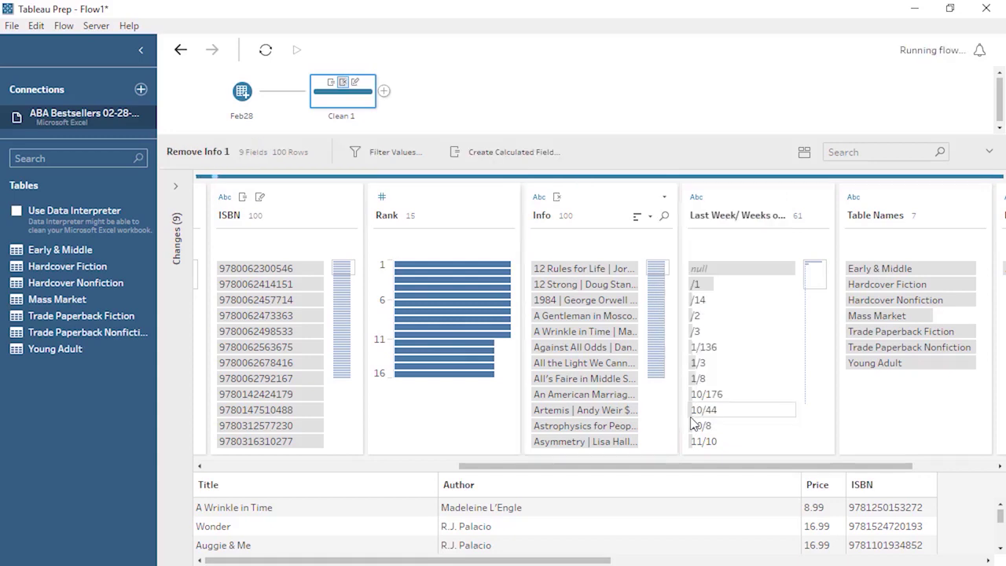
Split the Last Week/ Weeks on List field automatically and remove the original field
left_click(639, 197)
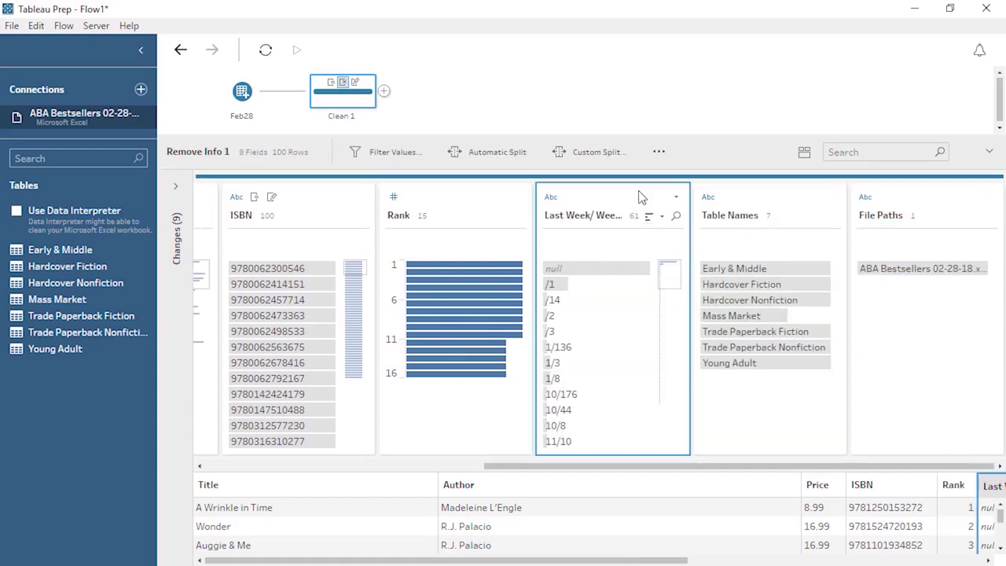
left_click(517, 157)
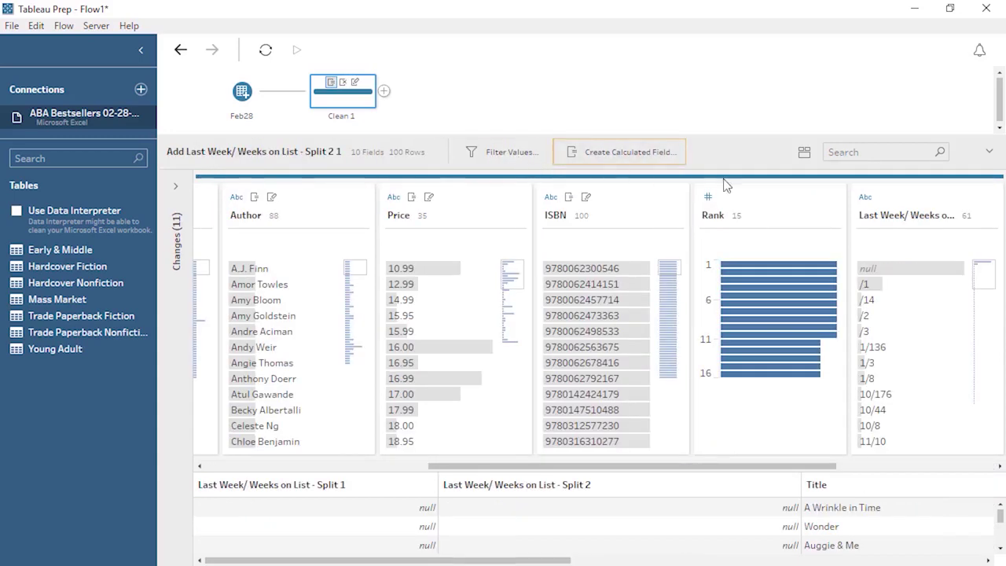
left_click(989, 197)
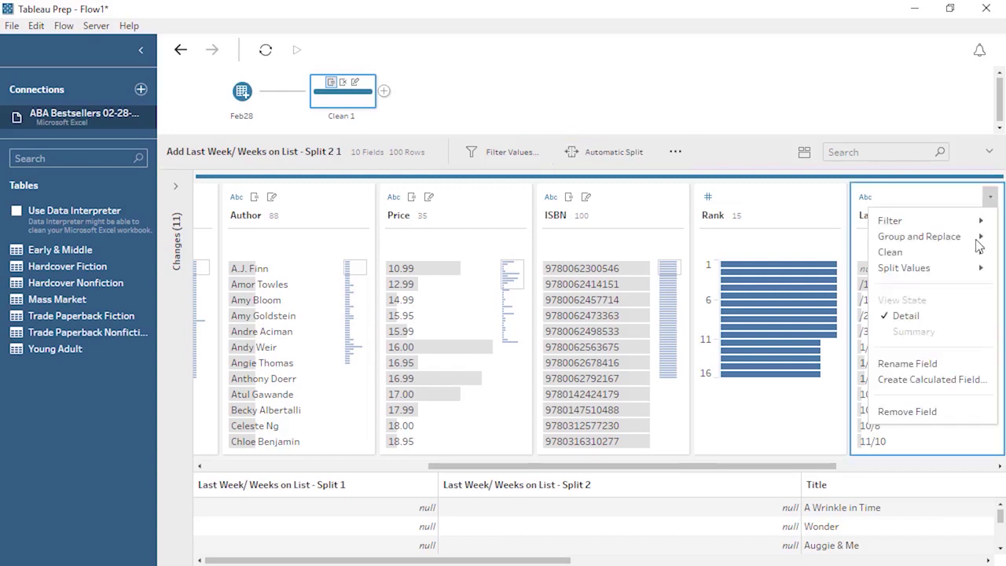
left_click(907, 411)
Rename the first Last Week/ Weeks on List split field to Previous Rank and the second to Weeks on List
left_click_drag(824, 470, 408, 481)
double_click(276, 224)
type("Previous Rank")
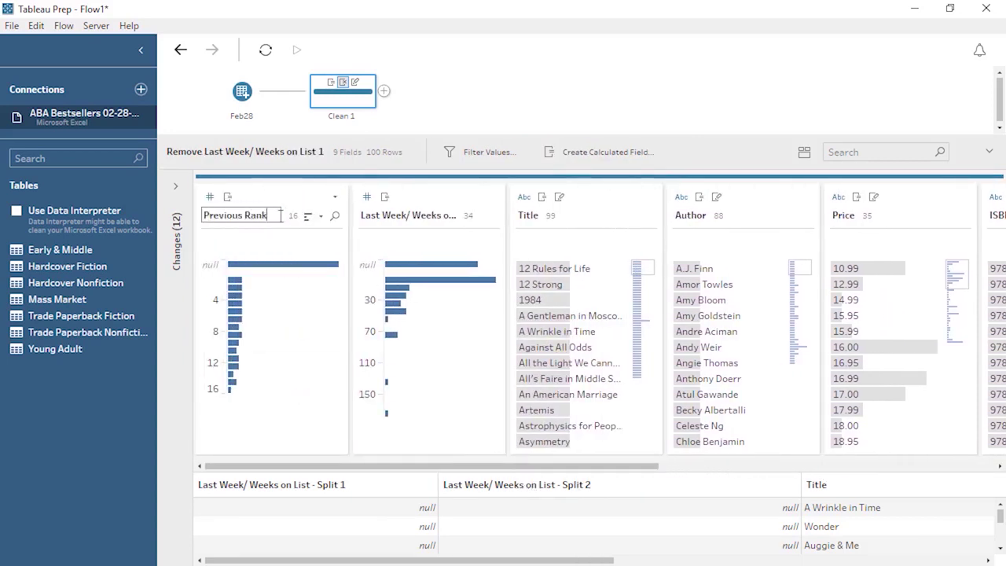
key("Return")
double_click(397, 217)
type("Weeks on List")
key("Return")
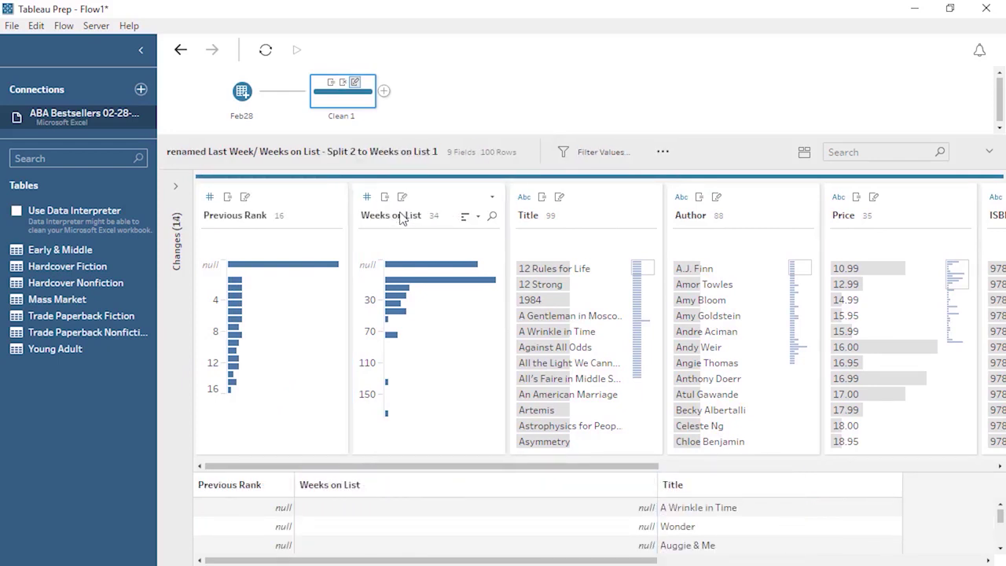
Change the Price field's data type to Number (decimal)
left_click(838, 198)
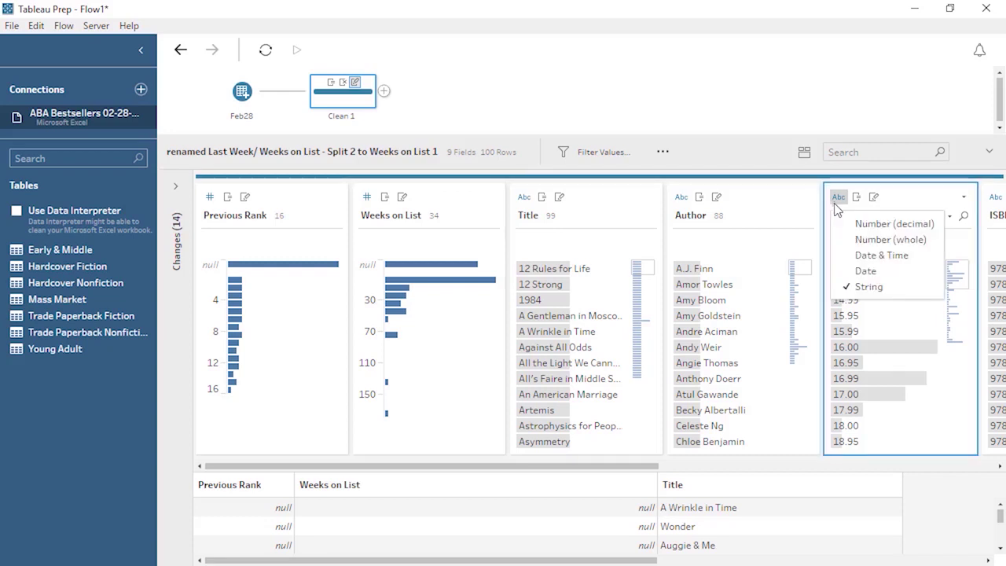
left_click(855, 225)
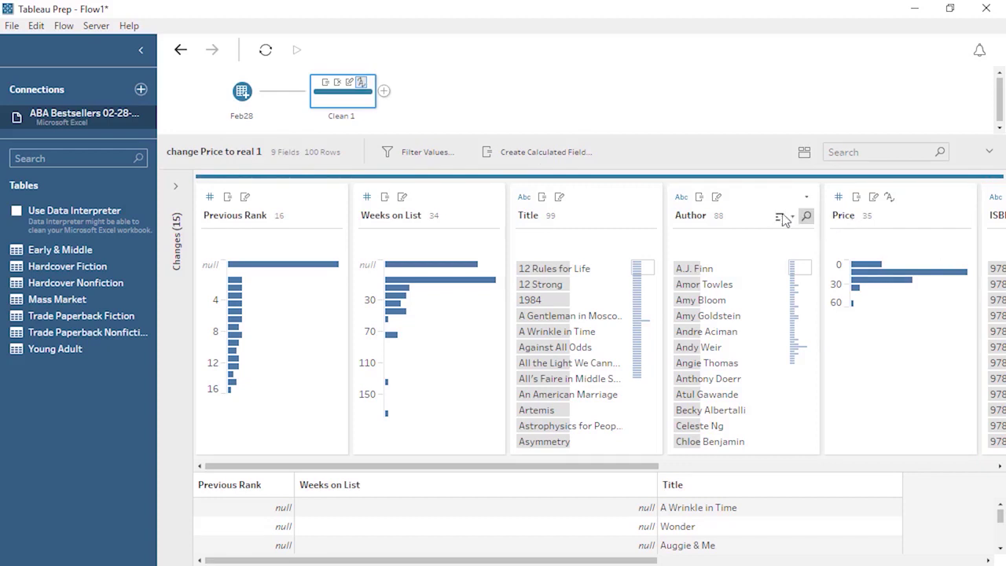
Connect to the Excel file ABA Bestsellers 02-21-18.xlsx and add its Early & Middle table as a wildcard union input
left_click(141, 90)
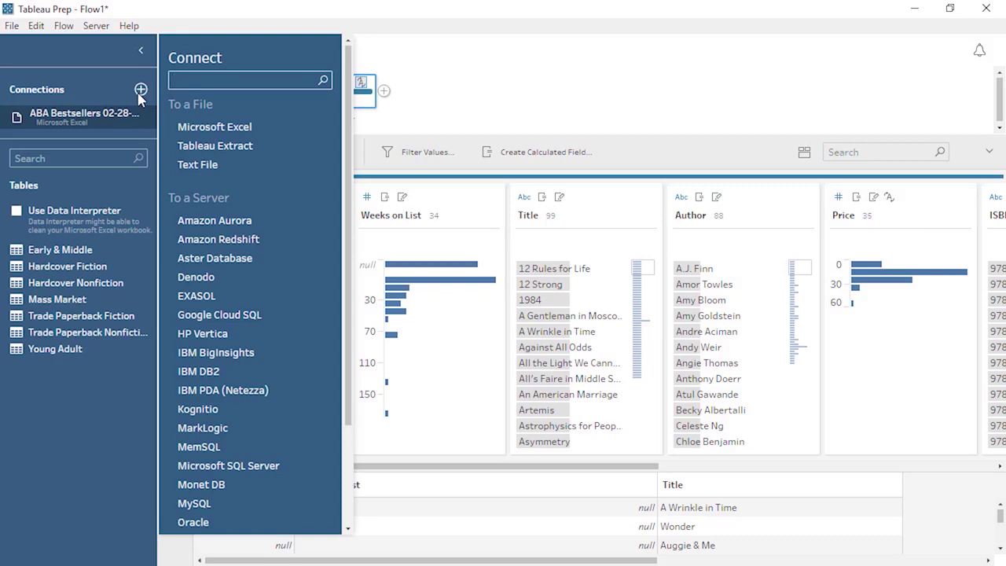
left_click(214, 128)
double_click(208, 194)
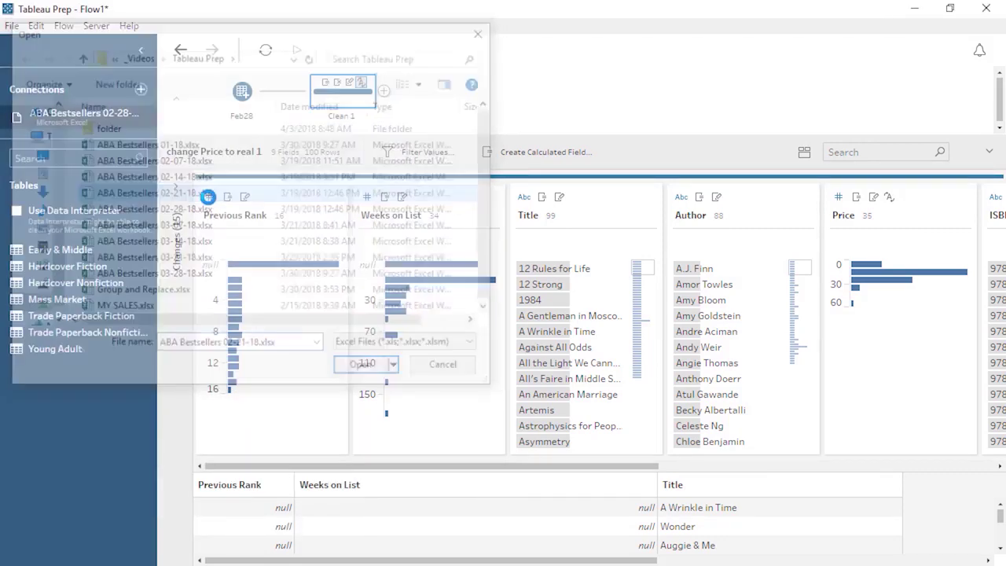
left_click_drag(118, 275, 196, 227)
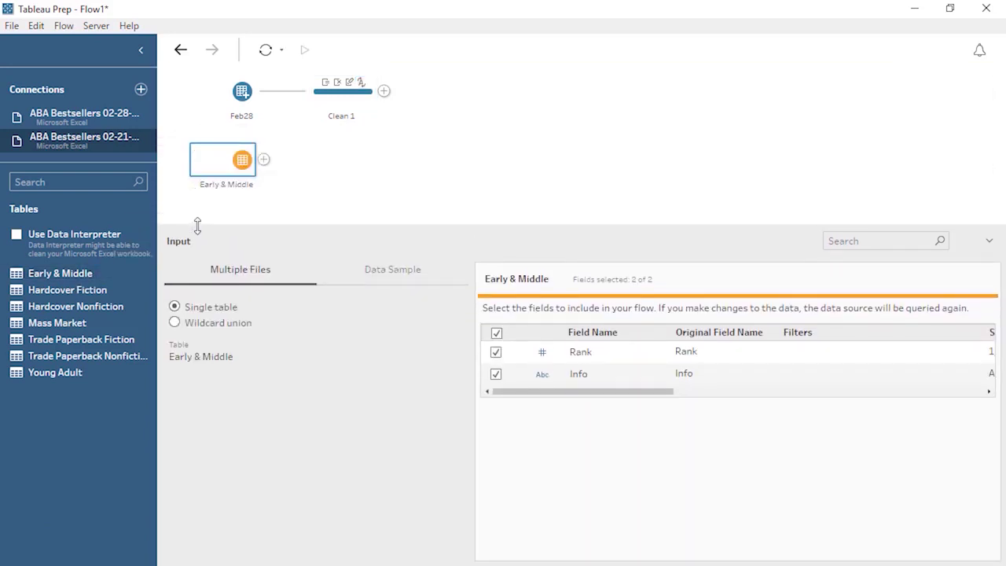
left_click(175, 324)
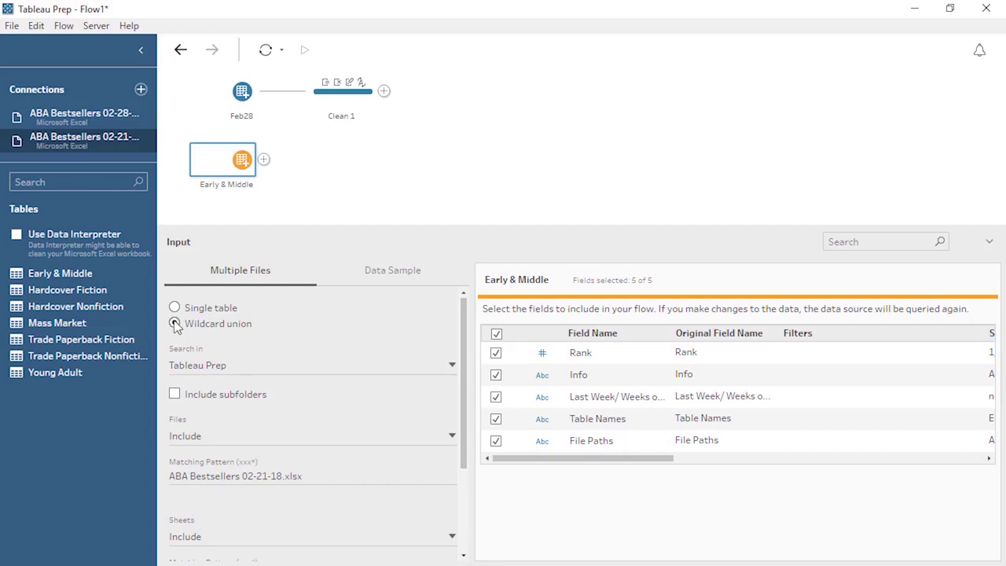
Union the Early & Middle input with the Feb28 input
left_click_drag(232, 158, 234, 120)
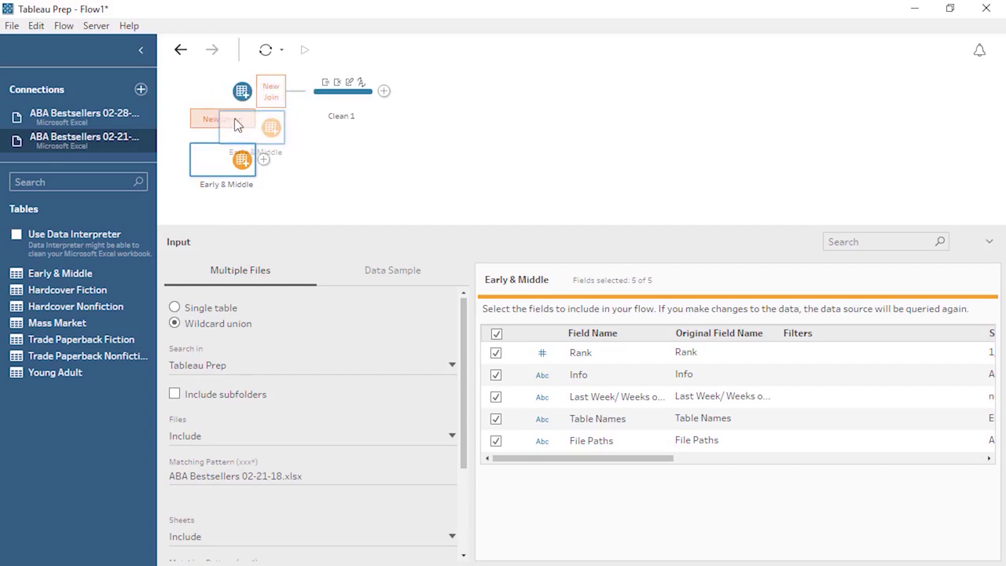
left_click_drag(234, 117, 234, 118)
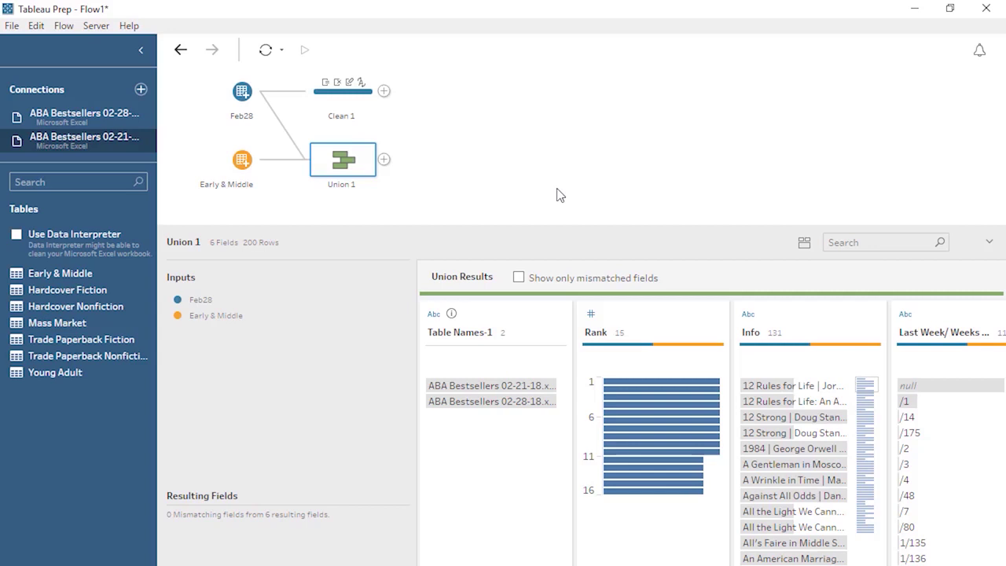
Remove the connection between Feb28 and Clean 1 and attach Clean 1 after Union 1
left_click(303, 104)
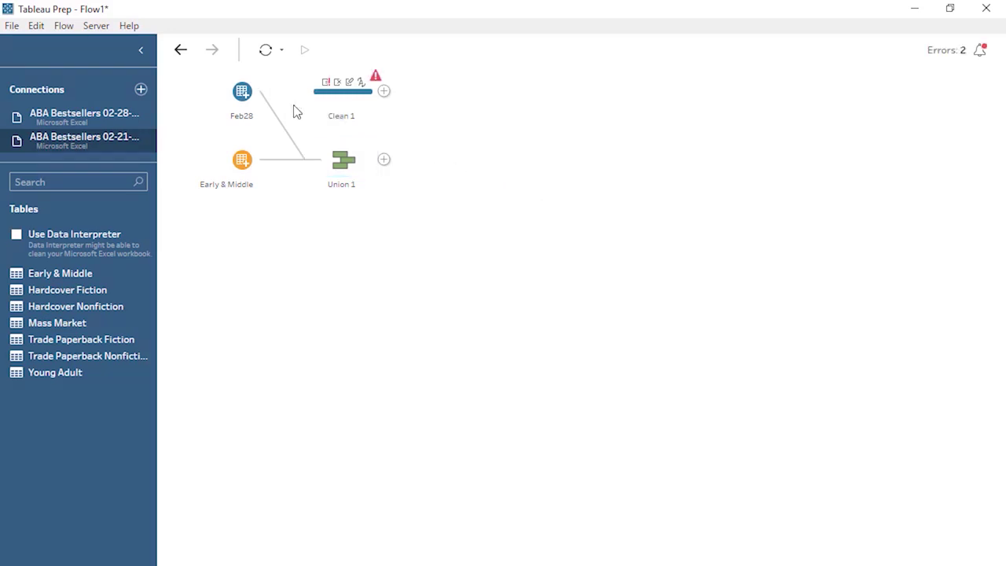
left_click(343, 161)
left_click_drag(344, 162, 322, 98)
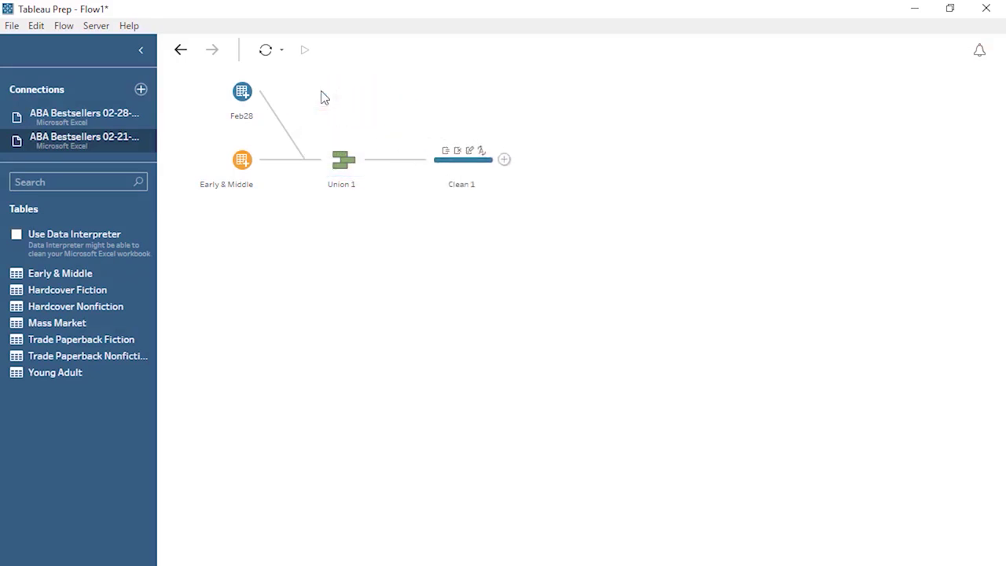
Add an output step after Clean 1 and set its output type to Comma Separated Values (.csv)
left_click(463, 165)
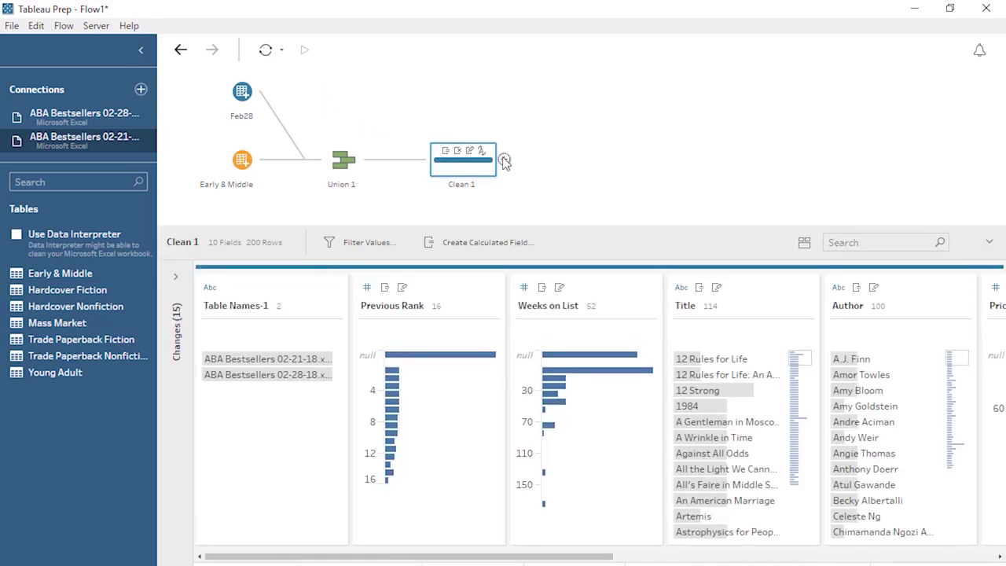
left_click(504, 159)
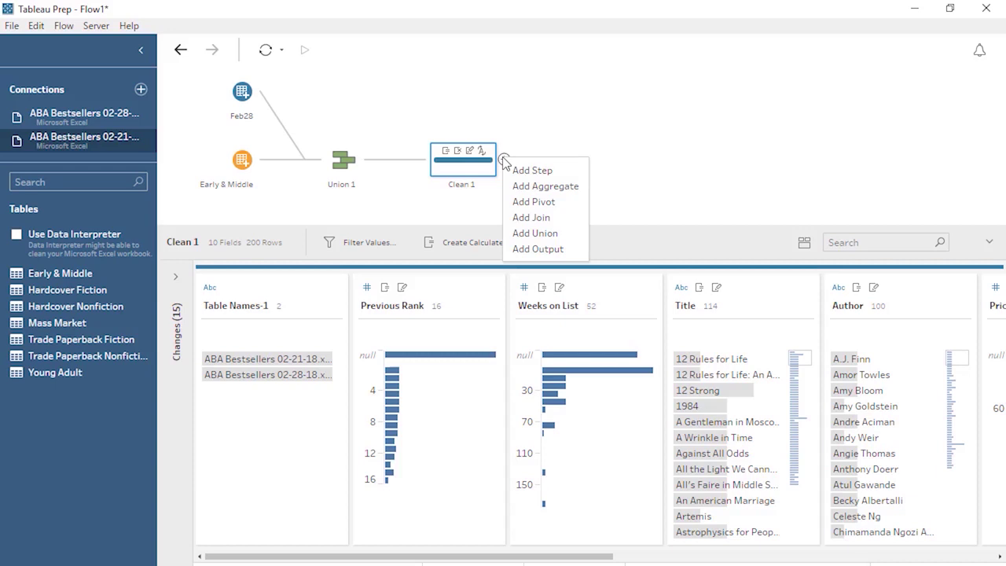
left_click(561, 248)
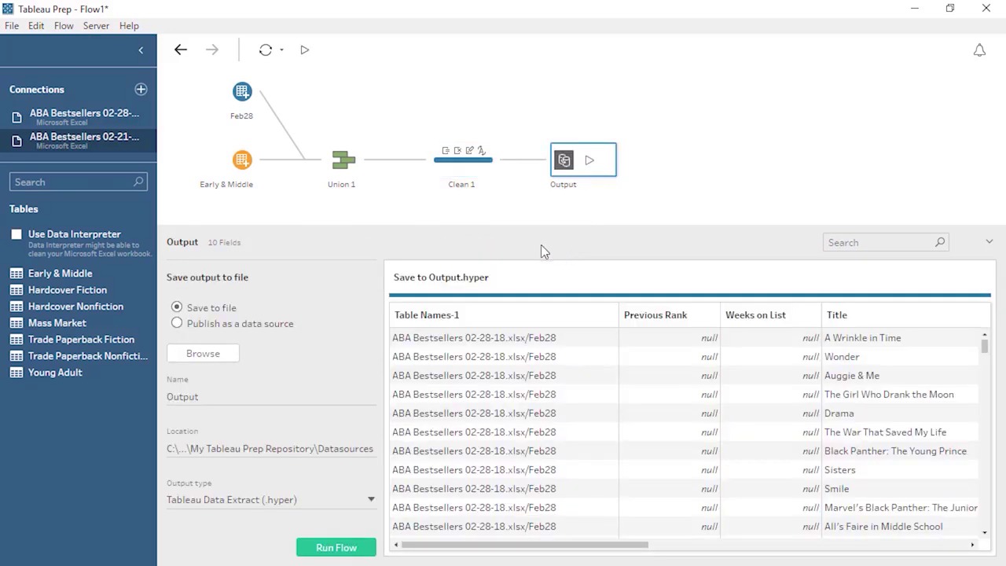
left_click(283, 500)
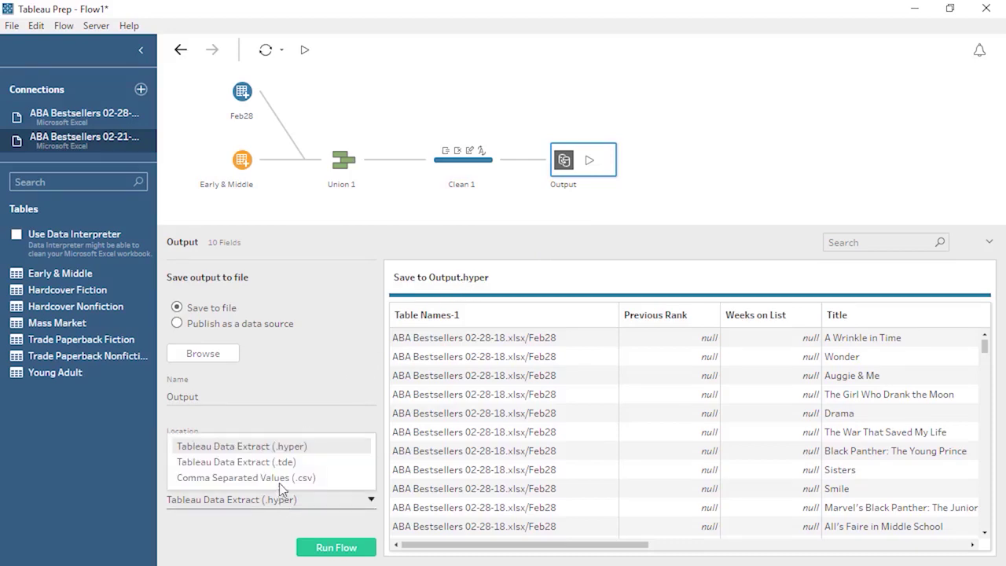
left_click(279, 480)
Check the output's save location without changing it and run the flow to write Output.csv
left_click(217, 356)
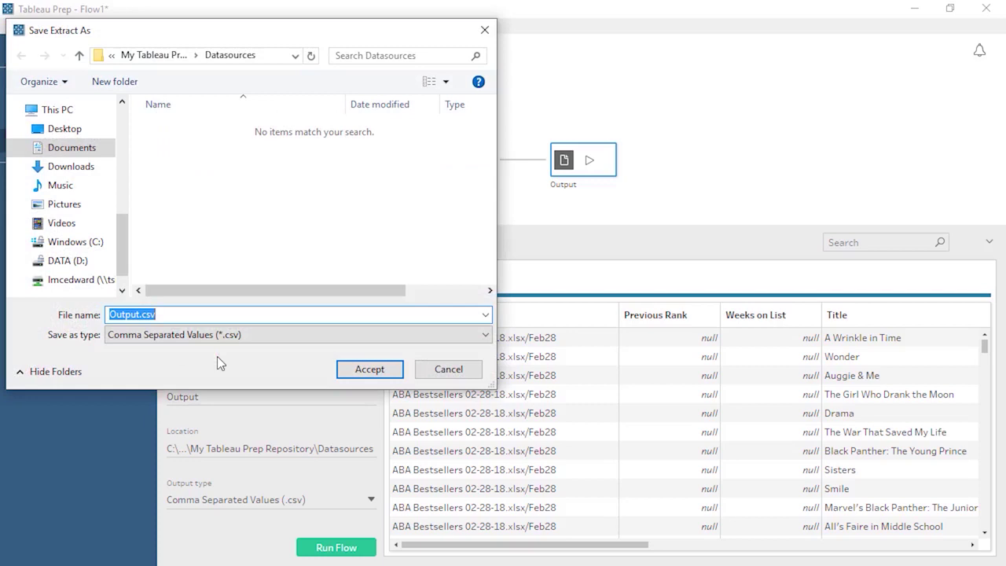
left_click(448, 369)
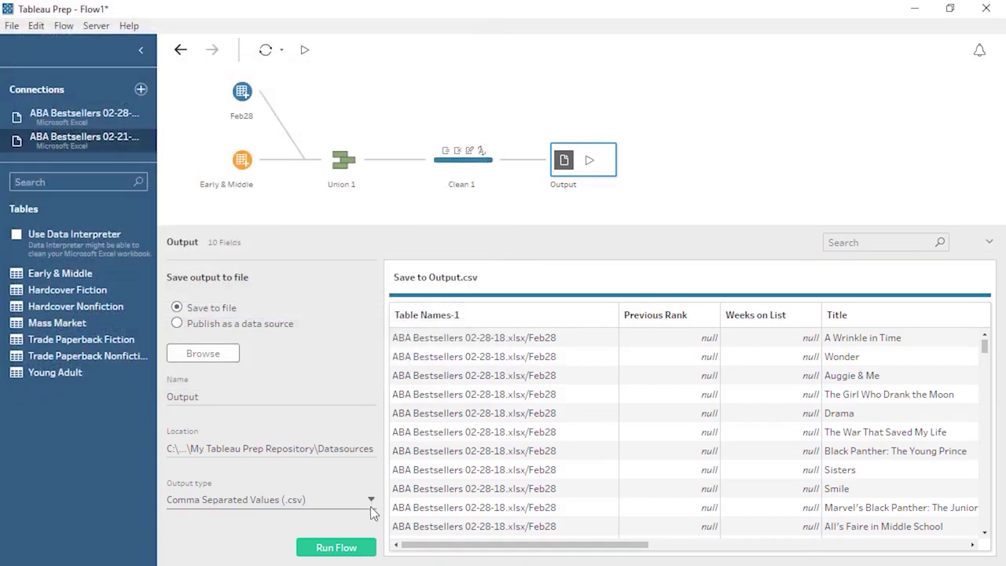
left_click(337, 548)
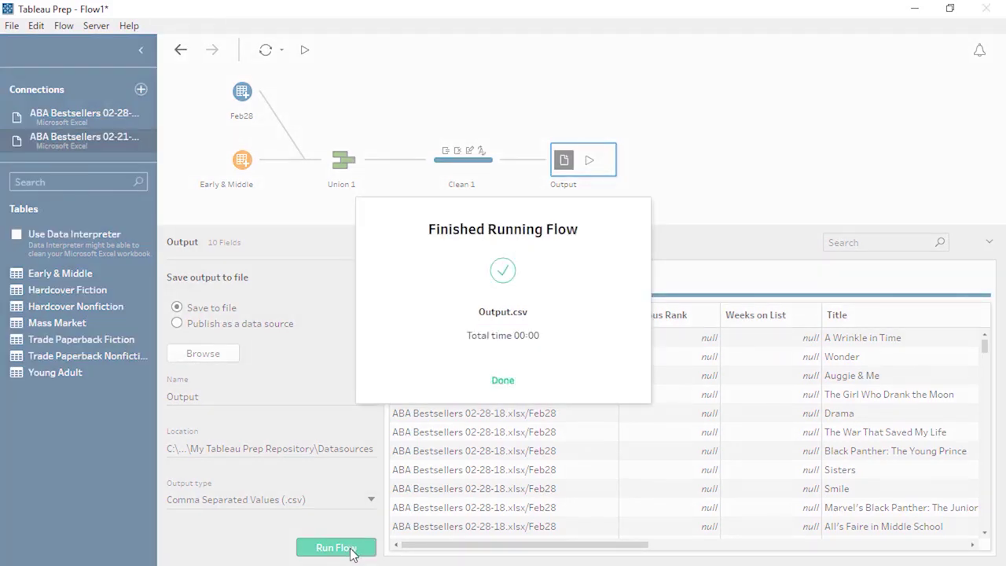
left_click(501, 385)
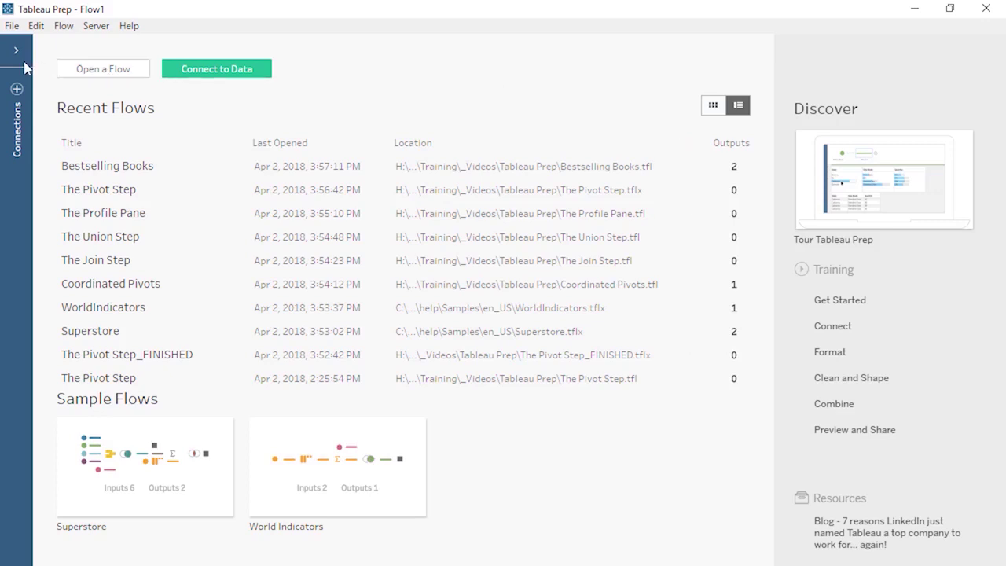
Connect the new flow to the Excel file ABA Bestsellers 02-28-18.xlsx
left_click(16, 52)
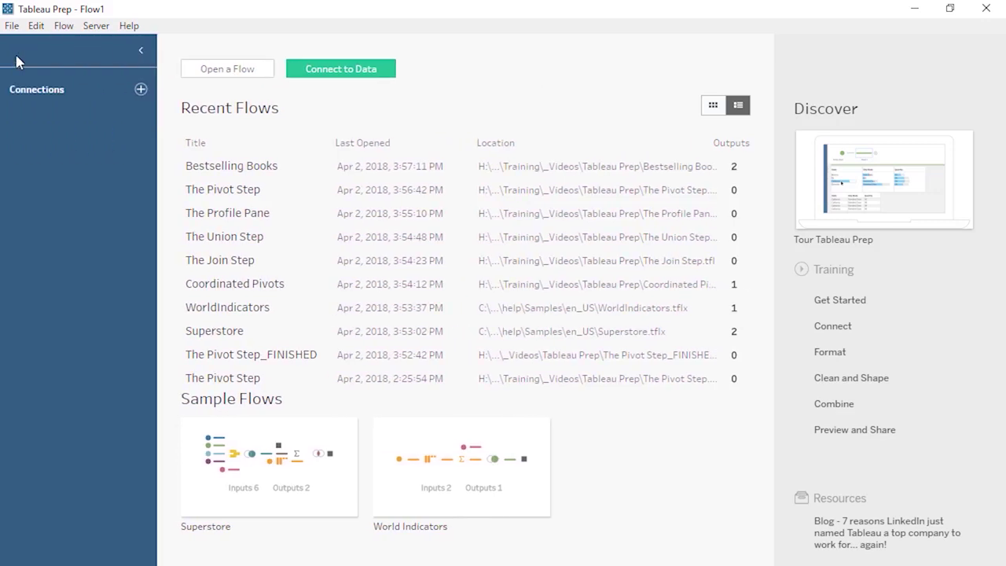
left_click(140, 89)
left_click(188, 127)
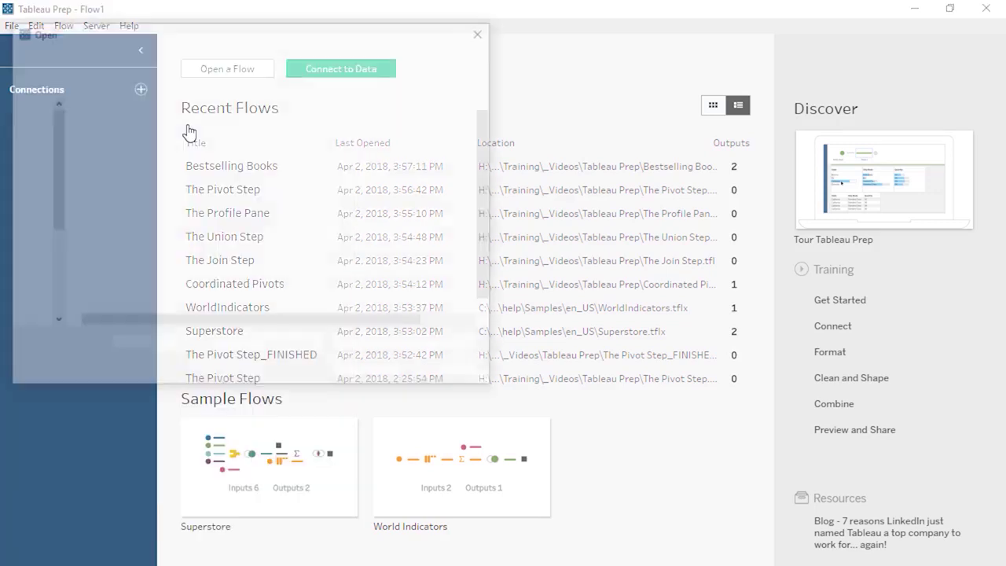
double_click(185, 209)
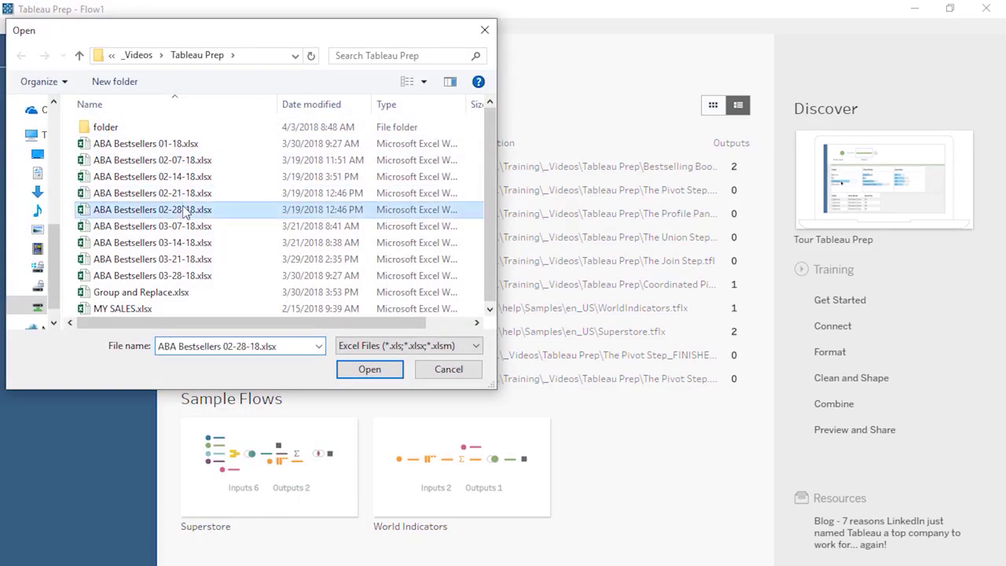
Add the Hardcover Fiction table as a wildcard union input and look at its data sample settings
left_click_drag(122, 265, 225, 163)
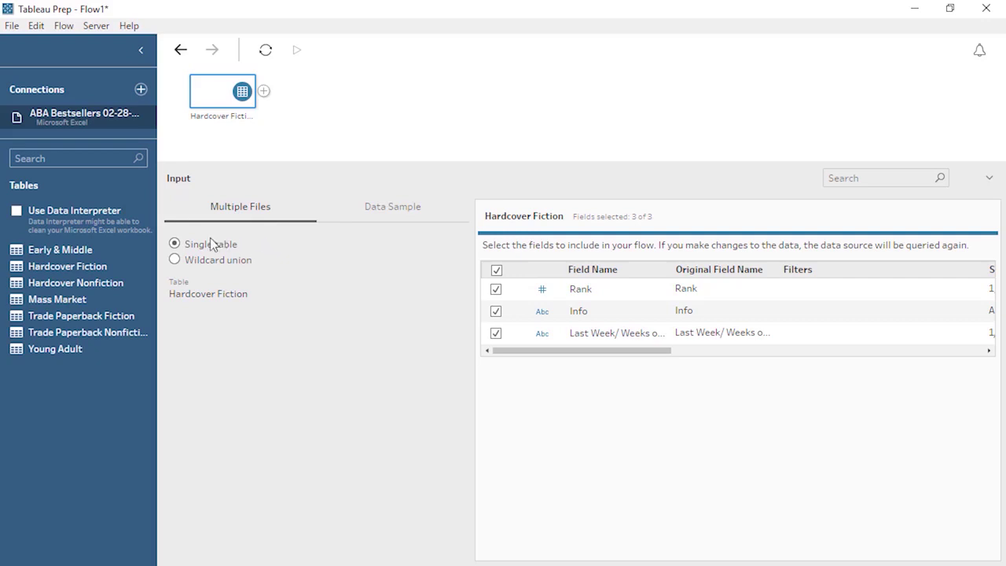
left_click(175, 260)
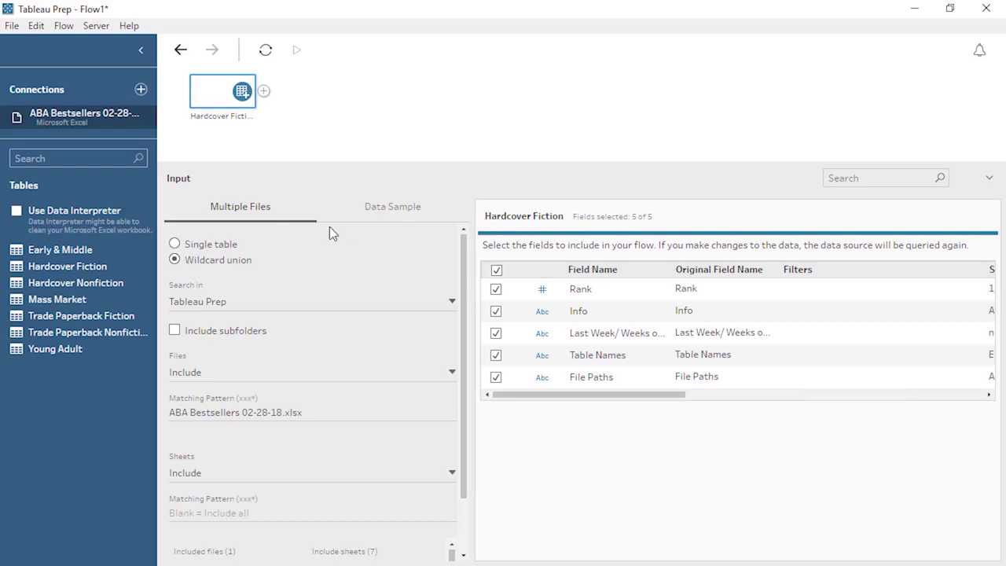
left_click(353, 223)
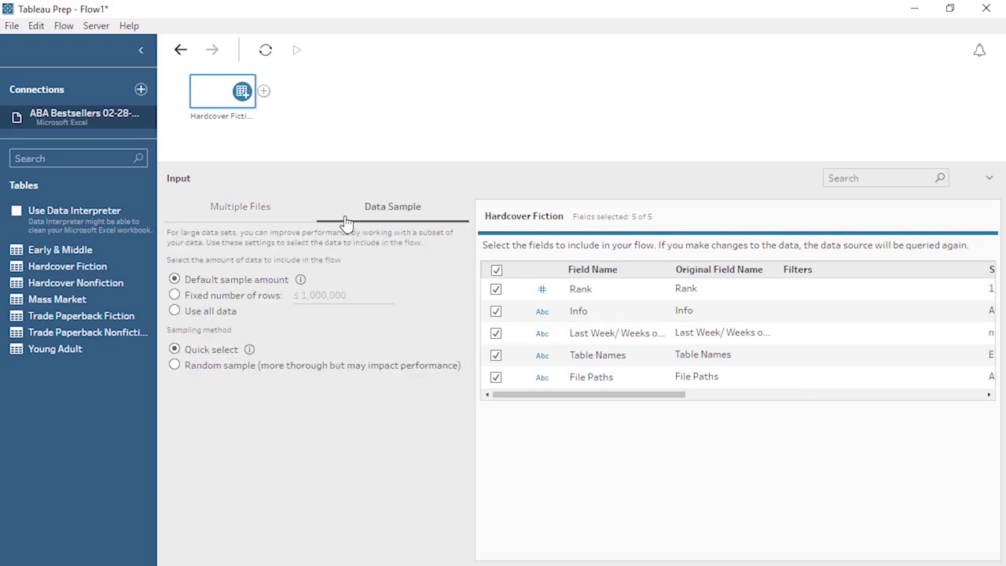
left_click(286, 217)
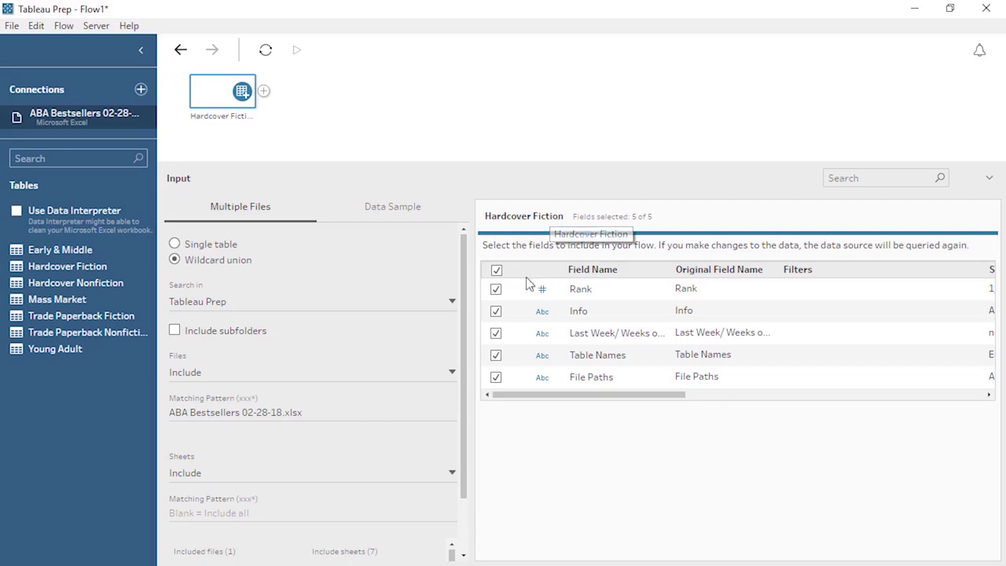
Exclude the File Paths field from the Hardcover Fiction input and add the row filter [Rank]<11
left_click(495, 378)
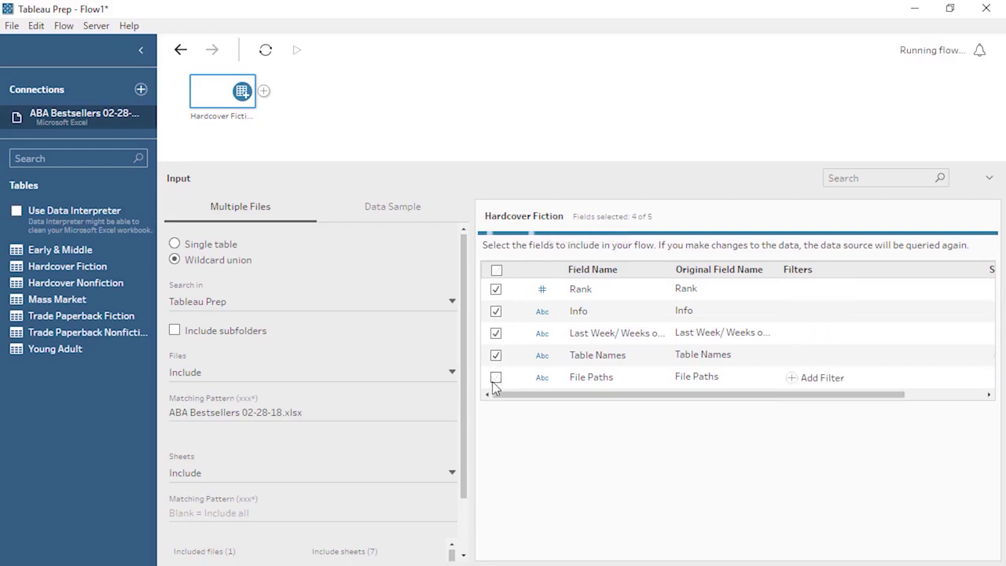
left_click(790, 291)
type("<")
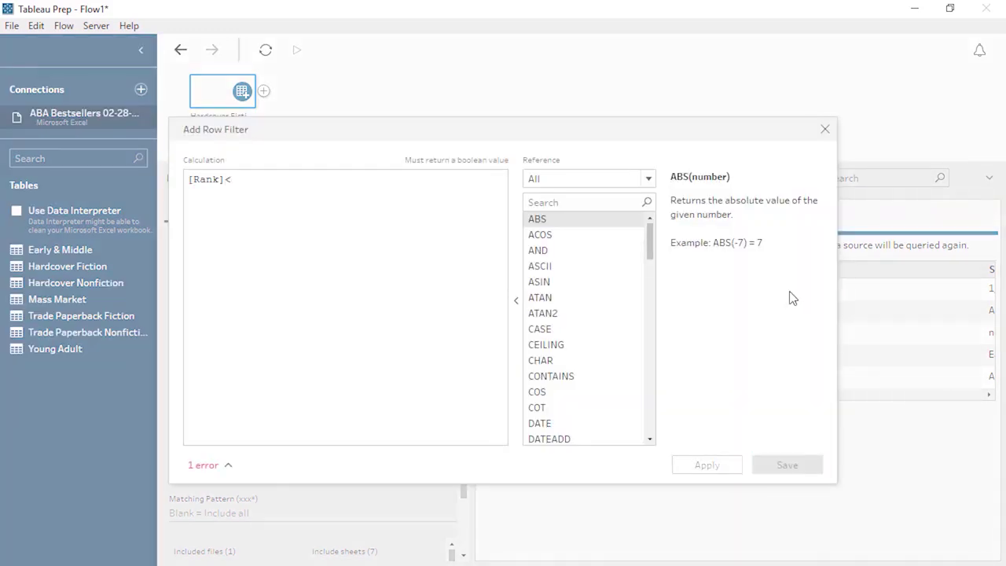
type("11")
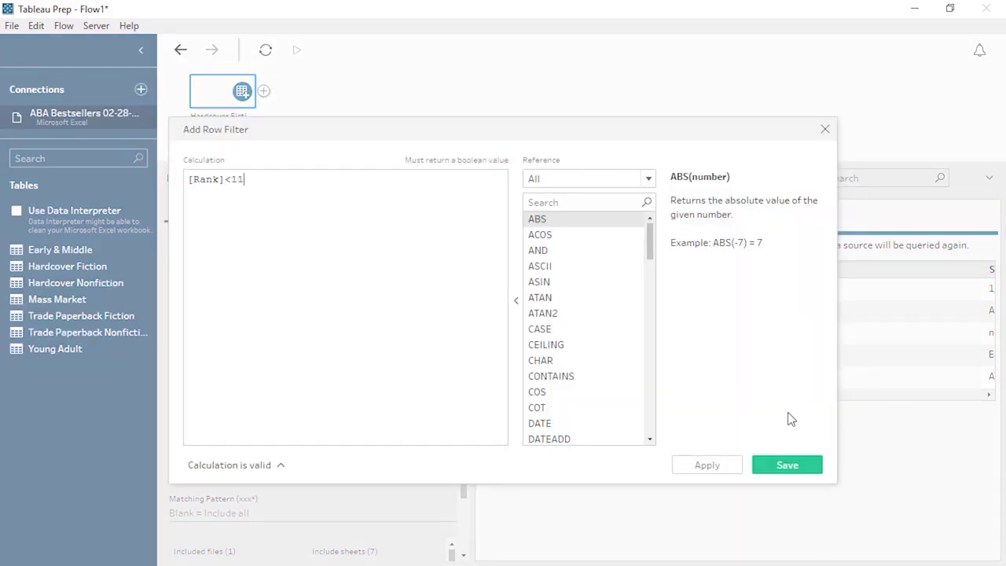
left_click(786, 465)
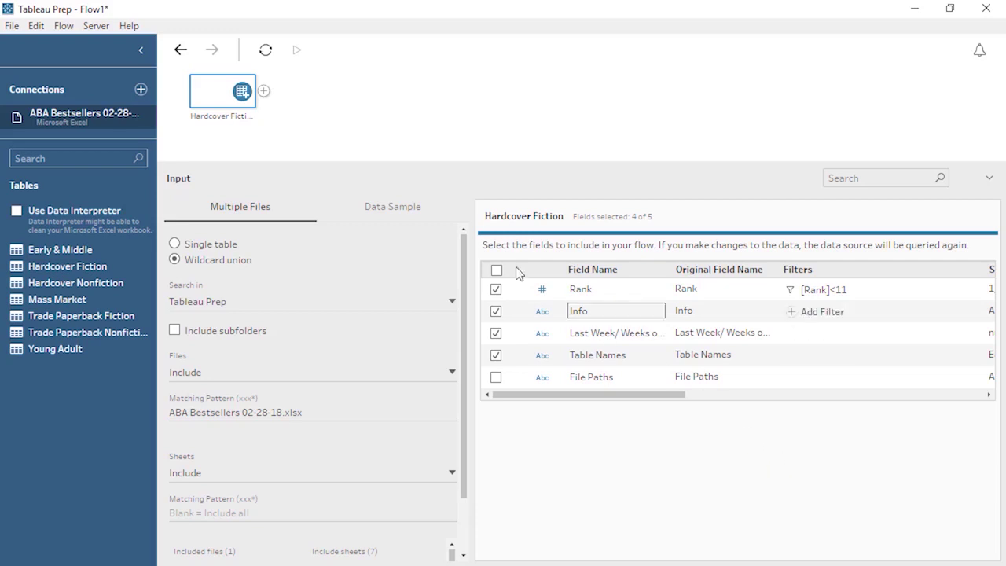
Add a cleaning step after the Hardcover Fiction input and view the options available for the Rank field
left_click(264, 92)
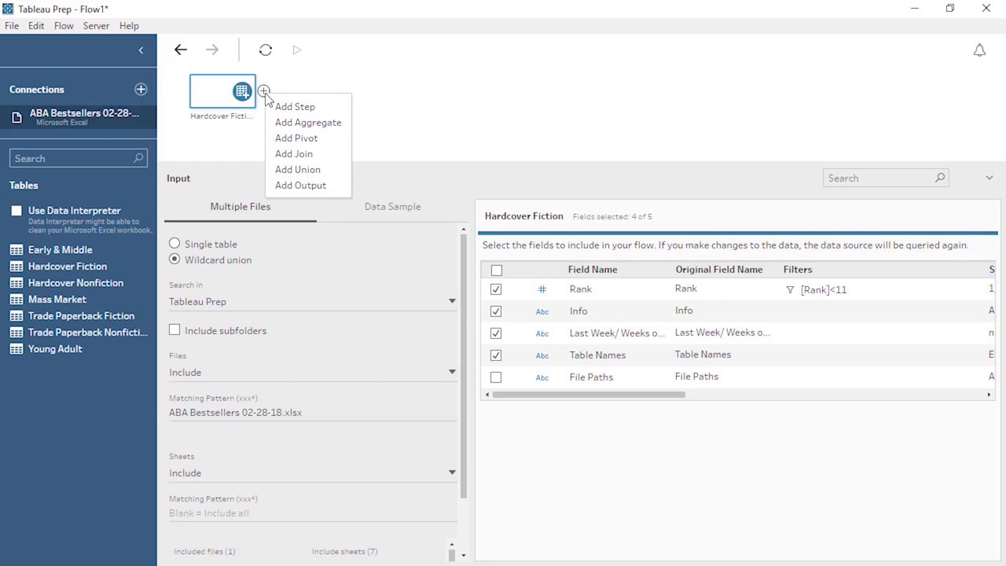
left_click(292, 106)
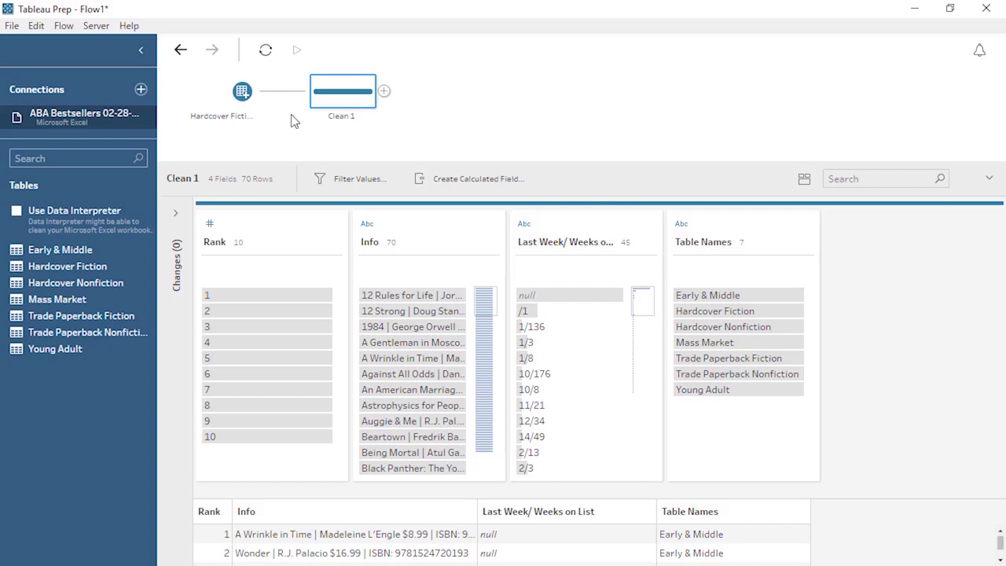
left_click(334, 227)
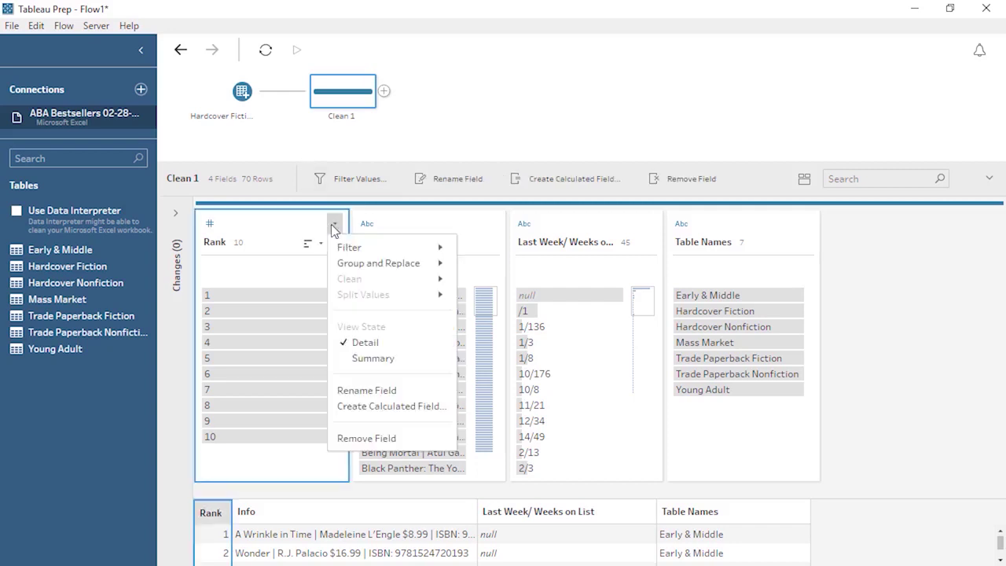
Split the Info field automatically in the cleaning step
left_click(396, 227)
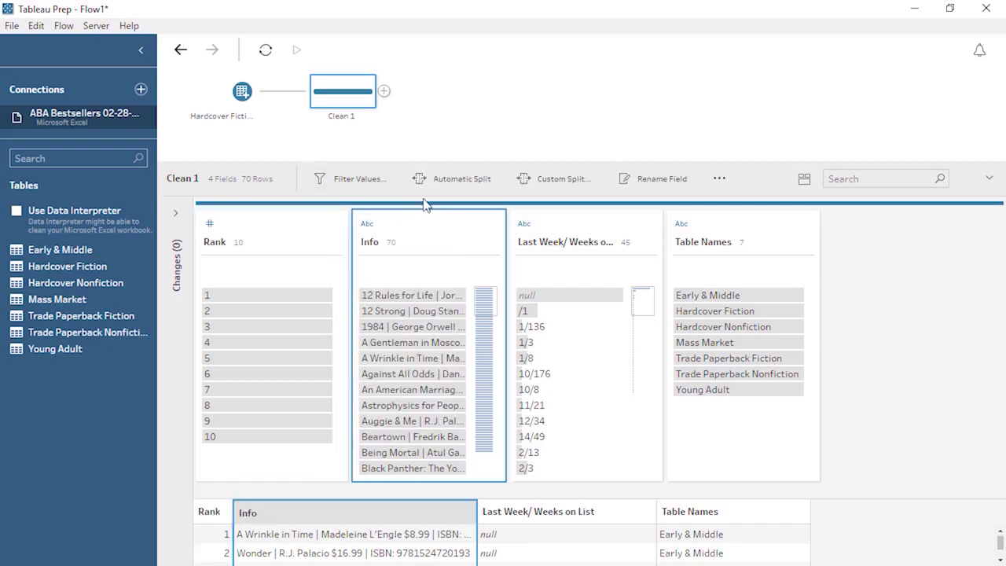
left_click(451, 180)
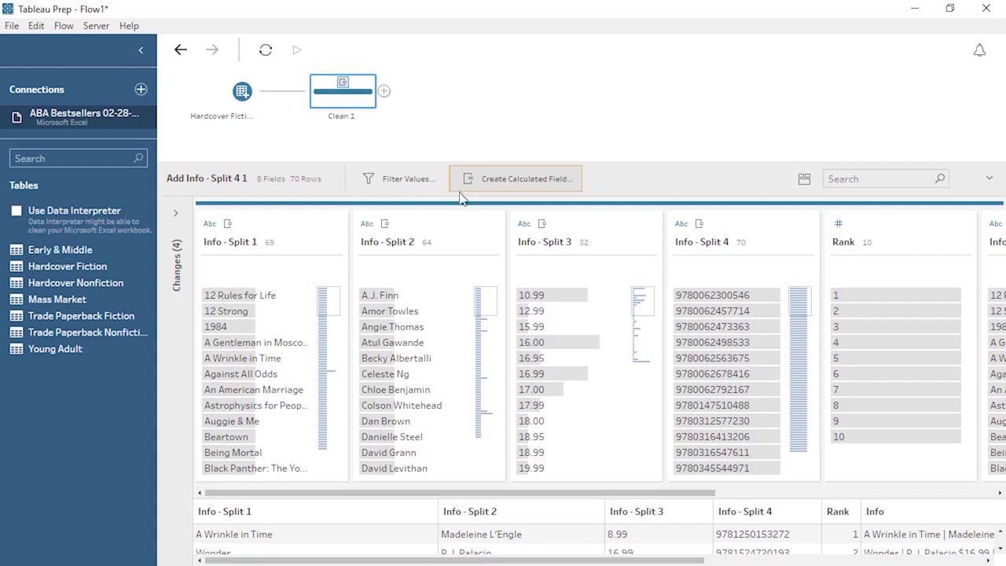
Change the Info - Split 3 field to Number (decimal) and rename it Price
left_click(524, 226)
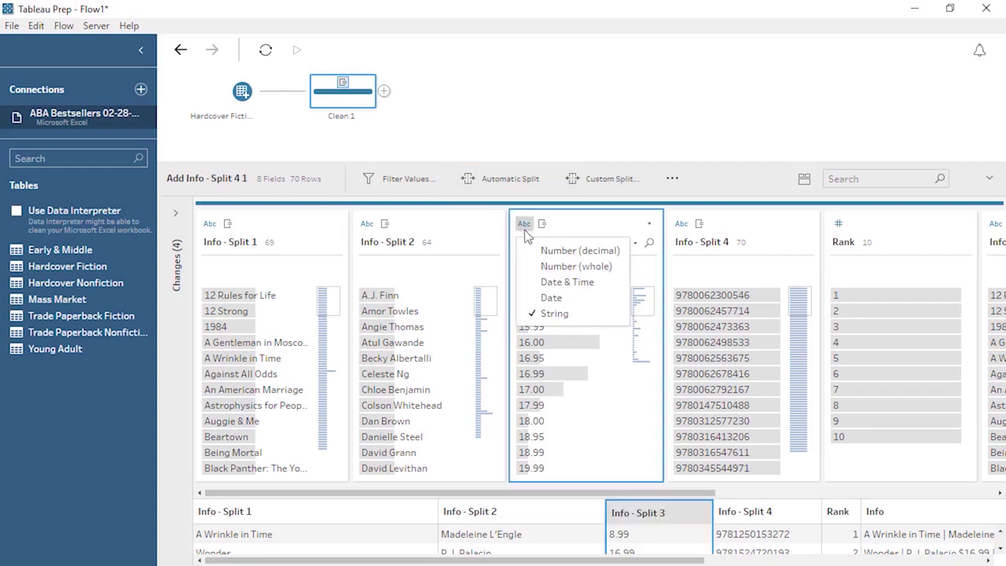
left_click(533, 250)
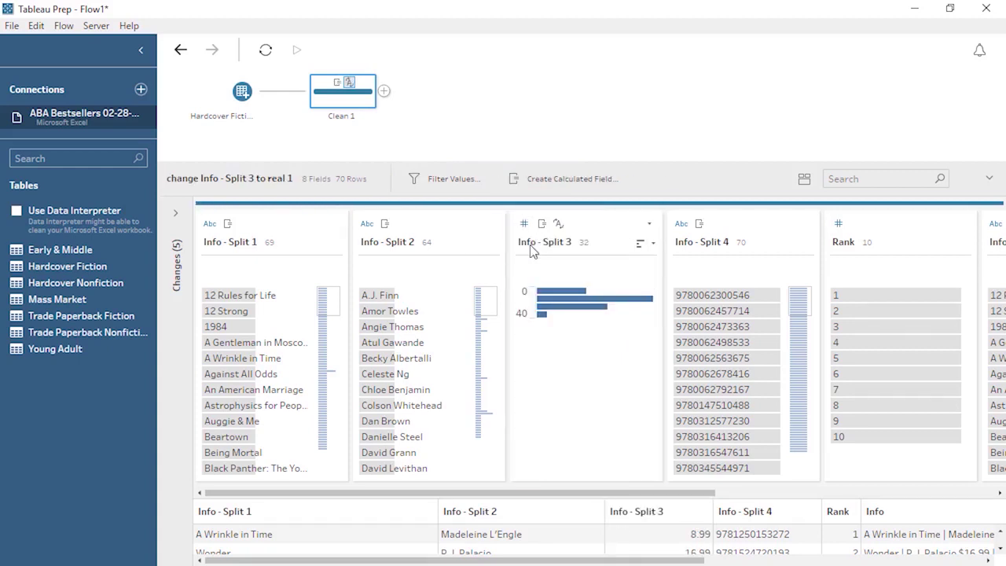
double_click(531, 242)
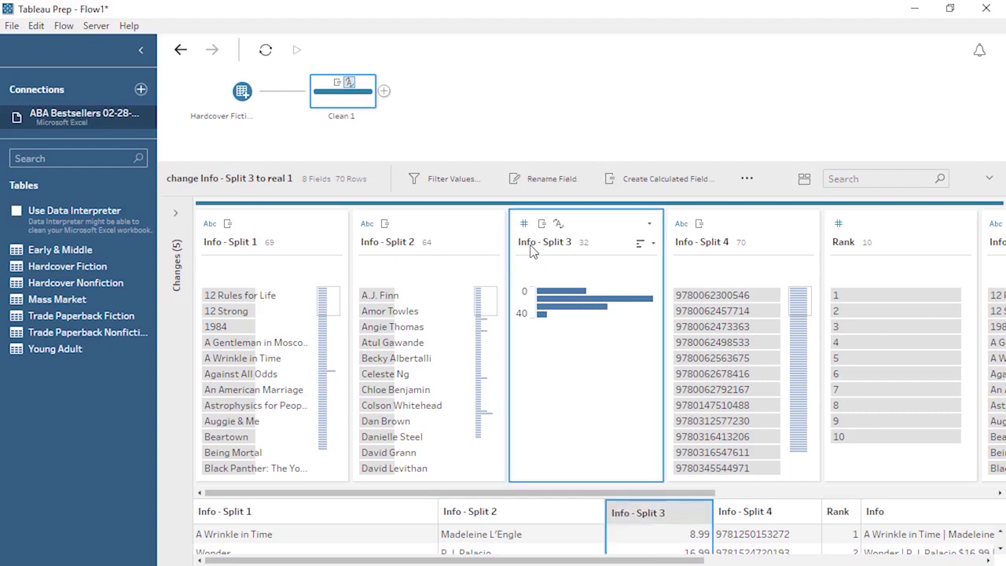
type("Price")
key("Return")
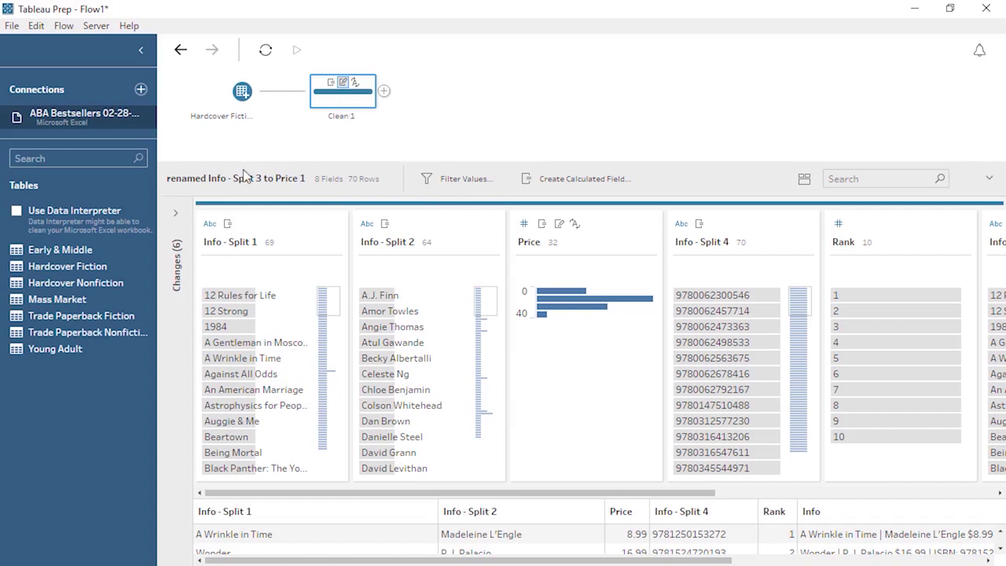
View the list of changes recorded in the cleaning step and the data grid without the profile cards
left_click(182, 210)
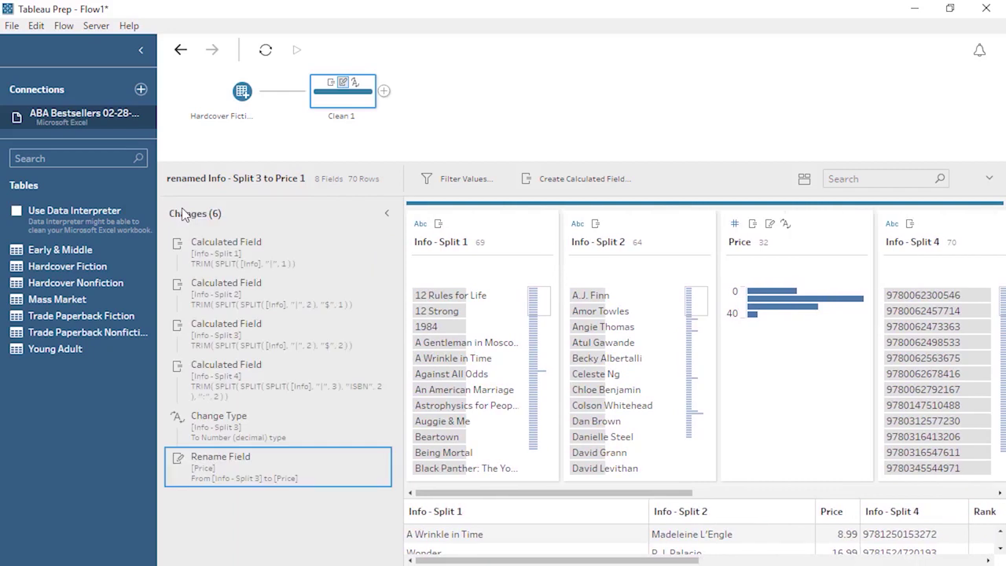
left_click(382, 214)
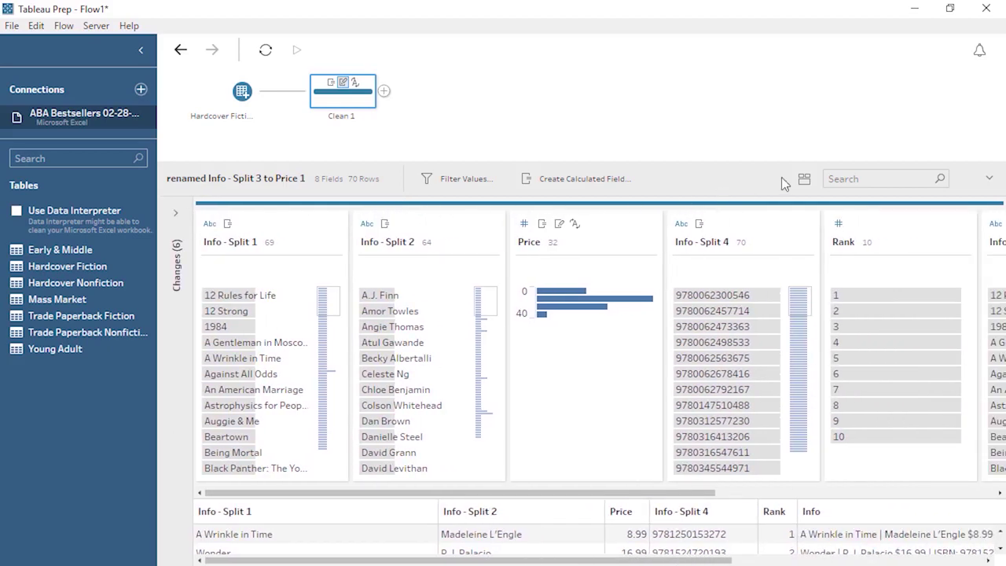
left_click(800, 179)
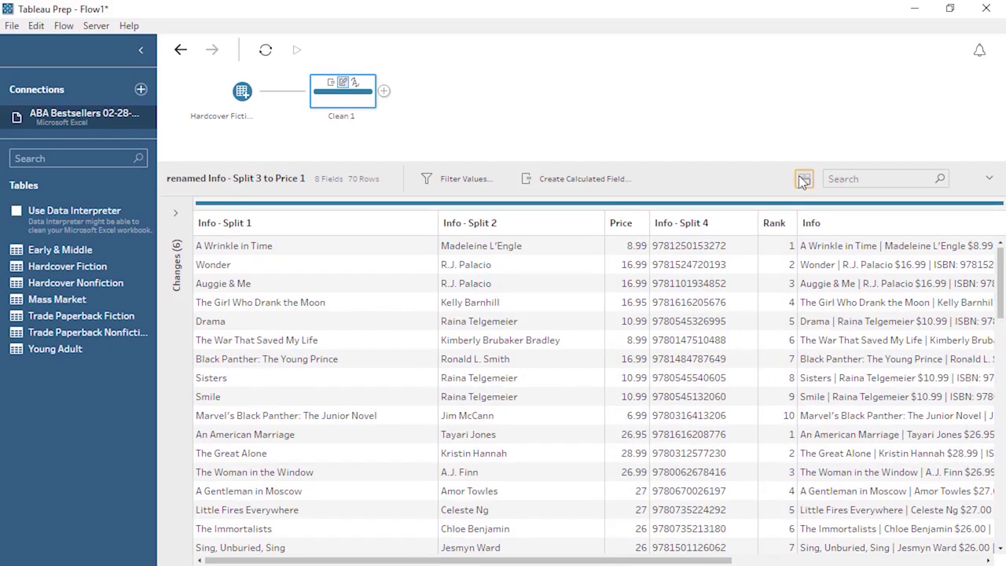
left_click(803, 179)
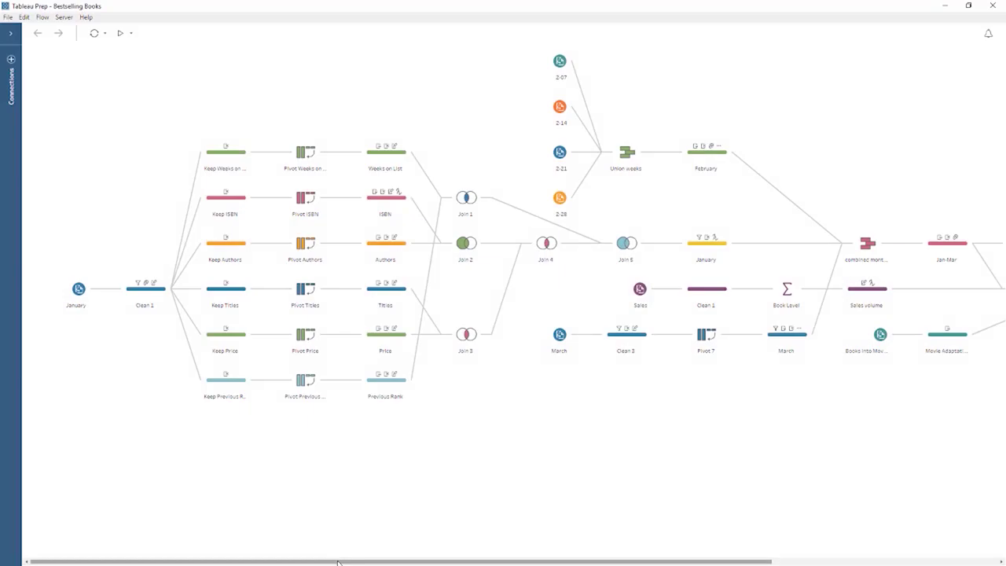
Look over the whole Bestselling Books flow and examine the settings of the Pivot Authors step
left_click_drag(337, 558, 597, 561)
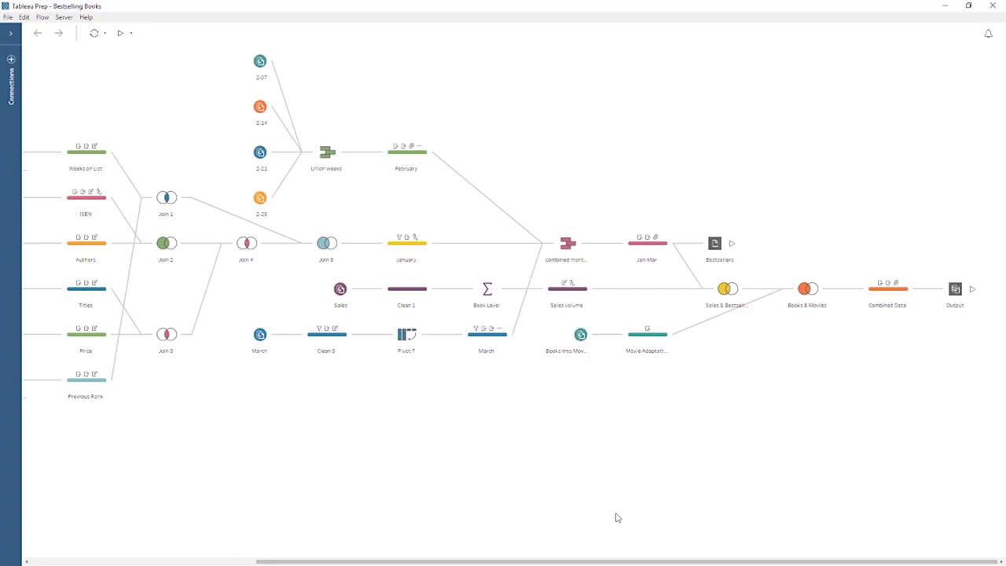
left_click_drag(608, 561, 425, 562)
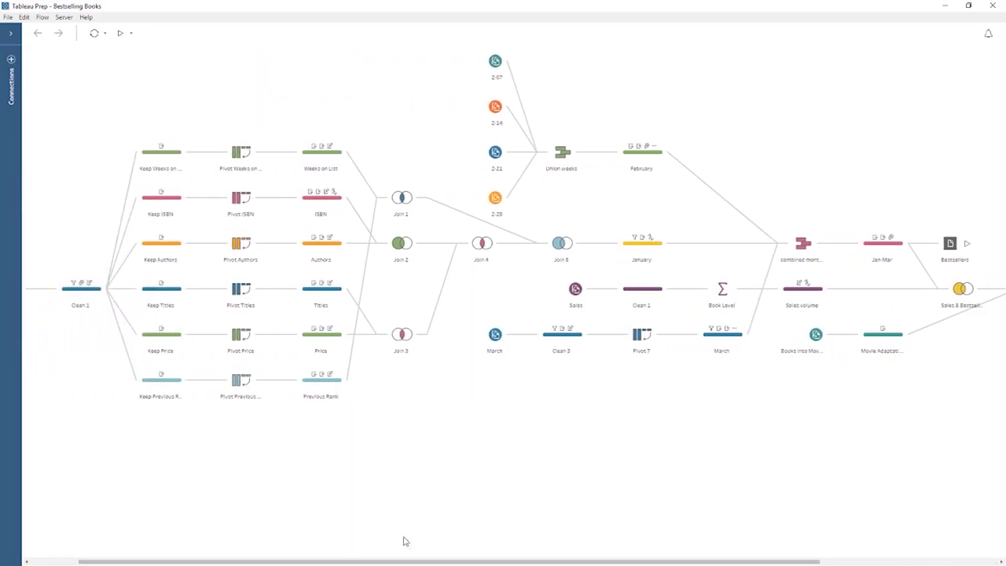
left_click(241, 244)
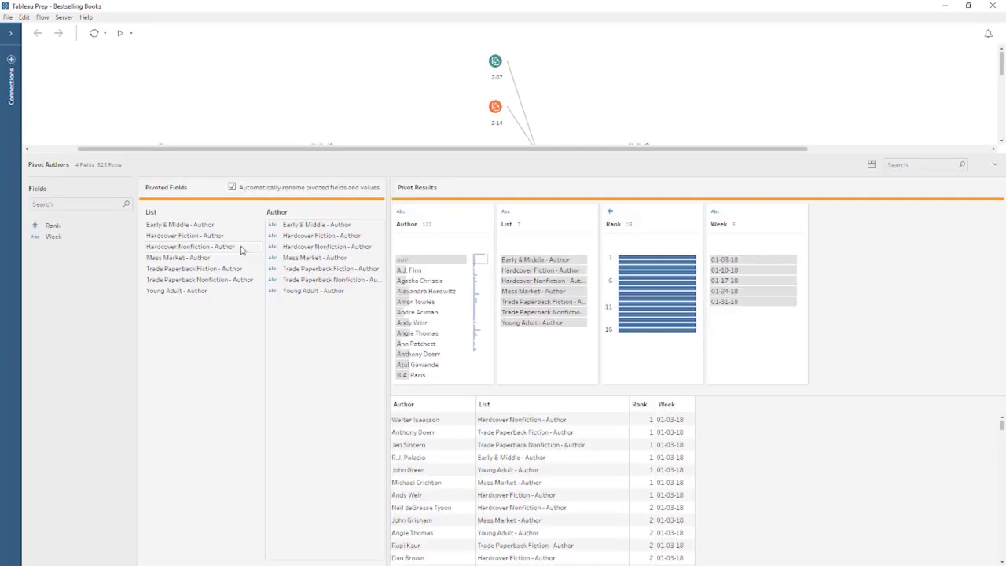
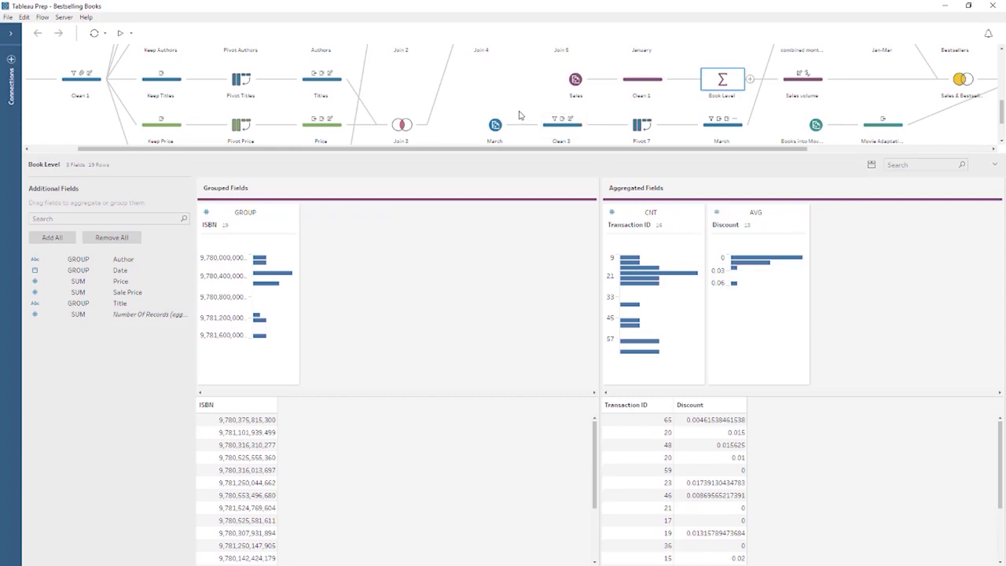
Merge the mismatched Information field into the Info field in the Union weeks step
scroll(519, 116, "up", 2)
scroll(519, 116, "up", 2)
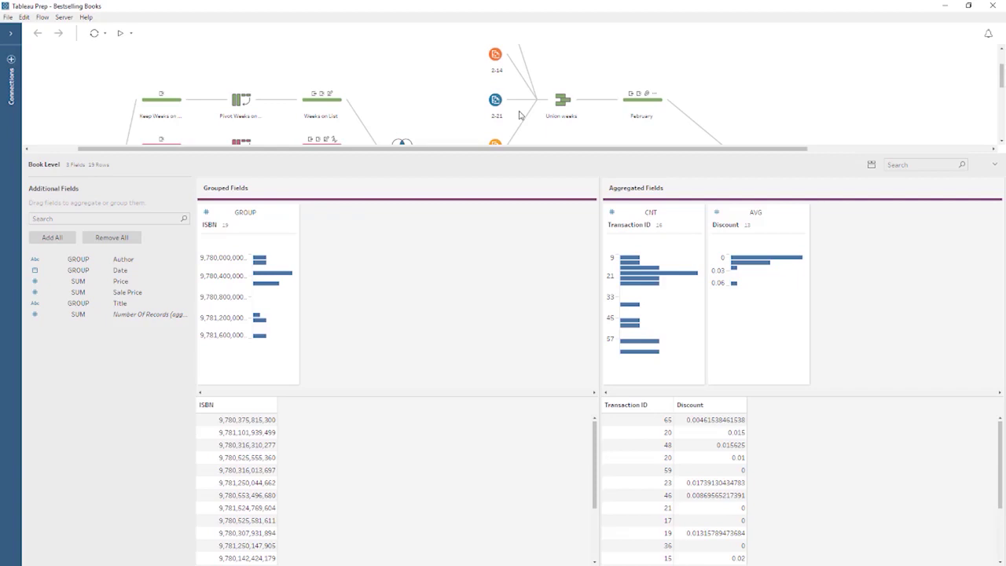
left_click(560, 110)
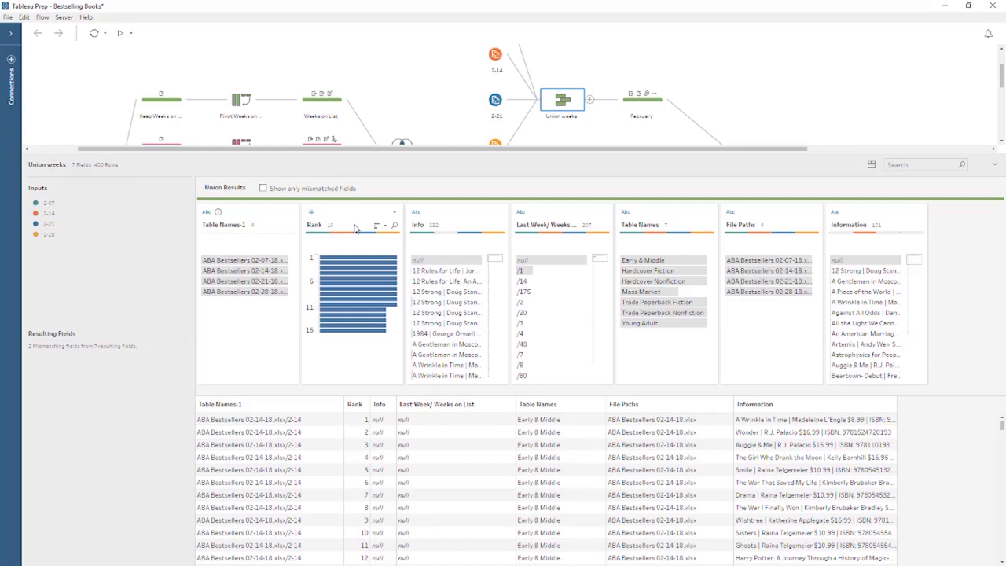
left_click_drag(862, 214, 441, 221)
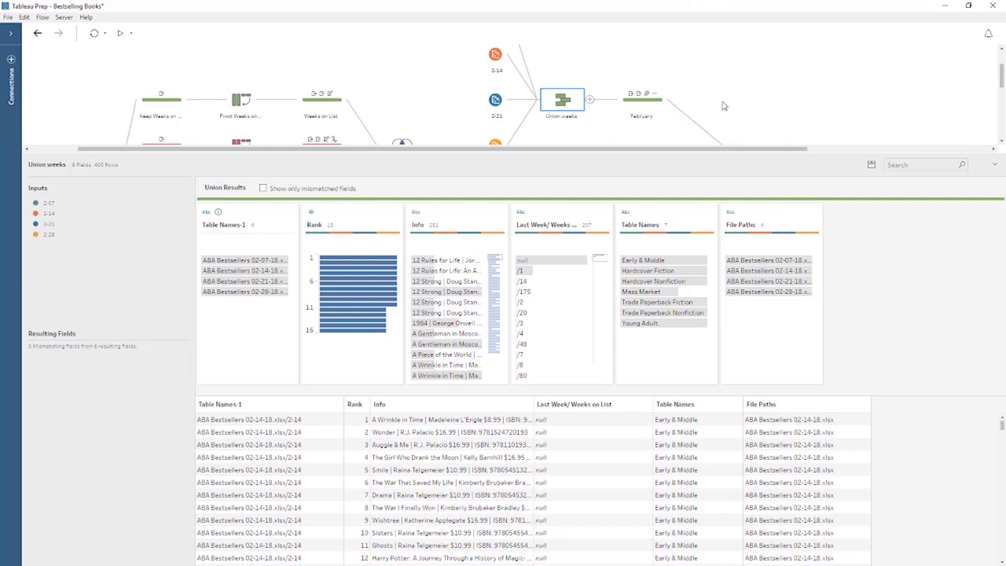
Examine the Sales & Bestsellers join and the fields available for an additional join clause
scroll(723, 105, "down", 2)
scroll(724, 105, "down", 2)
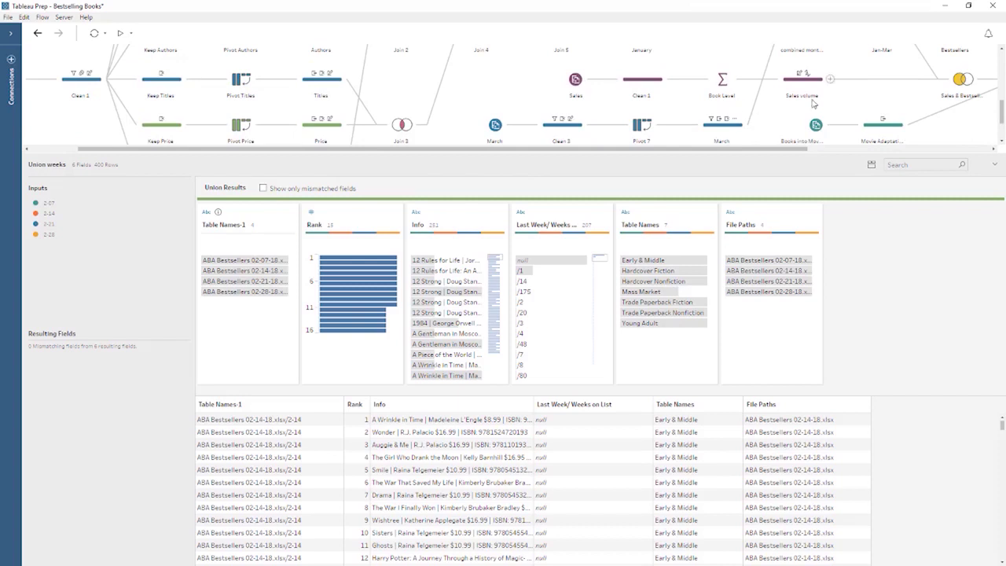
left_click(963, 88)
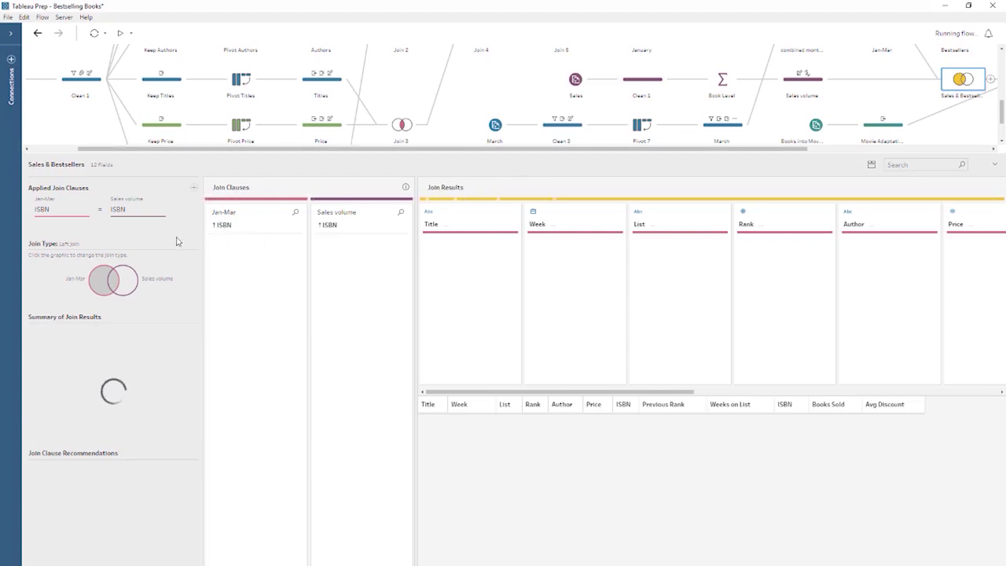
left_click(194, 190)
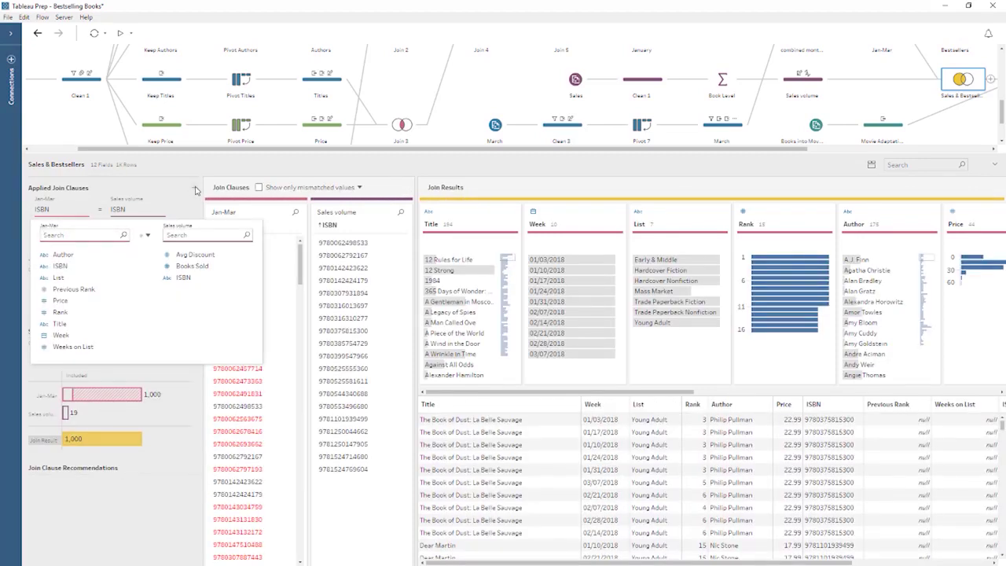
key("Escape")
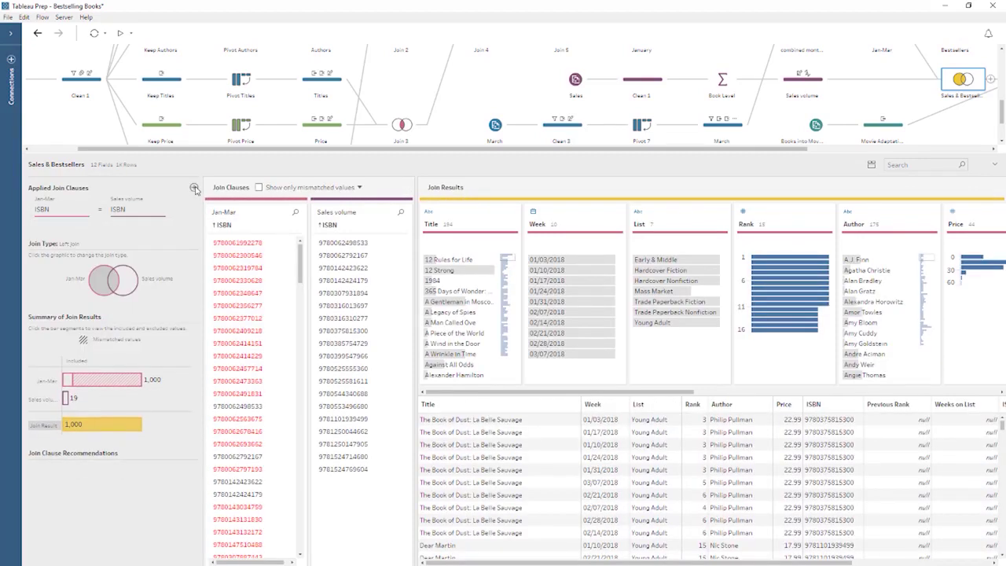
Try an inner join for the Sales & Bestsellers step and restore the left join
left_click(131, 287)
left_click(102, 291)
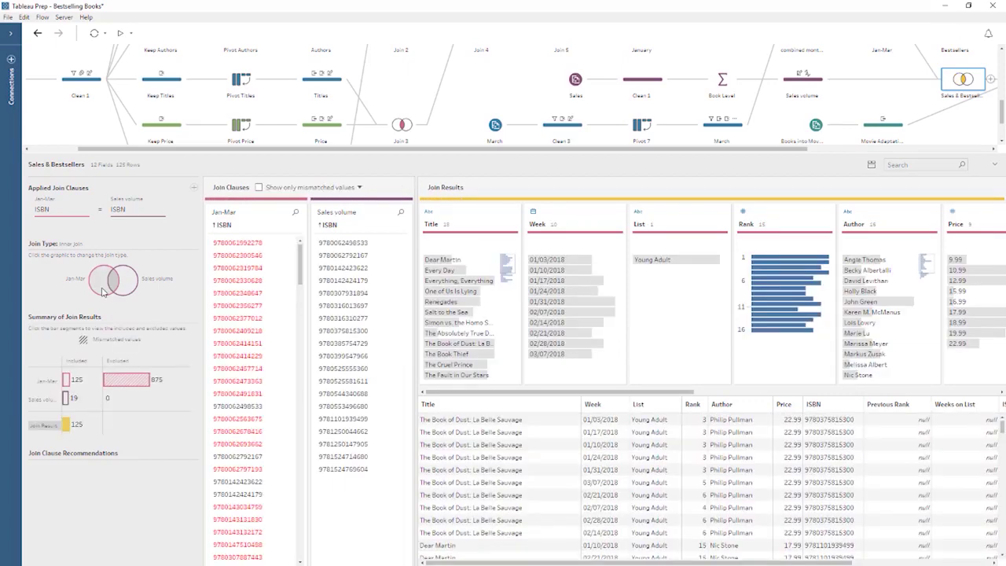
left_click(102, 291)
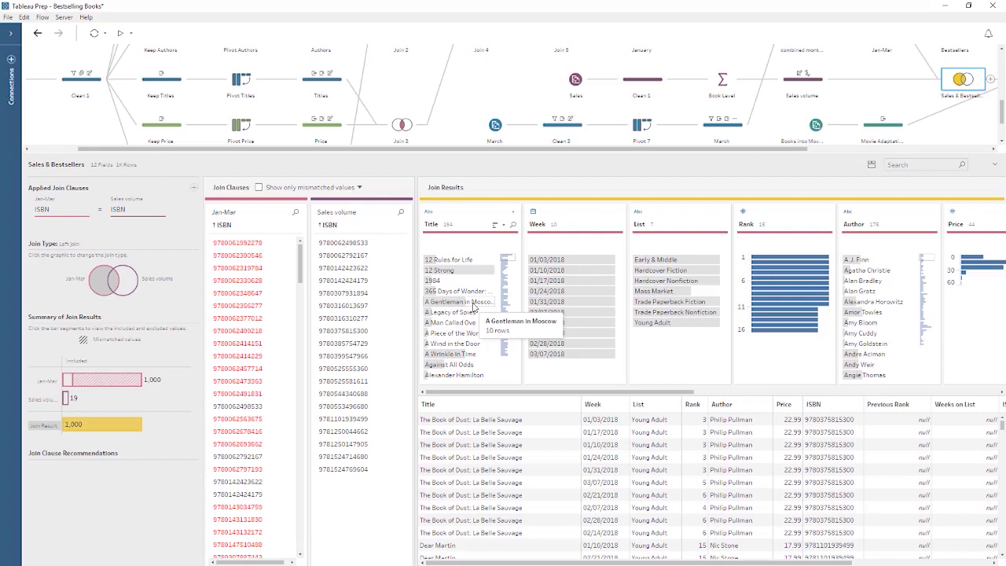
Examine the final Output step of the flow and its available output file types
left_click_drag(477, 149, 688, 167)
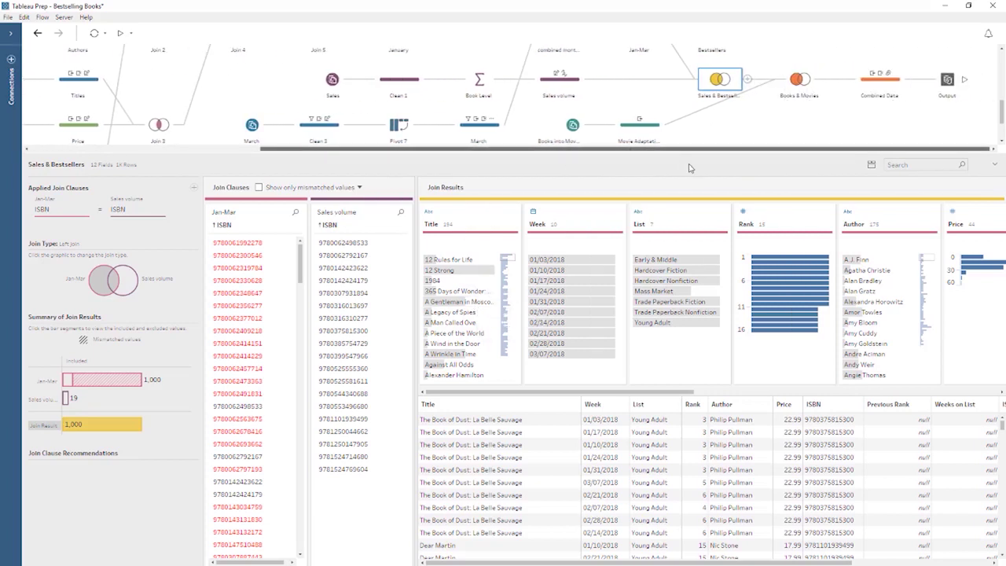
left_click(943, 91)
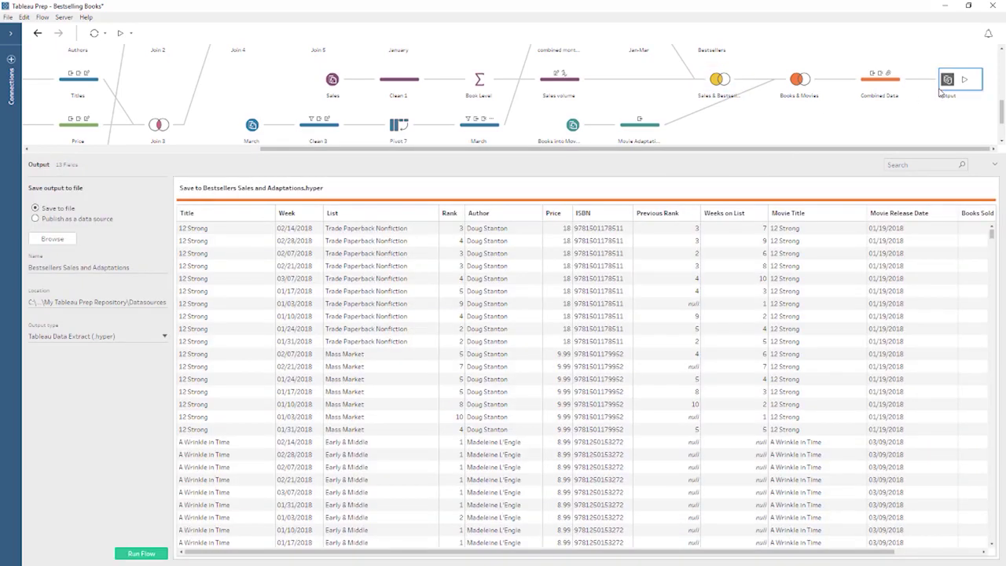
left_click_drag(794, 154, 767, 343)
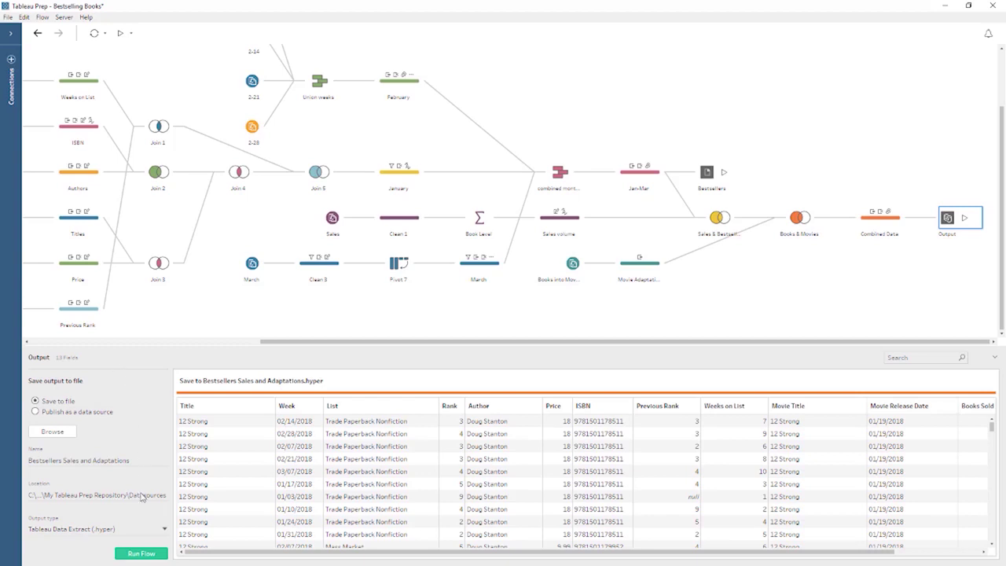
left_click(138, 531)
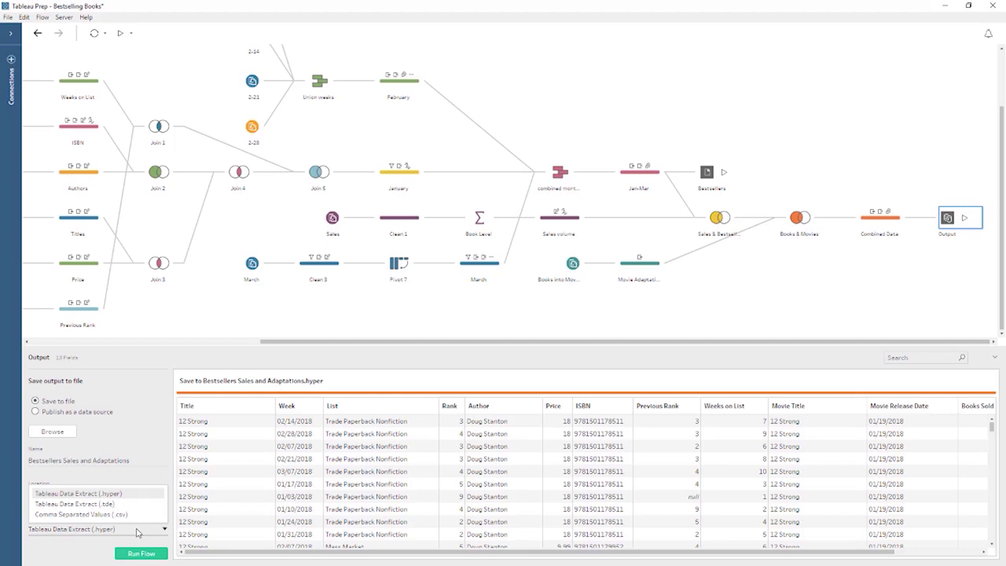
left_click(139, 530)
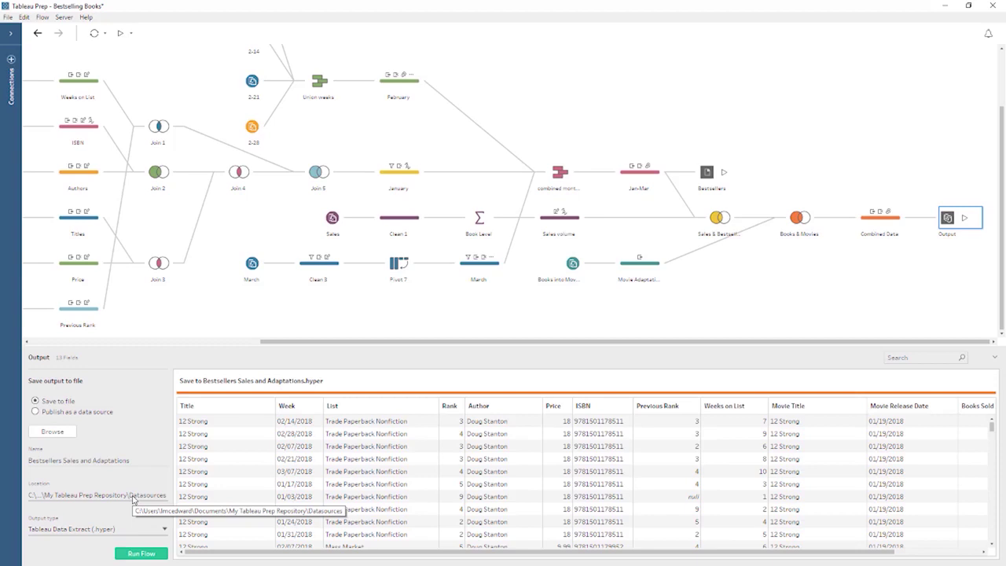
Run the flow for the selected output to save Bestsellers Sales and Adaptations as a .hyper extract, and view the run options
left_click(140, 554)
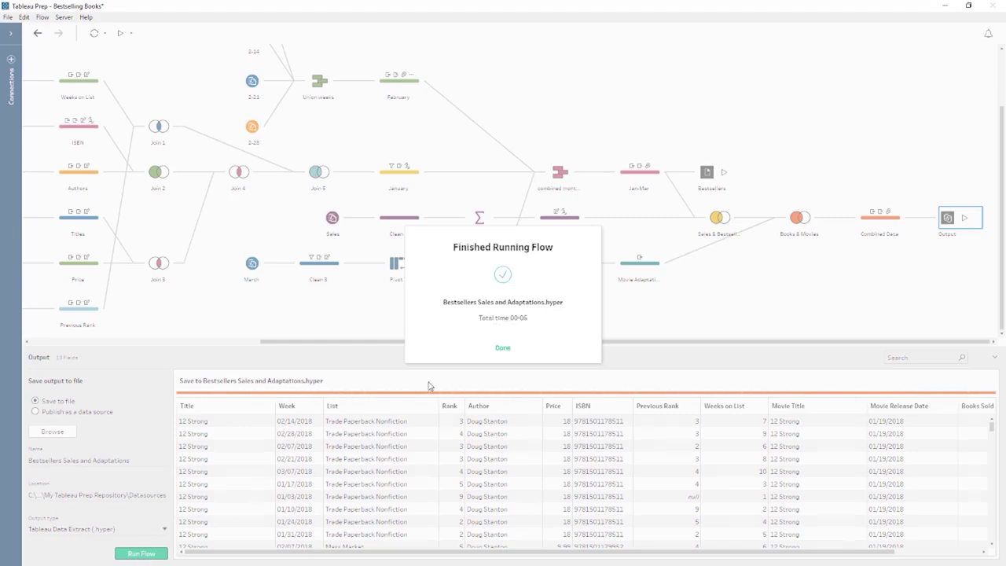
left_click(498, 351)
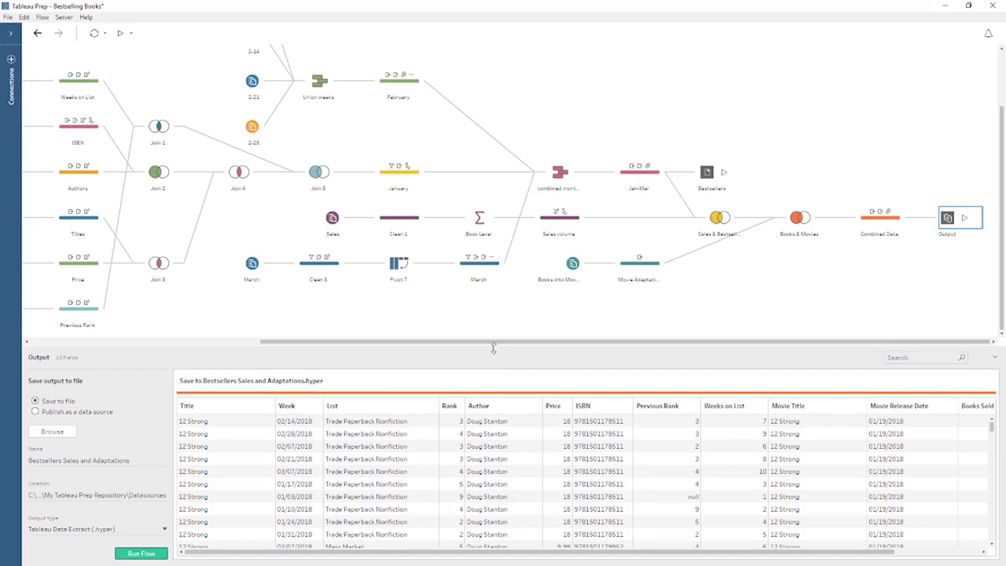
left_click(131, 34)
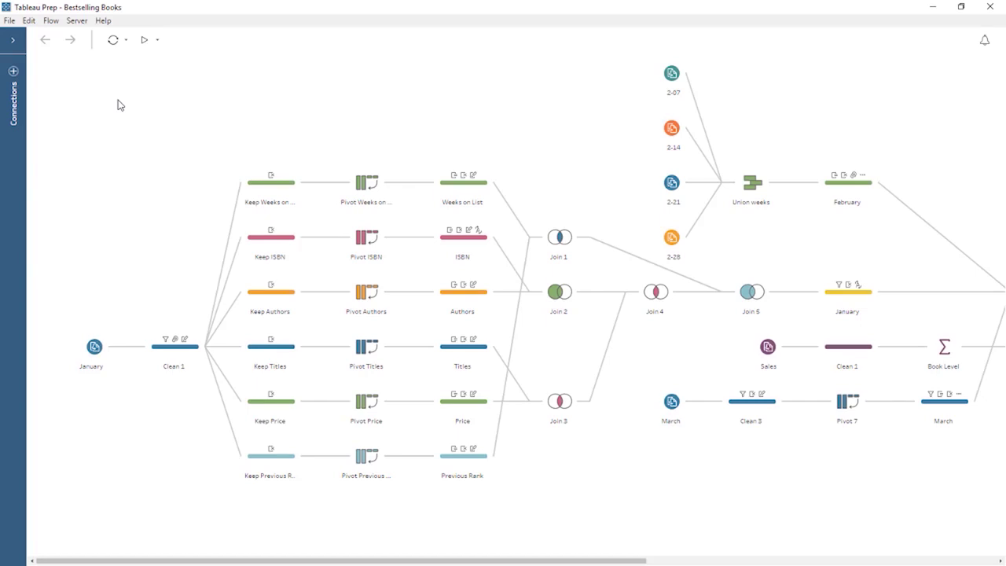
Look through the available file and server connectors and view the Amazon Aurora sign-in form without connecting
left_click(14, 72)
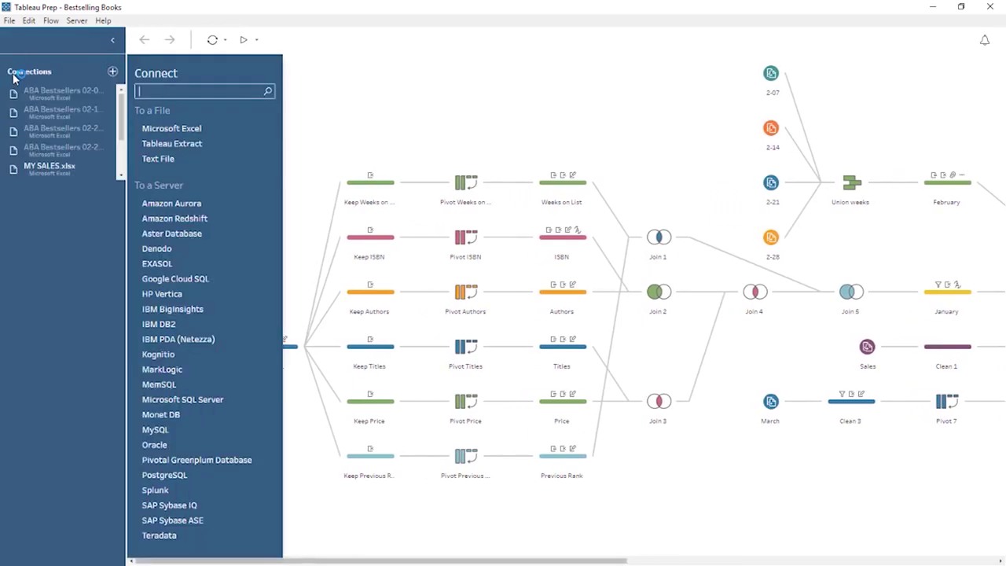
left_click(113, 40)
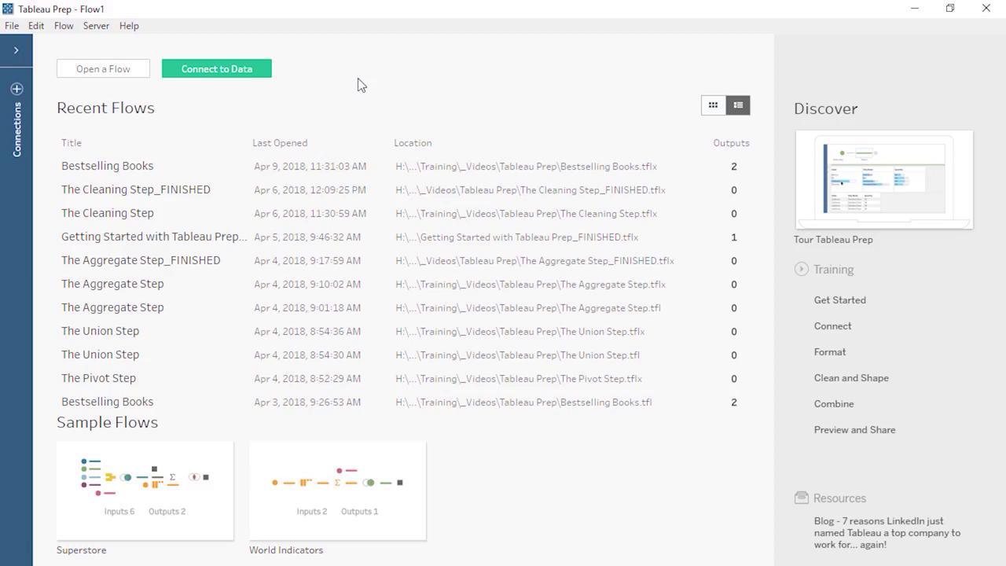
left_click(243, 78)
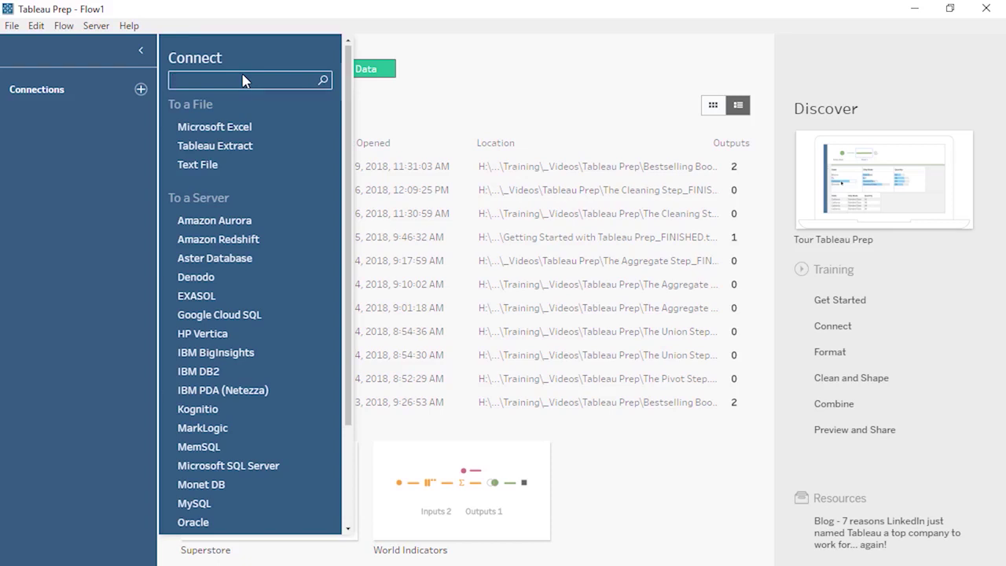
left_click(280, 222)
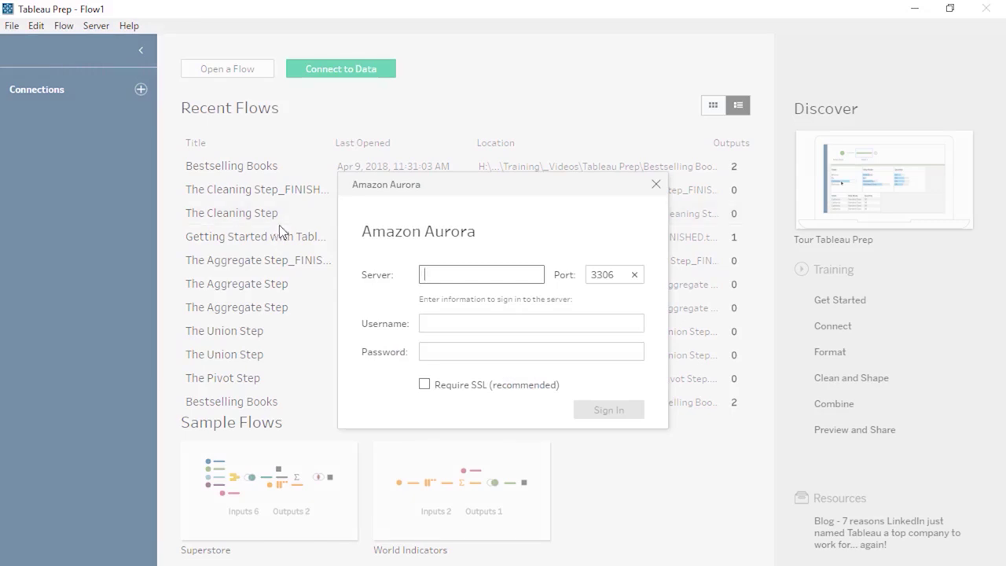
left_click(655, 186)
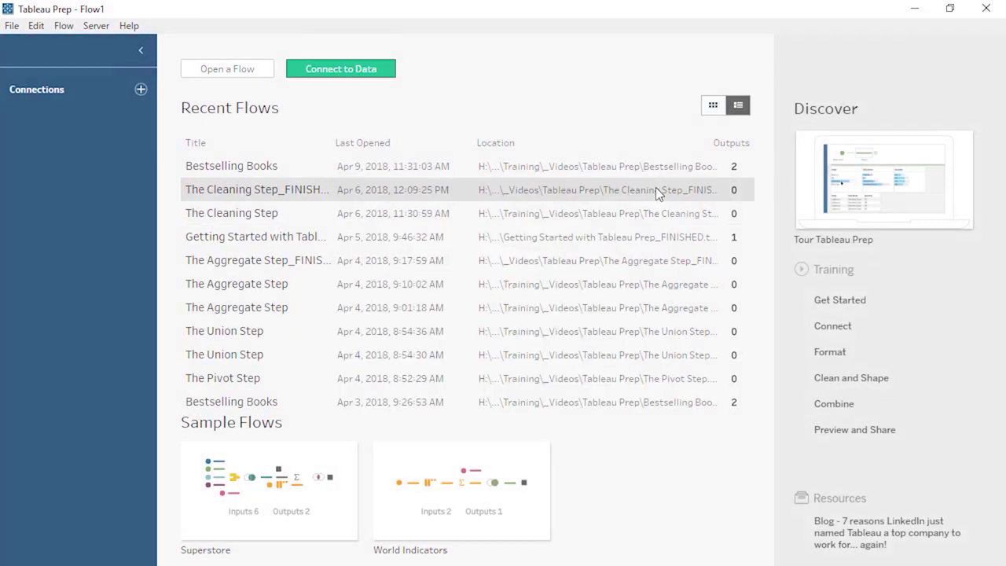
left_click(141, 91)
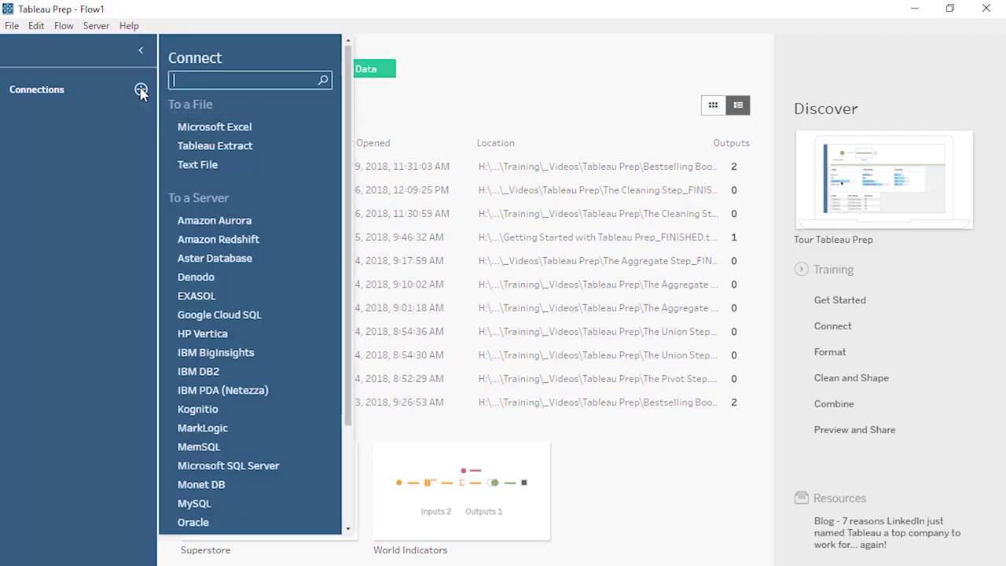
Connect to the Excel file ABA Bestsellers 02-07-18.xlsx and add its Hardcover Nonfiction table to the flow
left_click(203, 128)
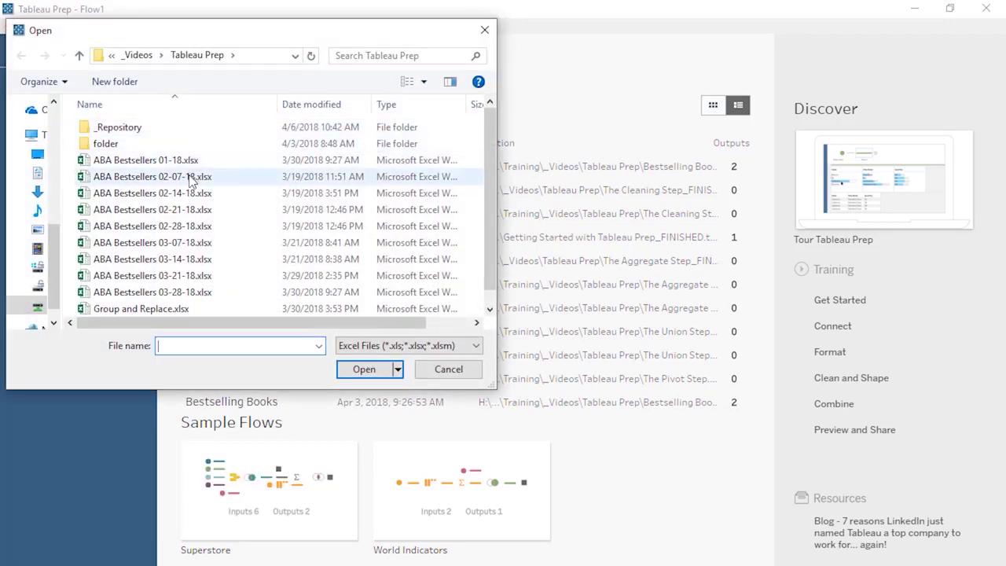
left_click(198, 178)
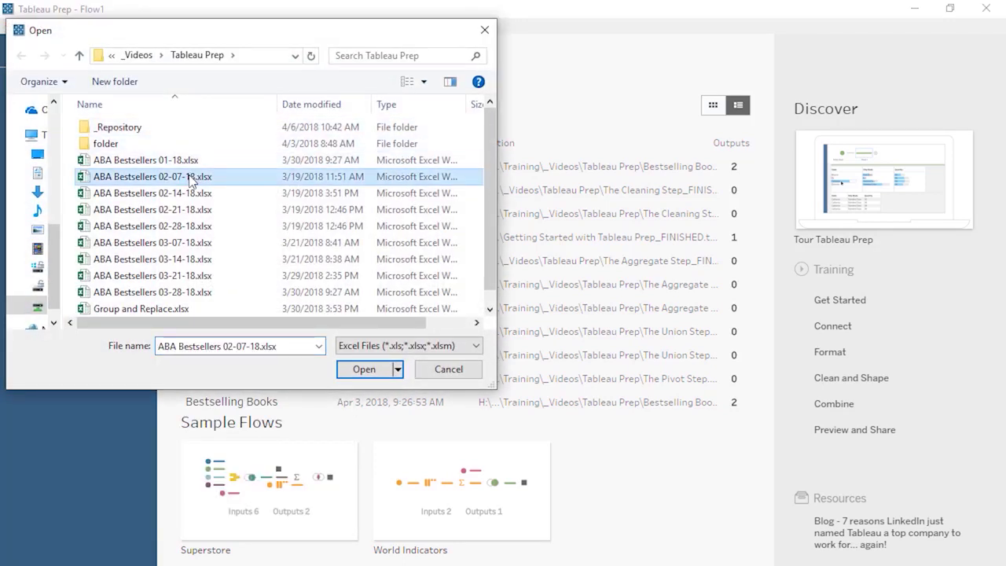
left_click(353, 371)
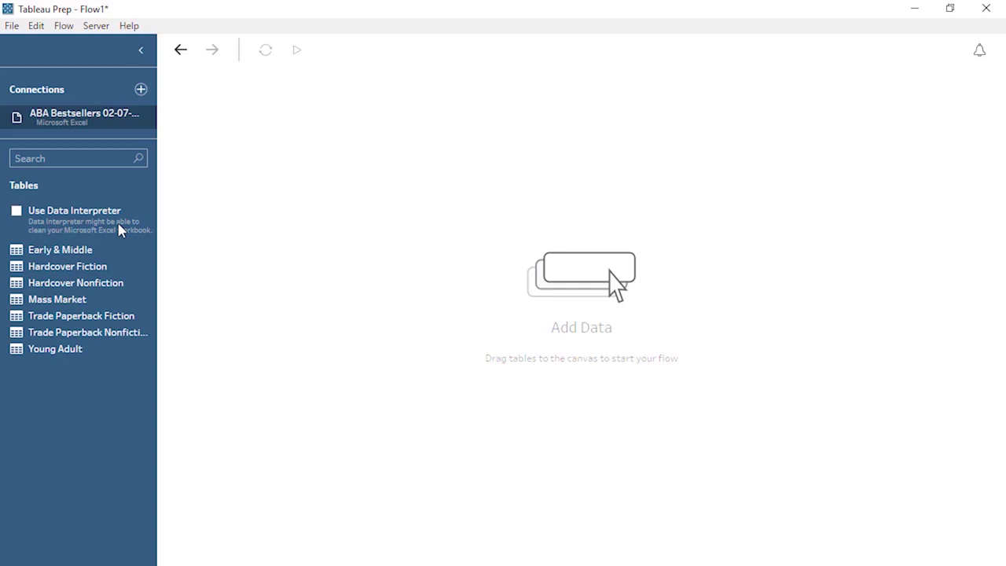
left_click_drag(94, 282, 208, 167)
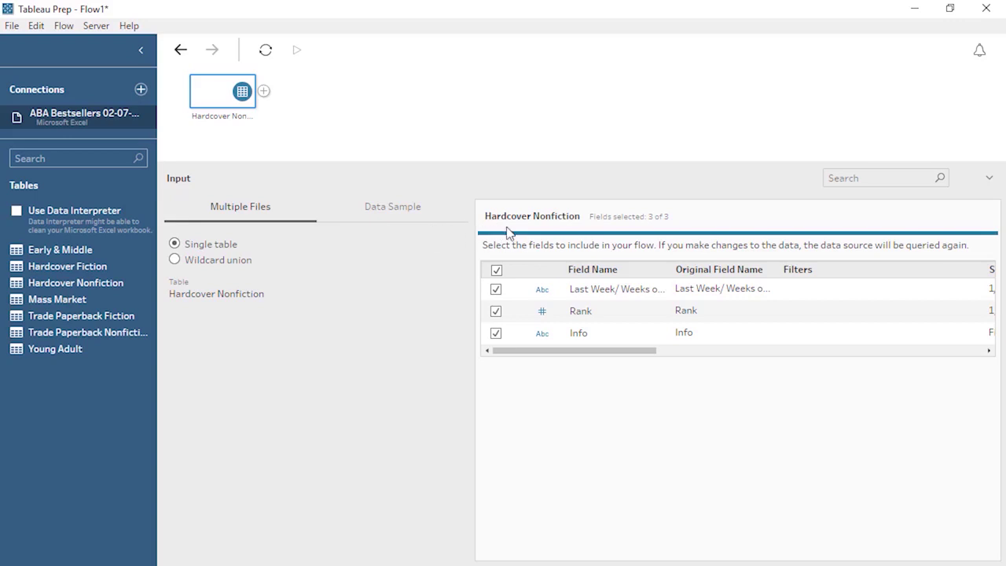
Exclude the Last Week/Weeks on list field from the Hardcover Nonfiction input and view the fields' sample values
left_click(496, 289)
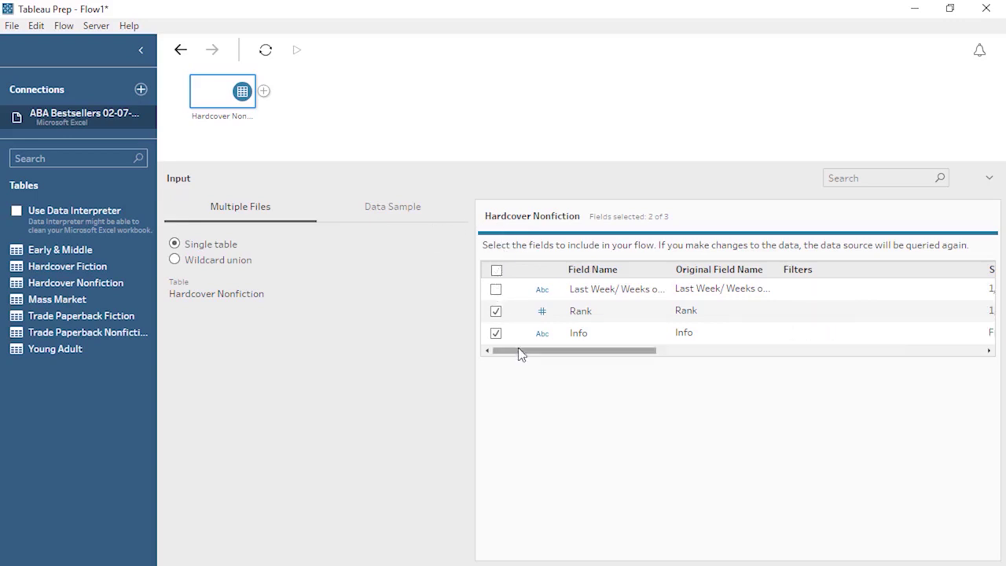
left_click_drag(519, 355, 561, 359)
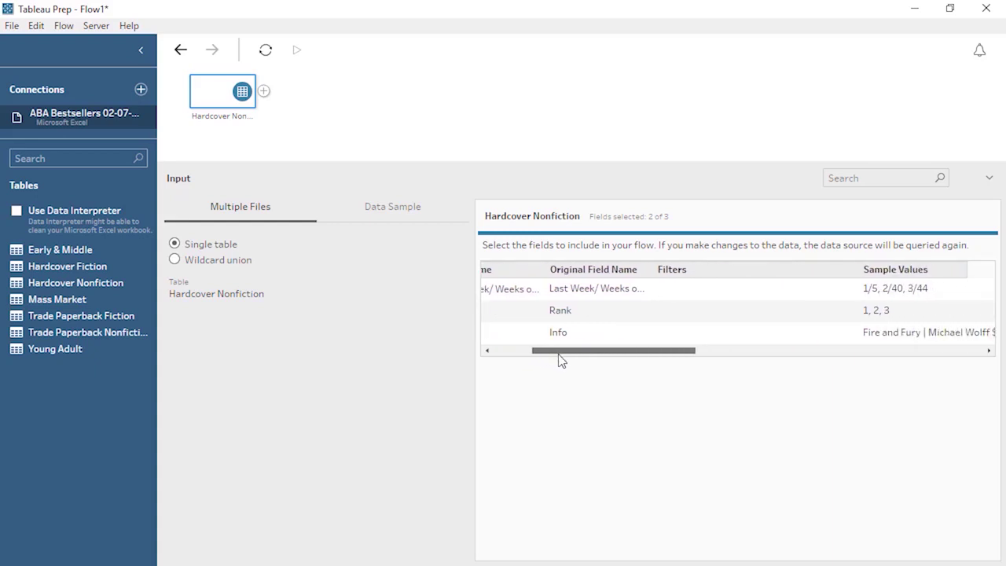
Try the row filter [Rank]<6 on the Rank field of the Hardcover Nonfiction input and remove it
left_click_drag(561, 359, 535, 360)
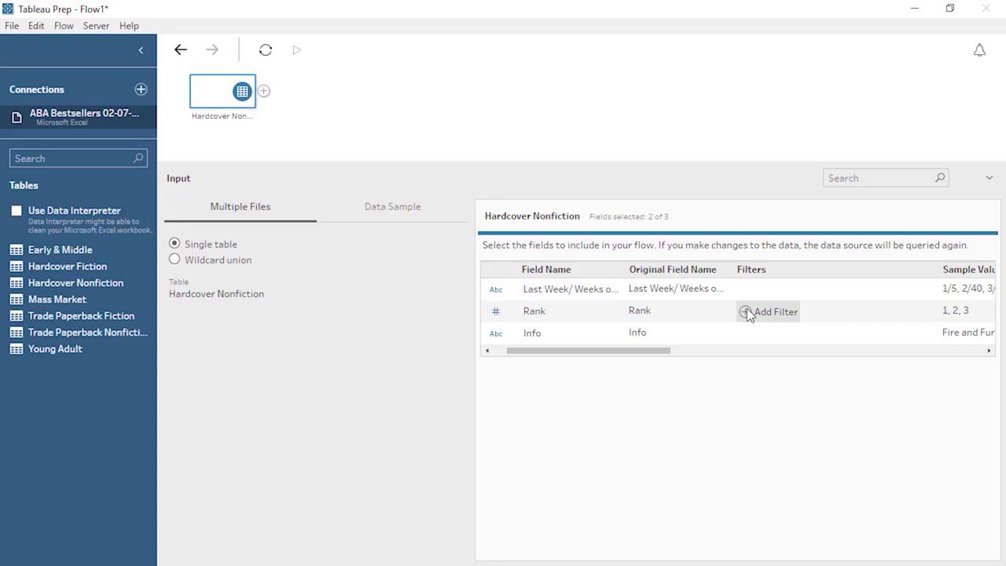
left_click(748, 313)
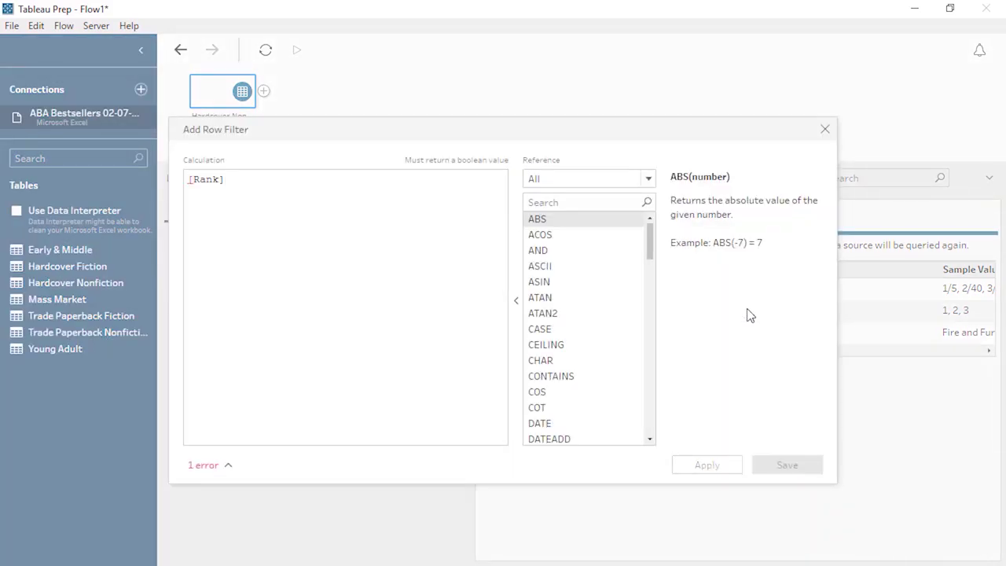
type("<6")
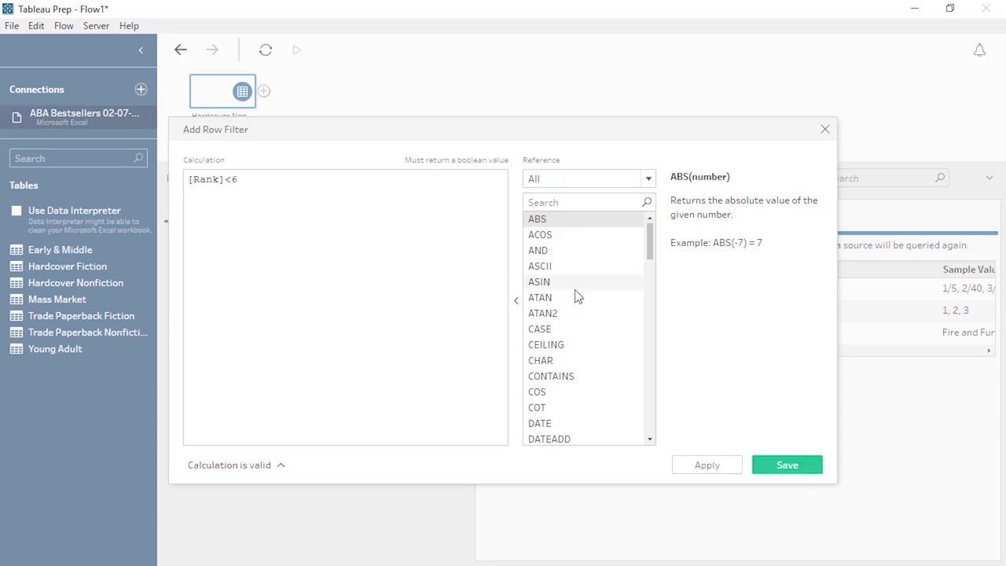
left_click(786, 466)
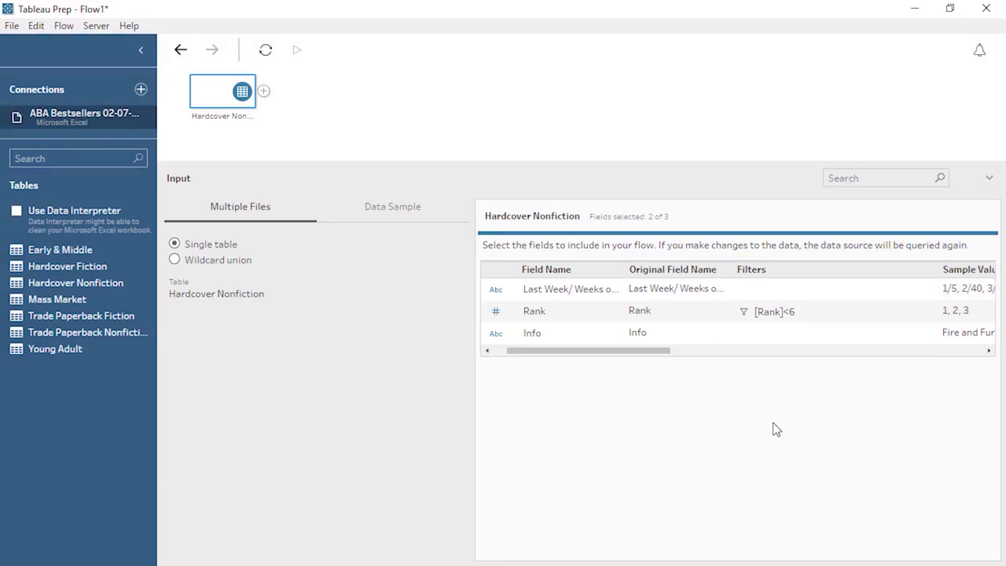
left_click(785, 318)
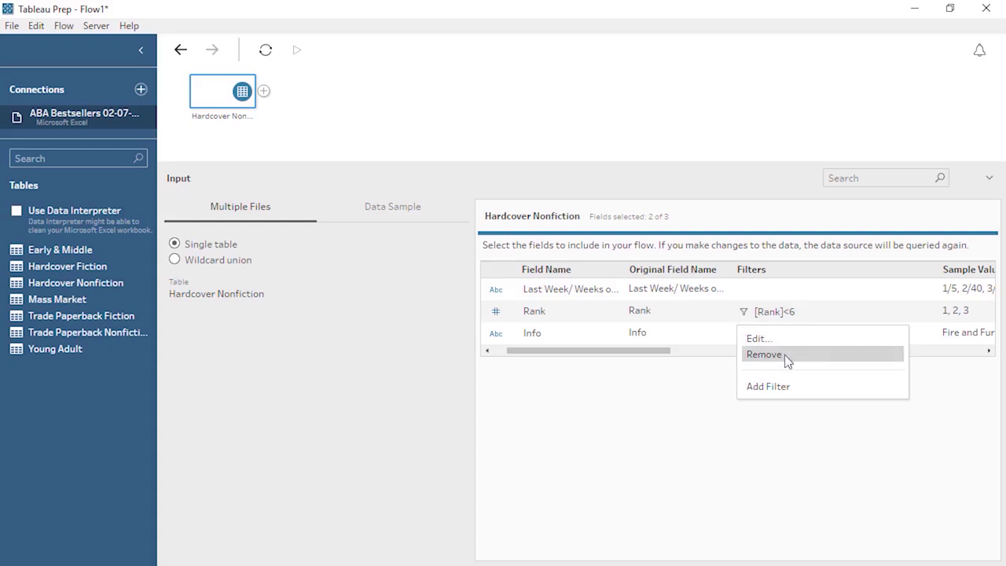
left_click(785, 355)
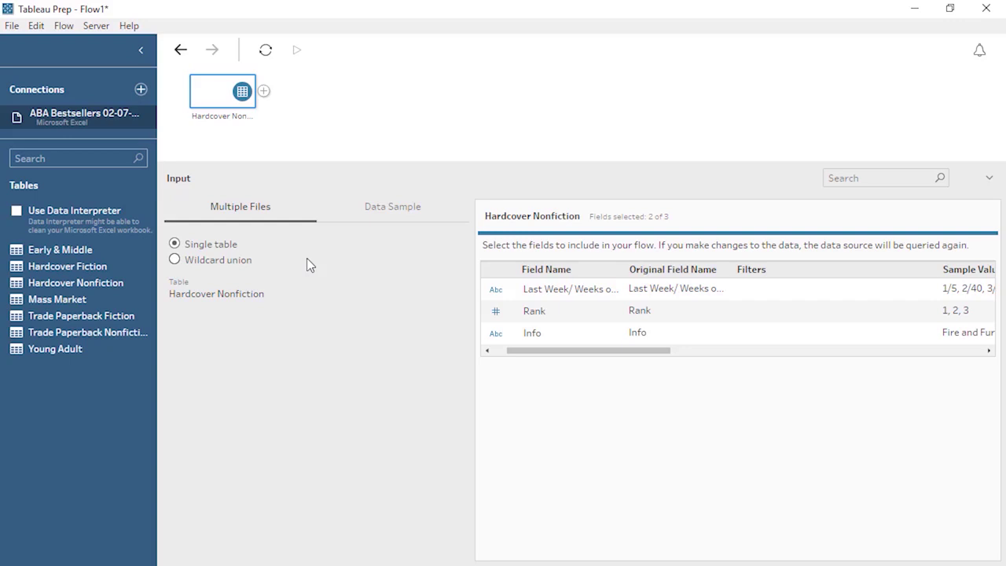
Switch the Hardcover Nonfiction input to a wildcard union and set its sampling method to Random sample
left_click(175, 260)
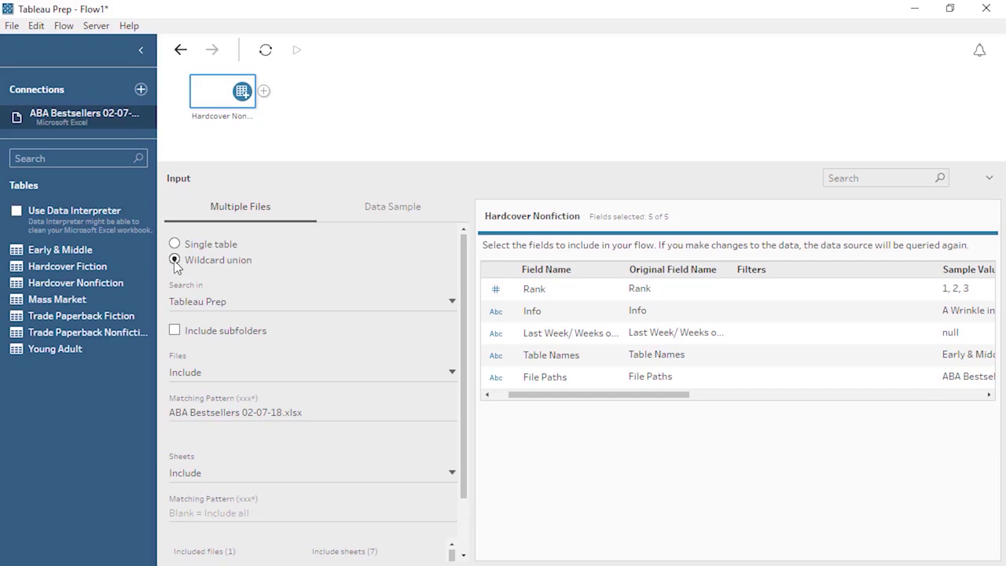
left_click(385, 219)
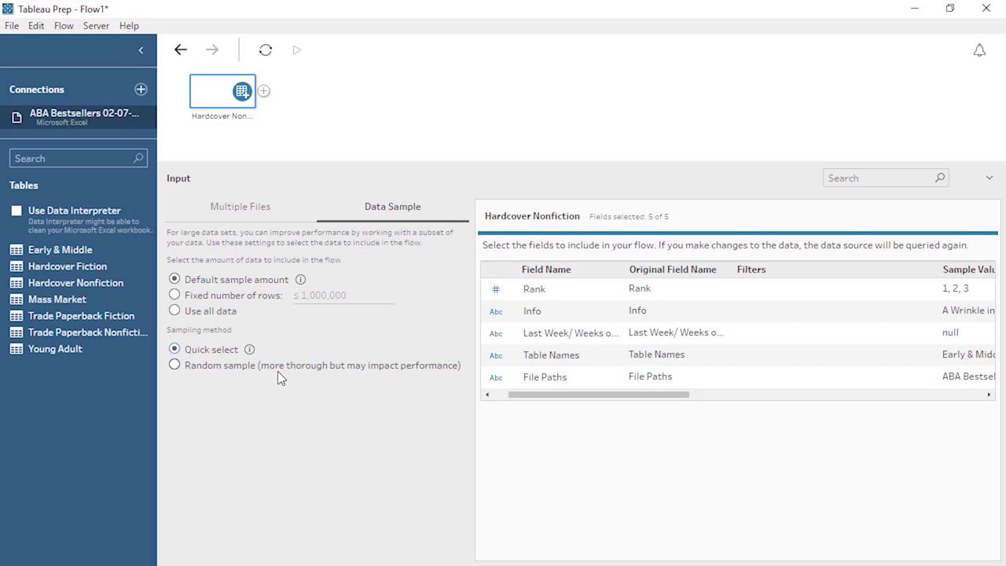
left_click(277, 370)
left_click_drag(543, 395, 513, 400)
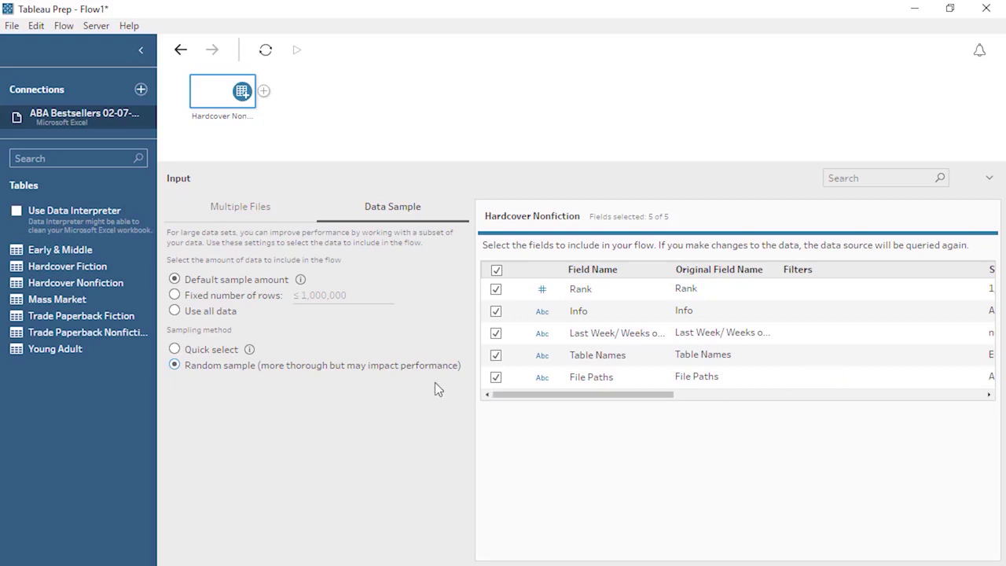
Add a second connection to the Excel file ABA Bestsellers 01-18.xlsx
left_click(141, 90)
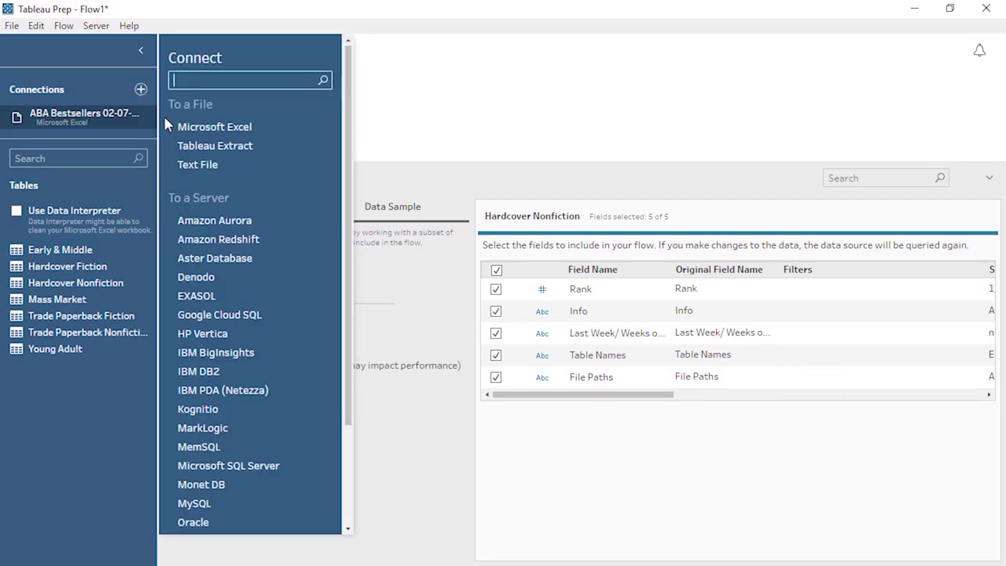
left_click(206, 126)
double_click(171, 155)
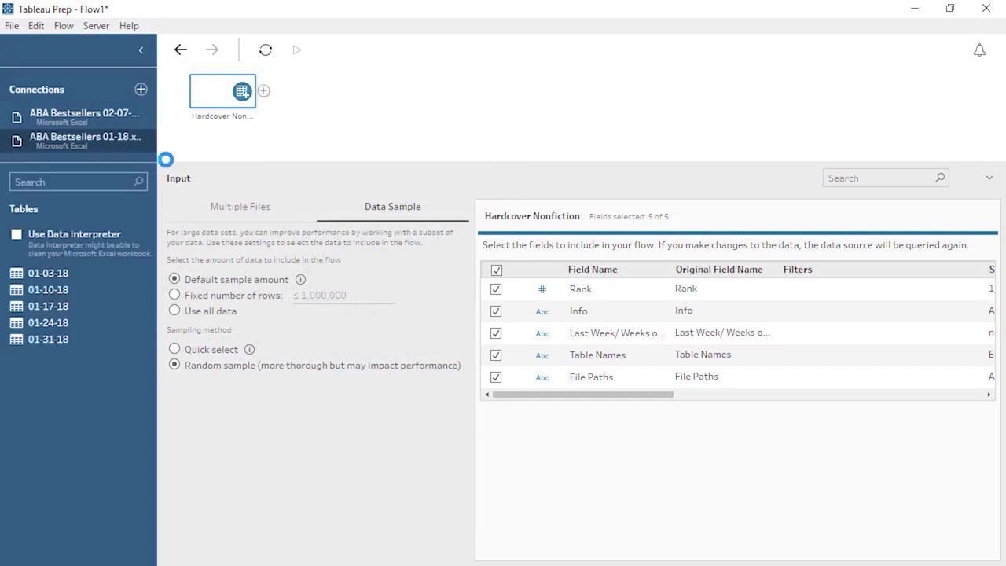
Add the 01-03-18 table as a separate input below Hardcover Nonfiction and switch it to a wildcard union
left_click_drag(85, 270, 199, 206)
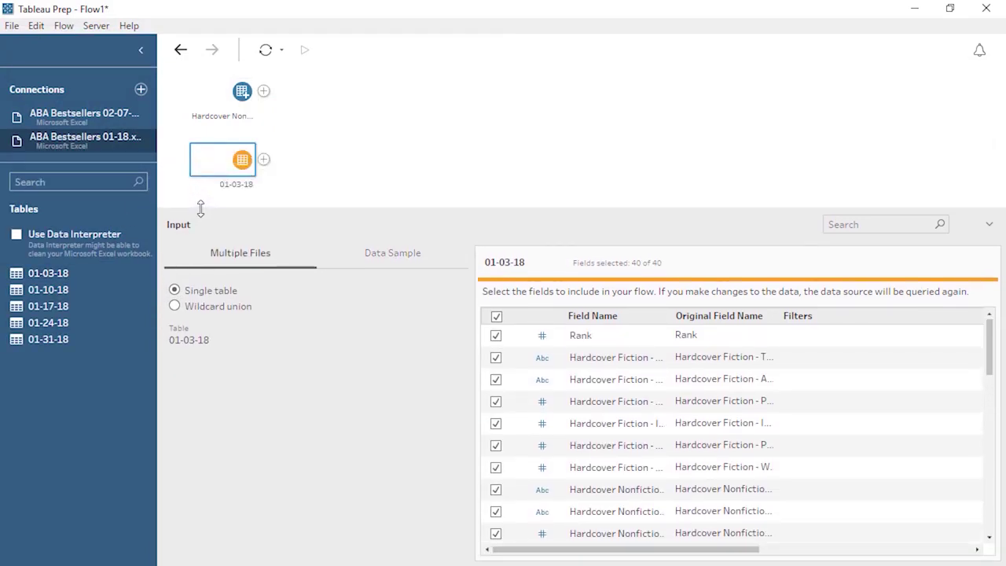
left_click(174, 307)
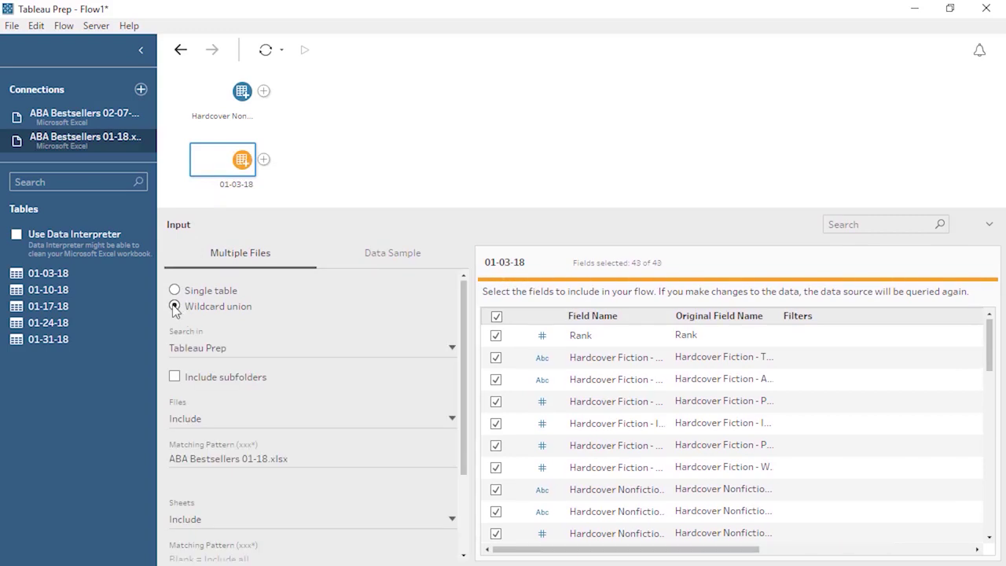
left_click_drag(212, 151, 233, 119)
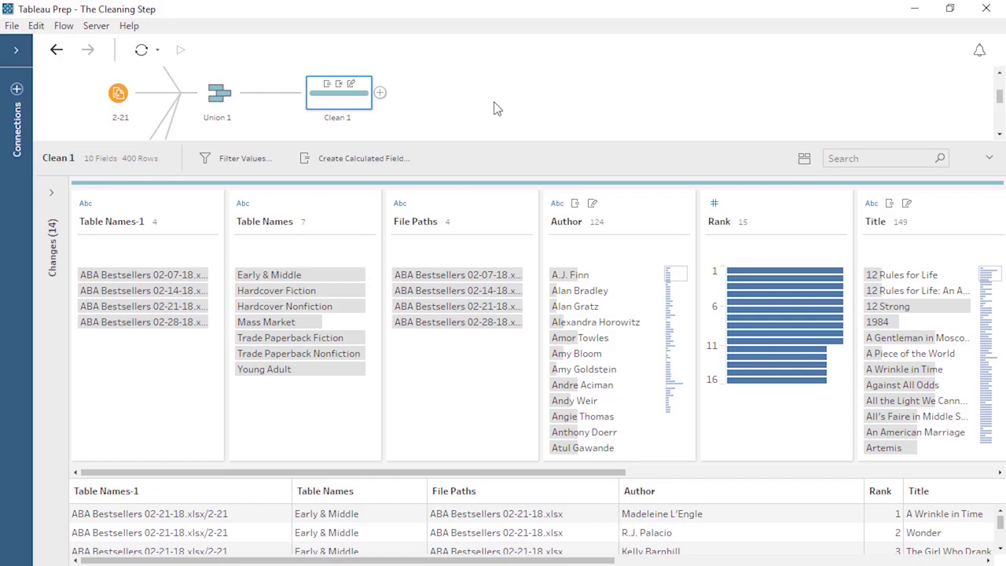
Add a new cleaning step after Clean 1 in the Cleaning Step flow
left_click(380, 93)
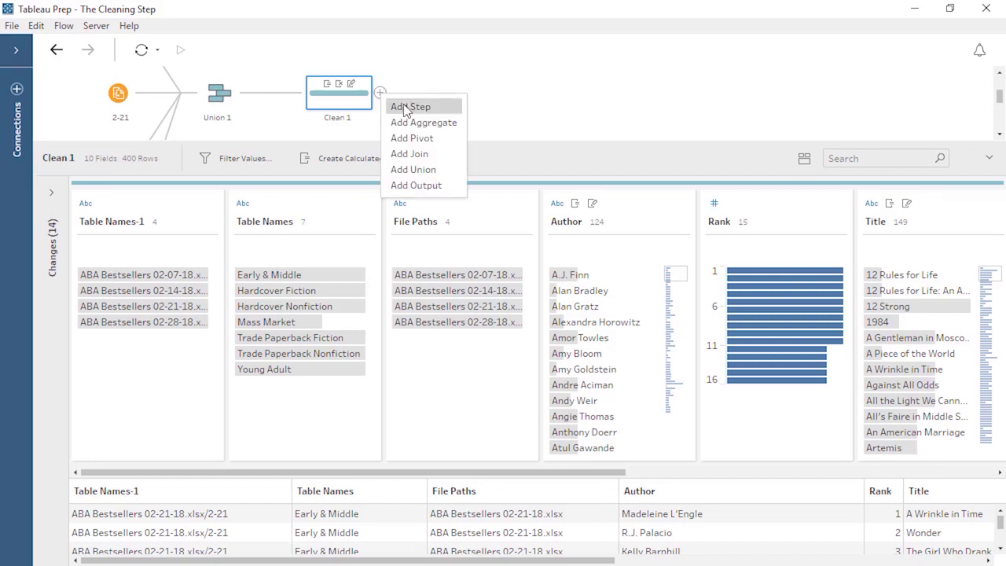
left_click(405, 107)
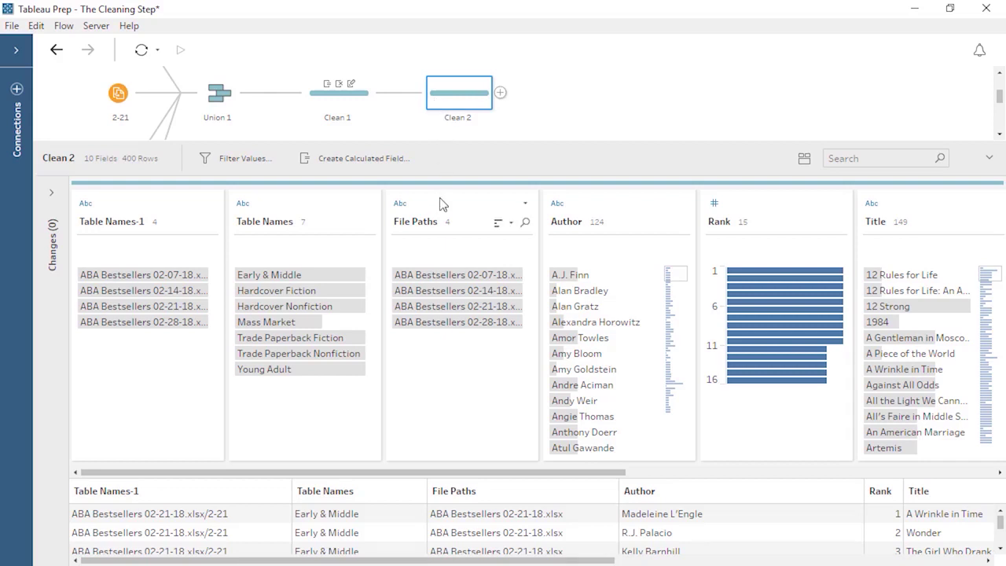
View the name editing, data type choices and field options of the File Paths field without changing anything
double_click(427, 223)
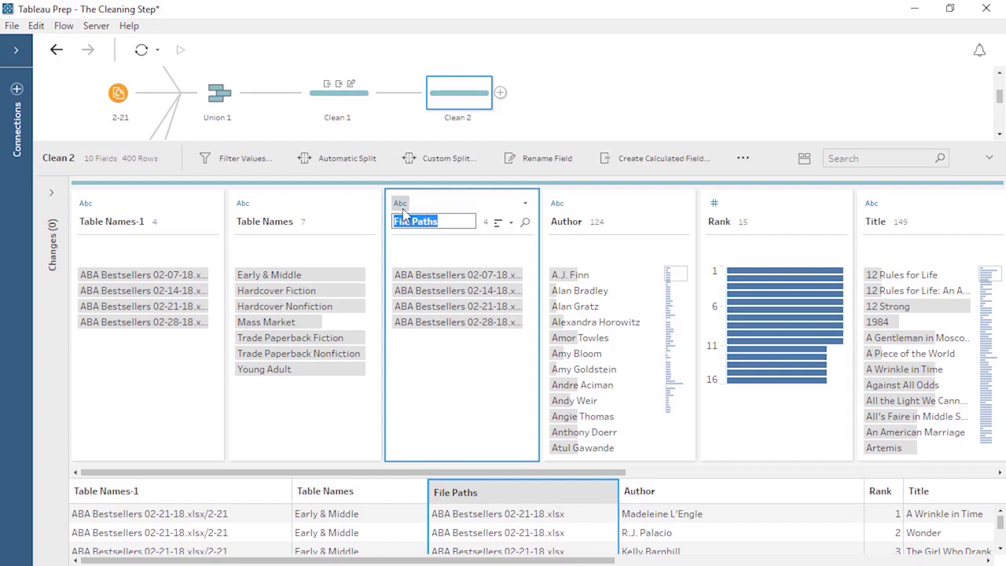
left_click(401, 205)
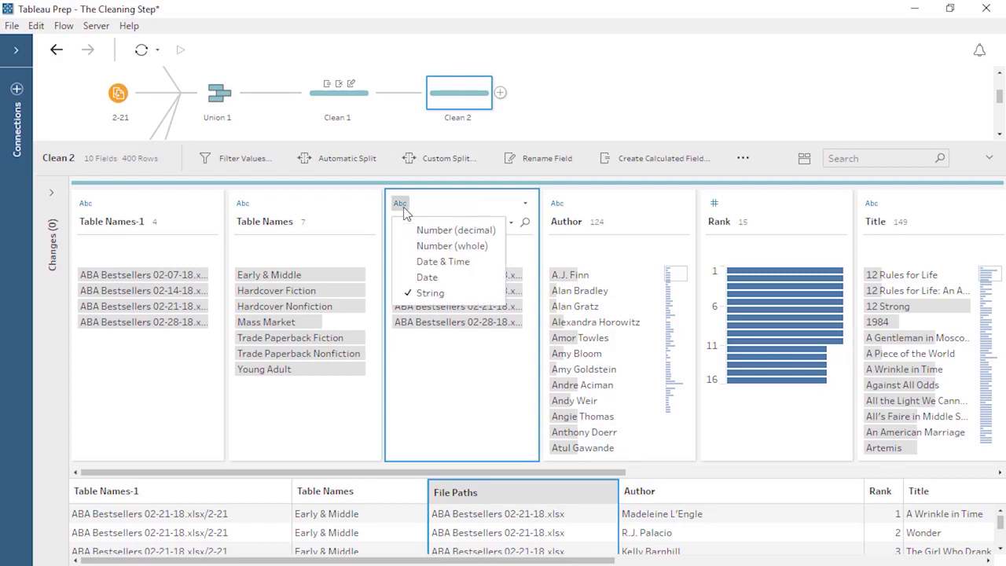
left_click(526, 204)
left_click(526, 203)
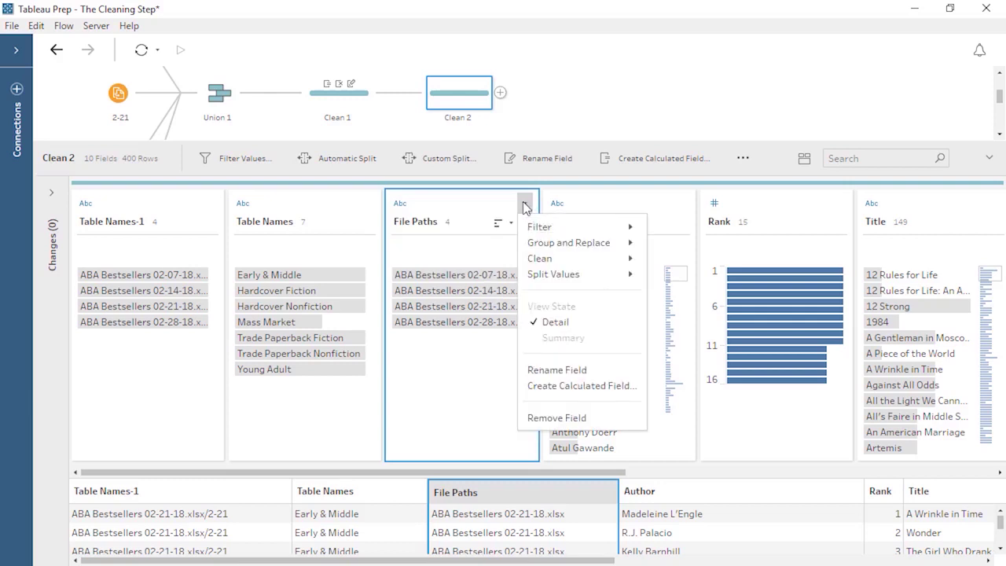
left_click(503, 208)
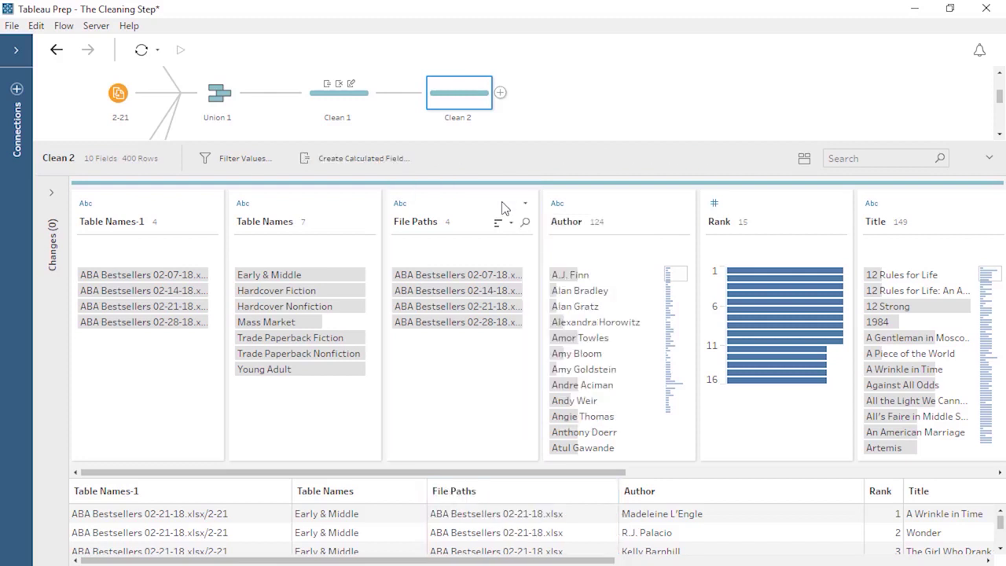
Remove the Table Names-1 field in the Clean 2 step
left_click(178, 210)
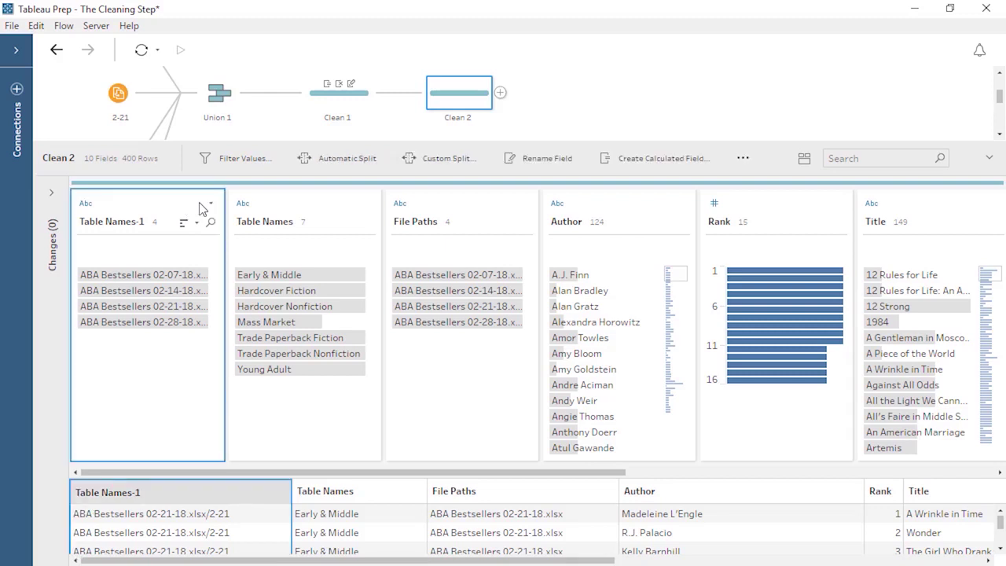
left_click(211, 203)
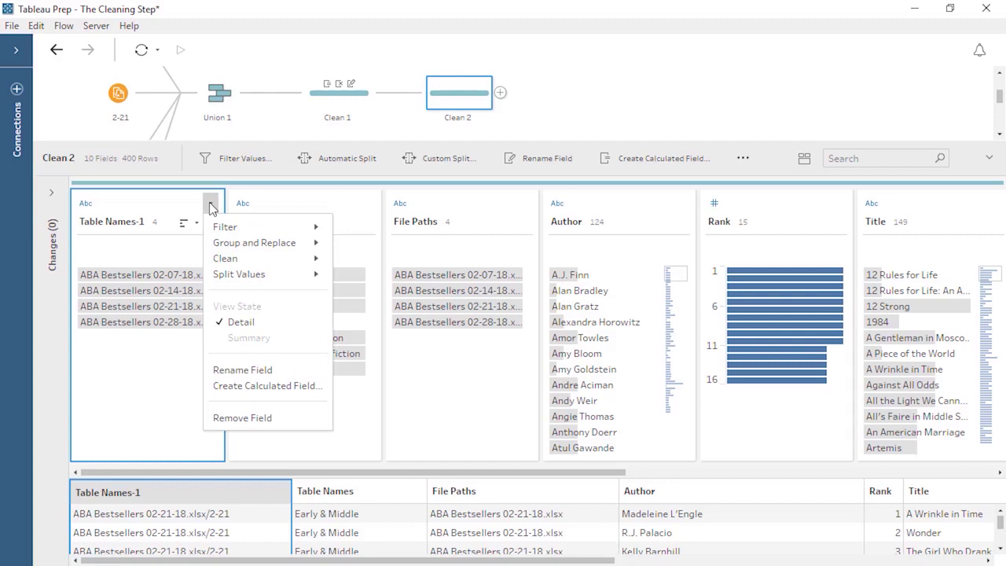
left_click(233, 418)
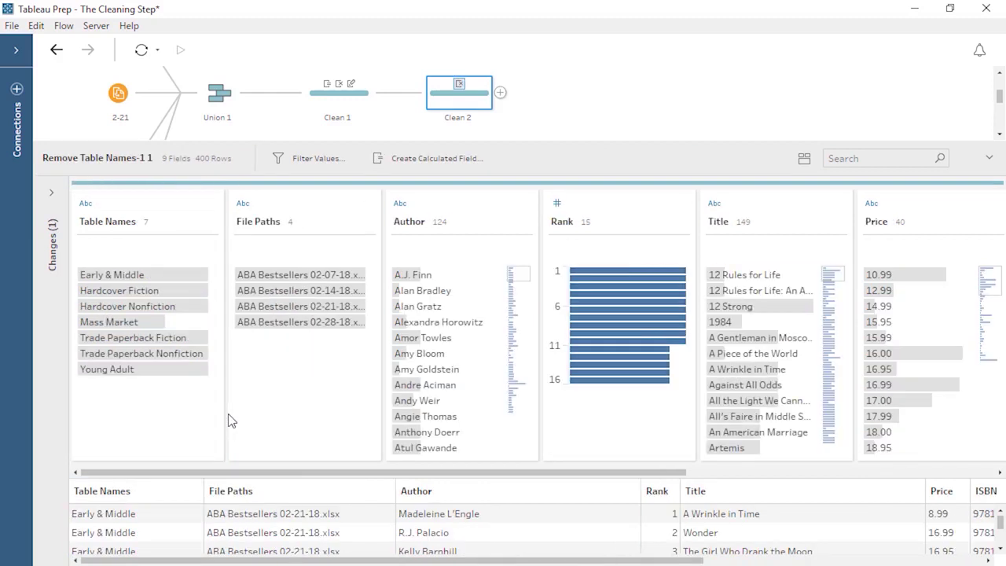
Rename the Table Names field as List
double_click(132, 224)
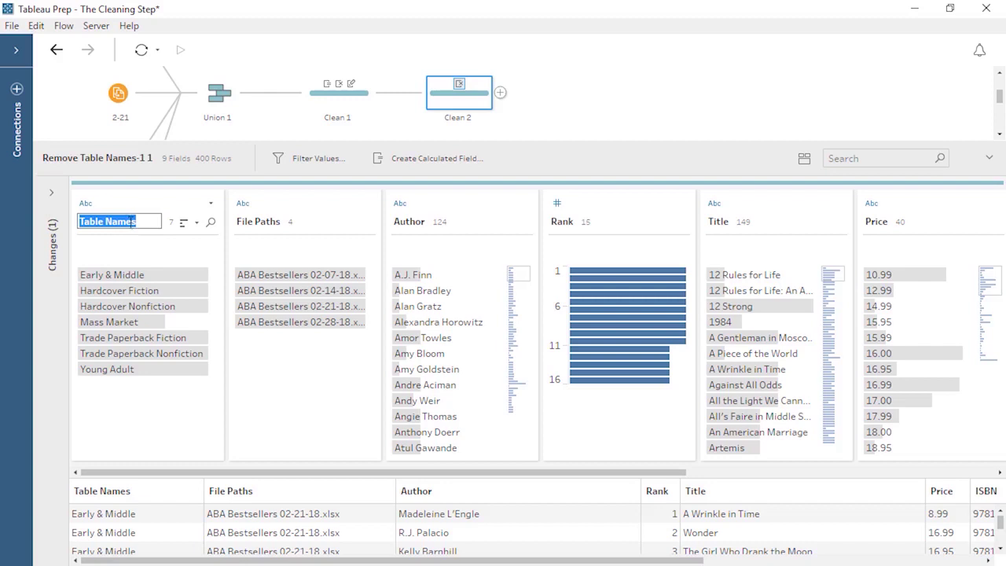
type("List")
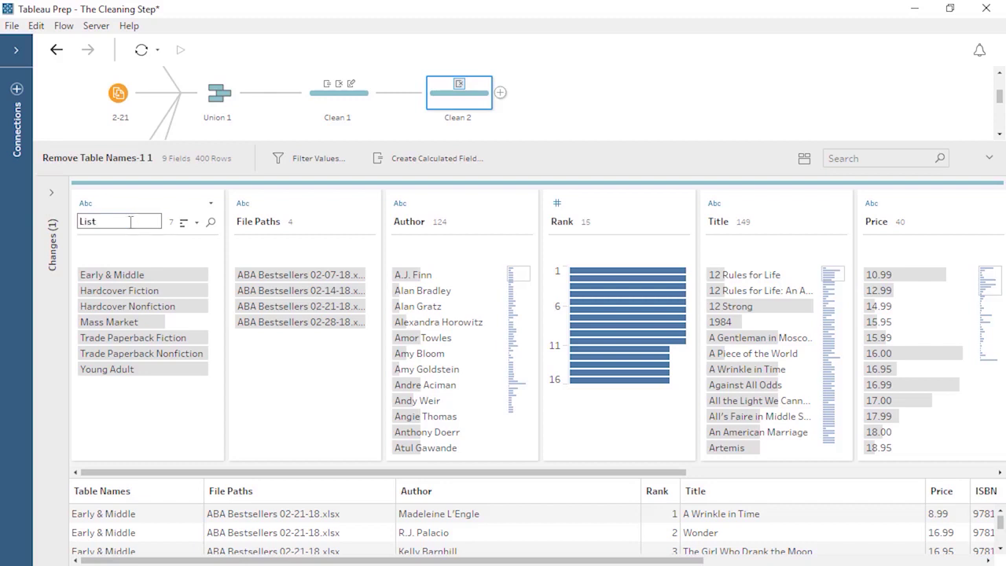
key("Return")
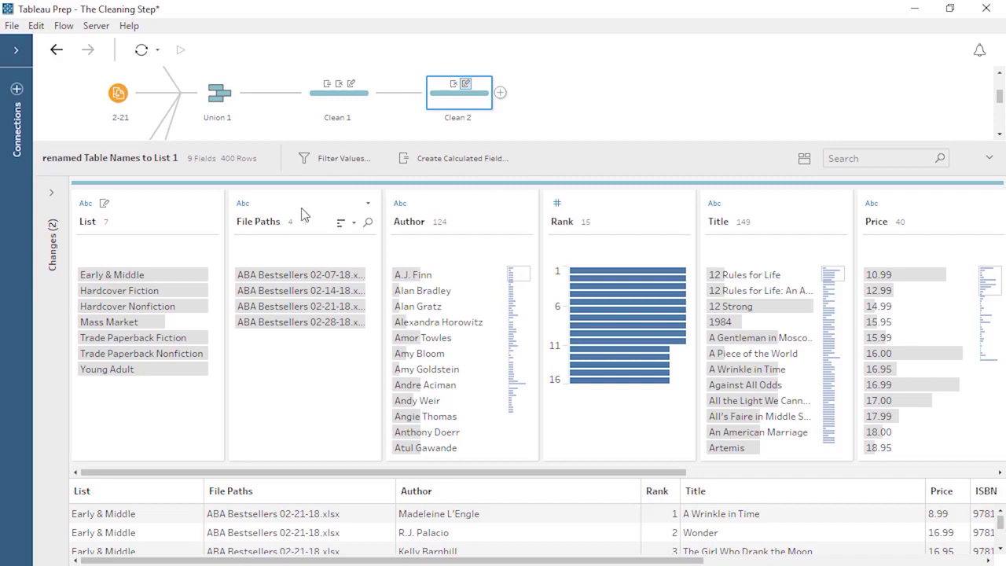
Custom split the File Paths field on the "." separator, splitting off the first 1 field, and remove the original File Paths field
left_click(367, 203)
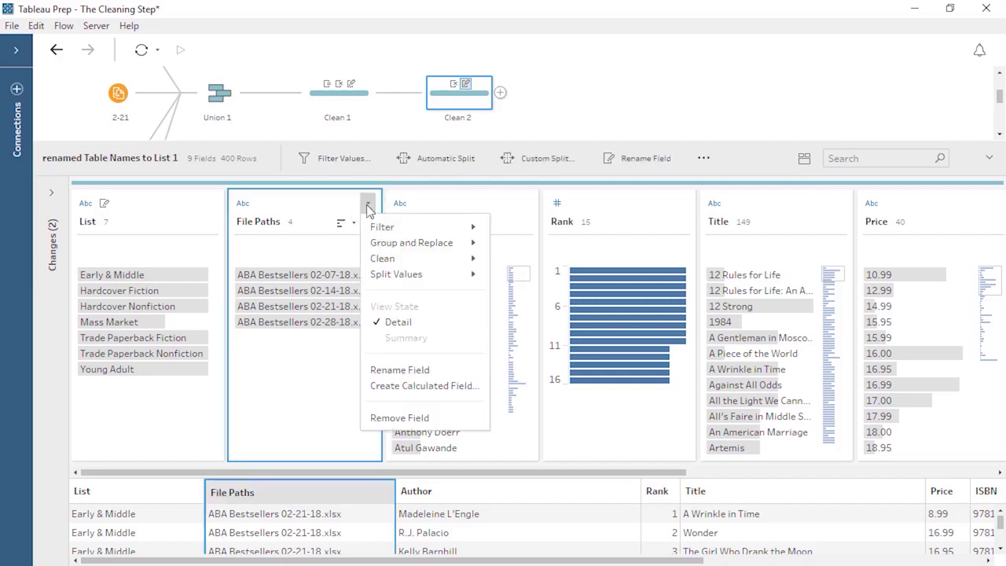
mouse_move(370, 277)
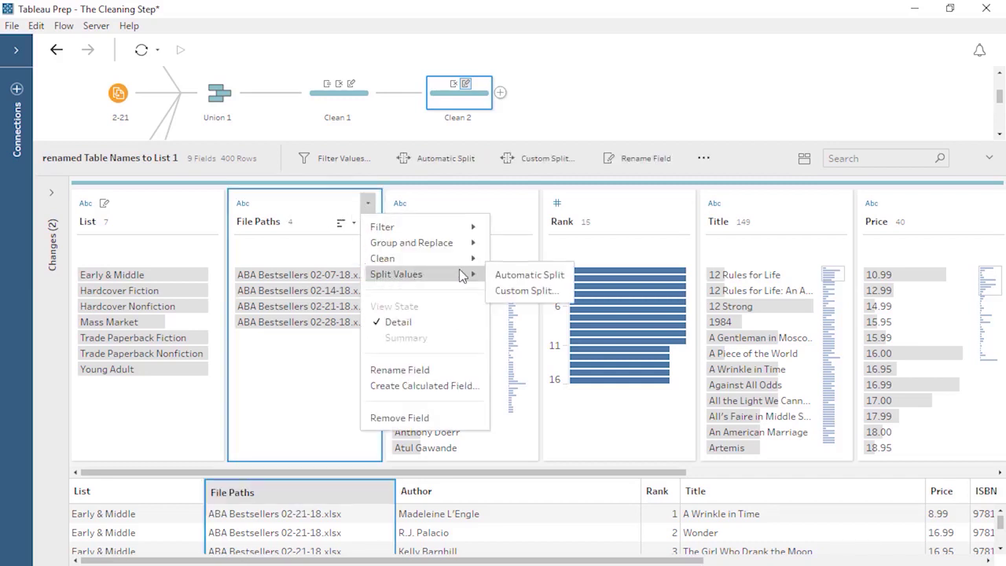
left_click(512, 291)
left_click(510, 291)
type(".")
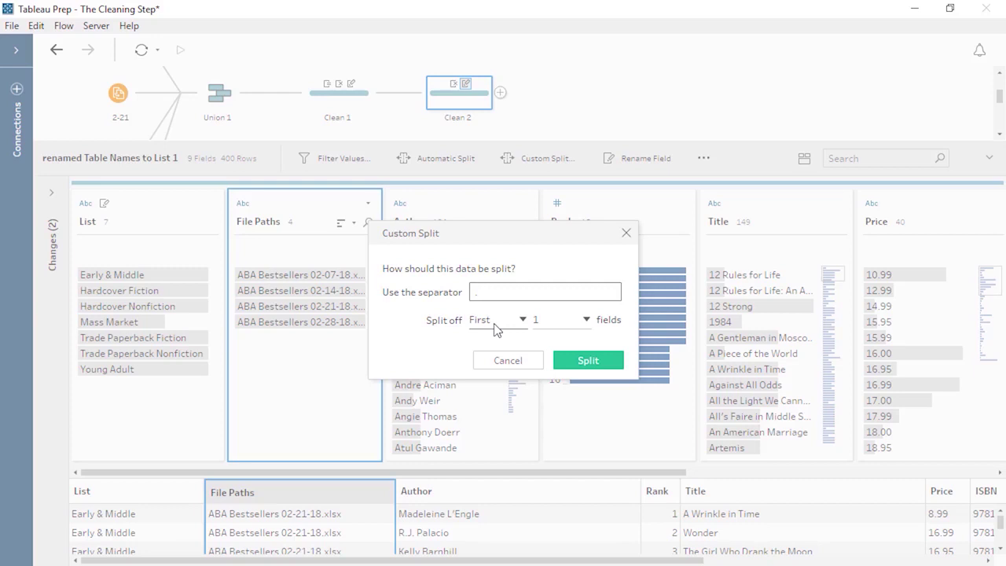
left_click(587, 360)
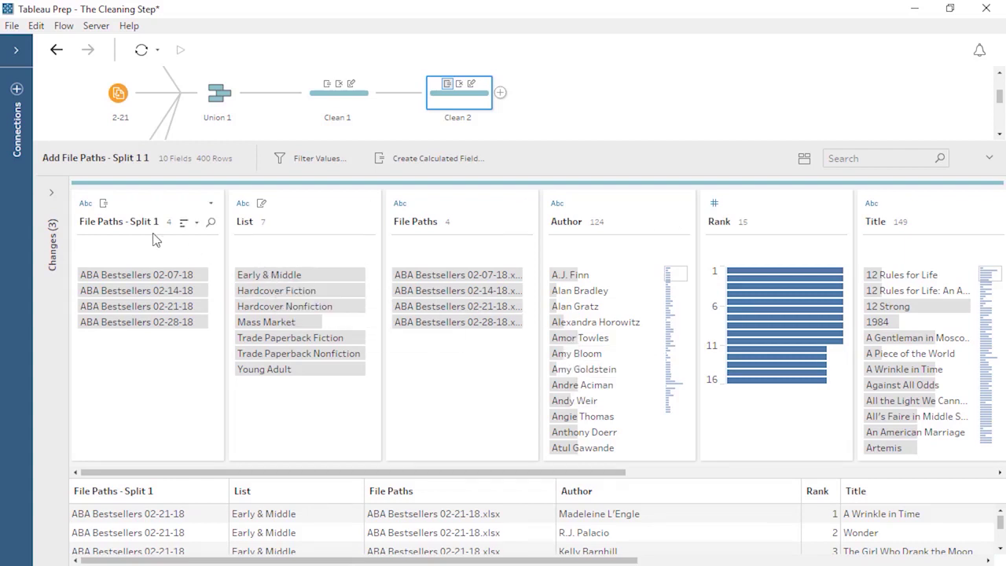
left_click(524, 206)
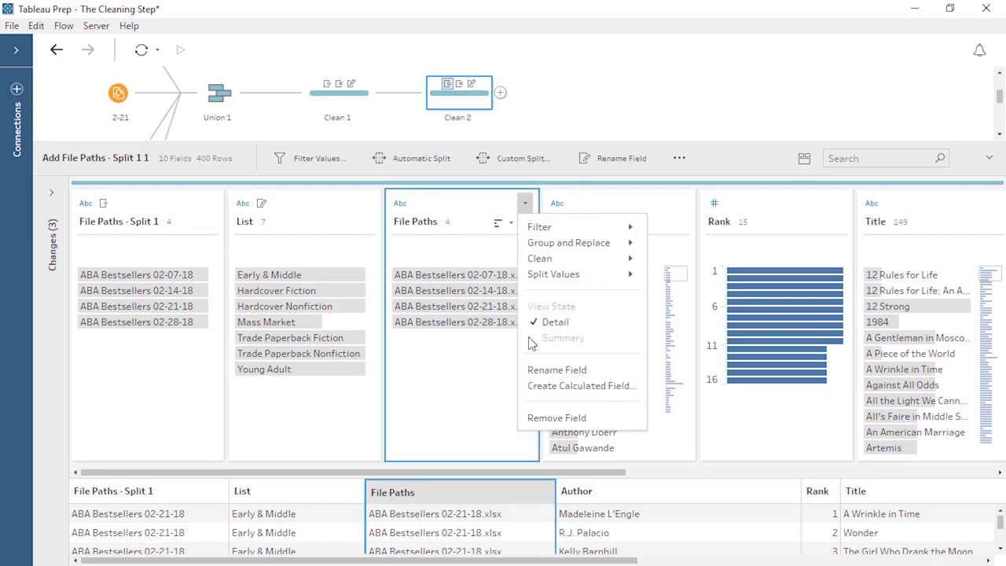
left_click(529, 417)
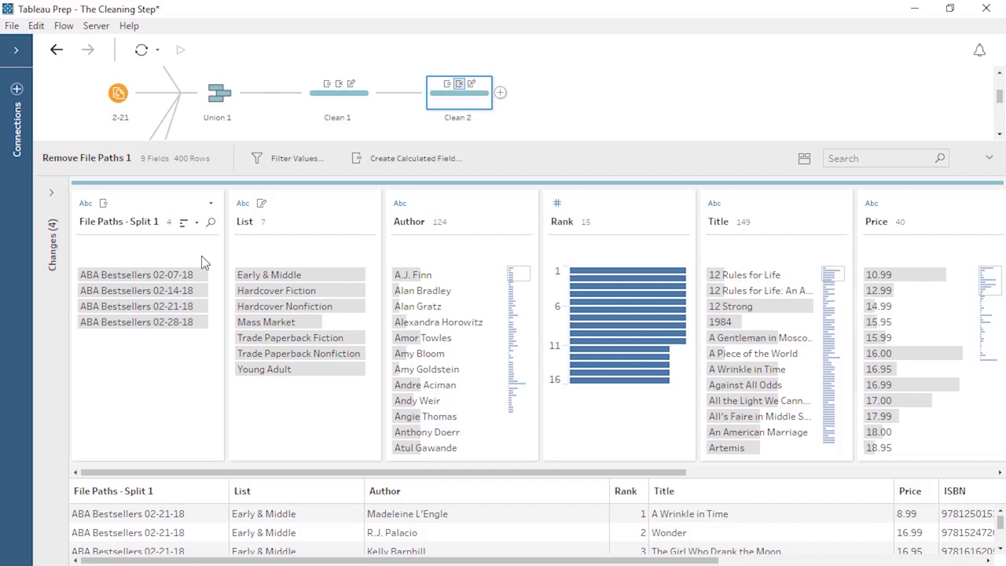
Clean the File Paths - Split 1 field by removing its letters and trimming its spaces
left_click(217, 207)
mouse_move(236, 262)
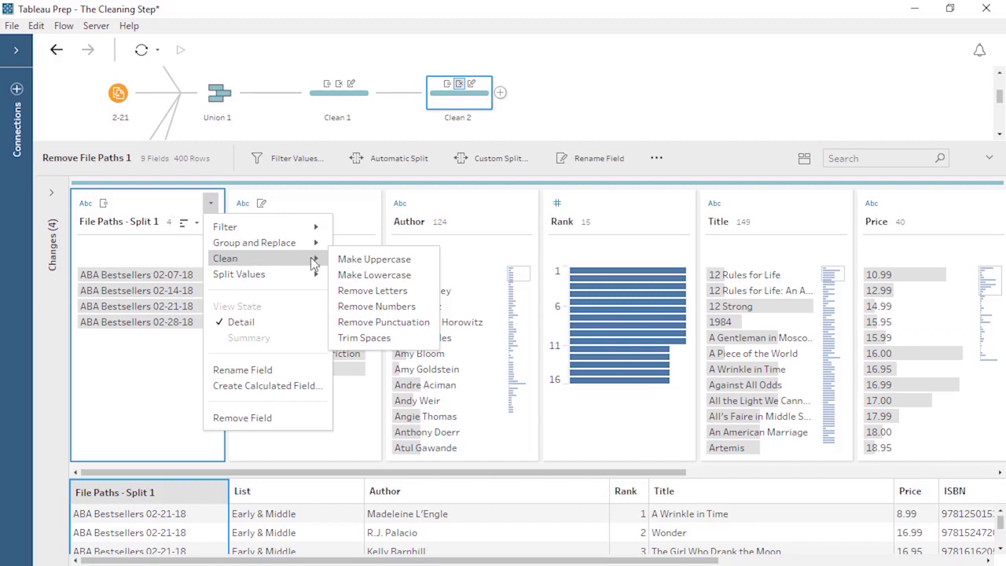
left_click(363, 292)
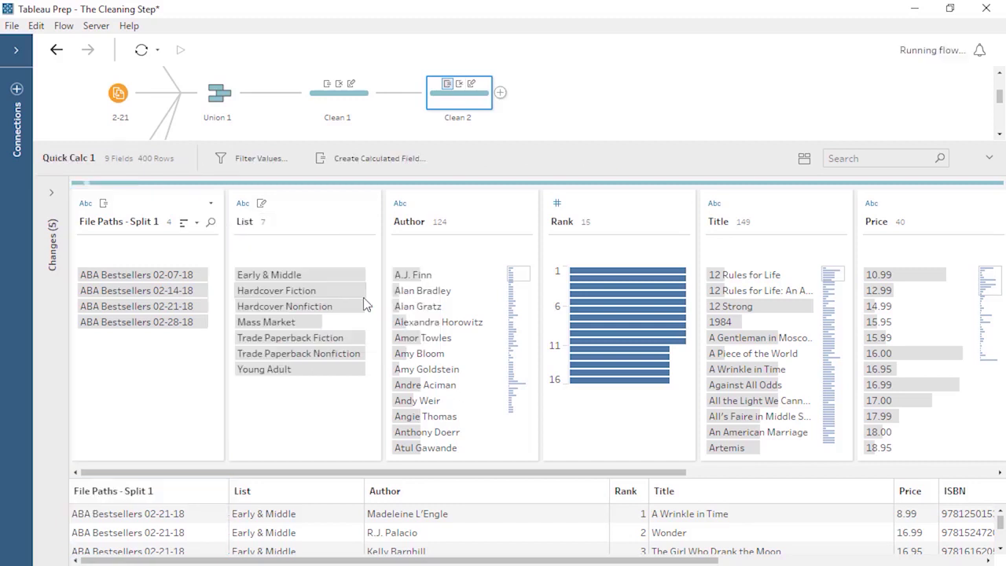
left_click(210, 209)
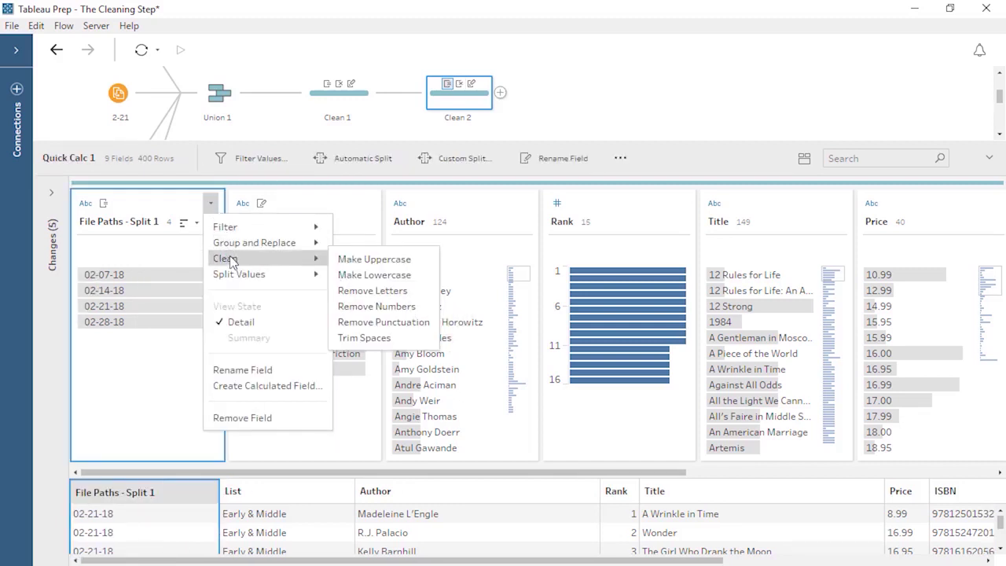
left_click(364, 338)
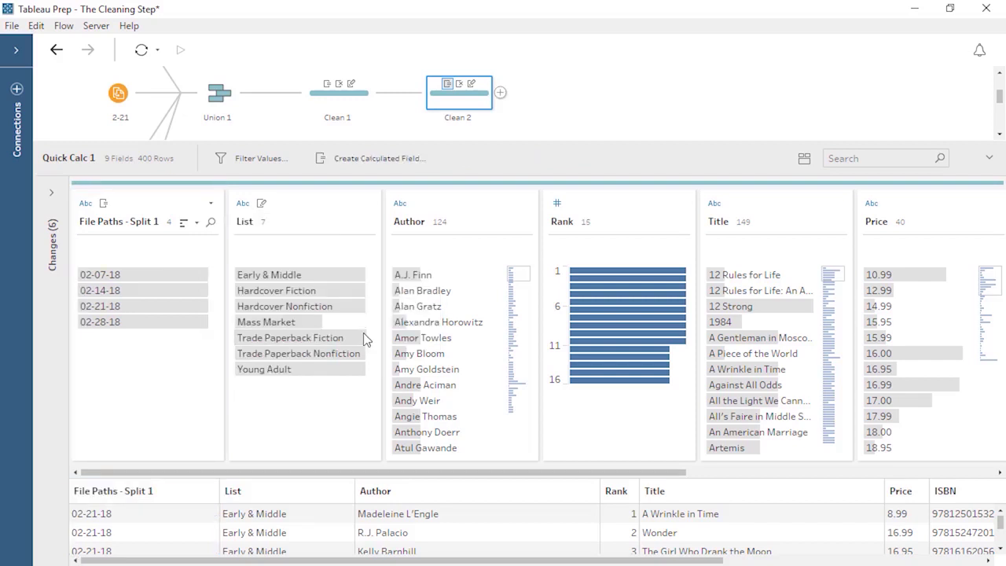
Rename the File Paths - Split 1 field as Week and change its data type to Date
double_click(137, 225)
type("Week")
key("Return")
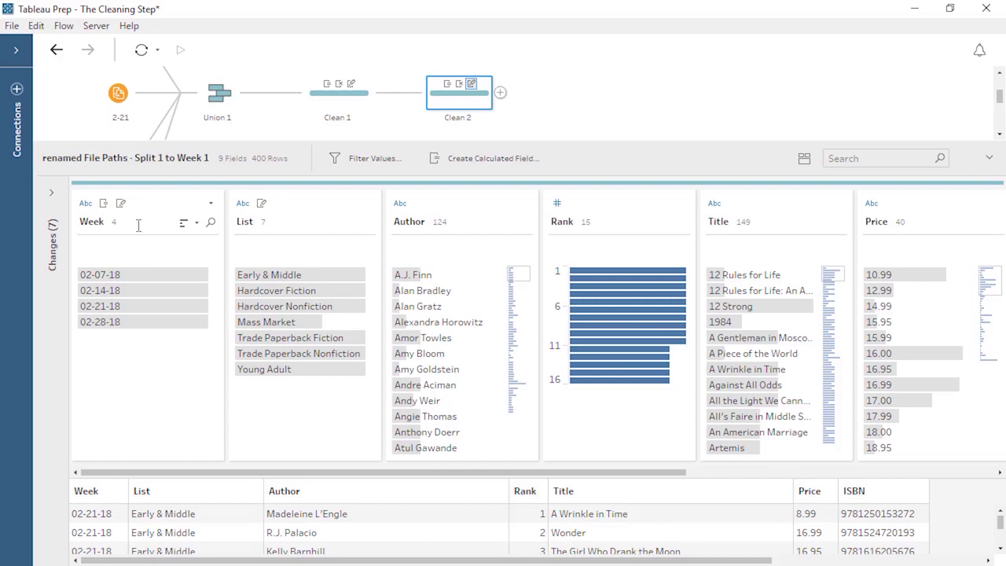
left_click(86, 209)
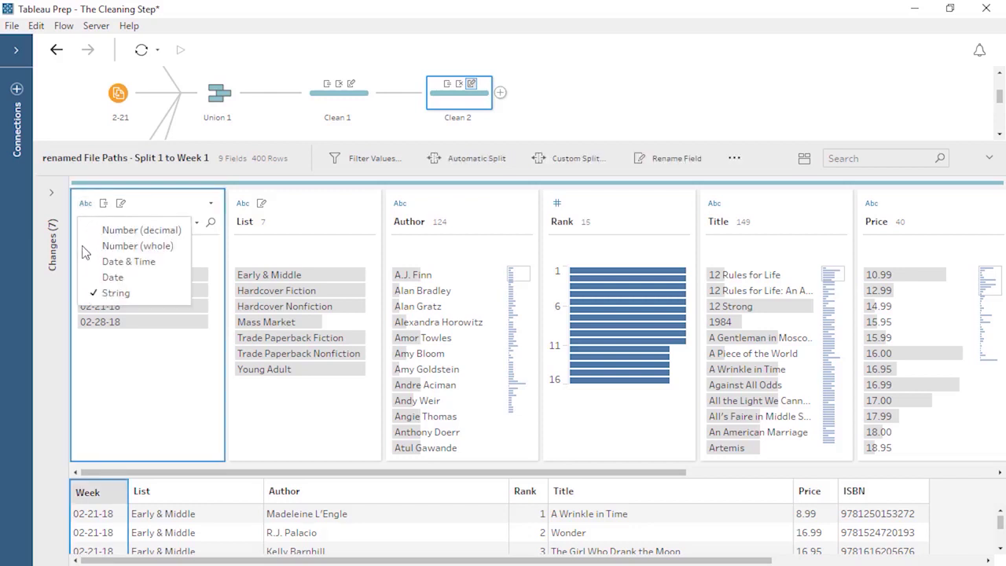
left_click(112, 277)
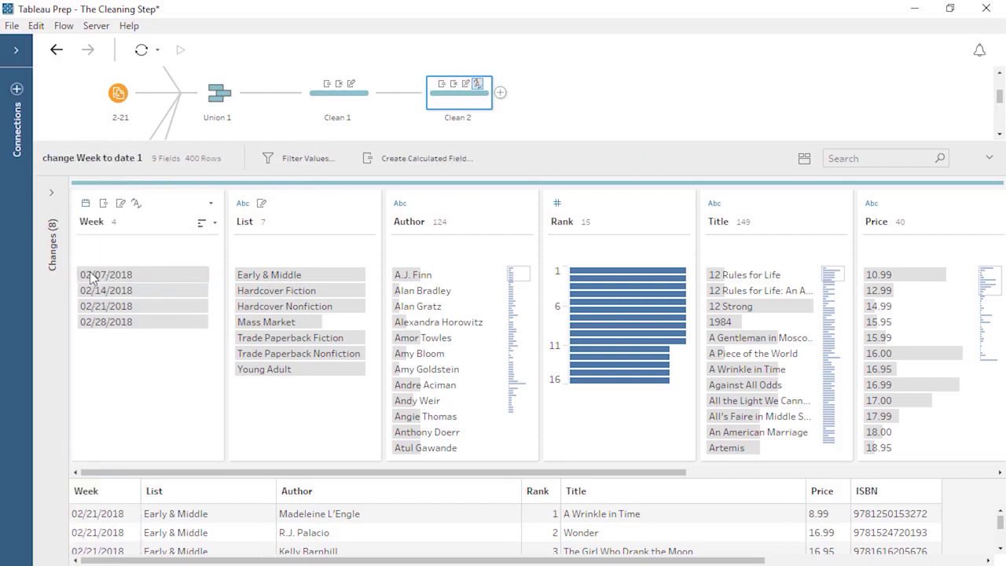
Change the Price field's data type to Number (decimal)
left_click_drag(132, 474, 200, 479)
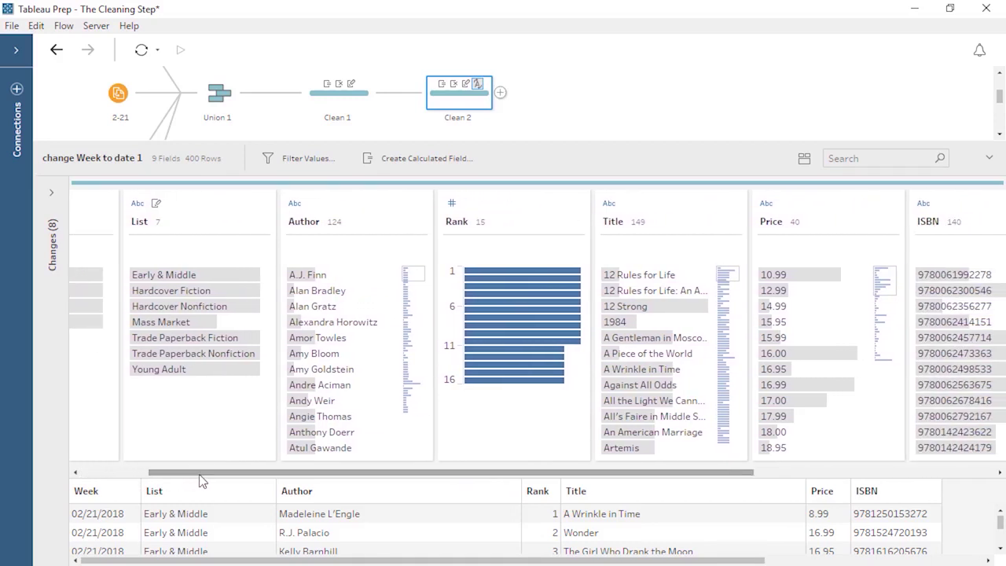
left_click(766, 205)
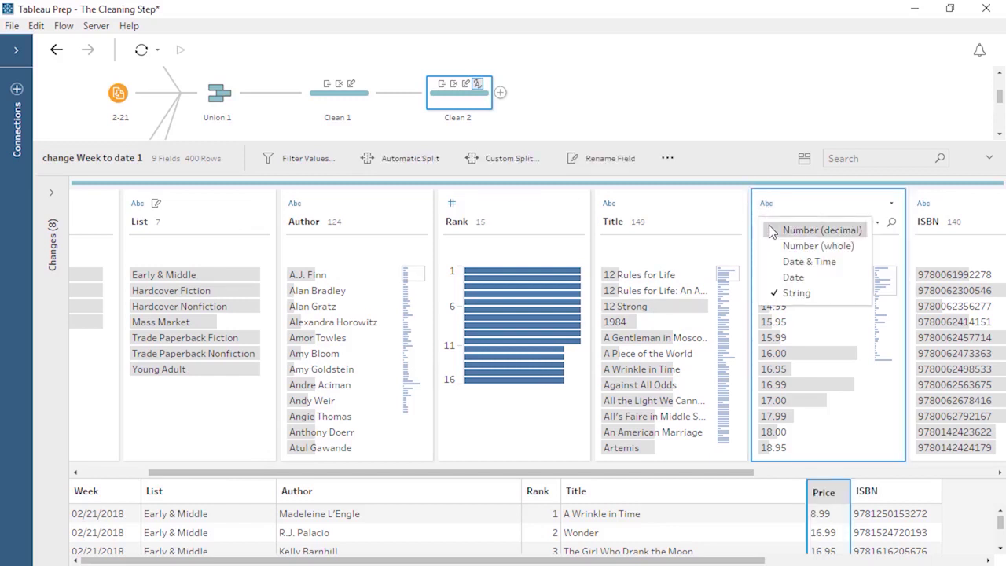
left_click(772, 231)
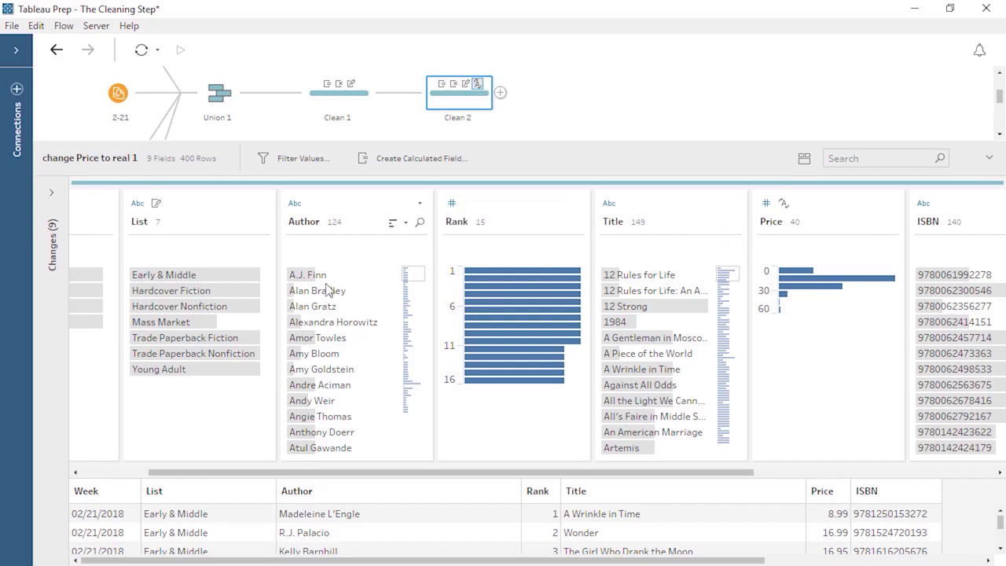
View the filter options offered for the Week date field and the Rank number field
left_click_drag(158, 476, 83, 474)
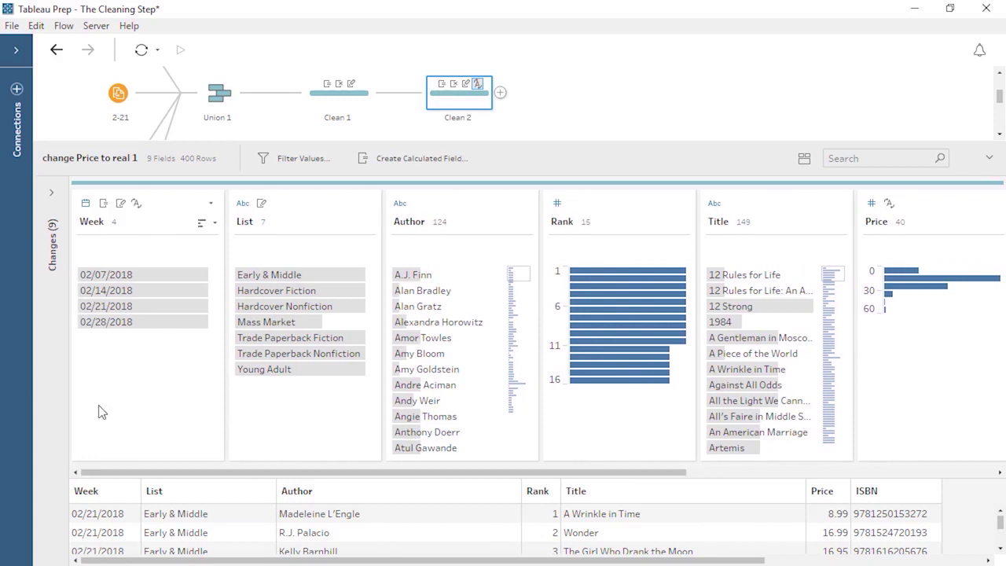
left_click(212, 204)
mouse_move(221, 227)
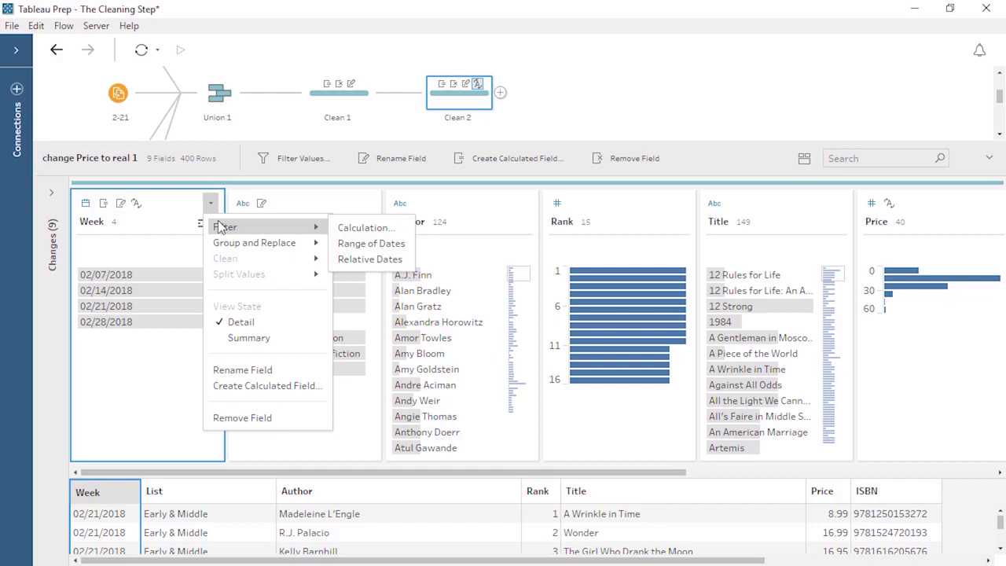
left_click(680, 203)
left_click(682, 204)
mouse_move(690, 228)
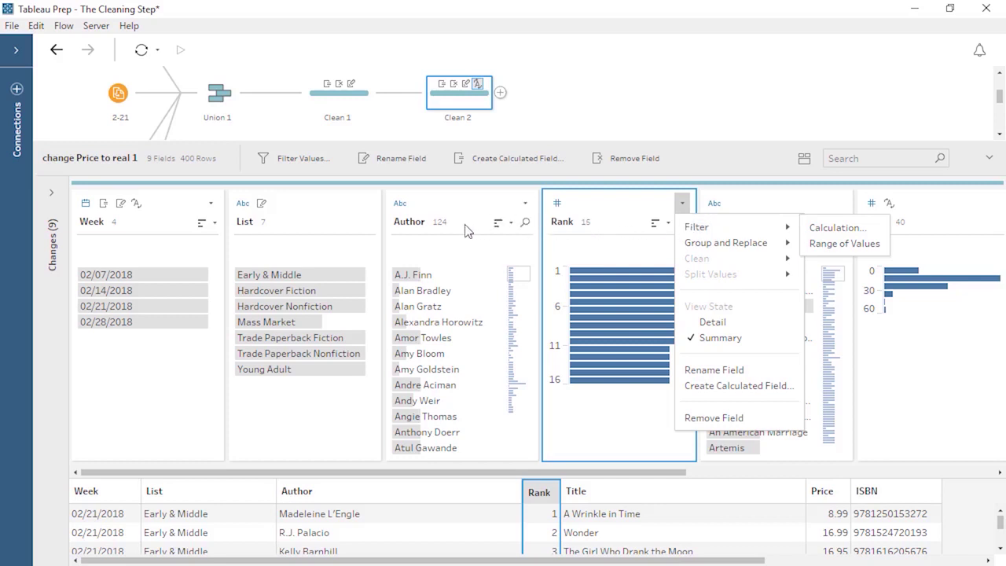
Filter the List field with the calculation CONTAINS([List], "Nonfiction") = TRUE and undo that filter
left_click(352, 206)
left_click(367, 203)
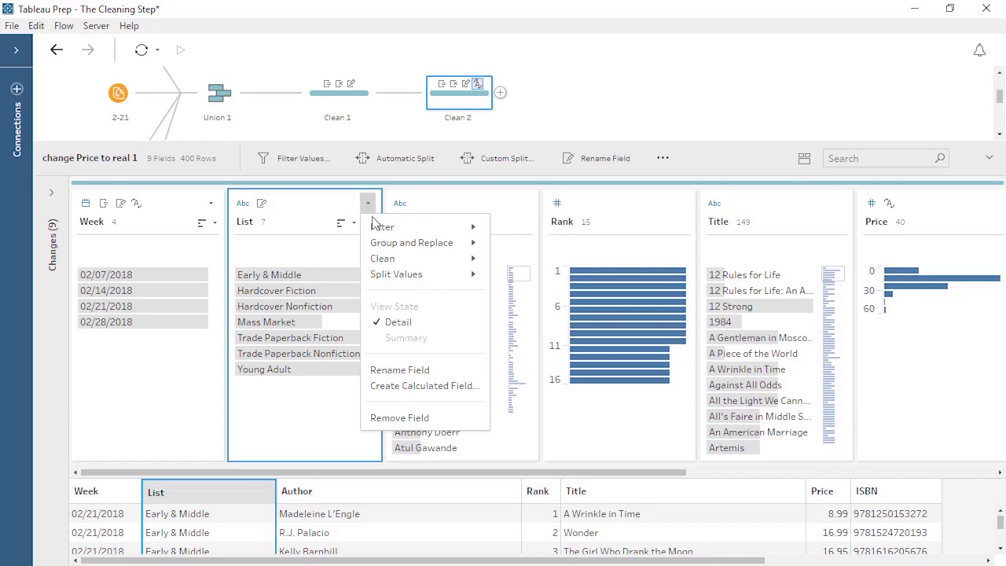
mouse_move(376, 226)
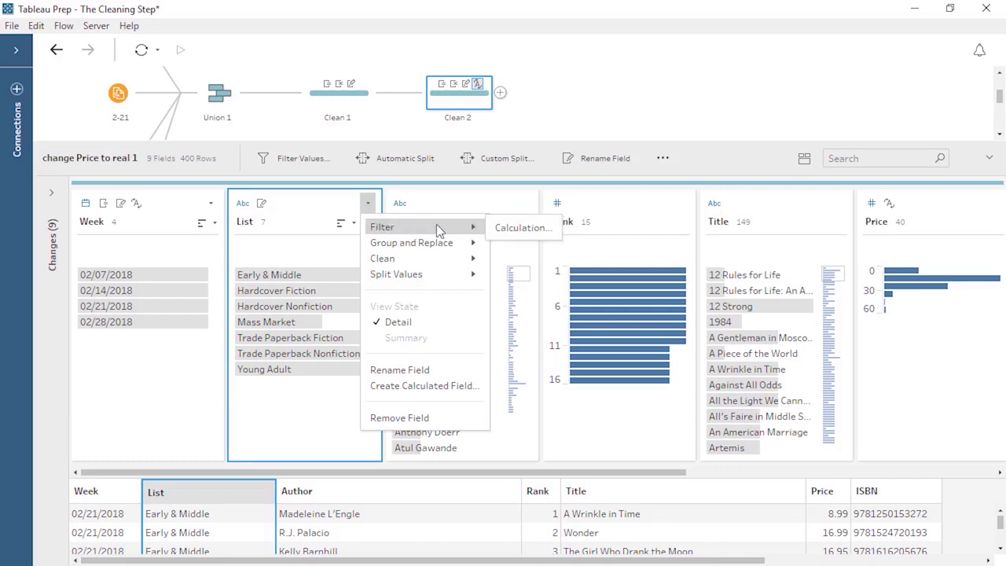
left_click(500, 228)
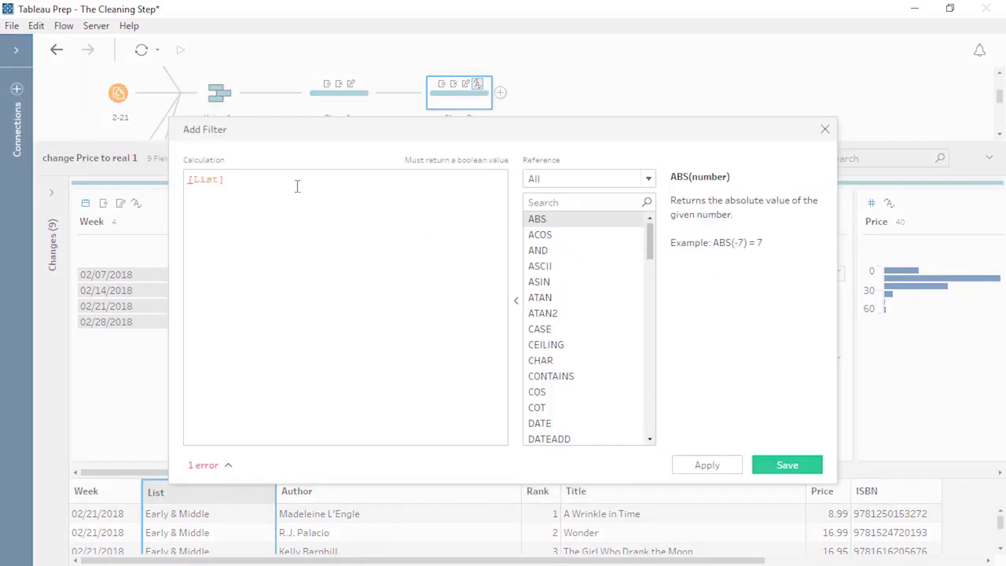
left_click_drag(224, 179, 182, 180)
type("CONTAINS([List], \"Nonfiction\") = TRUE")
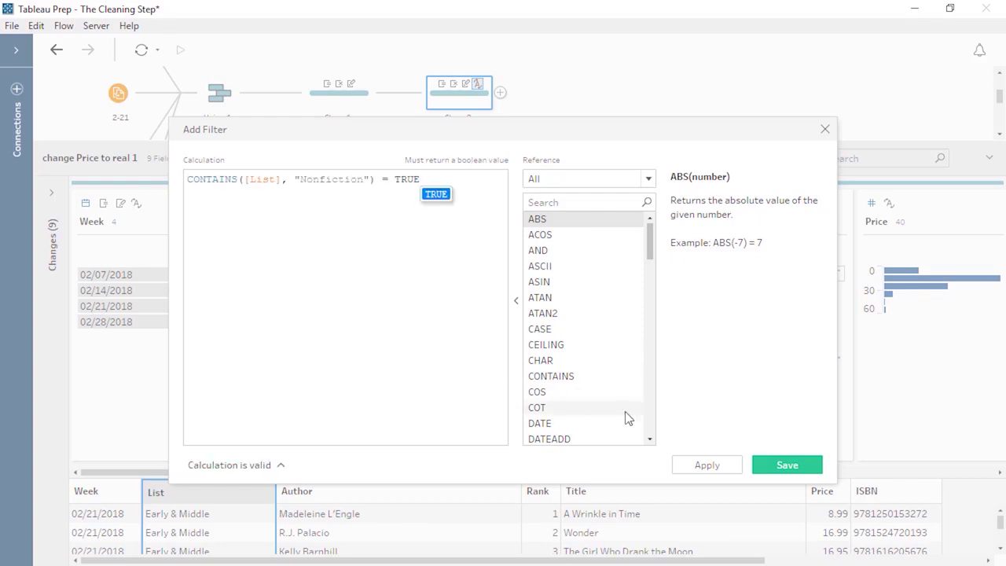
left_click(772, 467)
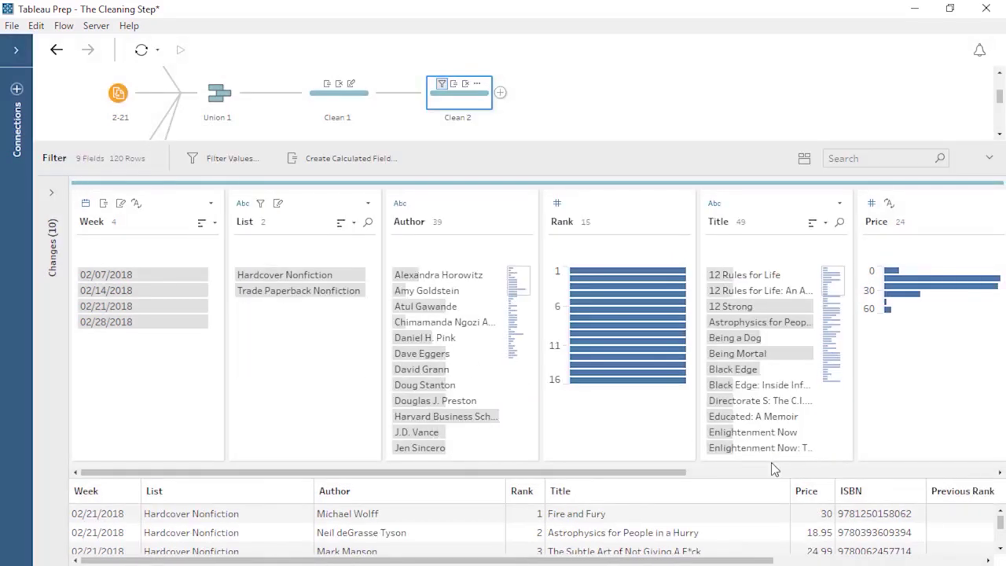
left_click(55, 50)
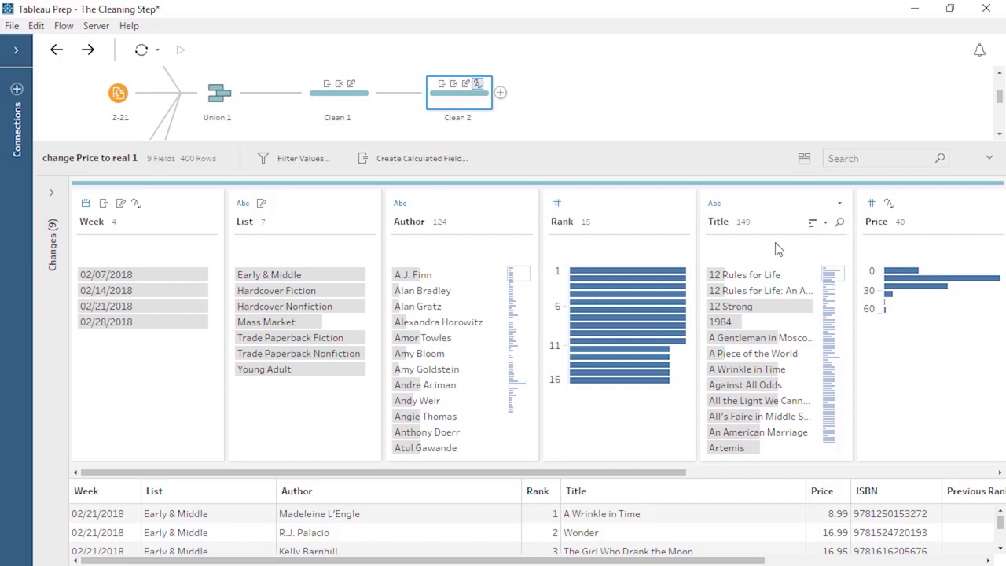
Group Title values by manual selection, replacing "12 Rules for Life: An Antidote to Chaos" with "12 Rules for Life"
mouse_move(773, 276)
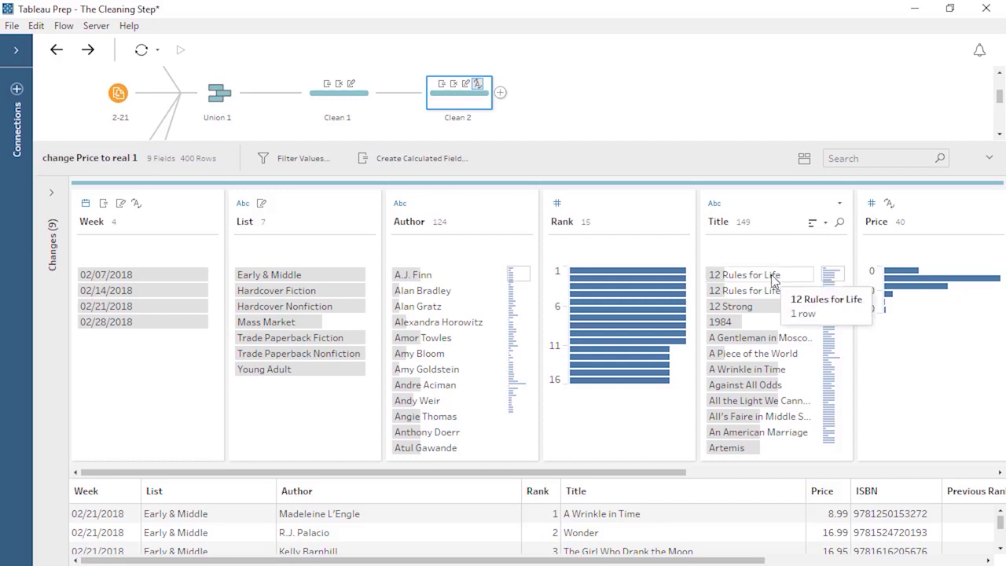
mouse_move(773, 294)
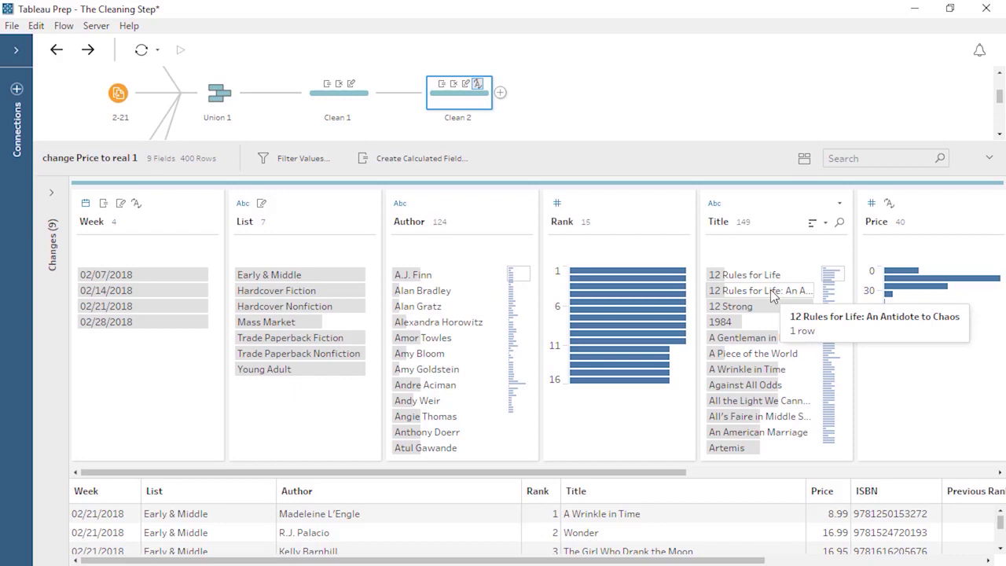
left_click(839, 203)
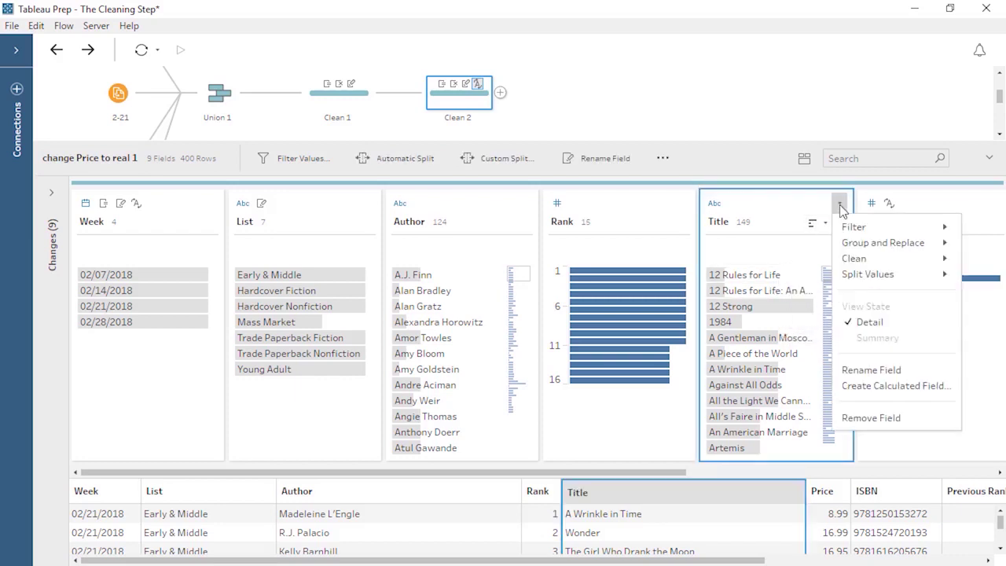
mouse_move(852, 243)
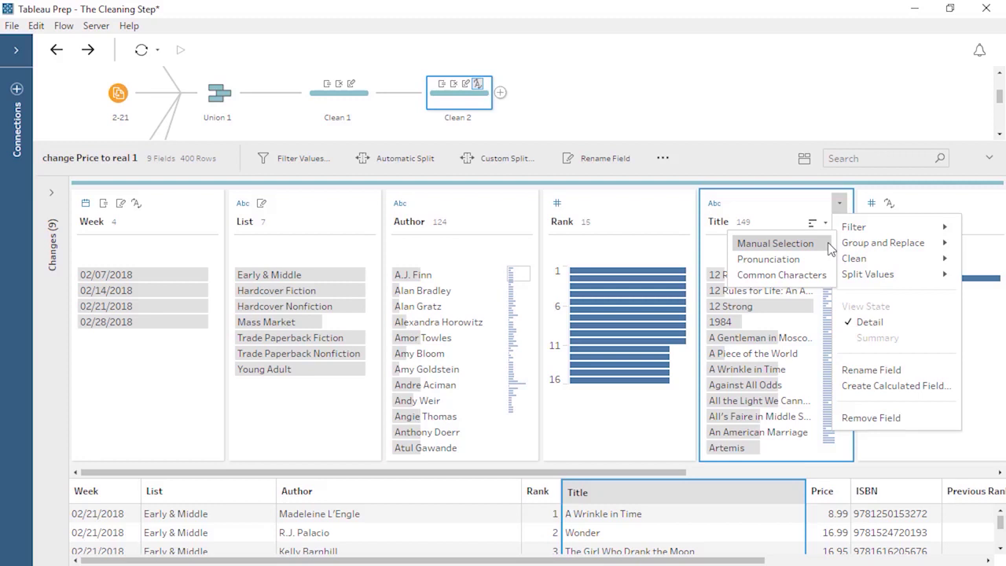
left_click(831, 249)
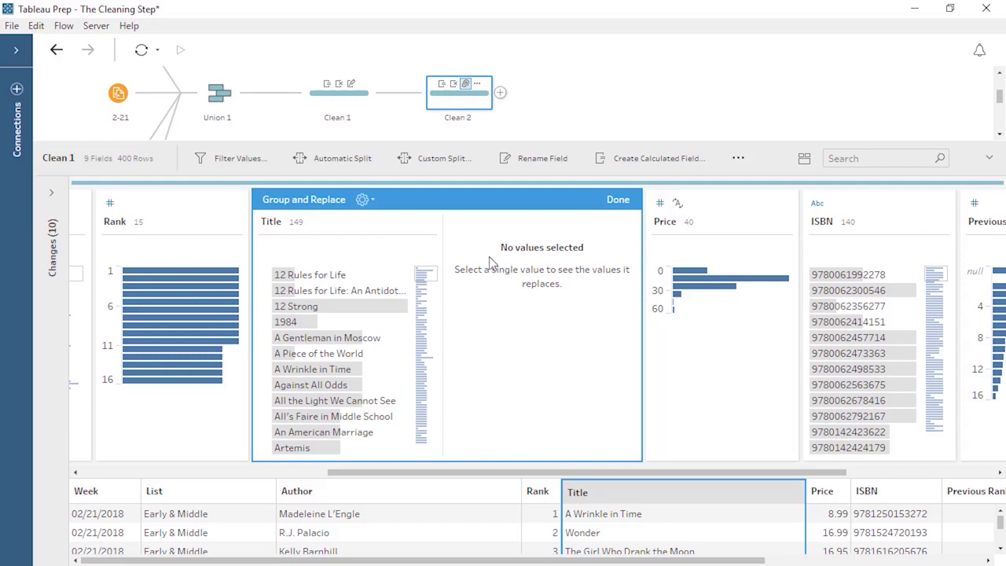
left_click(352, 275)
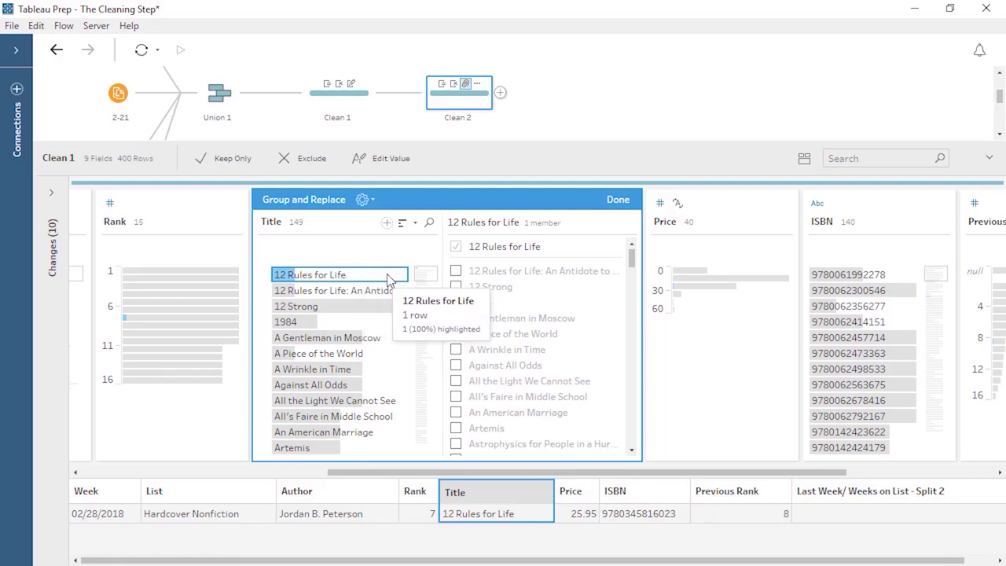
left_click(455, 271)
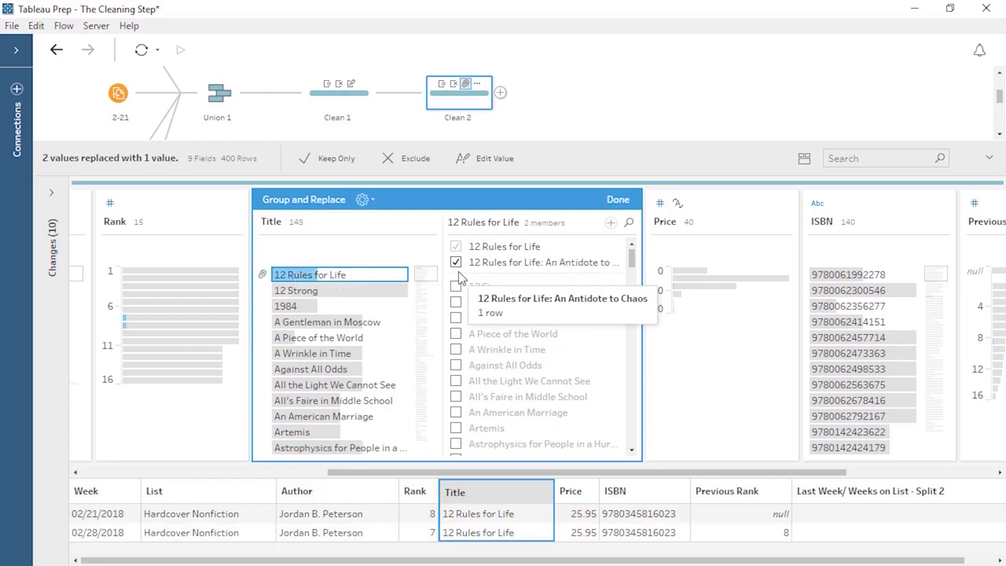
Group the longer Enlightenment Now title under "Enlightenment Now" and finish the Title grouping
left_click_drag(427, 283, 430, 316)
left_click(393, 322)
scroll(621, 271, "down", 10)
left_click(455, 281)
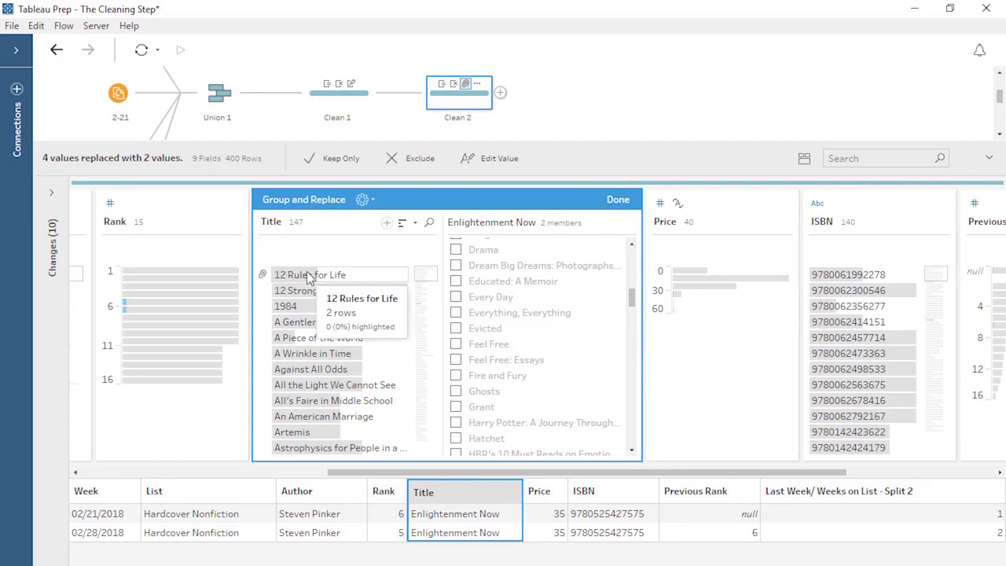
left_click(613, 201)
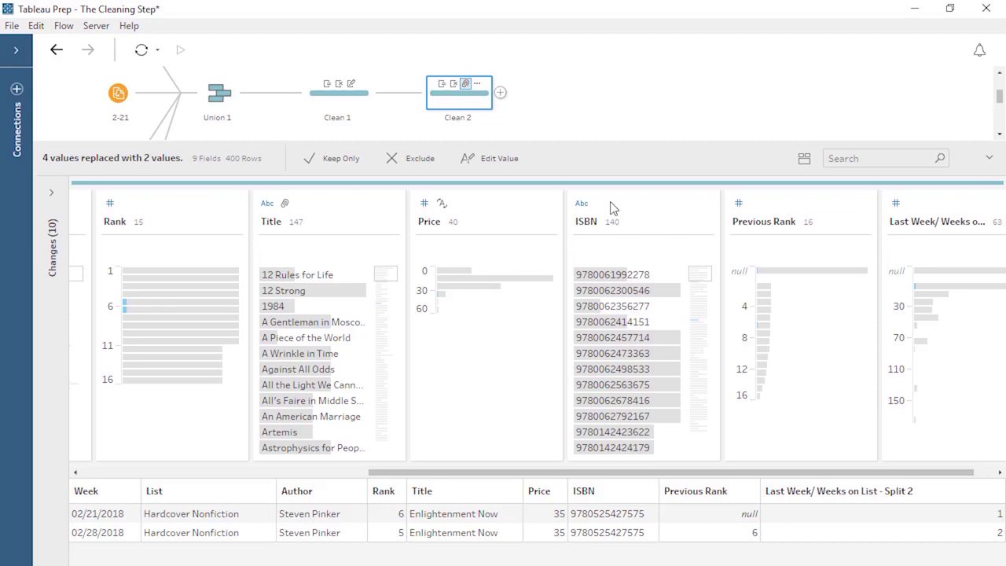
left_click_drag(546, 477, 321, 481)
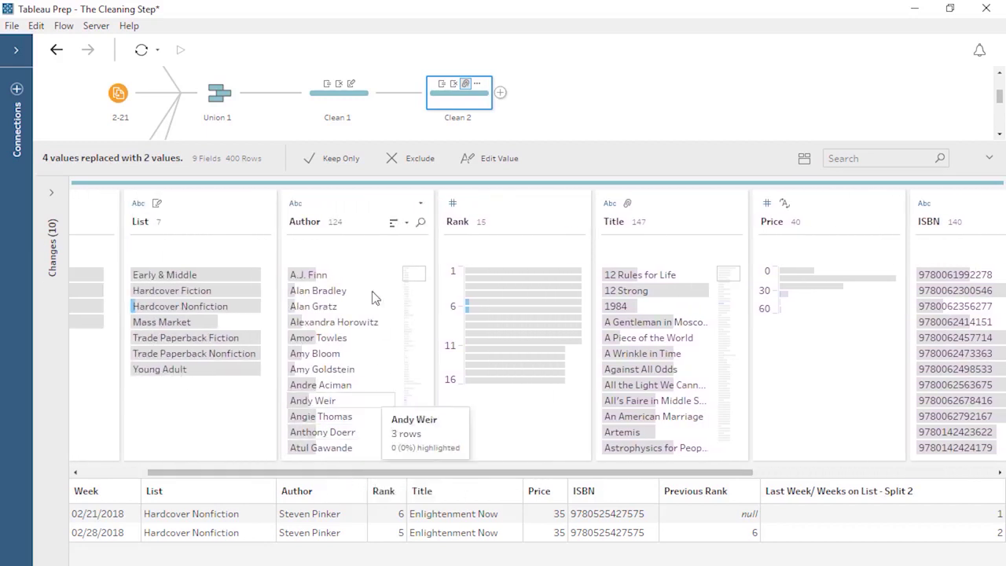
Search the Author field's values for "&" and clear the search
left_click(362, 224)
left_click(420, 224)
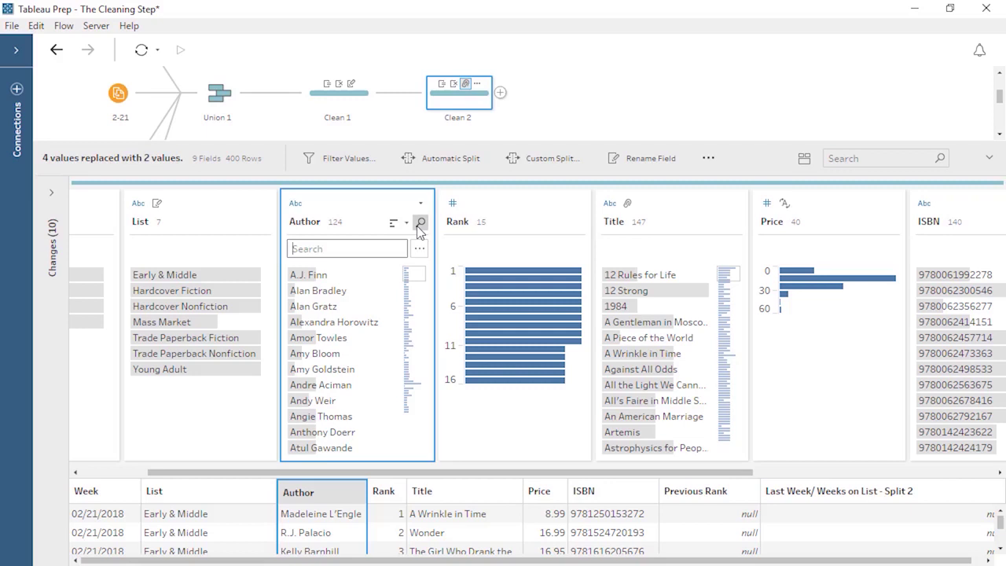
type("&")
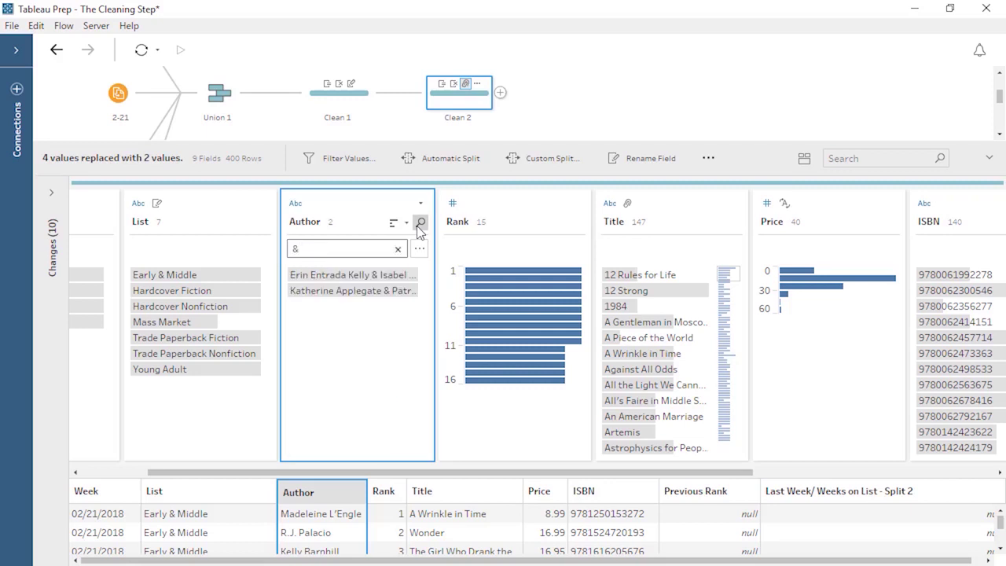
left_click(398, 250)
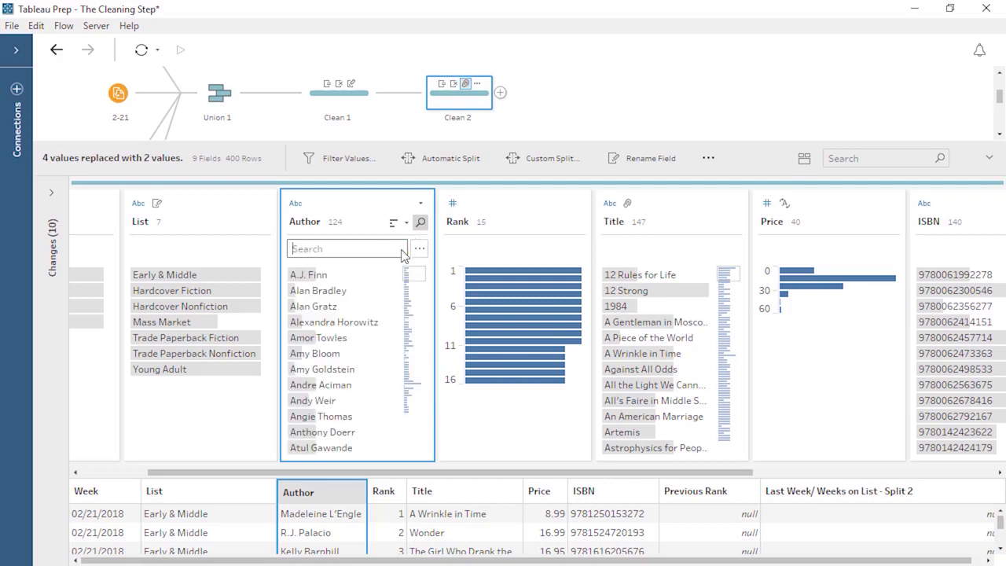
Overwrite the Author field with a calculated field named Author using REGEXP_REPLACE([Author], "&", "and")
left_click(421, 204)
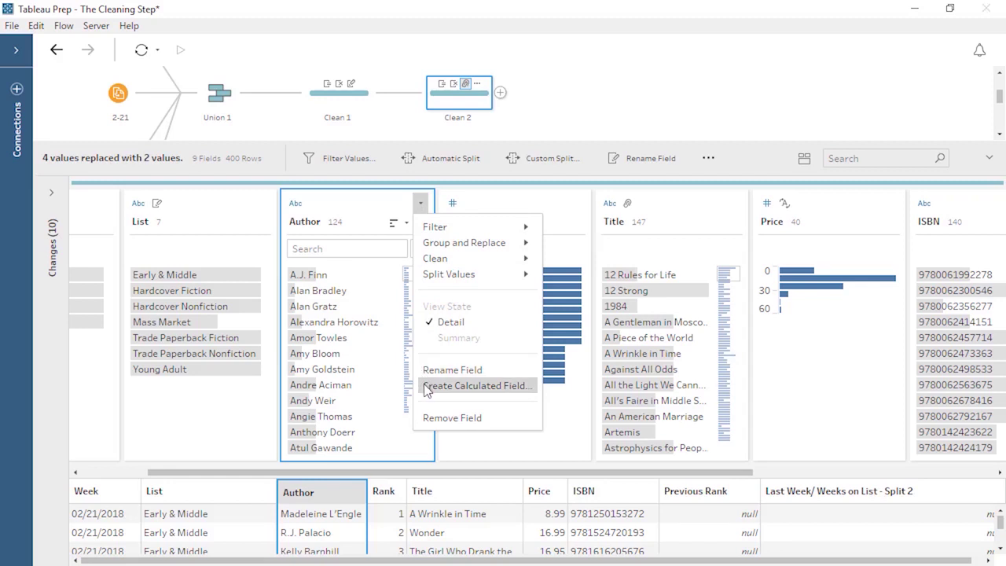
left_click(464, 385)
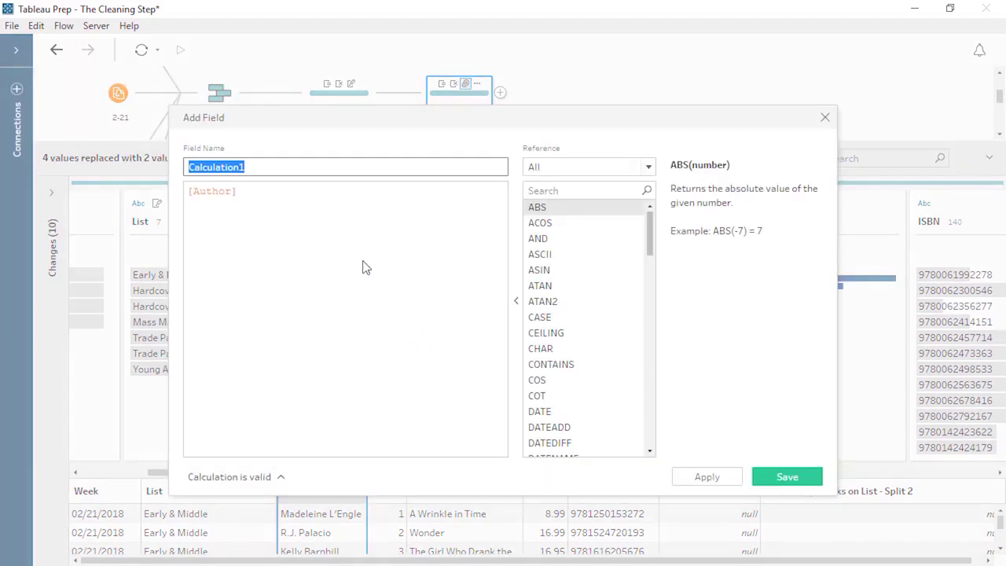
type("Author")
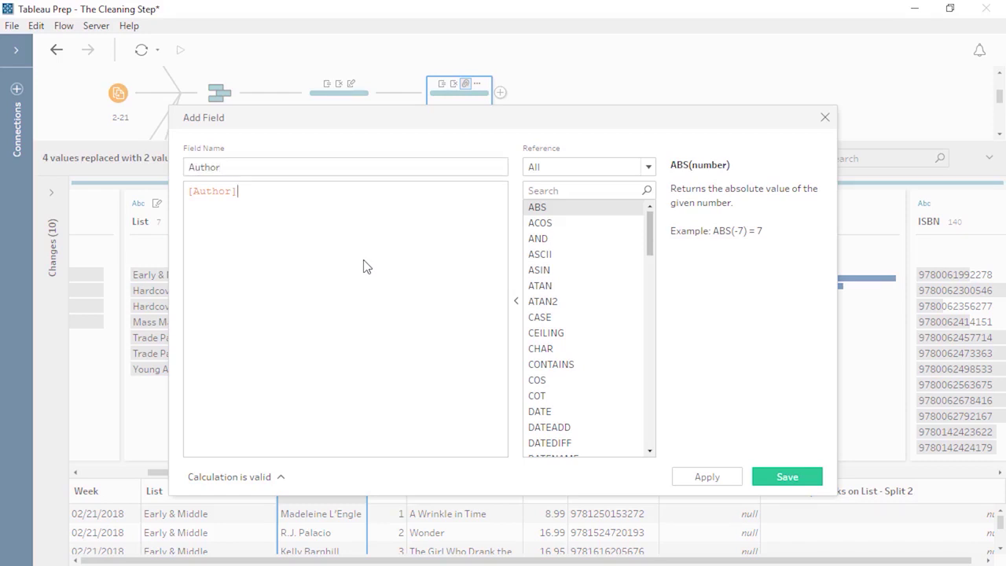
left_click_drag(242, 192, 187, 192)
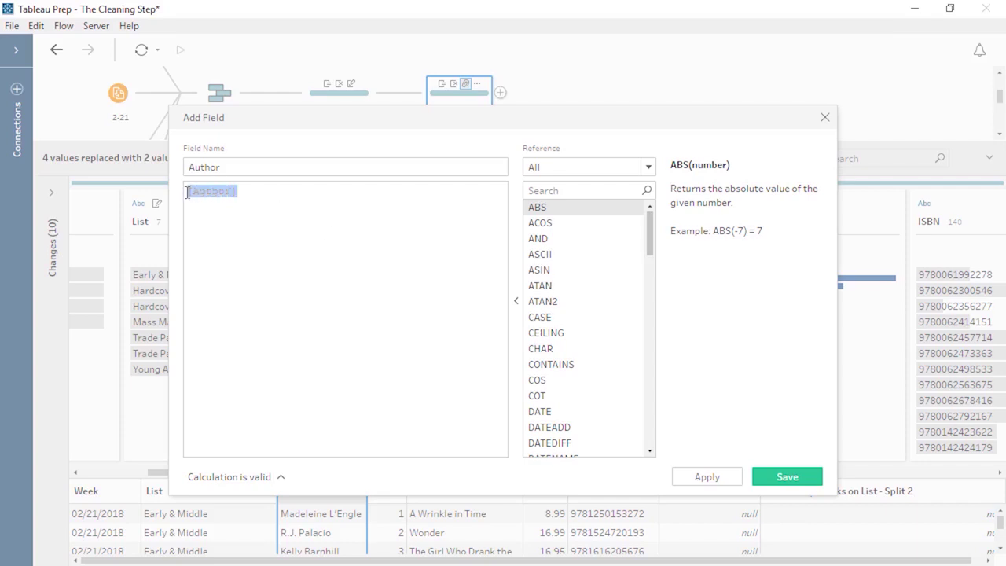
type("REGEXP_REPLACE([Author], \"&\", \"and\")")
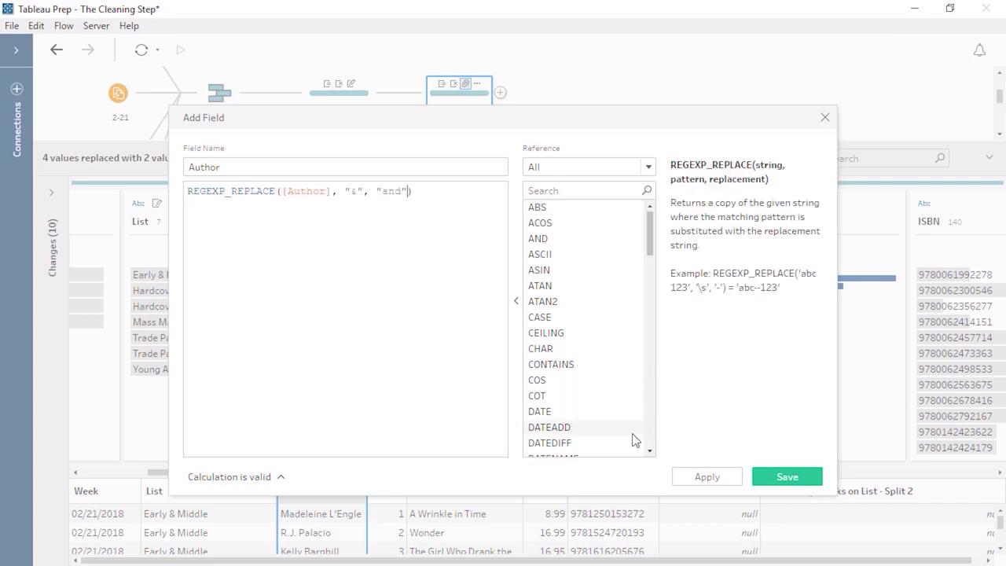
left_click(761, 478)
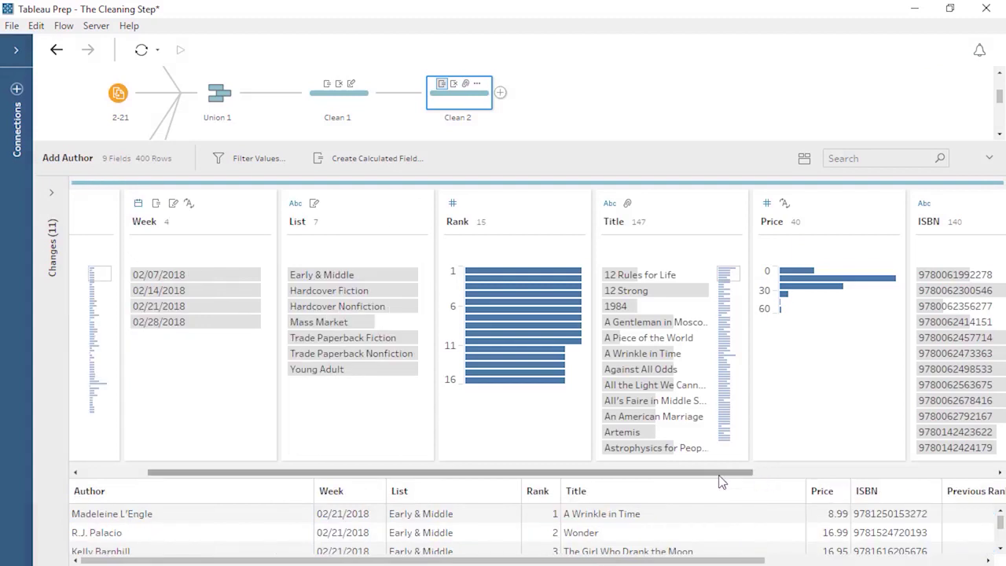
Search the recalculated Author field for "&" to check the replacement, and clear the search
left_click_drag(717, 474, 649, 477)
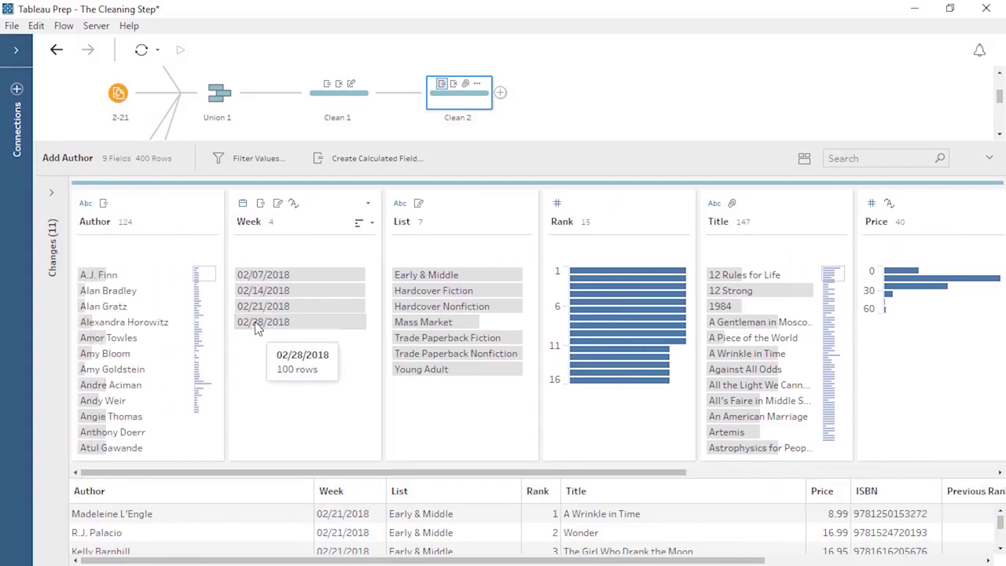
left_click(210, 224)
type("&")
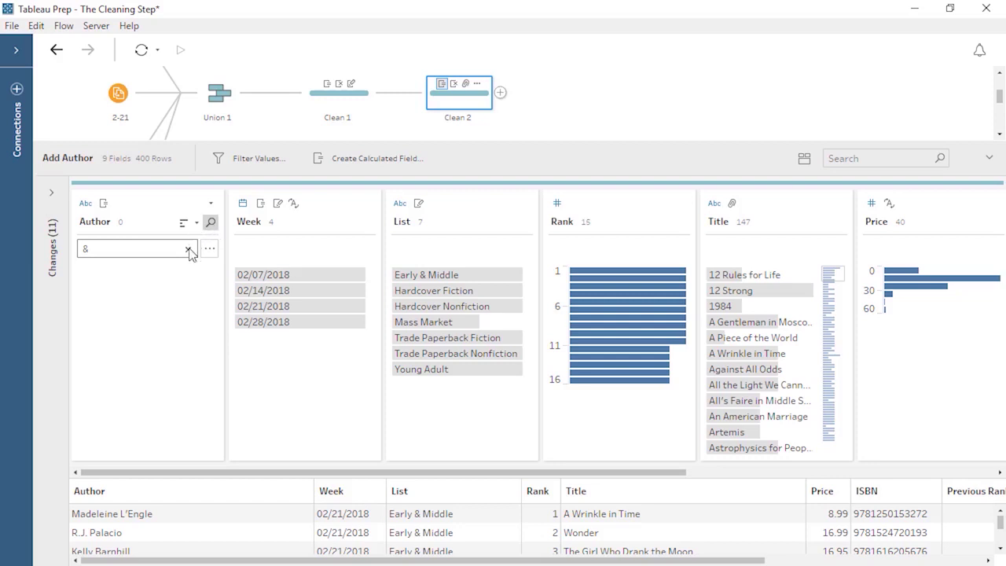
left_click(188, 249)
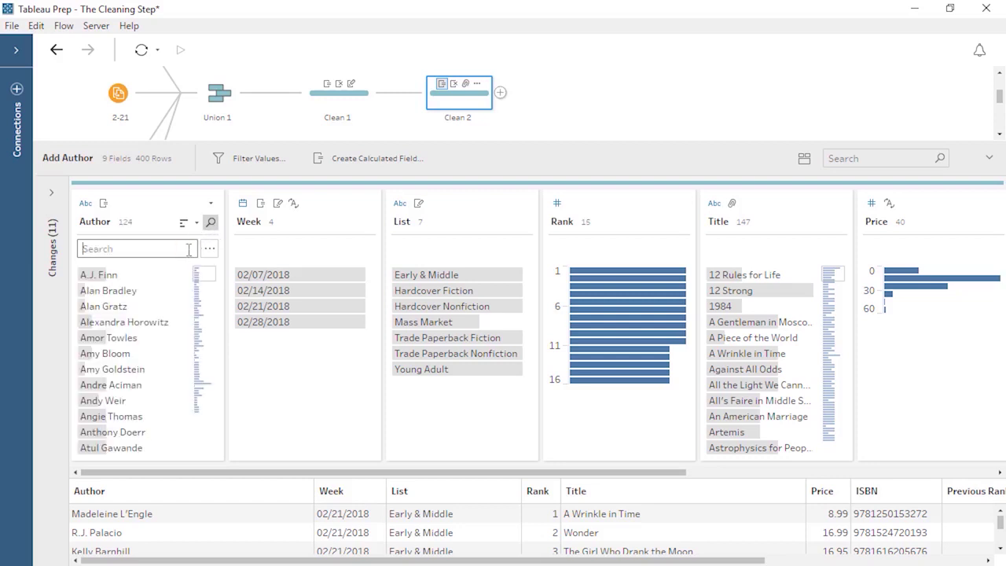
Open the first Author value for inline editing and close the edit without entering a new name
left_click(170, 276)
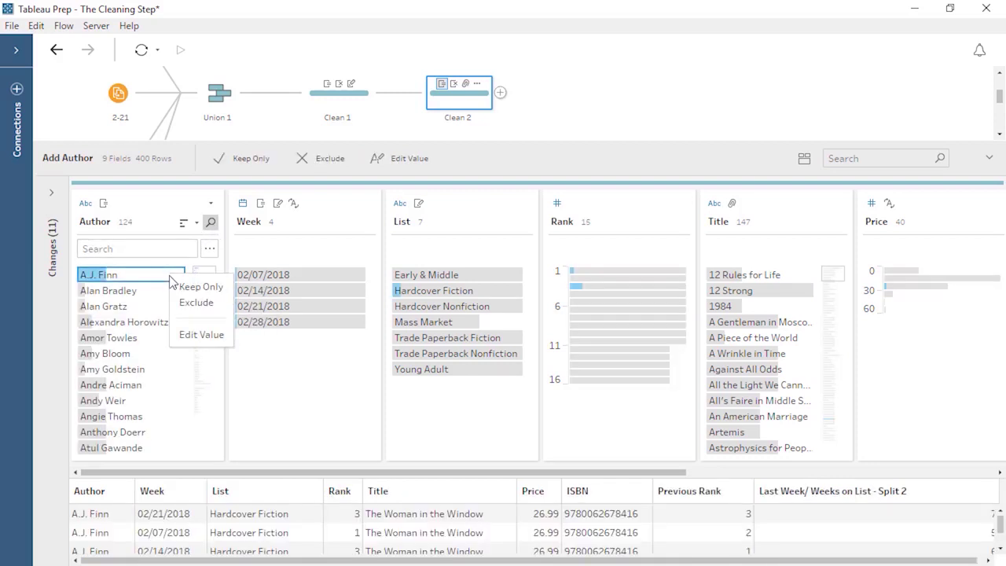
left_click(186, 334)
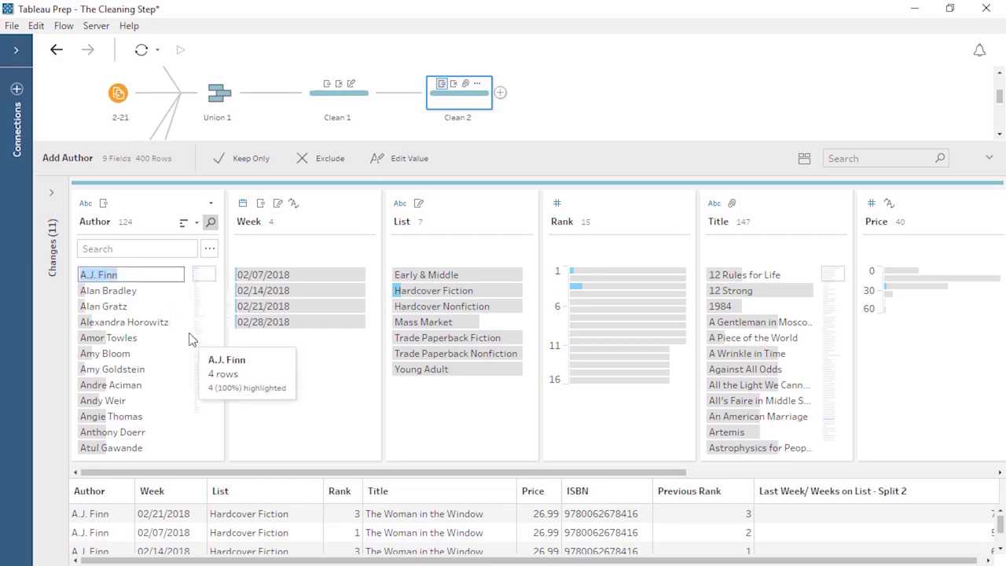
left_click(100, 274)
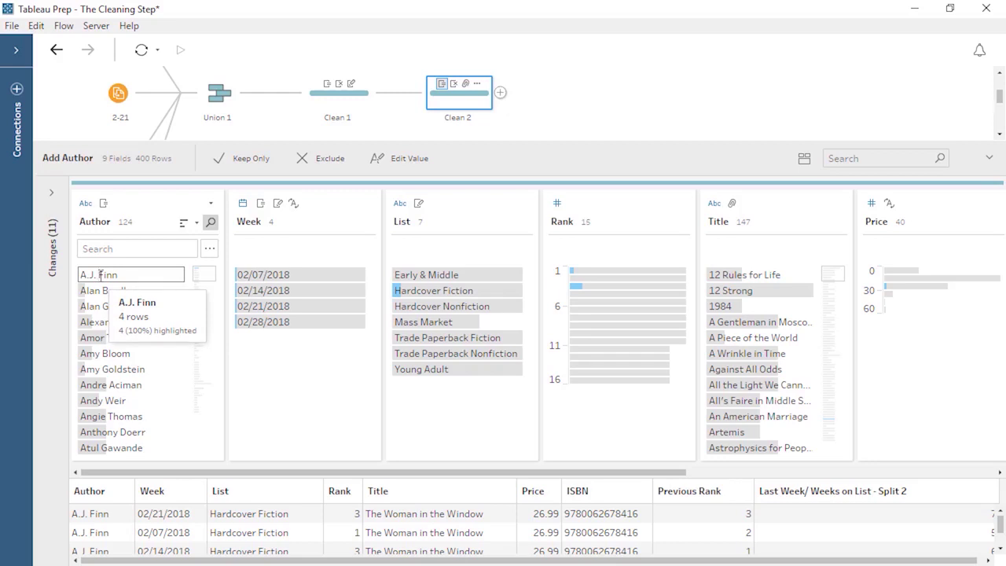
key("Return")
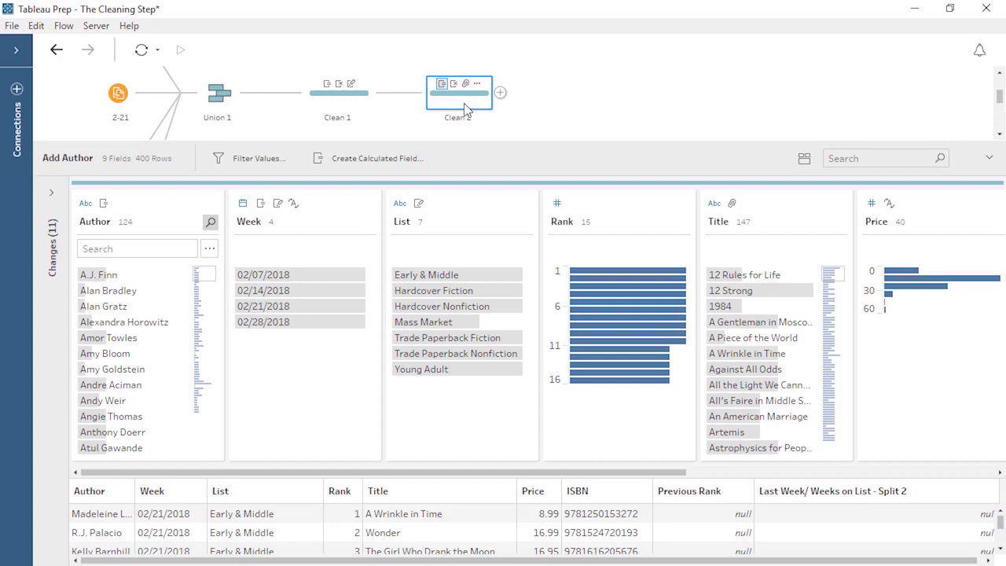
Delete the Remove Field change for Table Names-1 from the Clean 2 change list
left_click(52, 193)
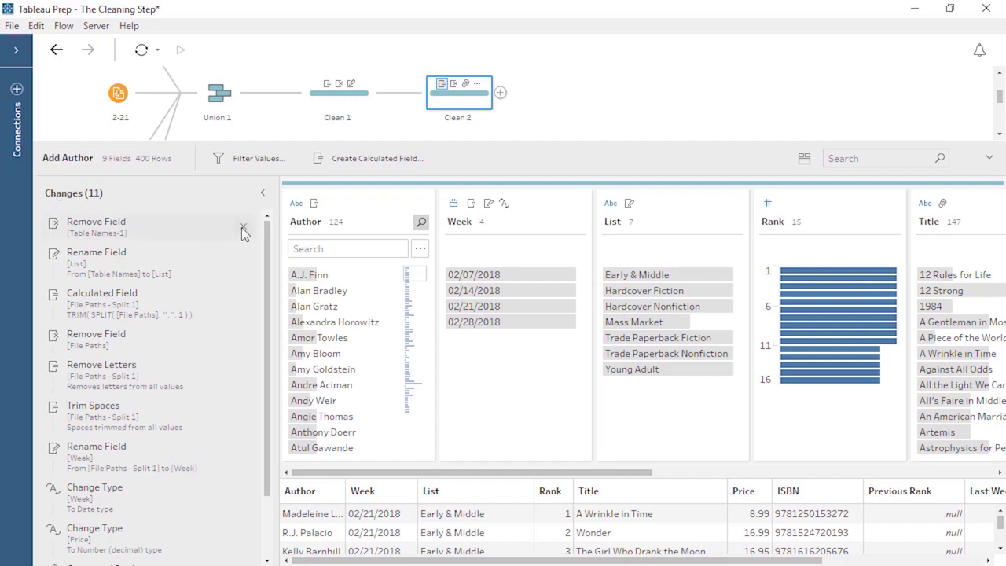
left_click(243, 228)
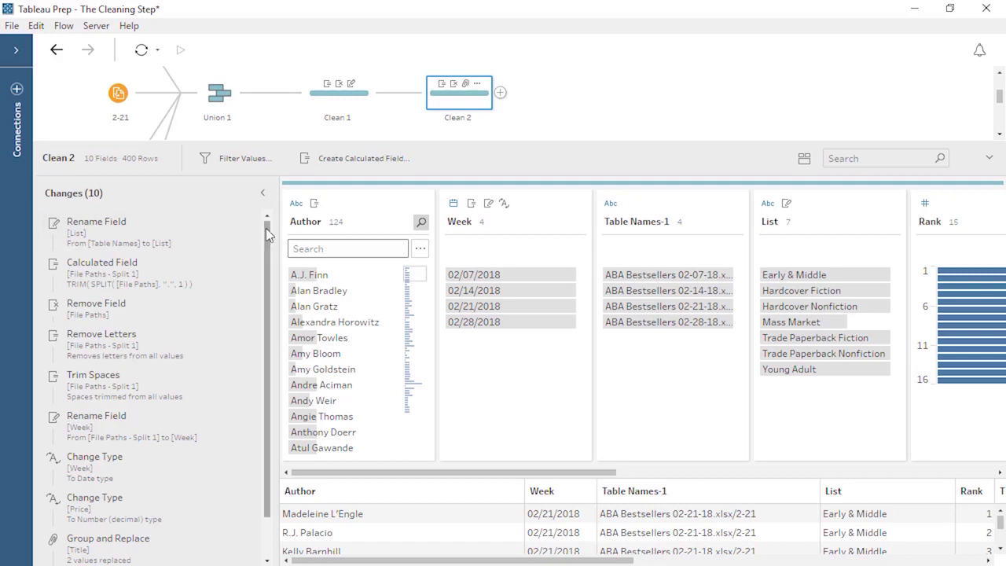
Inspect the Author calculation's definition from the recorded changes and close it without editing
left_click_drag(265, 228, 264, 281)
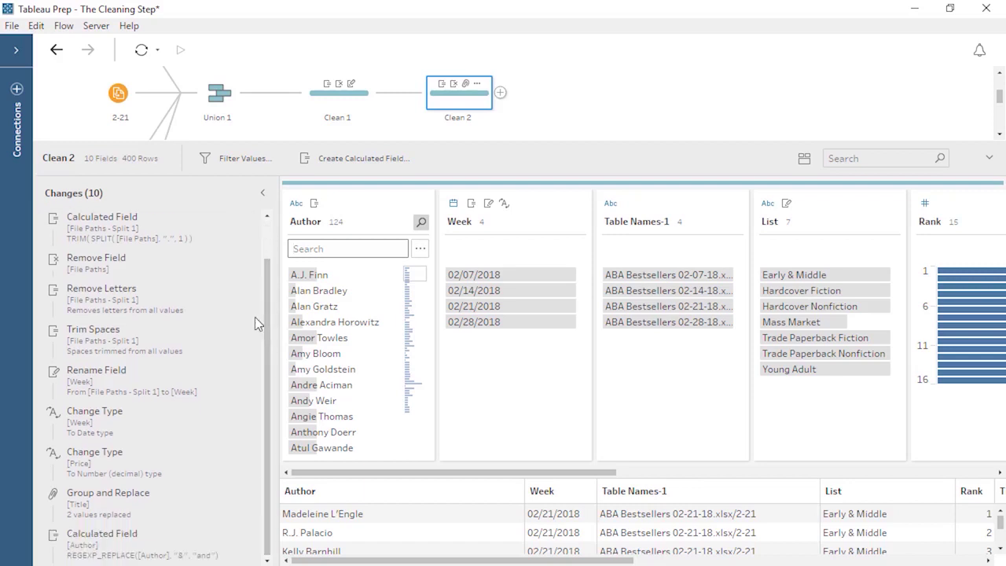
right_click(133, 553)
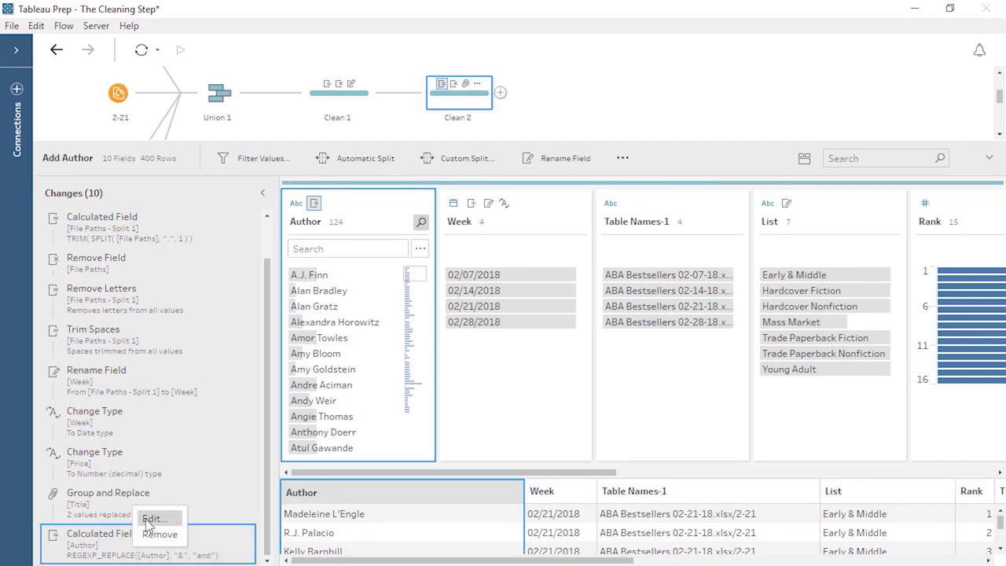
left_click(151, 519)
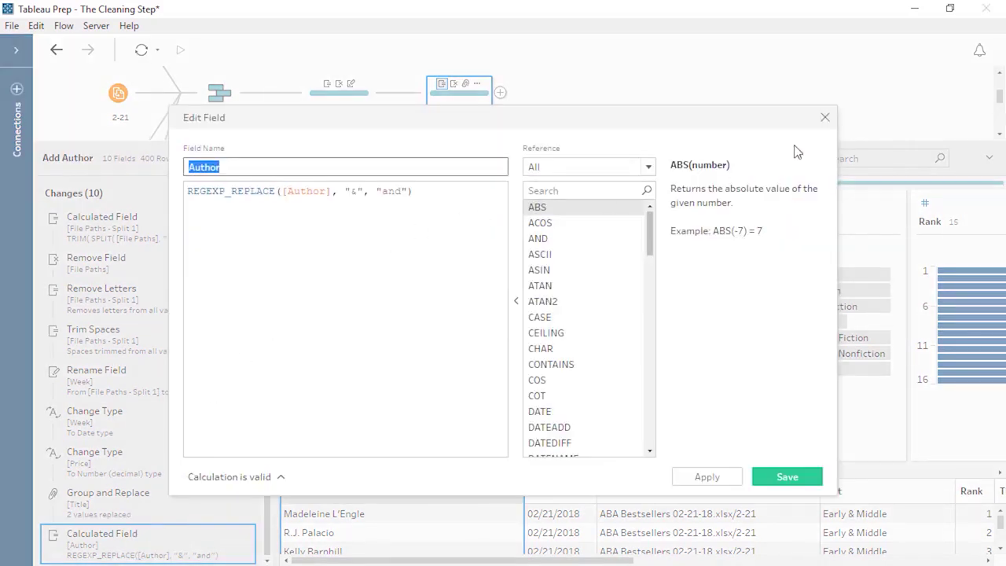
left_click(824, 117)
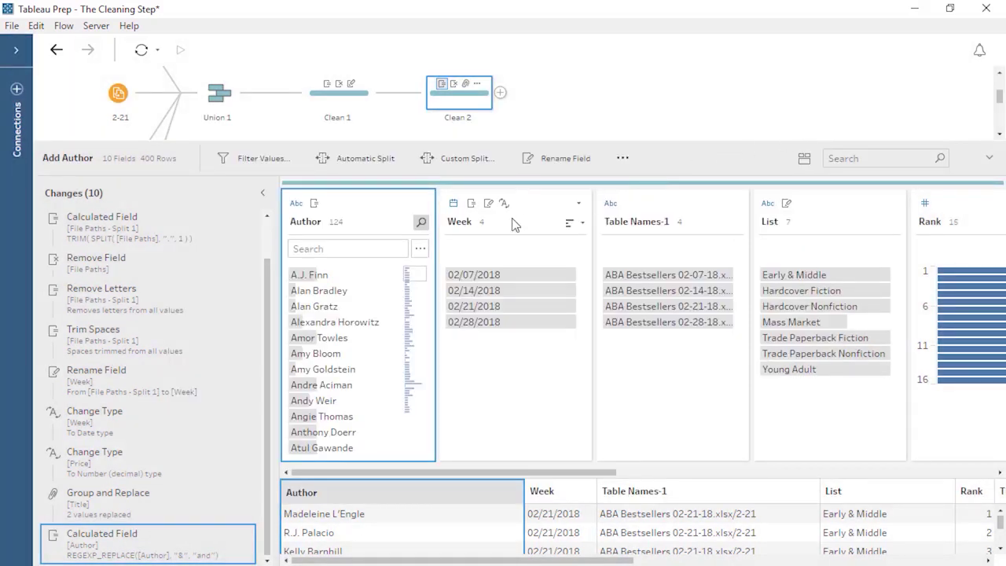
View the data as of the Trim Spaces change, return to the final Author calculation and collapse the change list
left_click(172, 342)
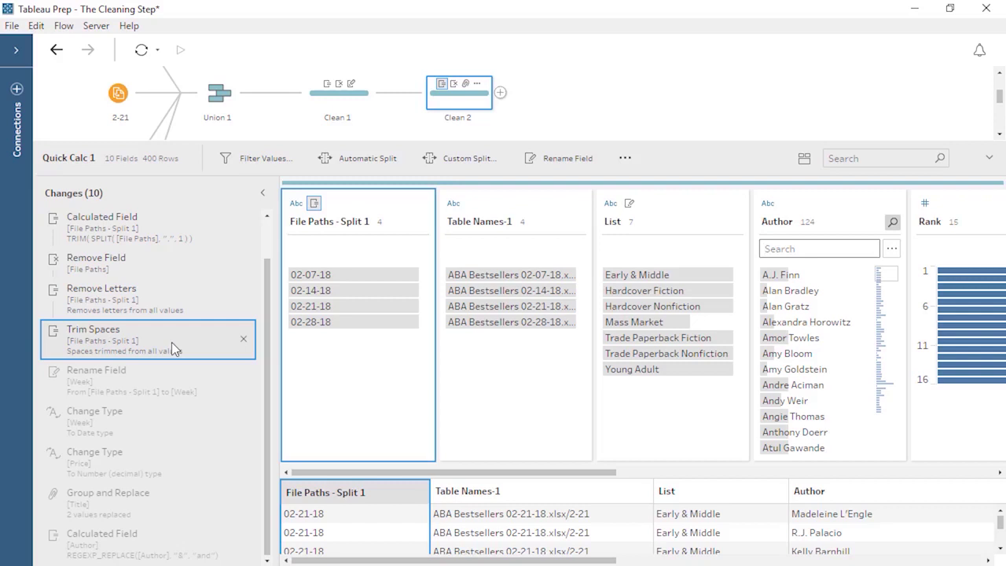
left_click(161, 557)
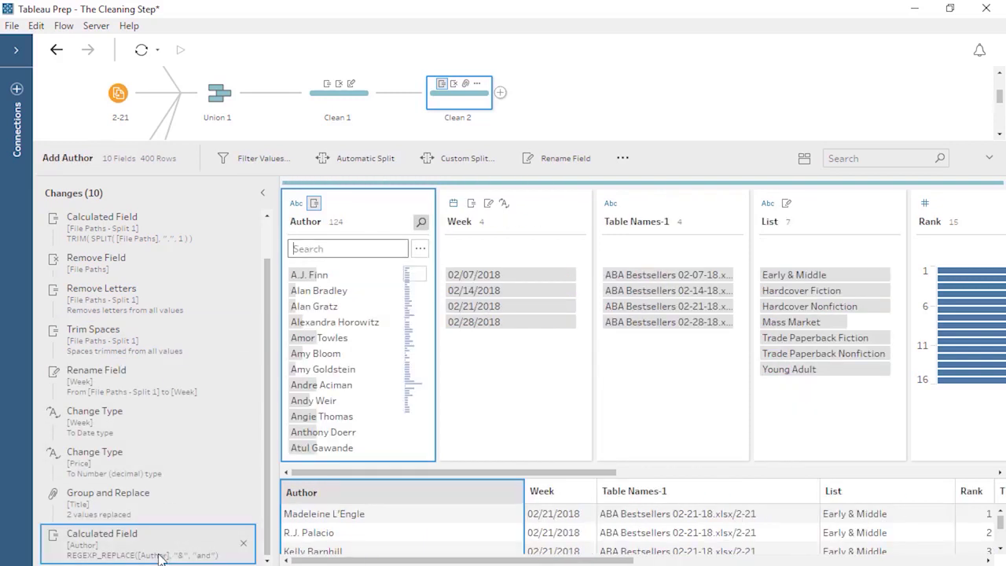
left_click(262, 193)
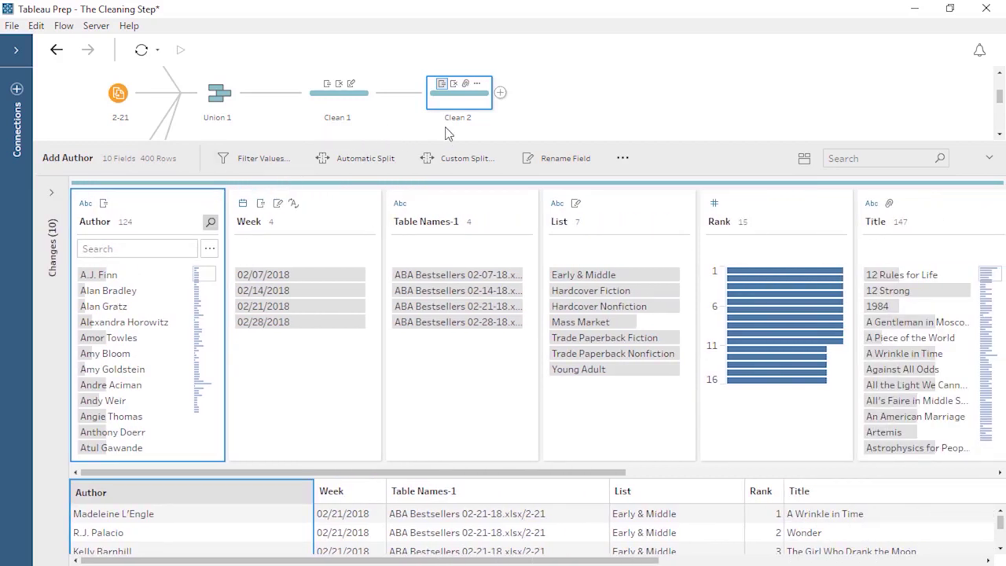
Add a cleaning step after Clean 2, and look back at the Clean 2 and Clean 1 steps
left_click(500, 92)
left_click(513, 105)
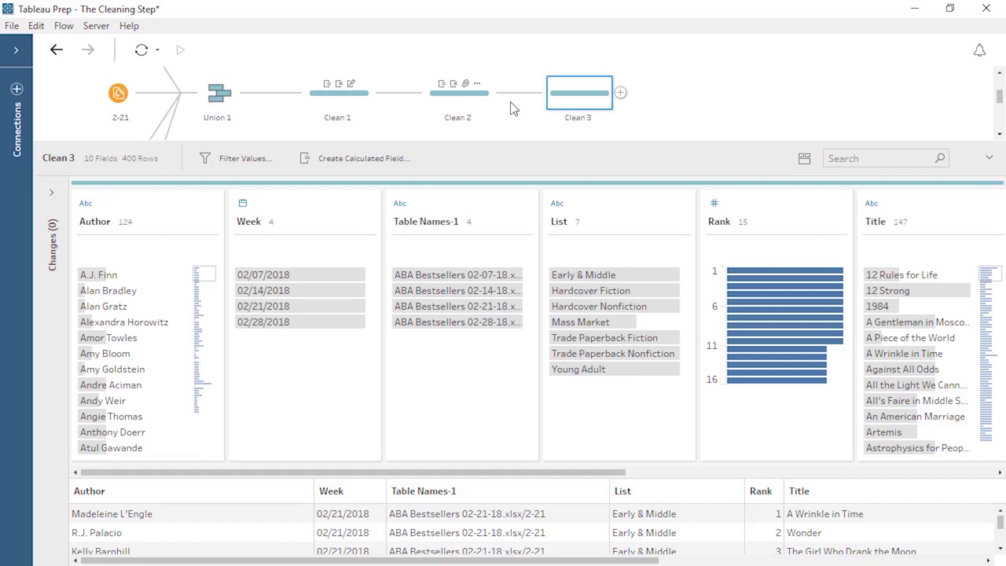
left_click(477, 104)
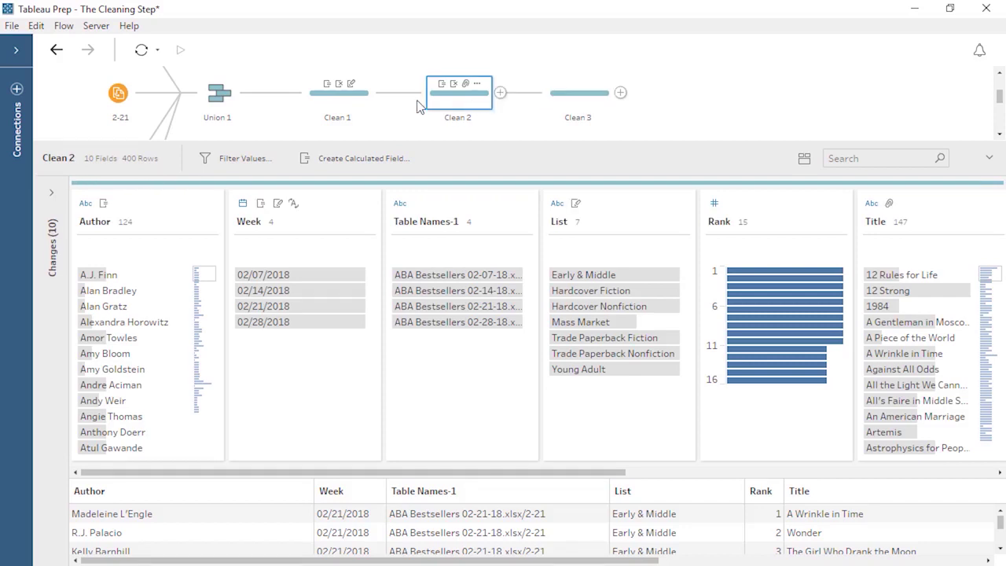
left_click(351, 105)
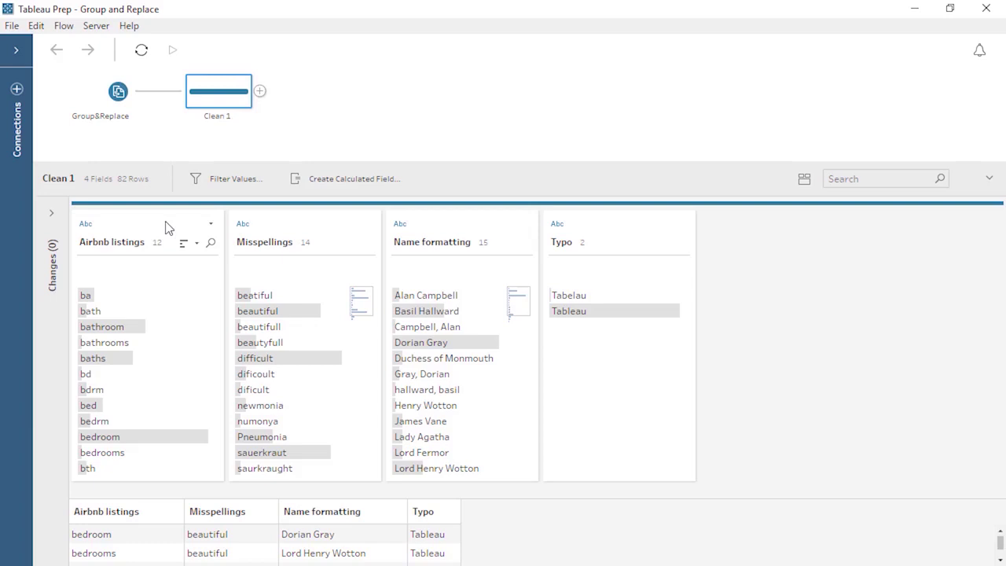
Group the Airbnb listings values by manual selection, replacing ba, bathroom, bathrooms, baths and bth with "bath"
left_click(166, 227)
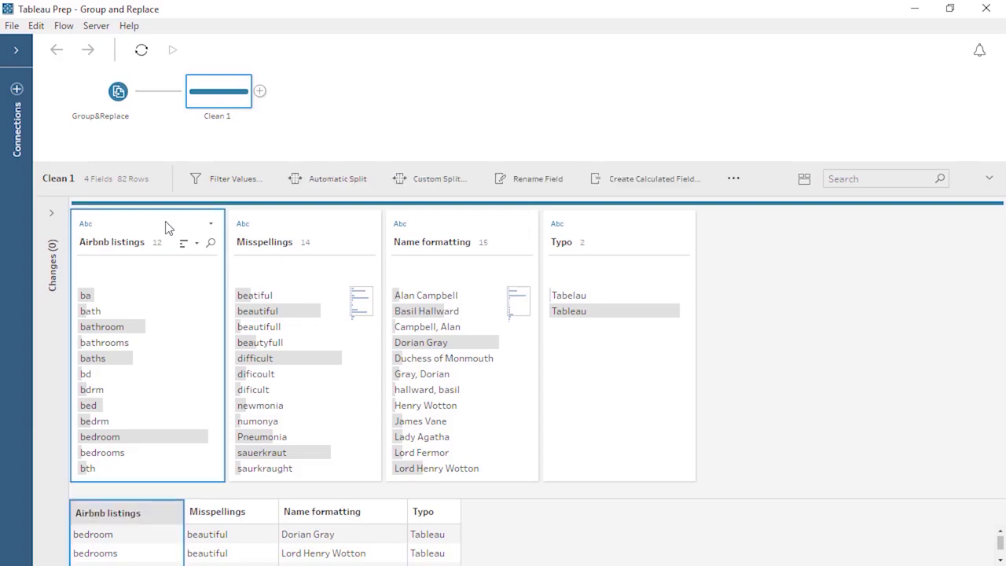
left_click(210, 225)
mouse_move(228, 264)
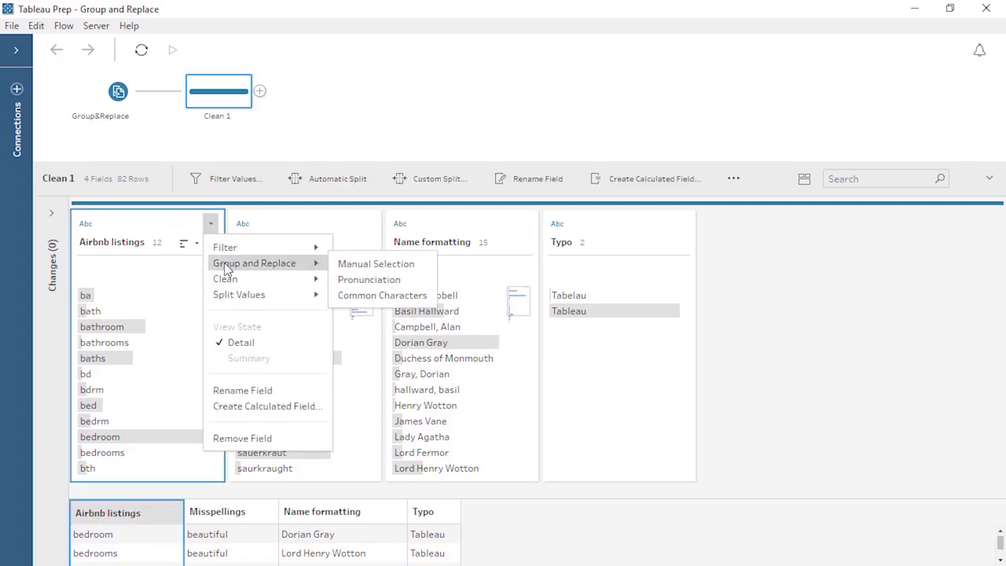
left_click(351, 268)
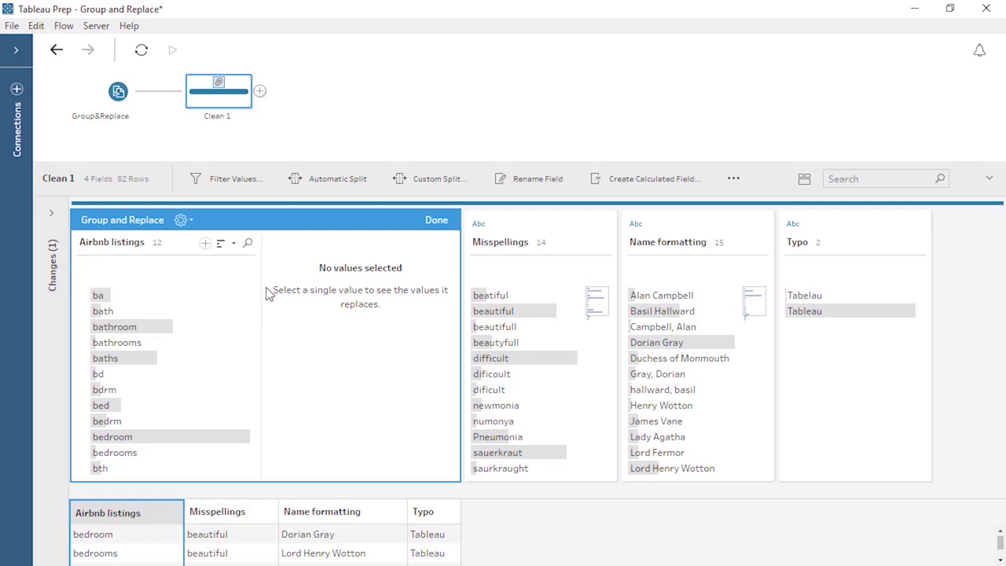
left_click(164, 310)
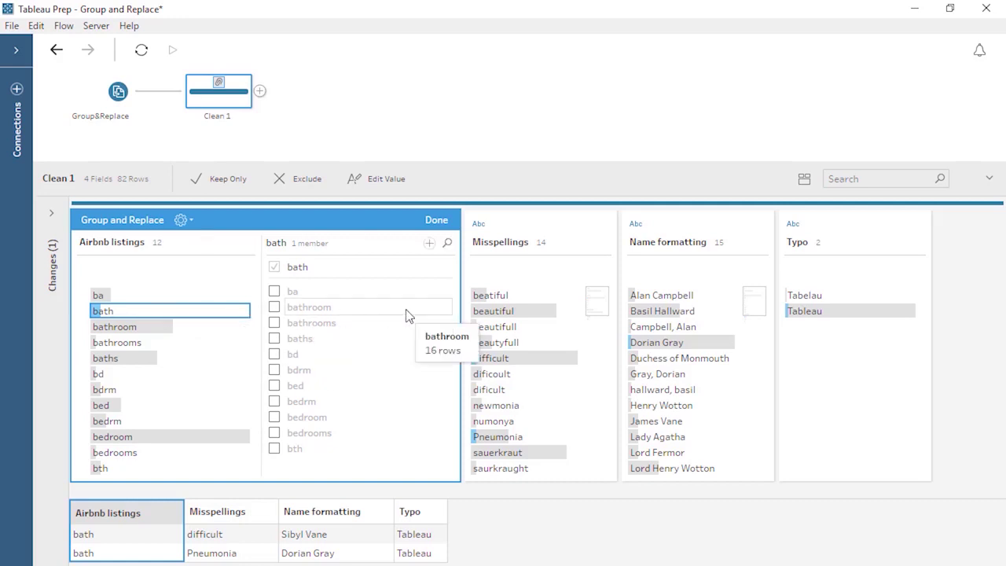
left_click(275, 298)
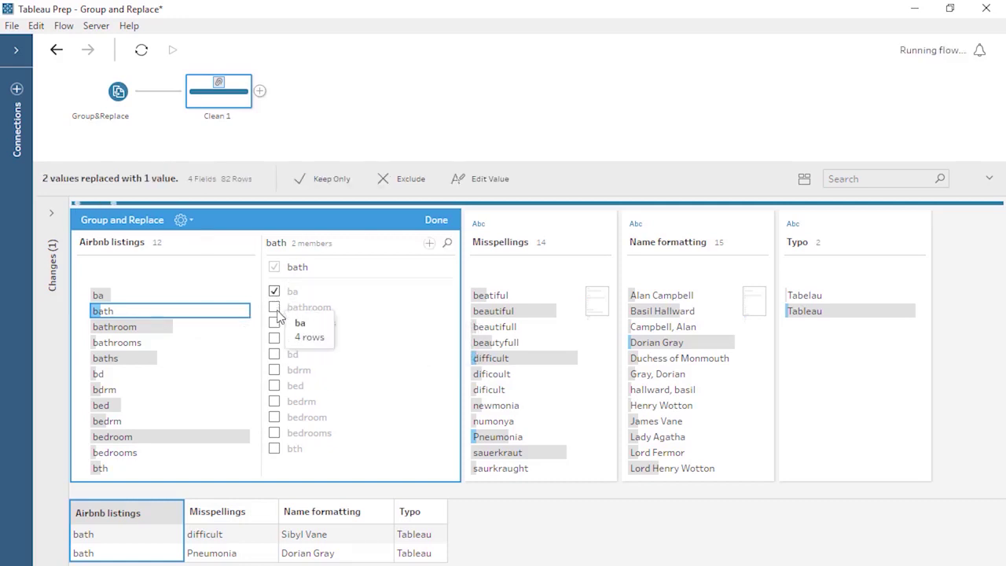
left_click(274, 322)
left_click(274, 322)
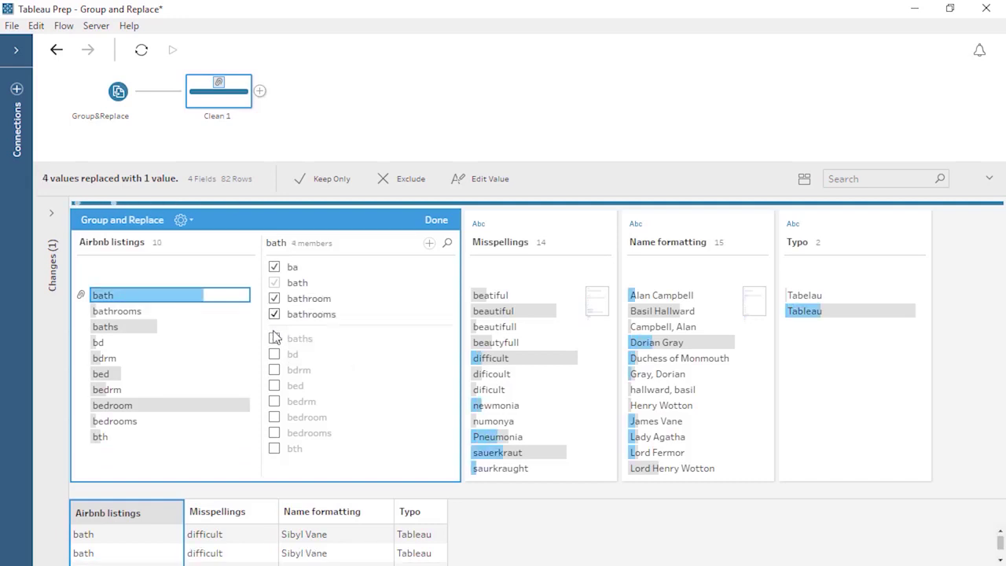
left_click(274, 340)
left_click(275, 449)
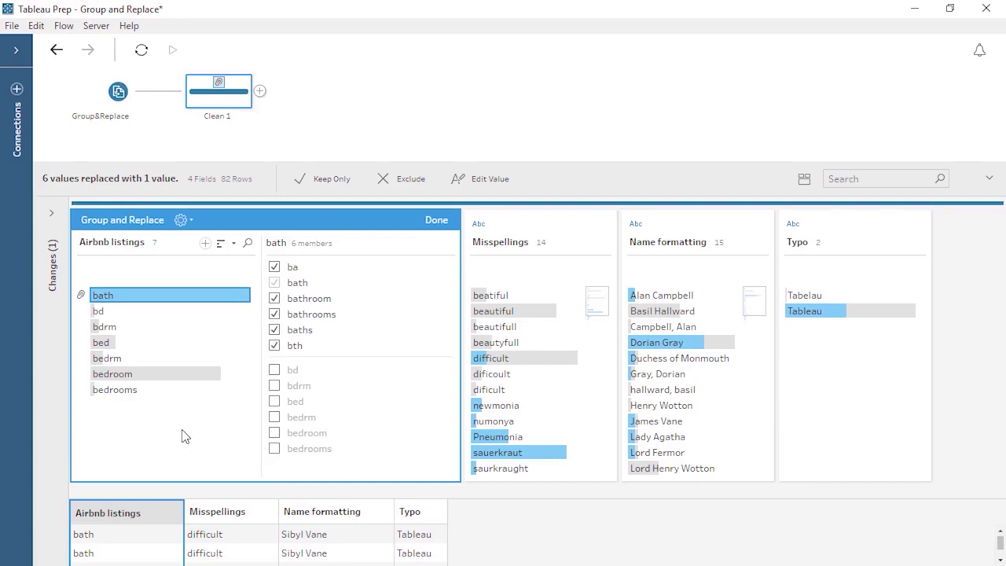
mouse_move(81, 298)
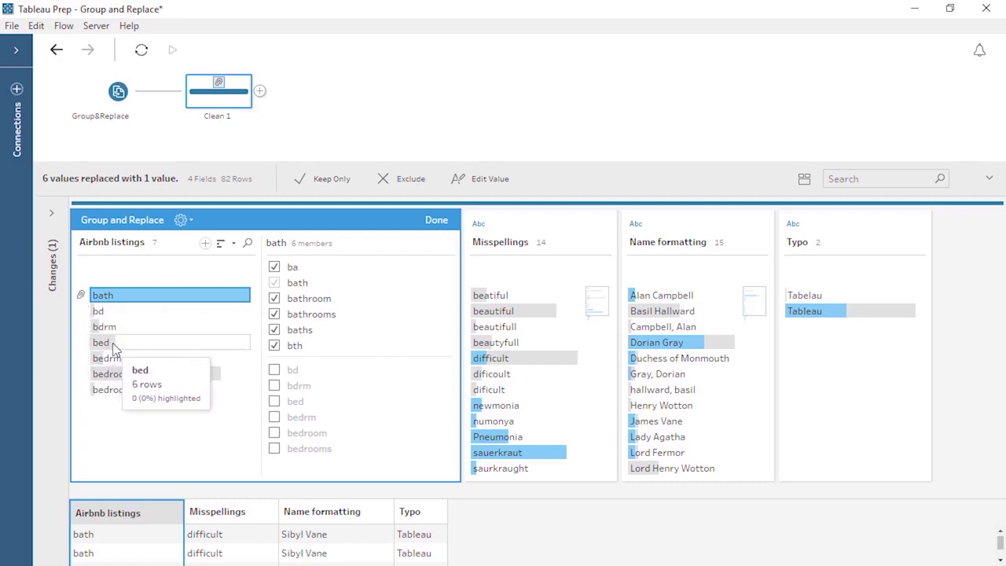
Add bd and bdrm to the "bed" group in the Airbnb listings field
left_click(112, 343)
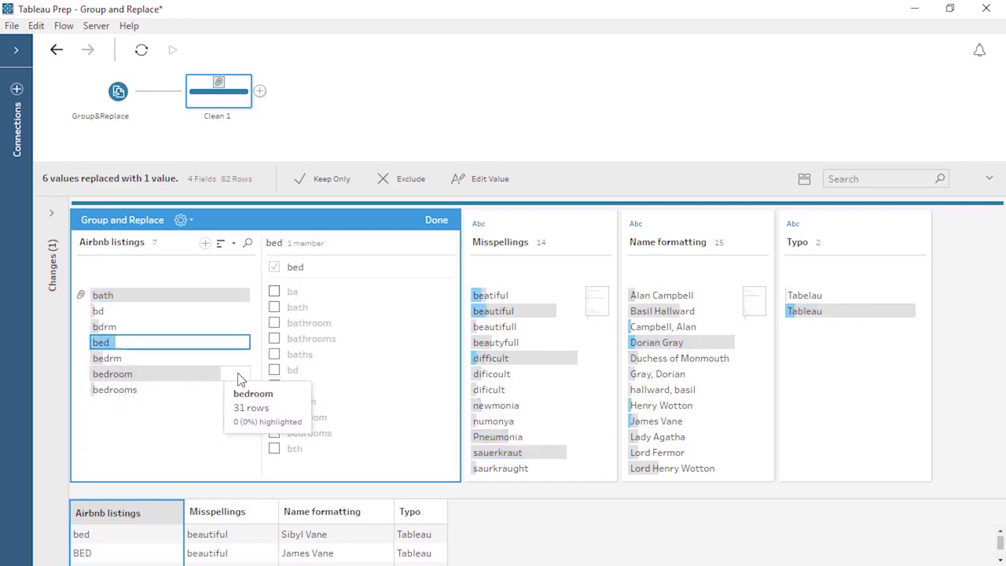
left_click(275, 370)
left_click(274, 386)
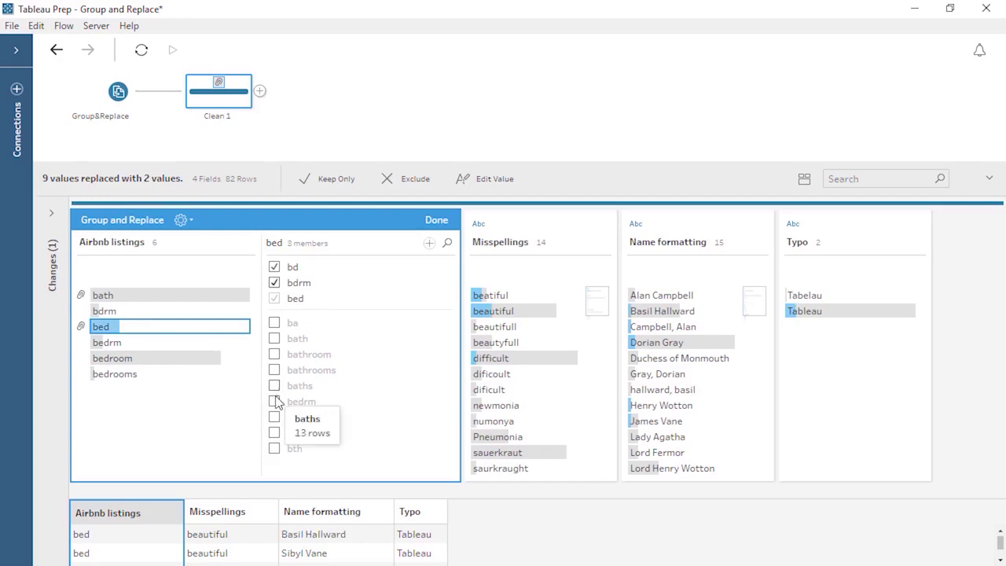
Add bedrm, bedroom, bedrooms and bth to the bed group of the Airbnb listings field
left_click(274, 401)
left_click(274, 418)
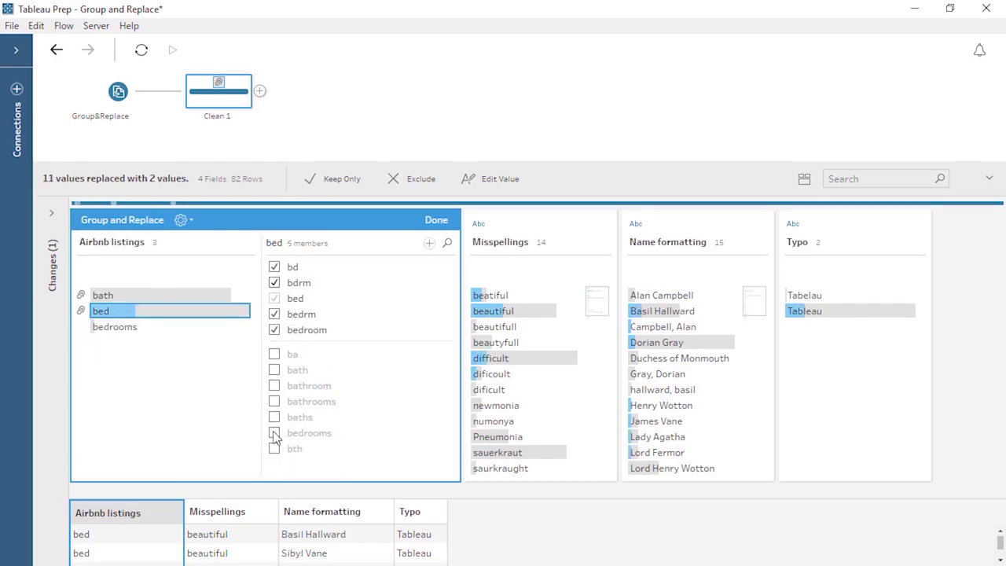
left_click(274, 435)
left_click(274, 449)
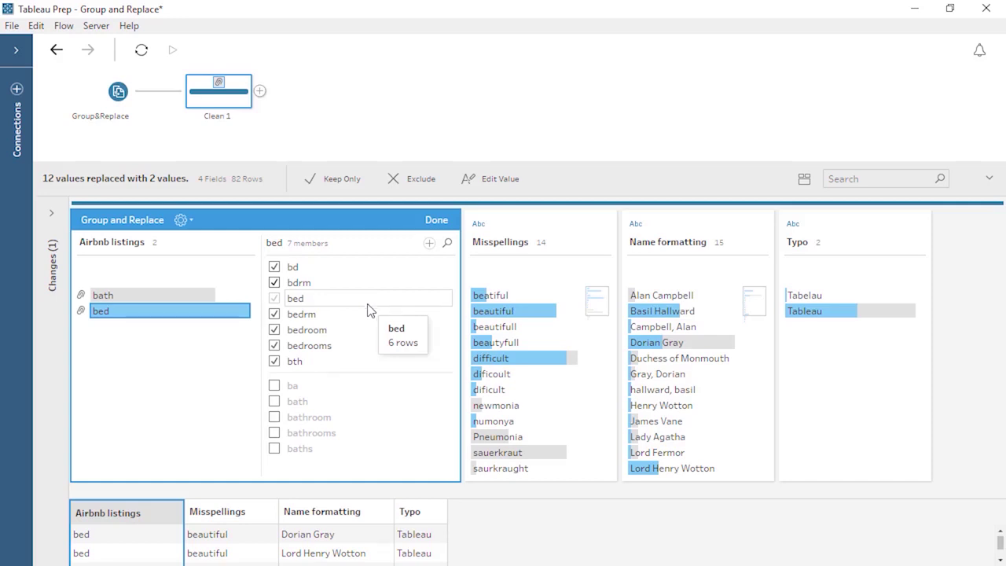
Take bth out of the bed group and add it to the bath group in Airbnb listings
left_click(274, 360)
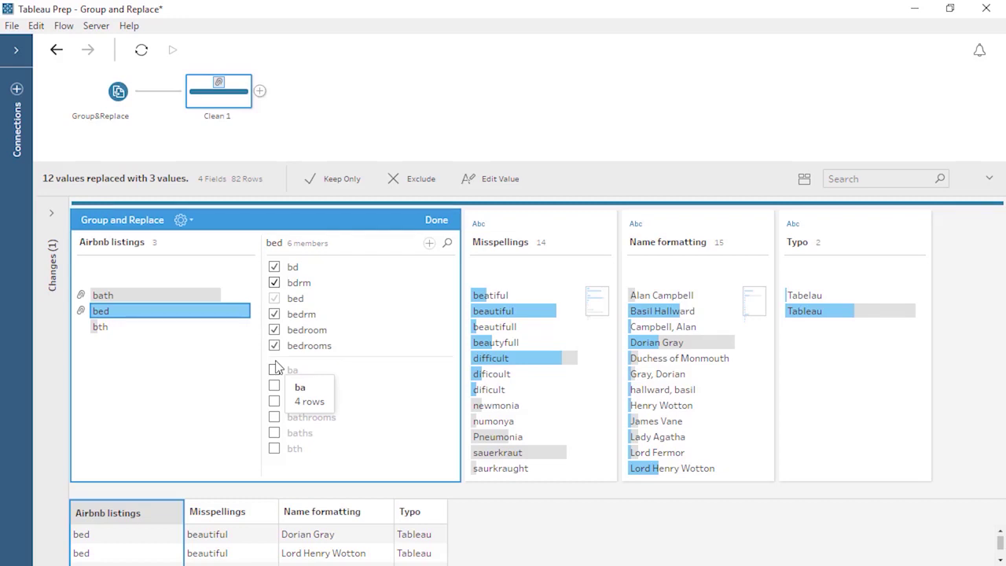
left_click(145, 295)
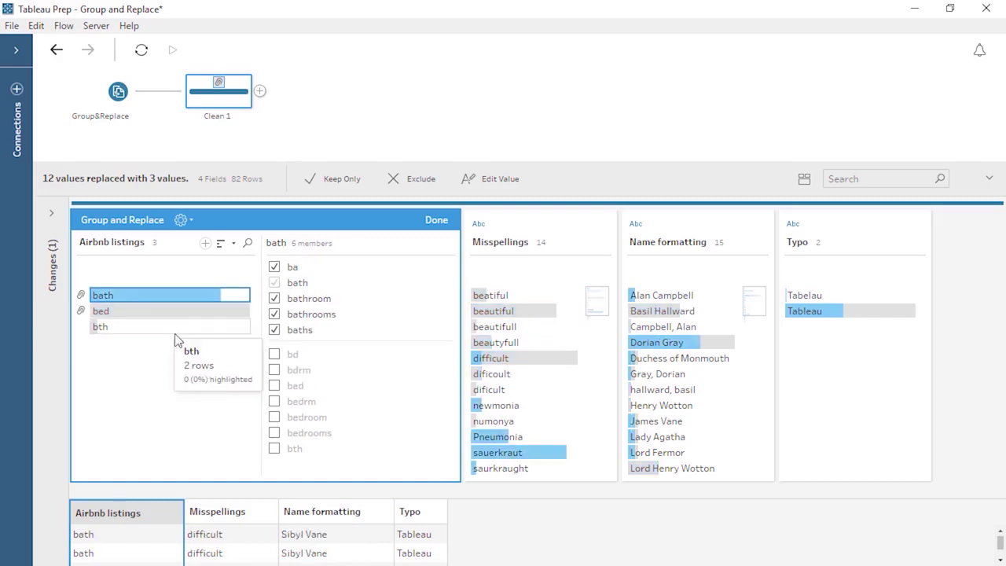
left_click(274, 450)
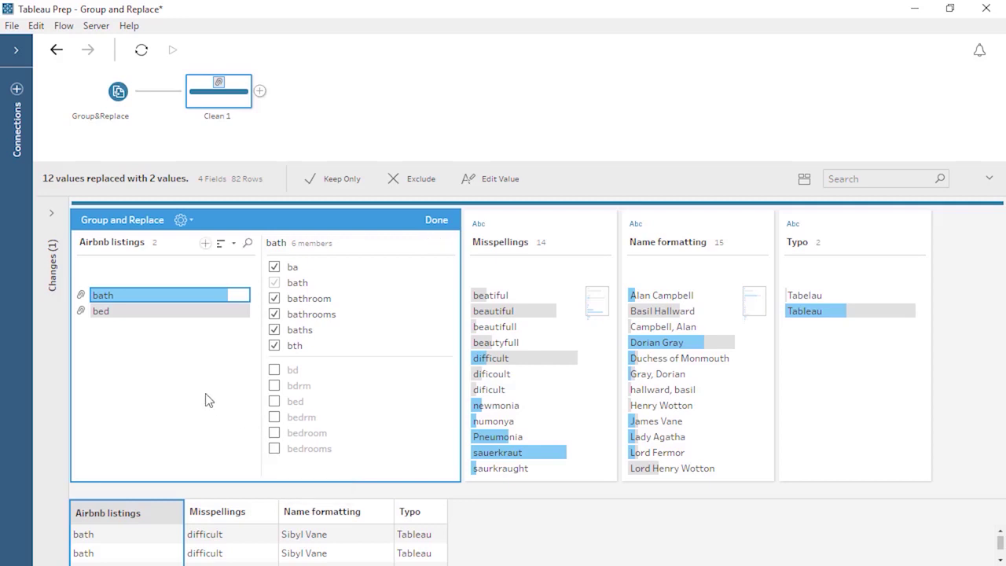
Add a new value BEDS to Airbnb listings, include it in the bed group and finish the grouping
left_click(205, 245)
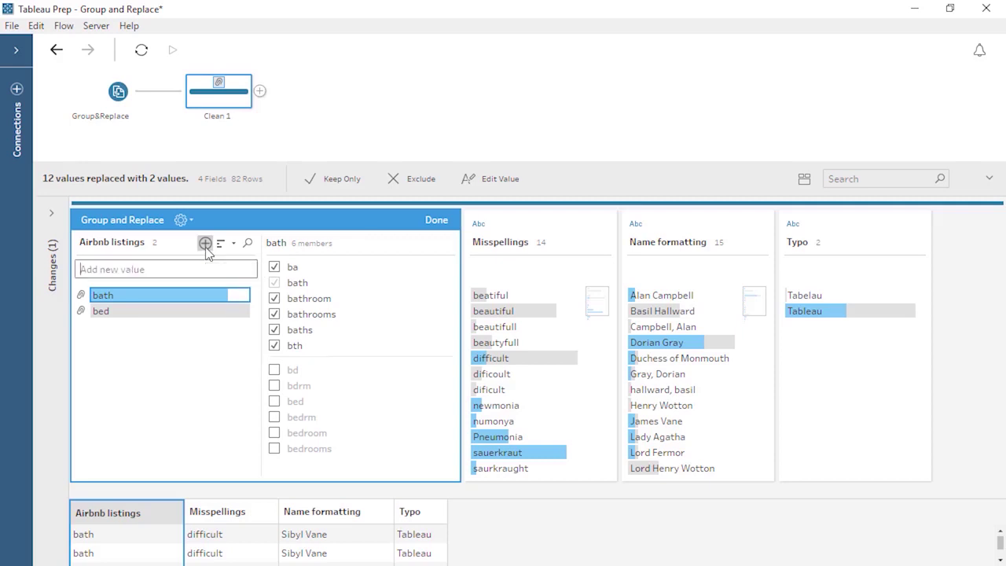
type("BEDS")
key("Return")
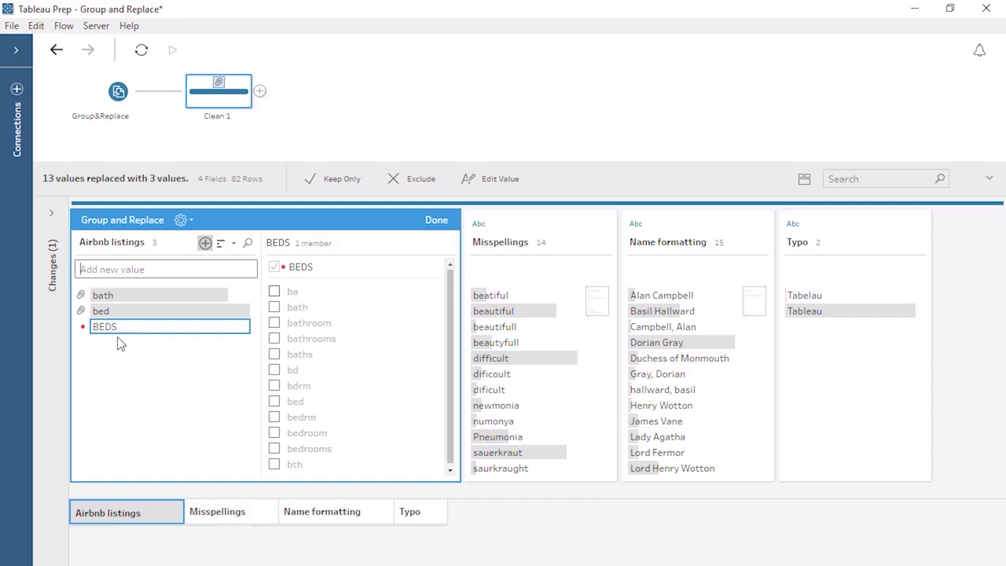
left_click(126, 312)
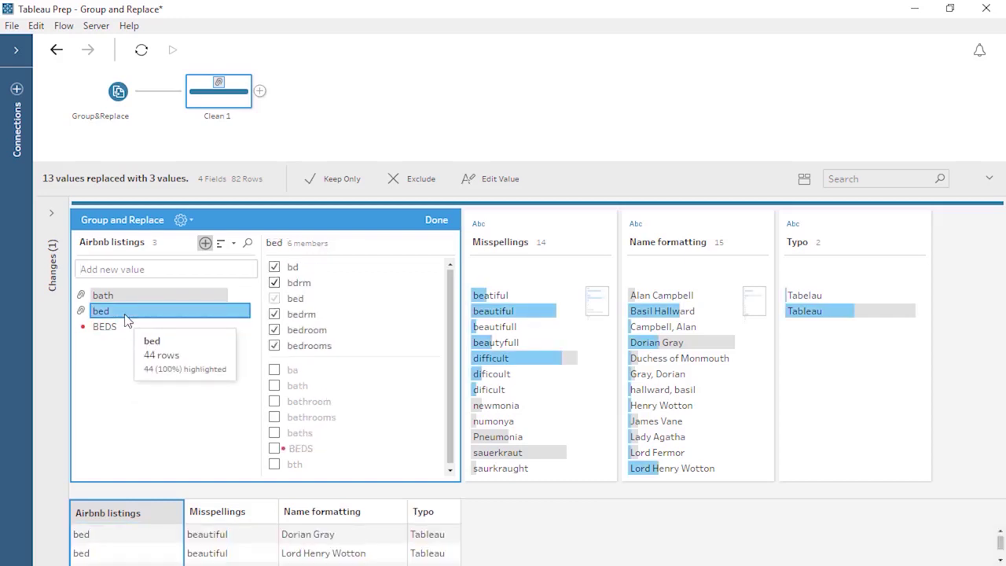
left_click(274, 449)
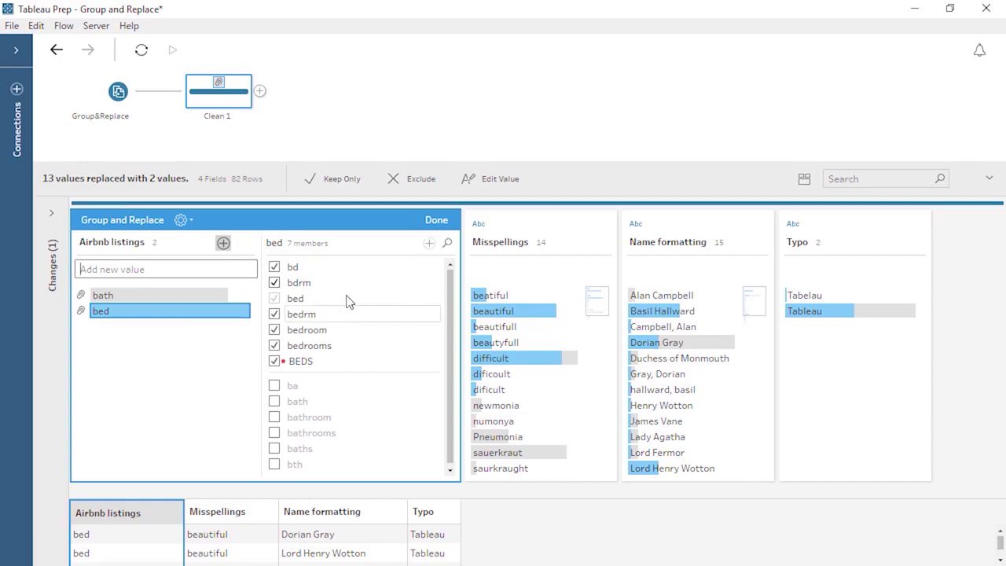
left_click(436, 220)
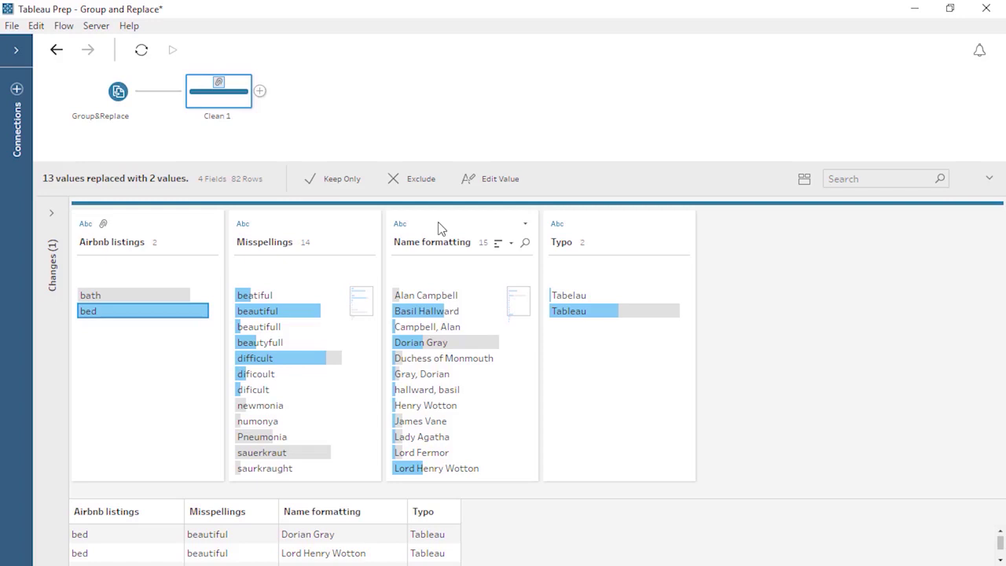
Group and replace the Misspellings field's values by pronunciation and check the members of the beautiful group
left_click(297, 229)
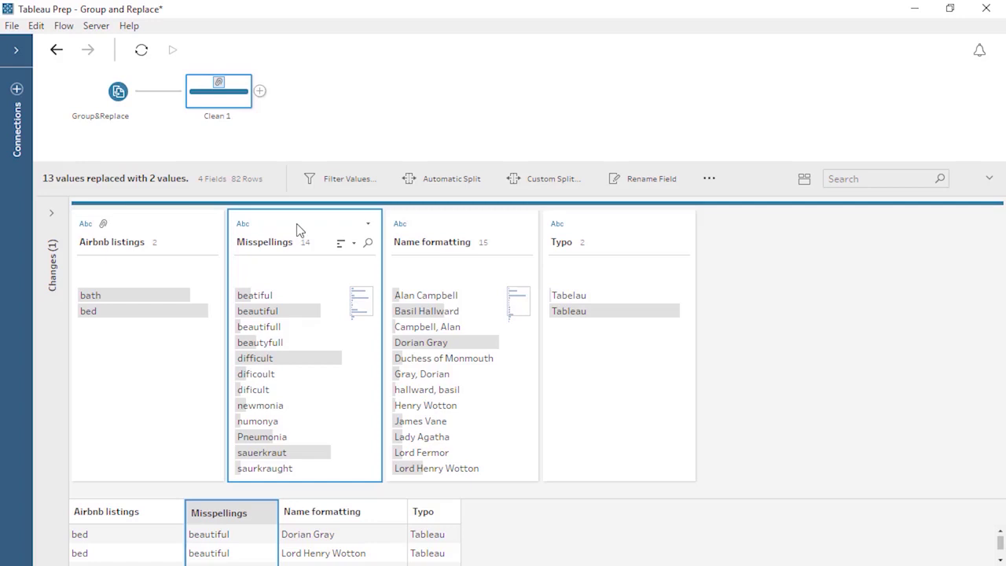
left_click(367, 224)
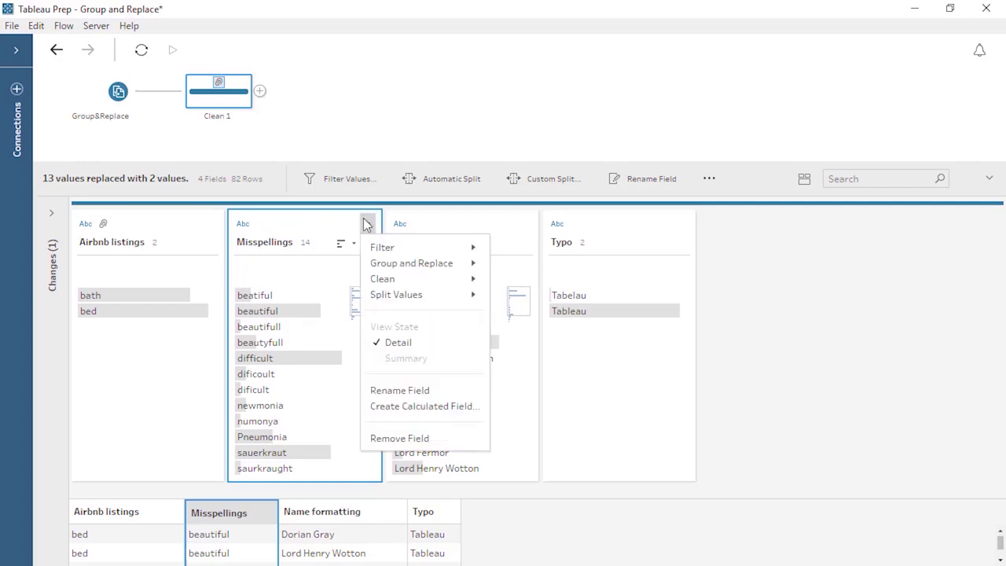
mouse_move(386, 264)
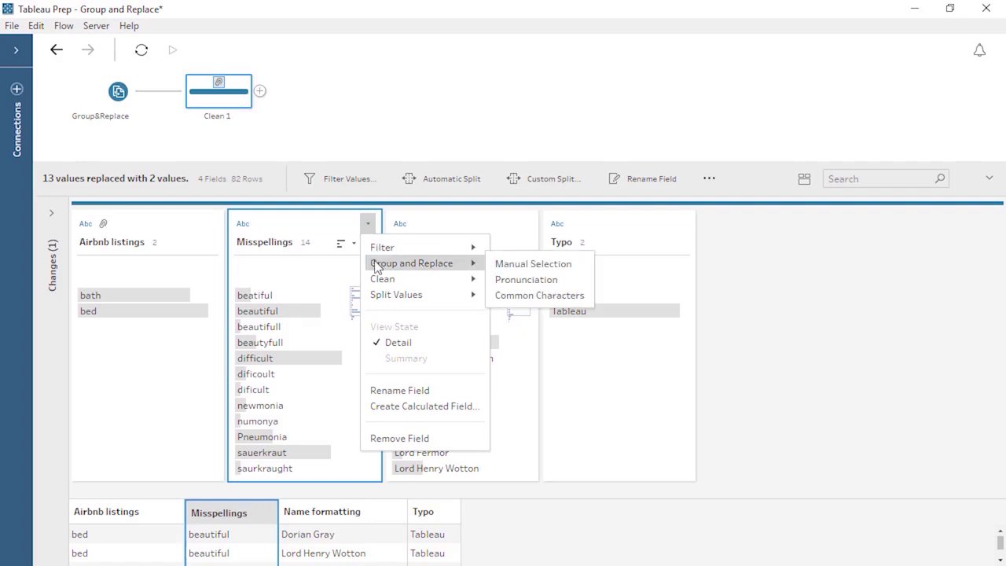
left_click(508, 284)
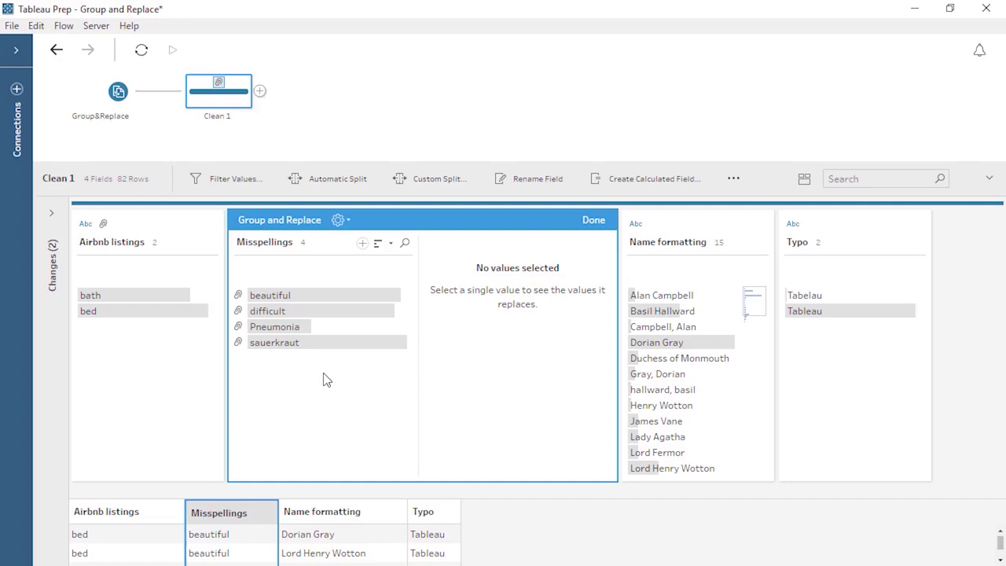
left_click(306, 296)
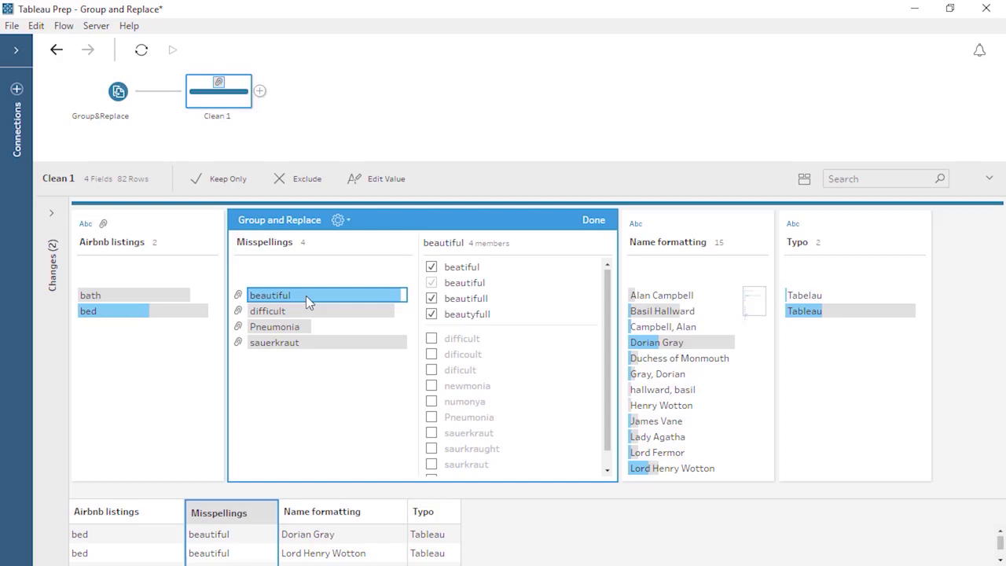
Rename the Pneumonia group to lowercase pneumonia, check the sauerkraut group's members and finish grouping the Misspellings field
right_click(271, 326)
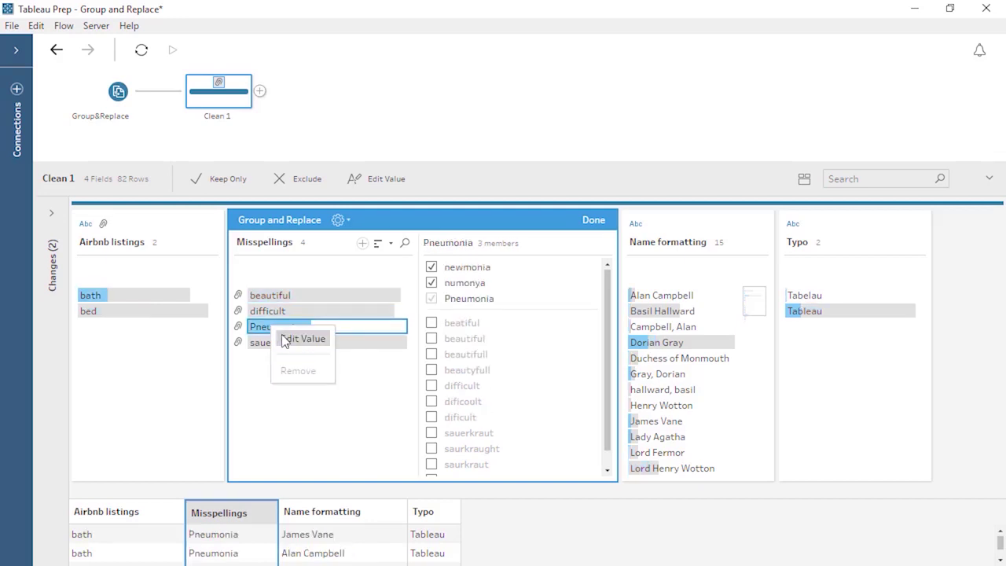
left_click(303, 338)
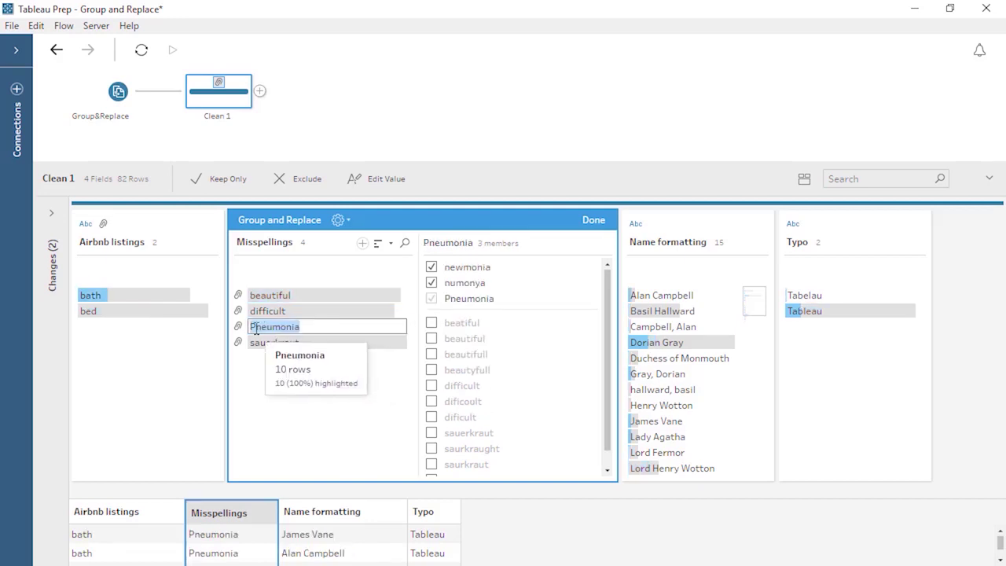
left_click(256, 328)
key("BackSpace")
type("p")
key("Return")
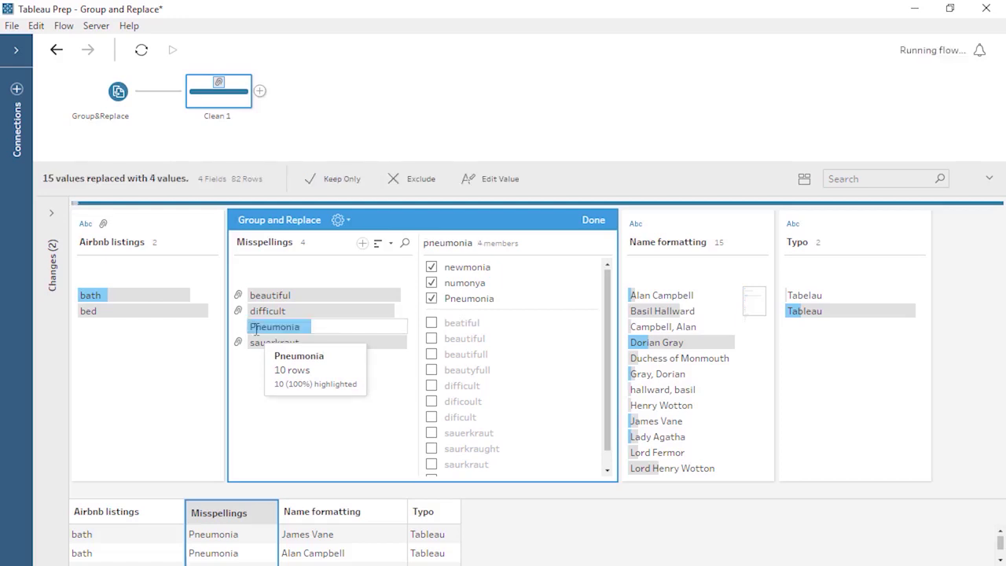
left_click(265, 365)
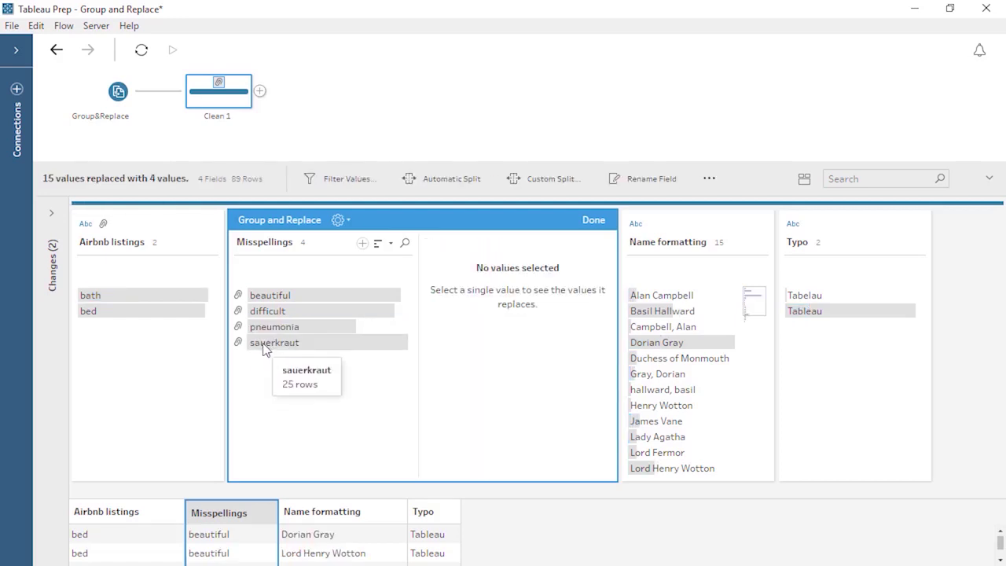
left_click(266, 343)
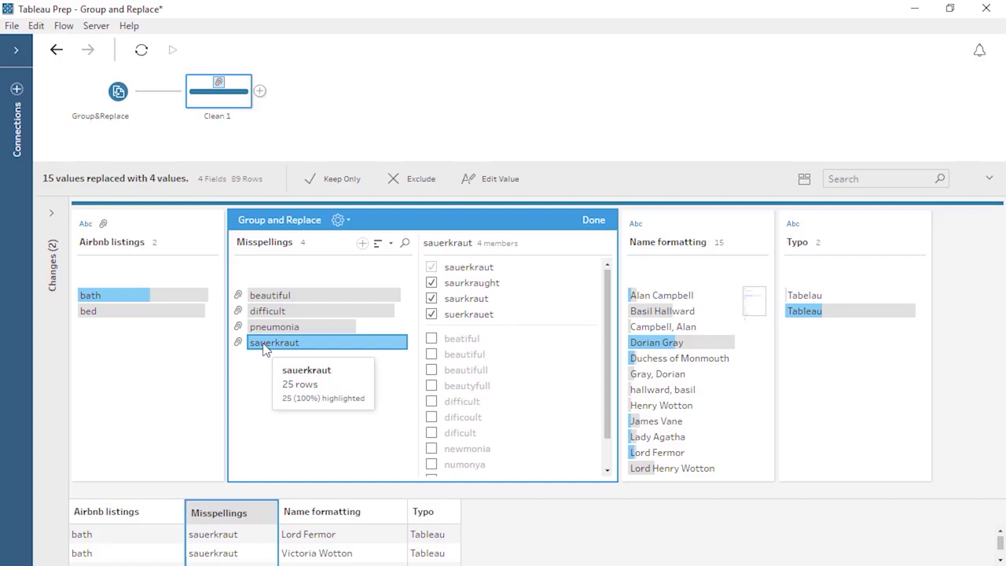
left_click(585, 223)
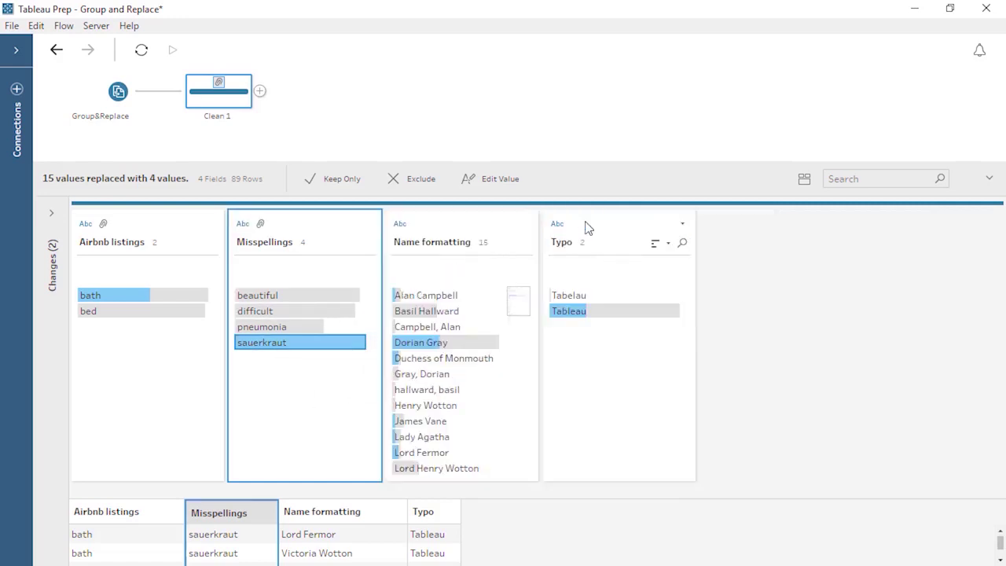
Group and replace the Name formatting values by common characters and check the members of the largest name group
left_click(473, 232)
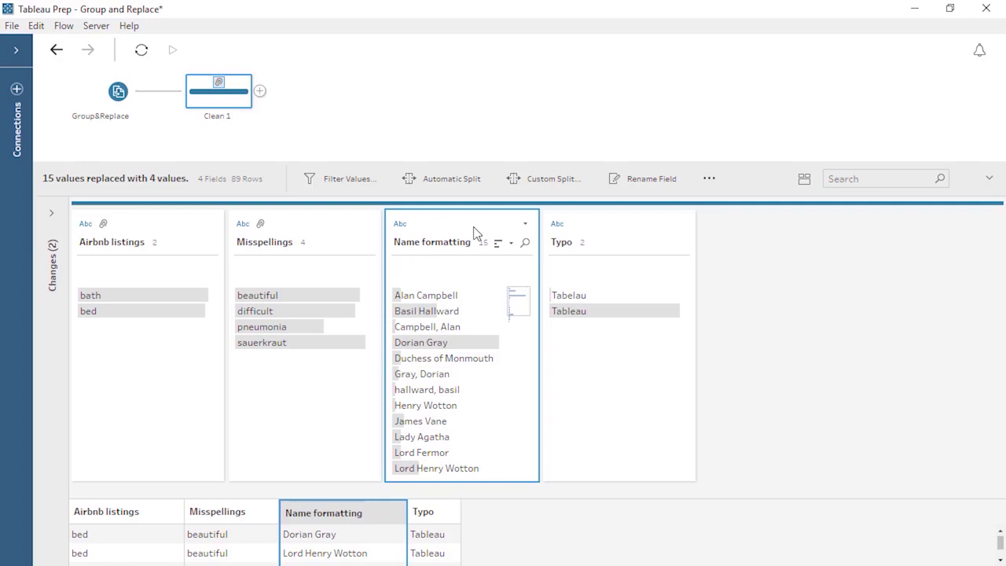
left_click(526, 225)
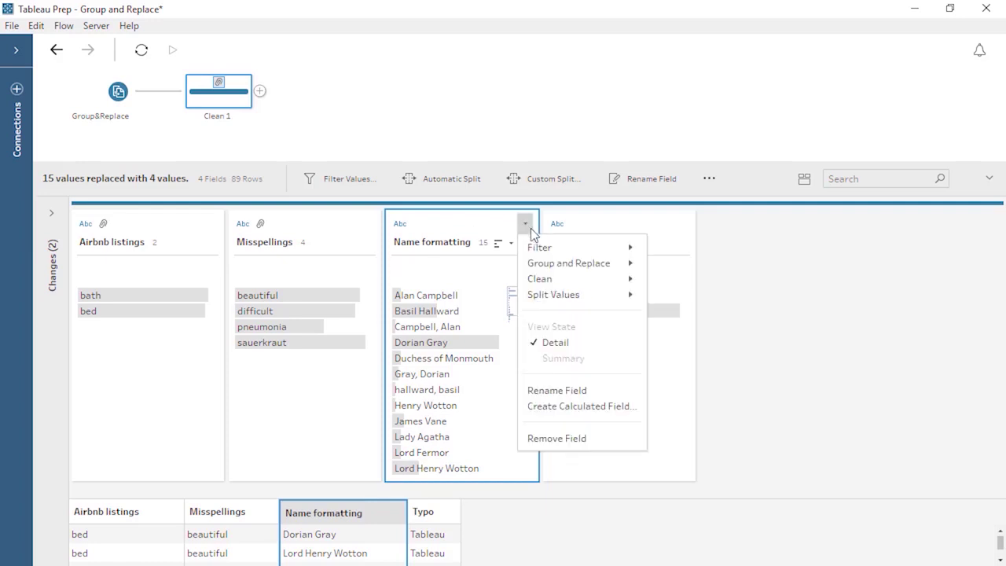
mouse_move(541, 264)
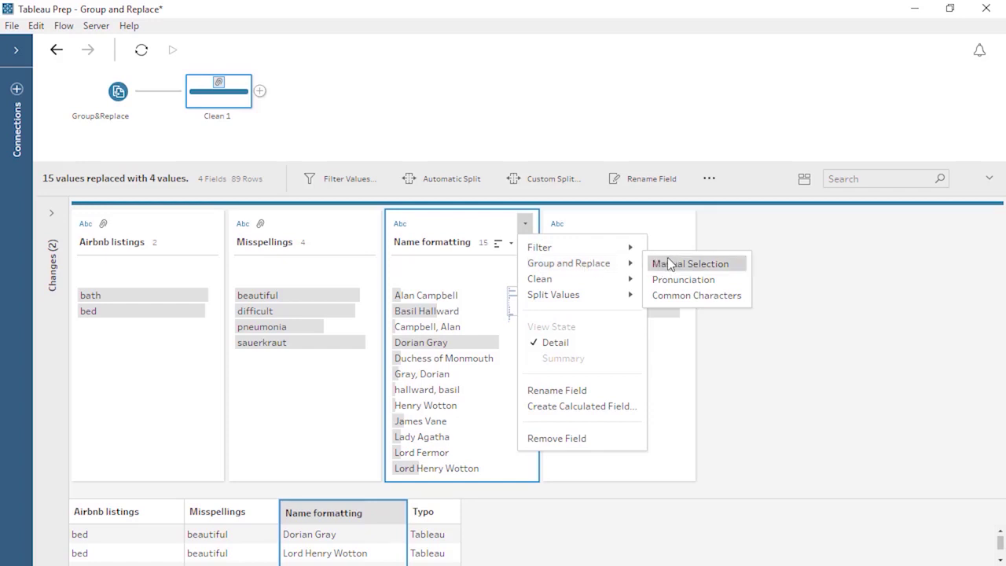
left_click(703, 303)
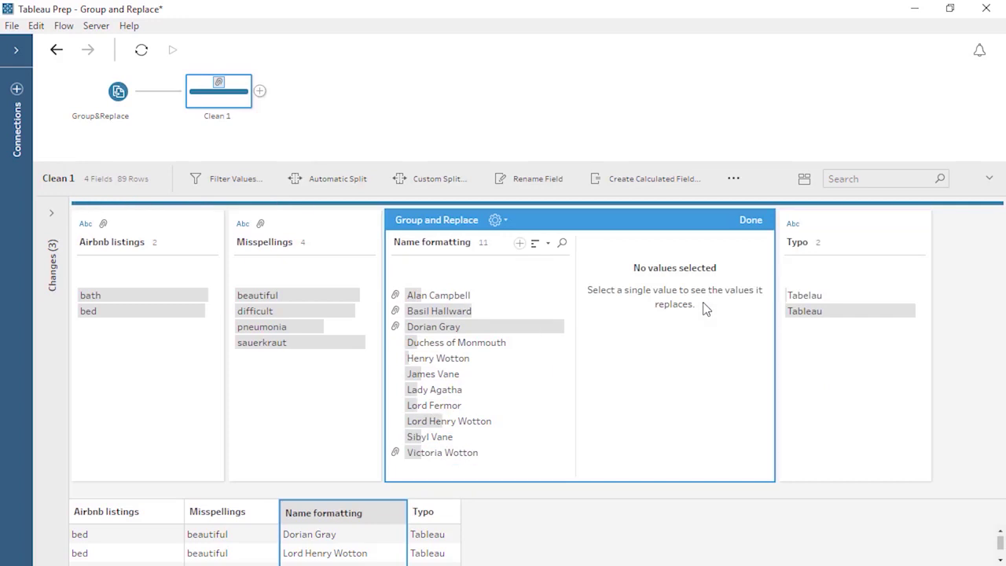
left_click(523, 327)
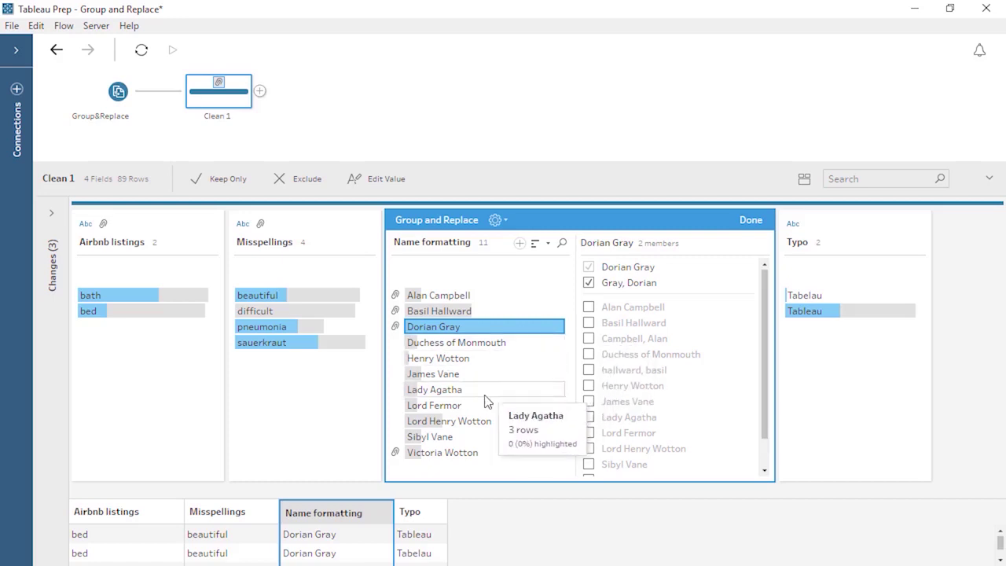
Add the untitled variant of the matching Lord-titled name to that name's group and finish grouping Name formatting
left_click(478, 423)
left_click(589, 401)
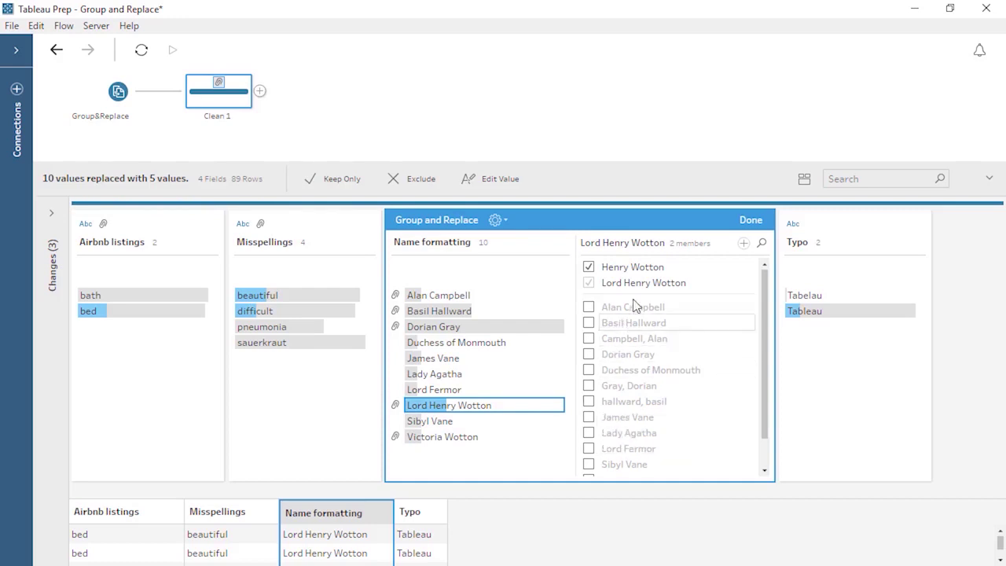
left_click(751, 221)
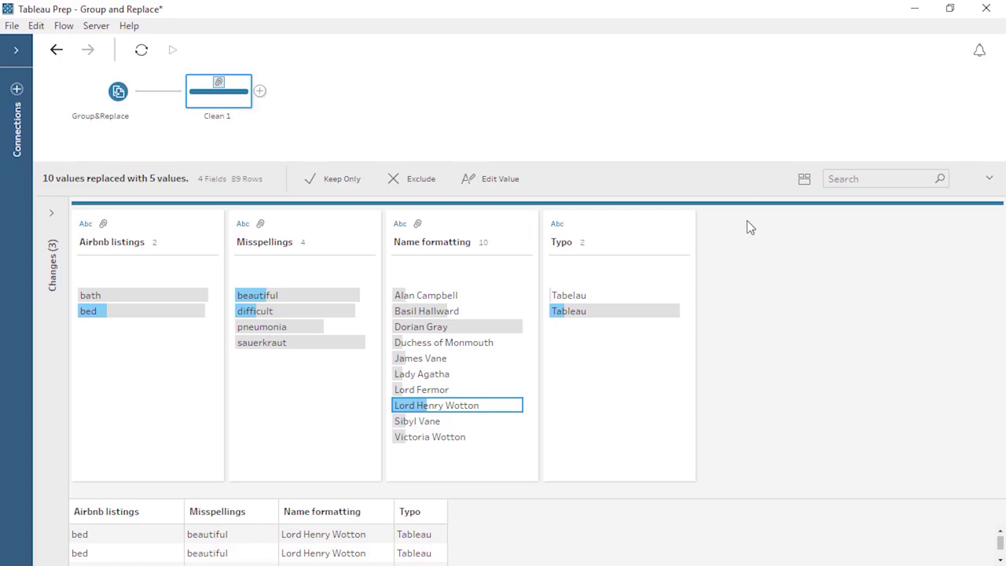
Edit the misspelled value Tabelau in the Typo field to Tableau
left_click(600, 297)
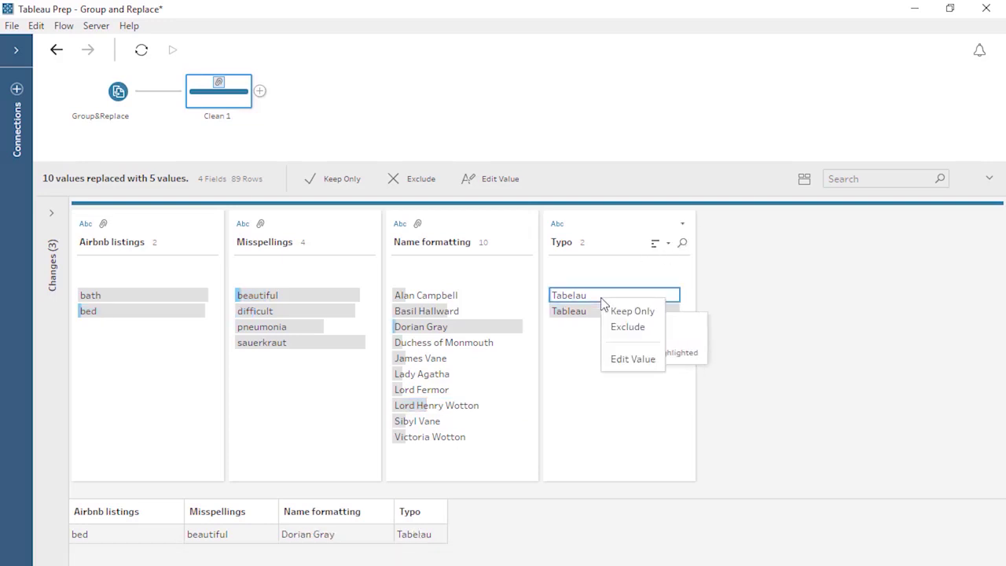
left_click(614, 359)
type("Tableau")
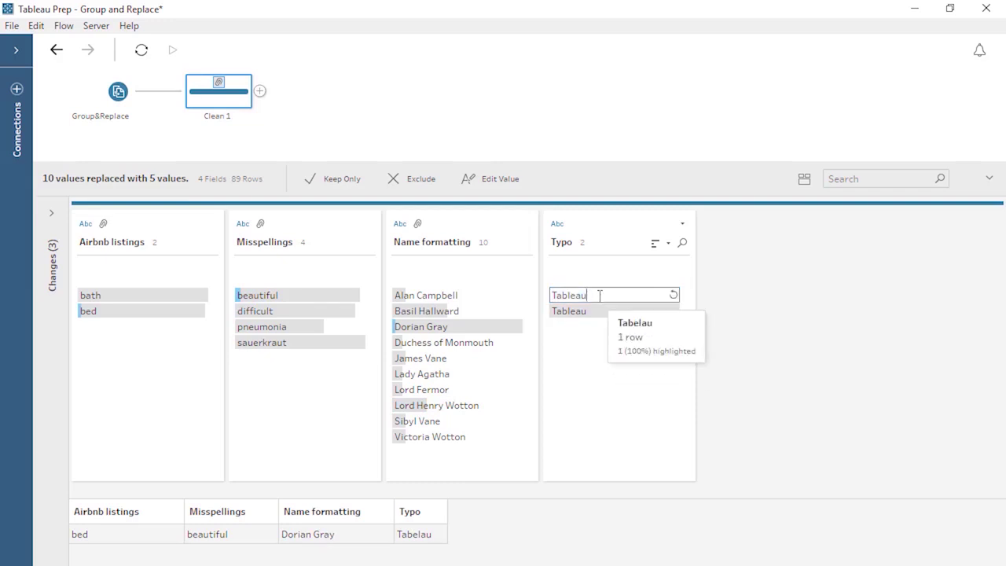
key("Return")
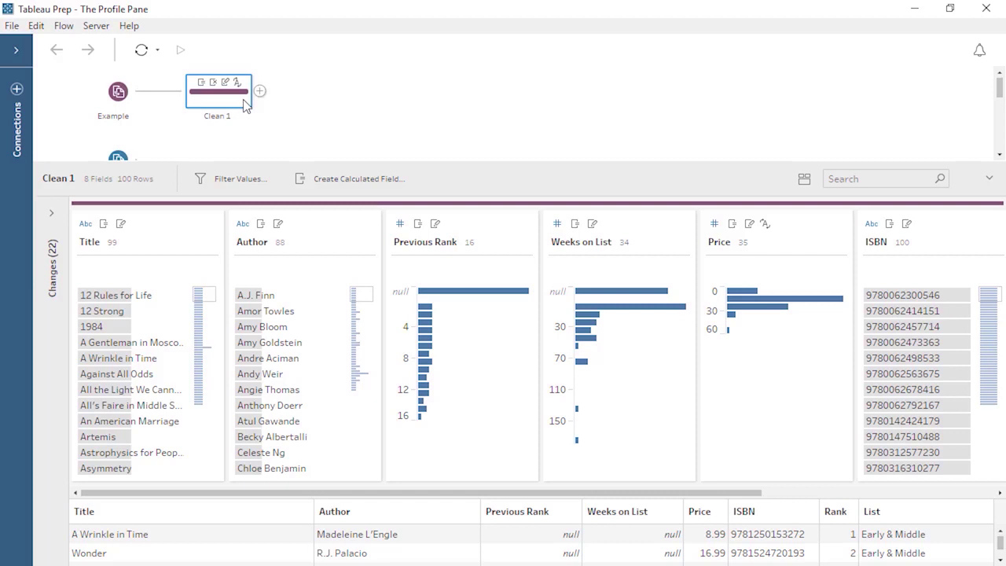
Look through the Title field's values in the Clean 1 step of the Profile Pane flow, down to the later titles
mouse_move(188, 239)
scroll(210, 299, "down", 2)
left_click_drag(210, 299, 213, 353)
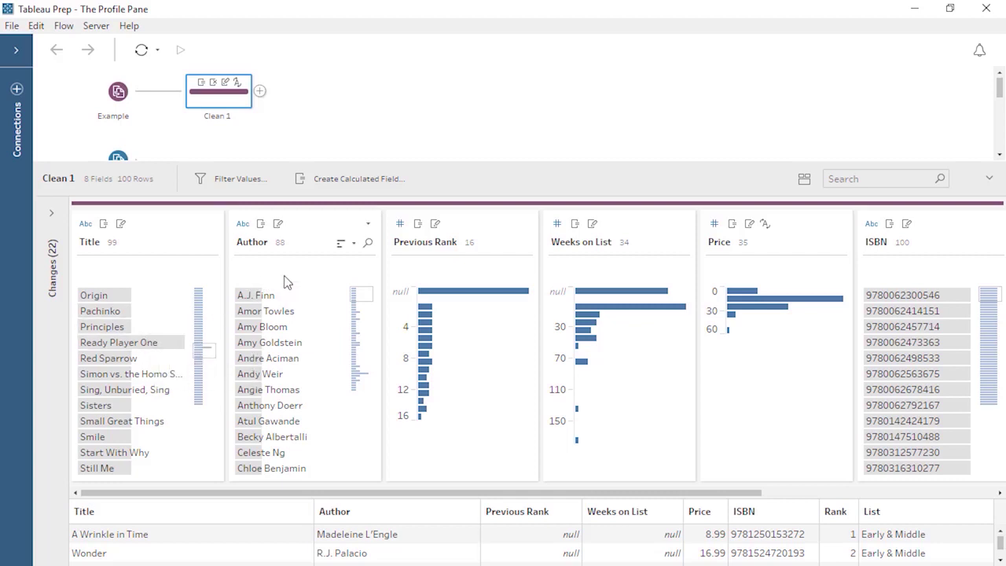
Sort the Author field by descending frequency, highlight the most frequent author's rows and view the related titles
left_click(342, 244)
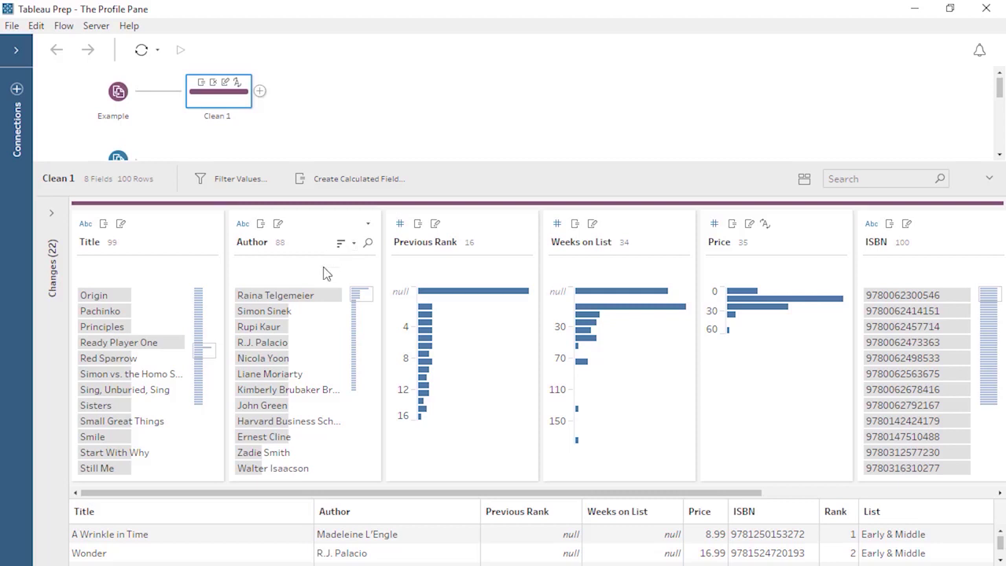
left_click(314, 298)
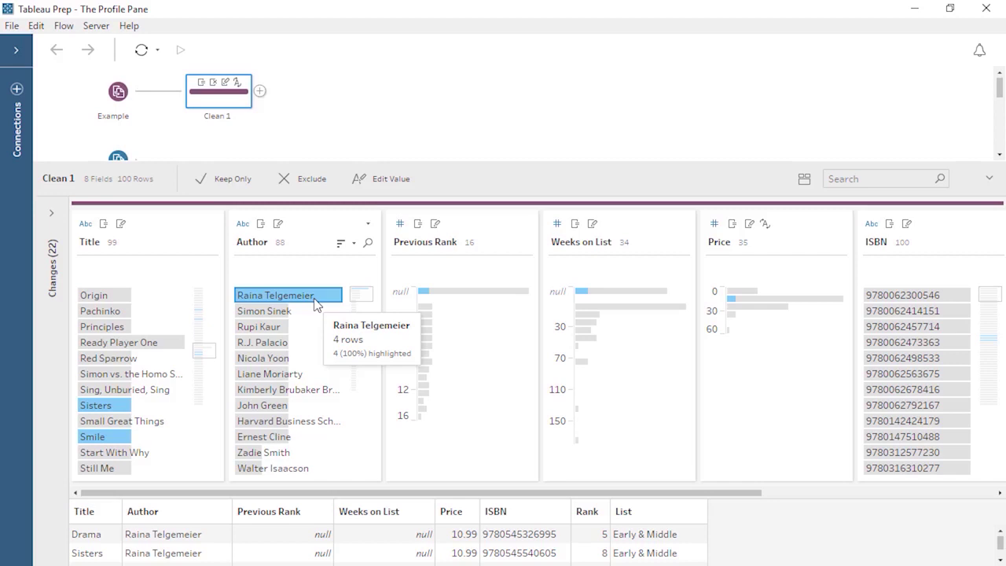
left_click_drag(211, 358, 216, 322)
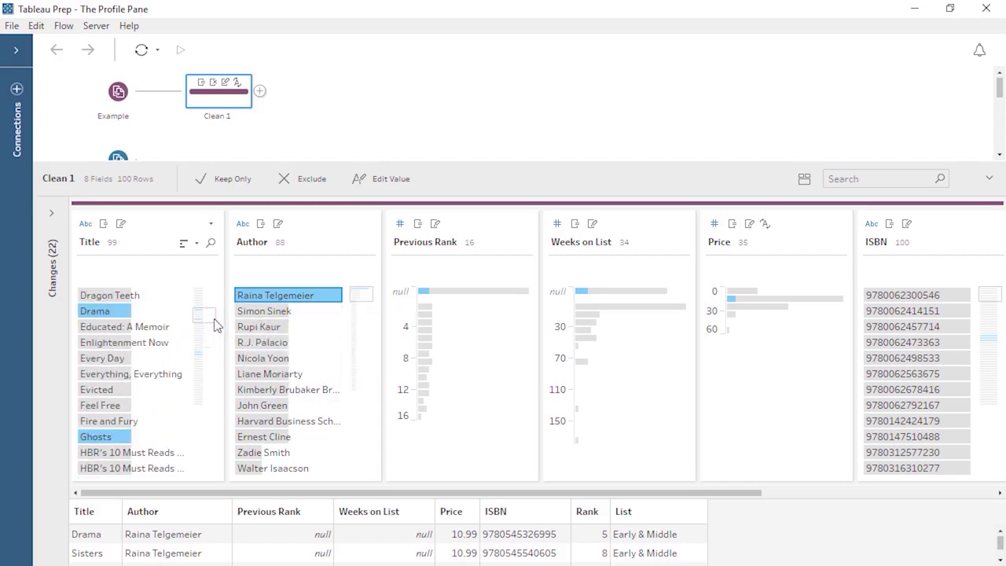
Check the highlighted author's related values in the Price, Rank and List fields, and clear the highlight
mouse_move(734, 303)
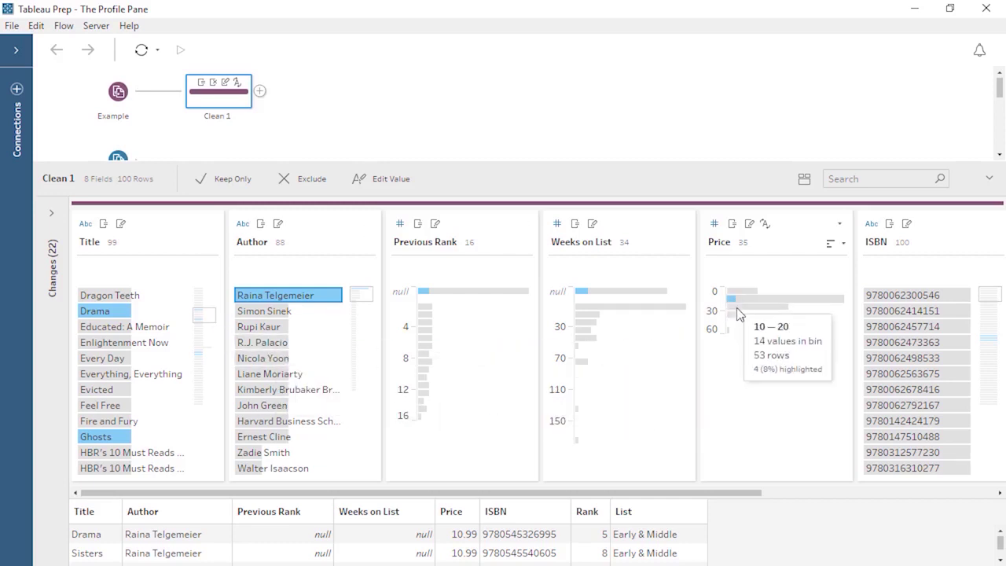
left_click_drag(731, 498, 983, 493)
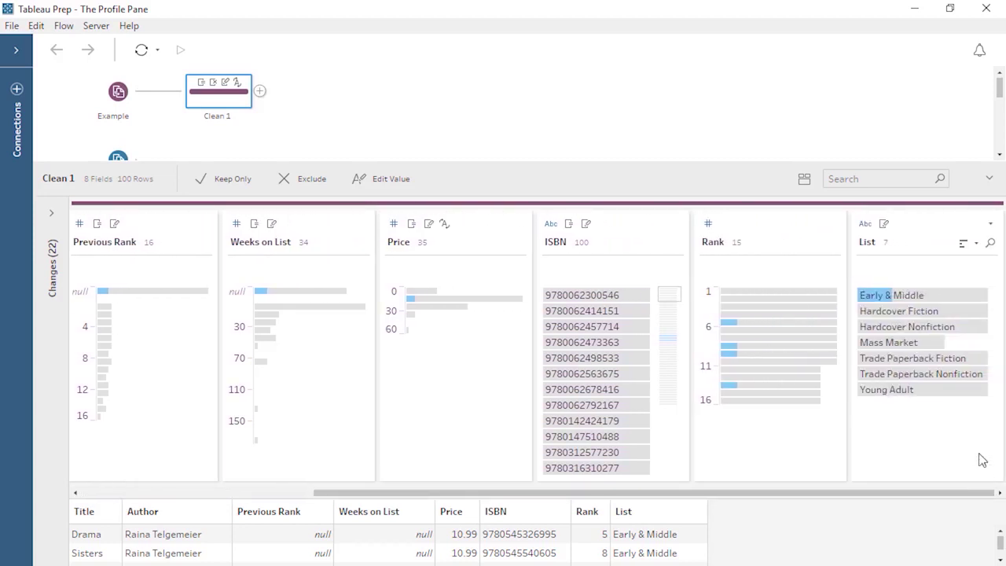
left_click(982, 458)
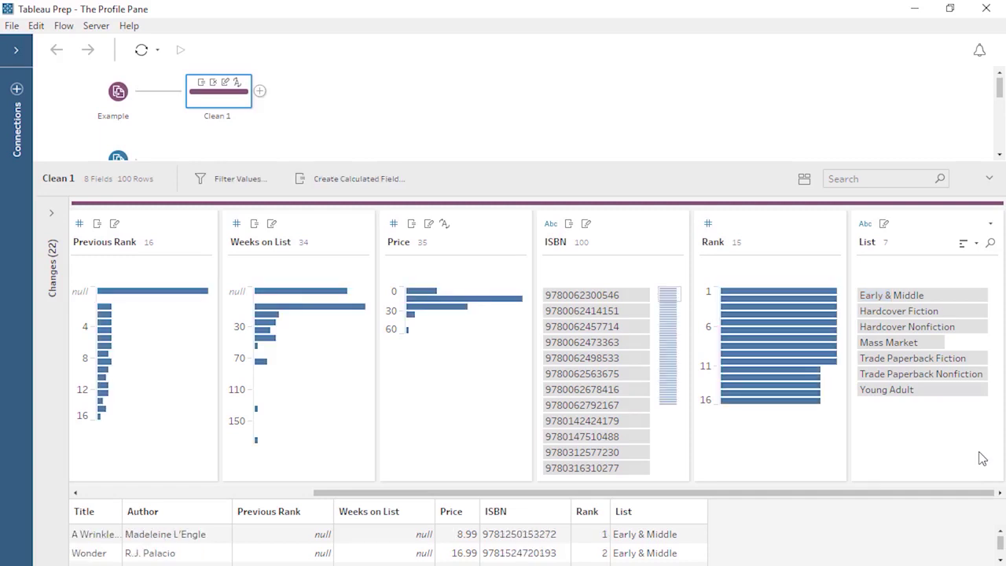
Highlight the null Weeks on List rows, clear the highlight and inspect the 10–20 and 50–60 bins of Price
left_click(277, 292)
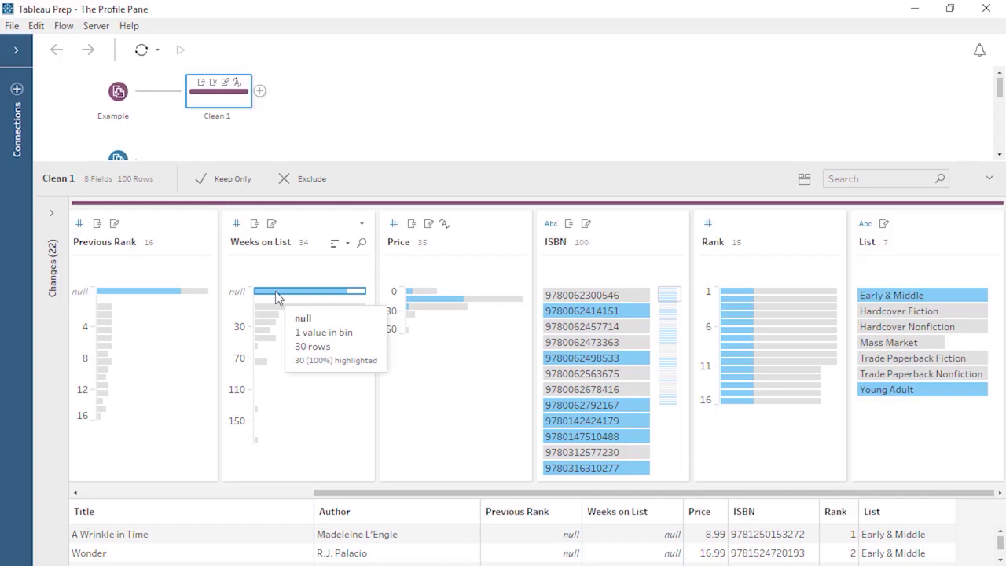
left_click(275, 291)
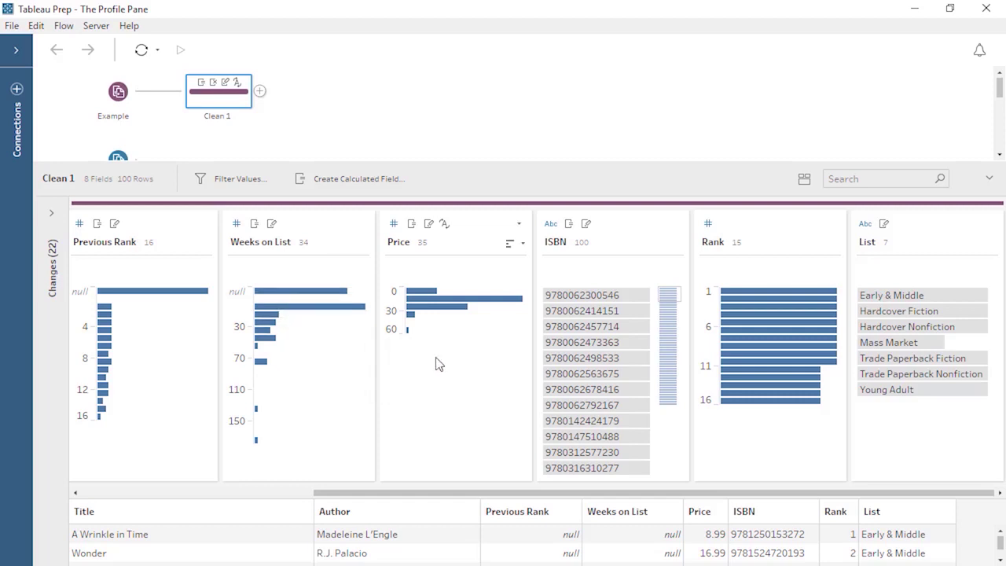
mouse_move(453, 303)
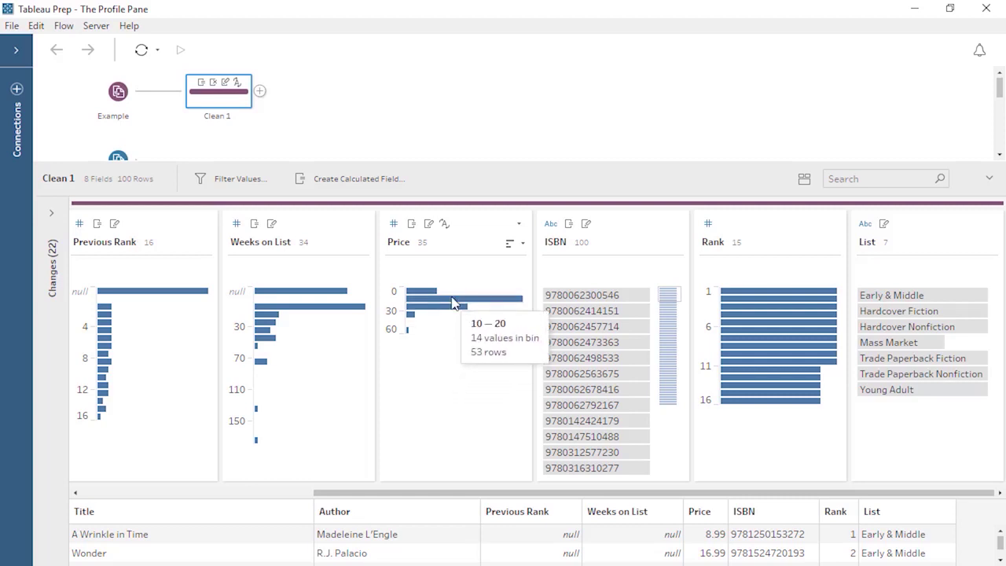
mouse_move(445, 337)
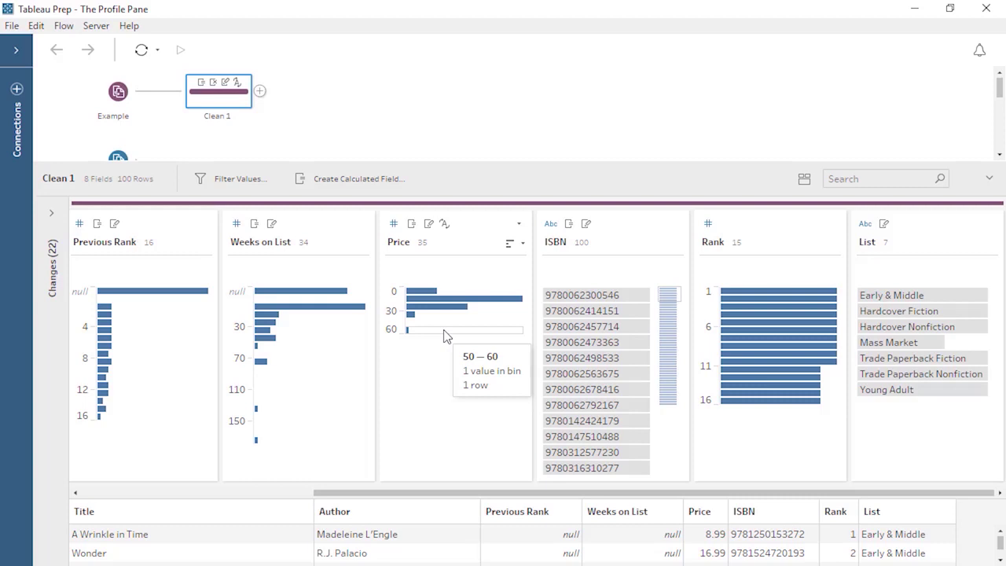
View the Price field in Detail, look through its individual values and return it to Summary
left_click(518, 225)
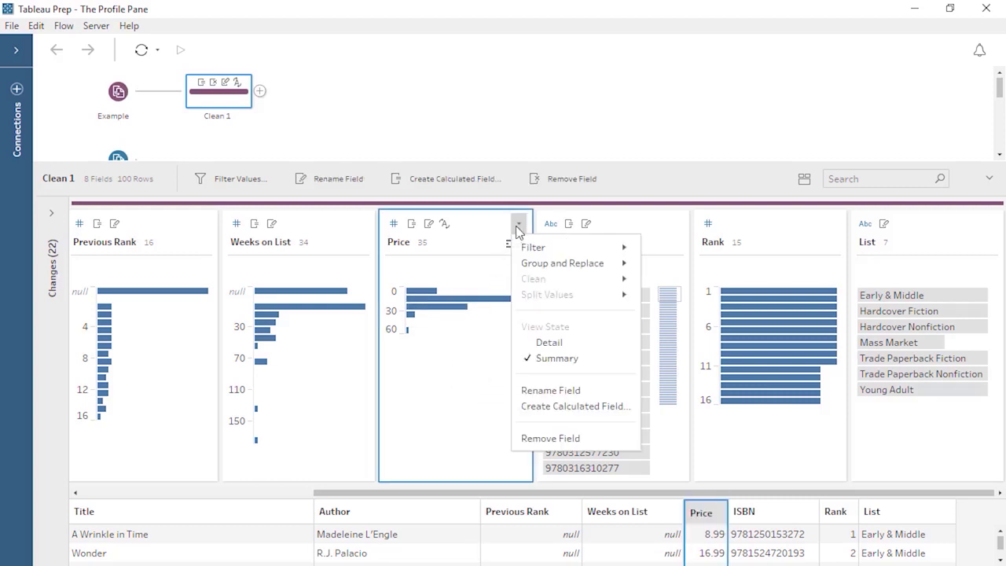
left_click(562, 342)
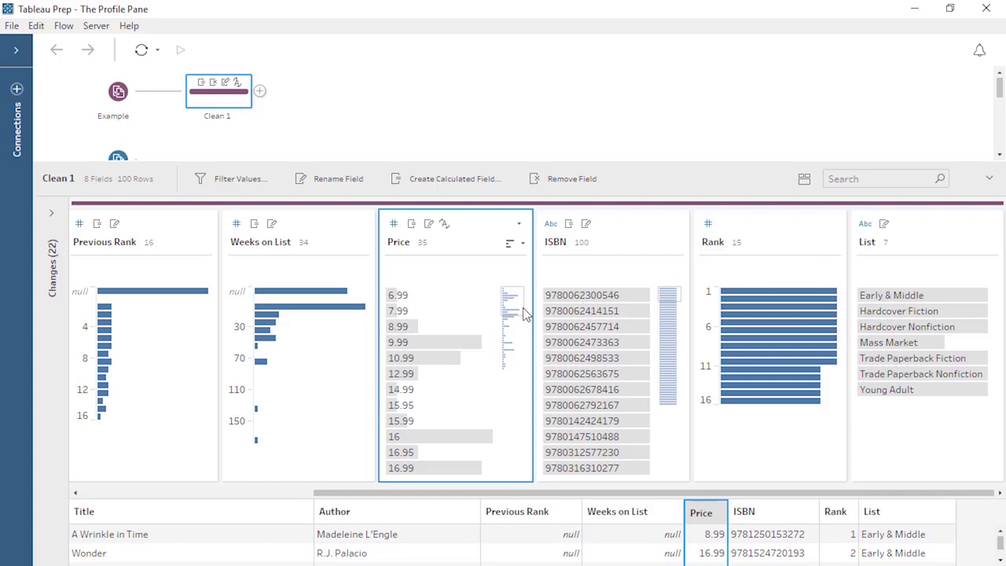
scroll(525, 315, "down", 3)
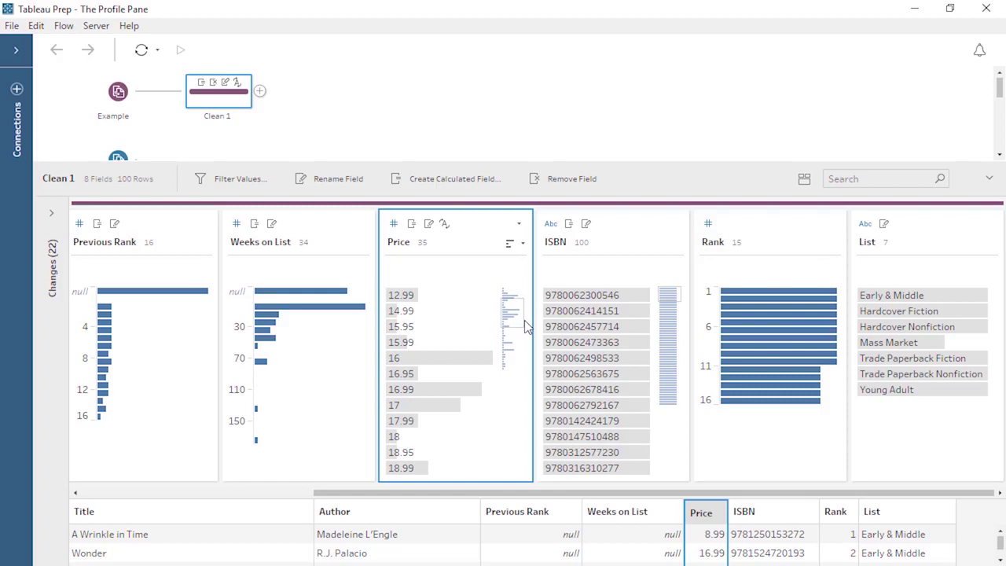
left_click_drag(524, 320, 524, 342)
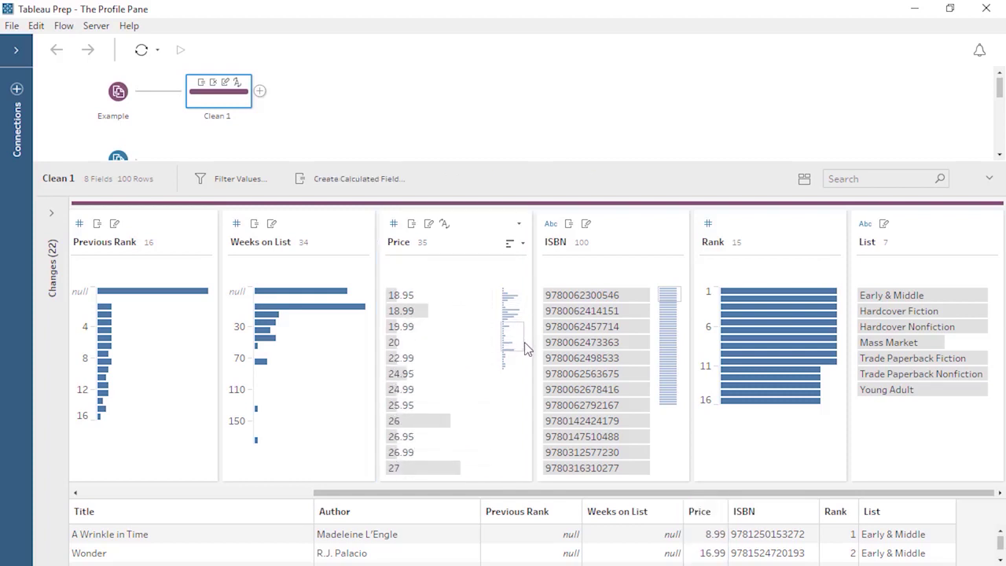
left_click(518, 224)
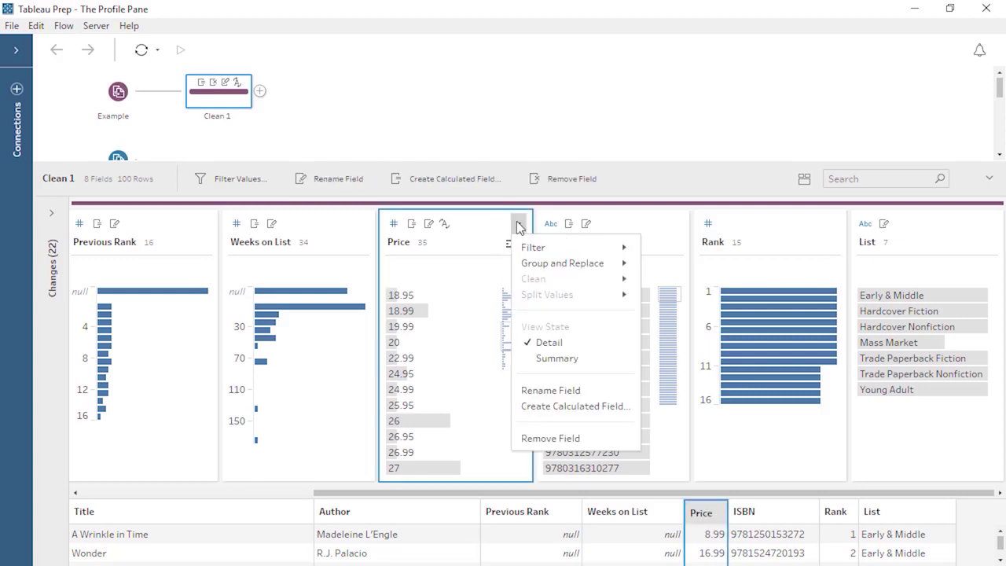
left_click(547, 355)
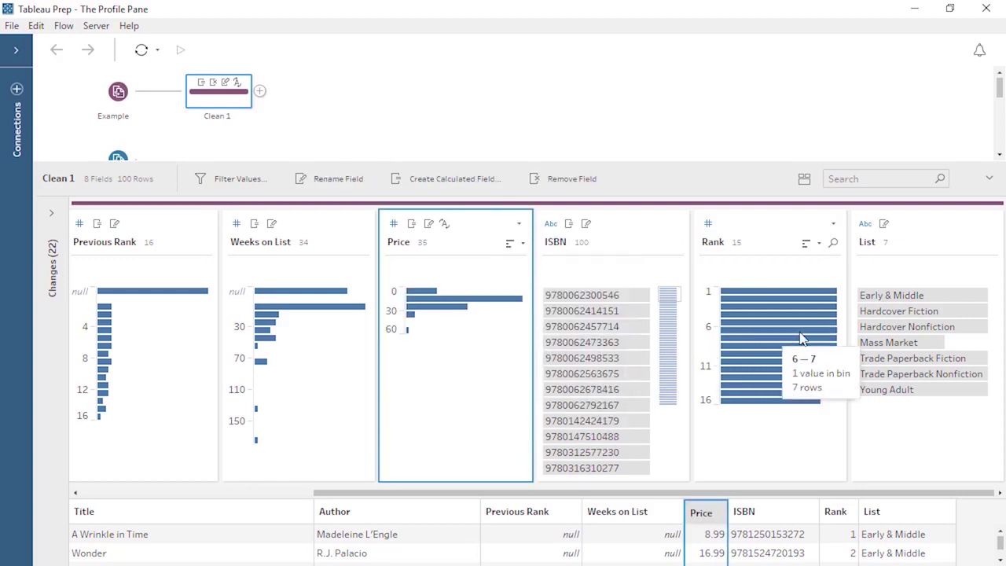
Highlight the Hardcover Nonfiction and Hardcover Fiction rows of the List field to view related values, and clear the highlight
left_click(865, 327)
left_click(868, 312, "ctrl")
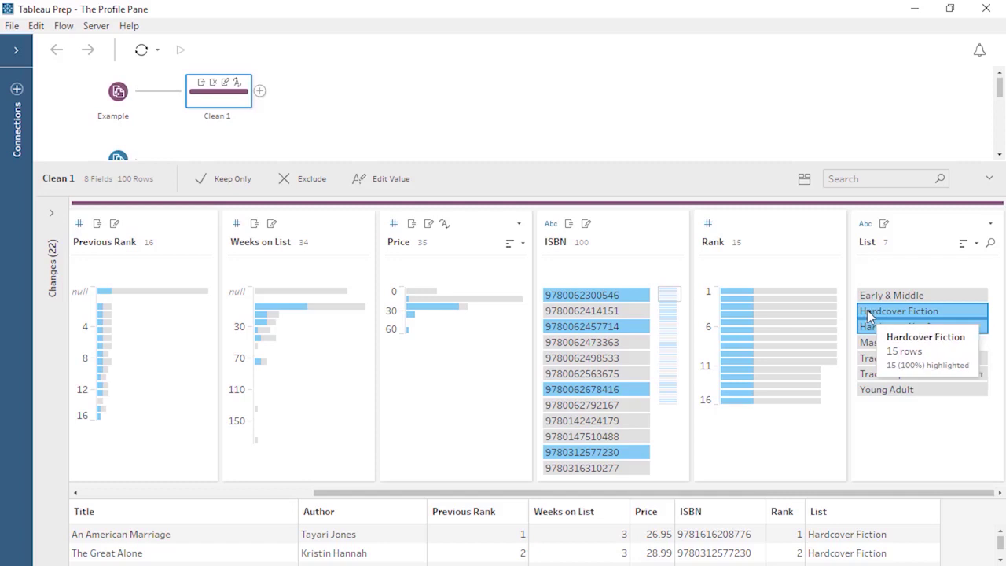
left_click(331, 400)
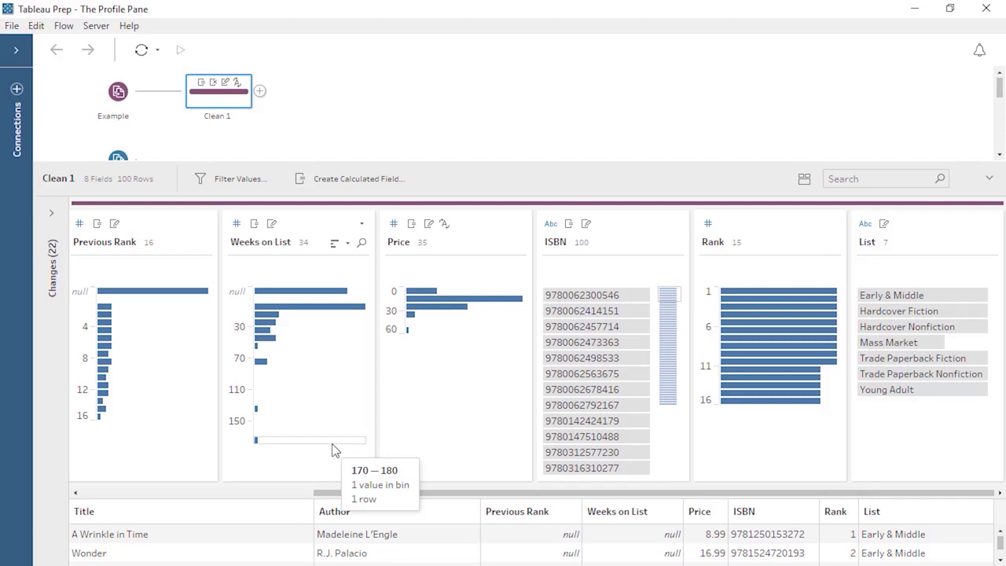
Switch the Weeks on List field to Detail view and look through its values down to the highest
left_click(363, 227)
left_click(370, 343)
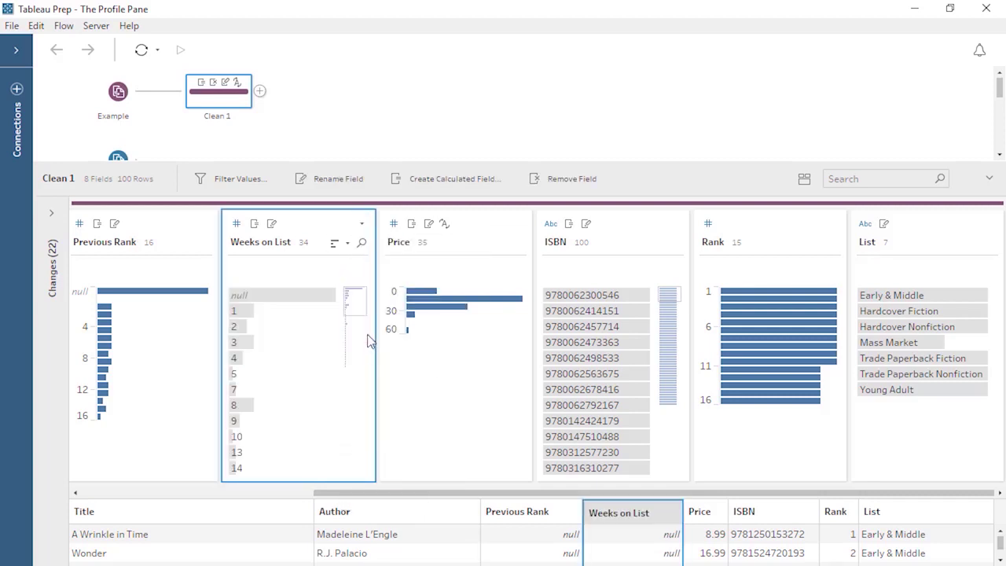
left_click_drag(361, 305, 362, 370)
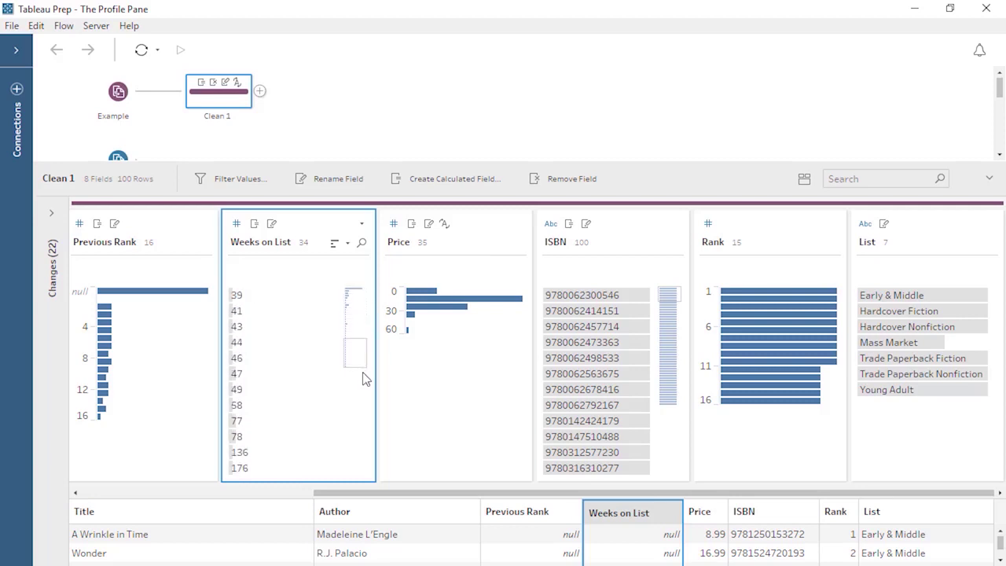
Open the Cleaning step after the February union, highlight the null Title rows and check which week they belong to
left_click_drag(342, 163, 342, 206)
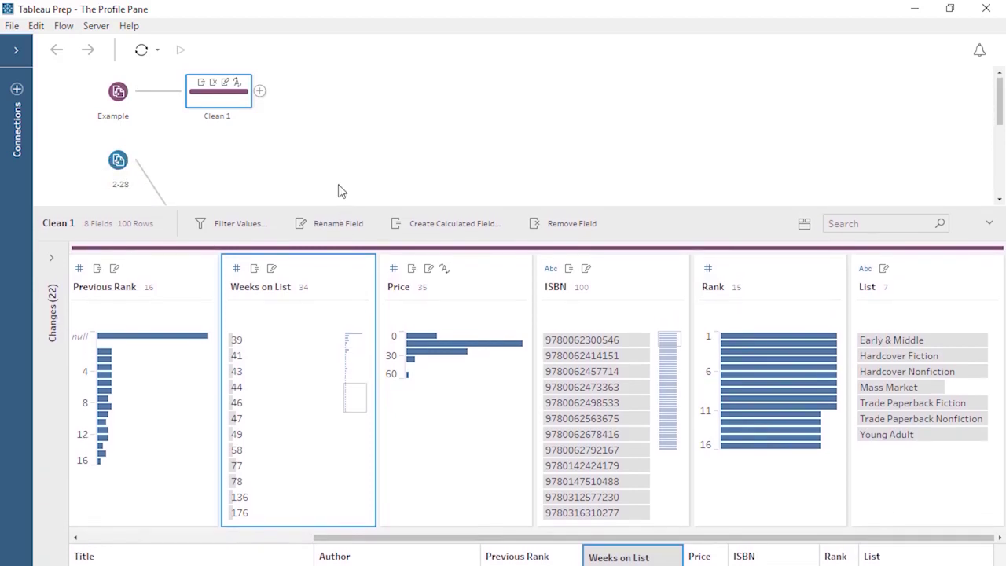
scroll(341, 190, "down", 1)
left_click(342, 159)
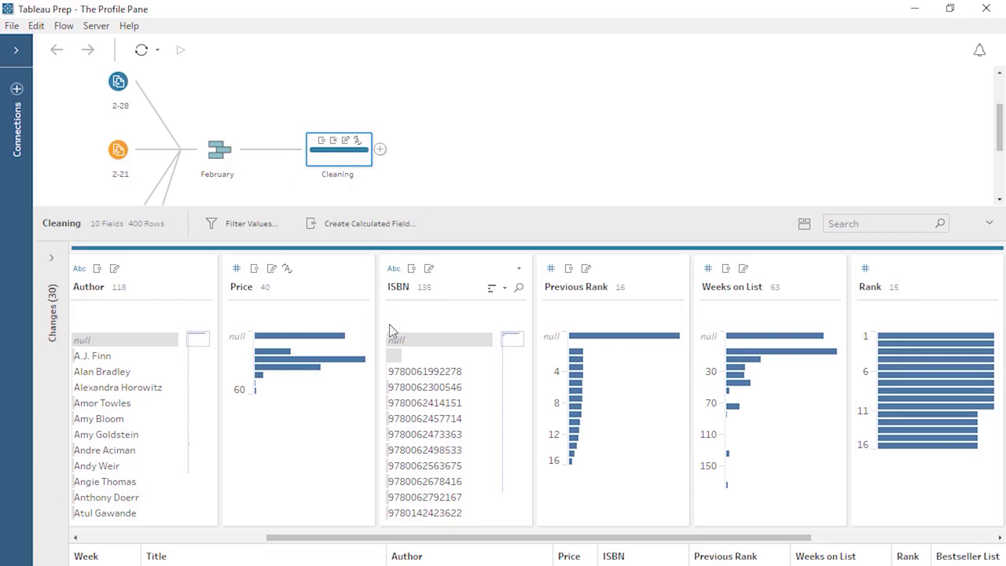
left_click_drag(346, 542, 149, 557)
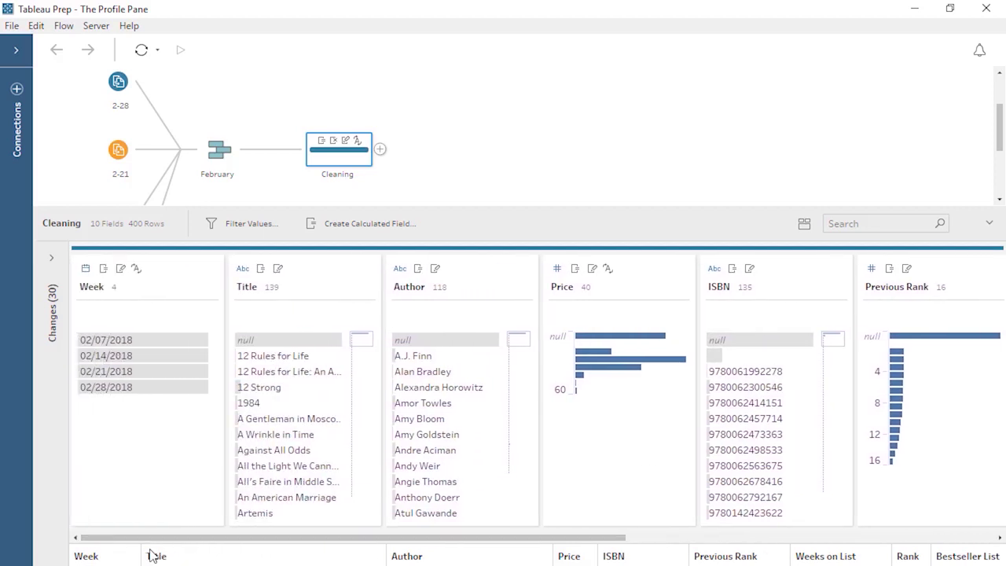
left_click(264, 341)
mouse_move(186, 357)
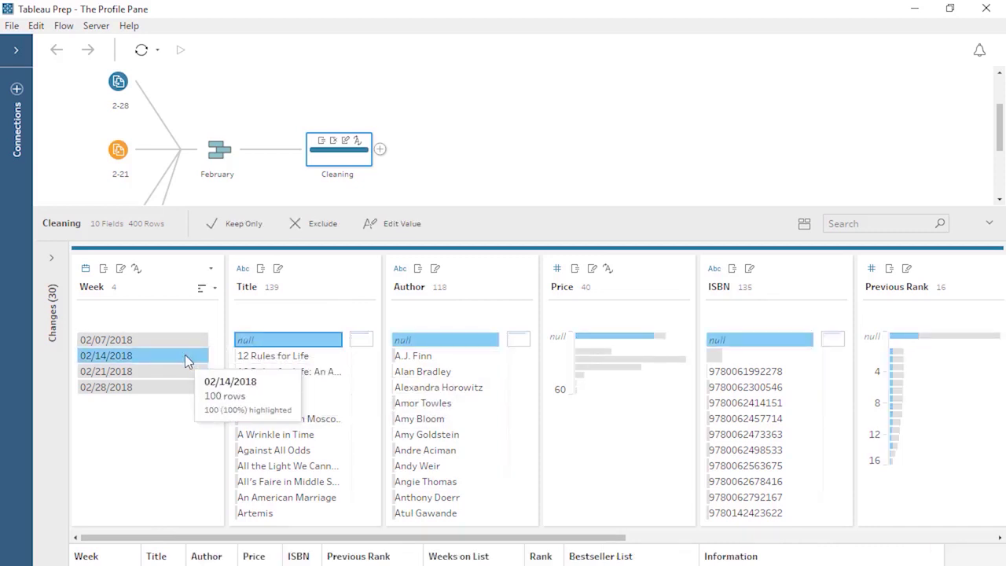
Insert a cleaning step between the 2-14 input and the February union
scroll(210, 161, "down", 2)
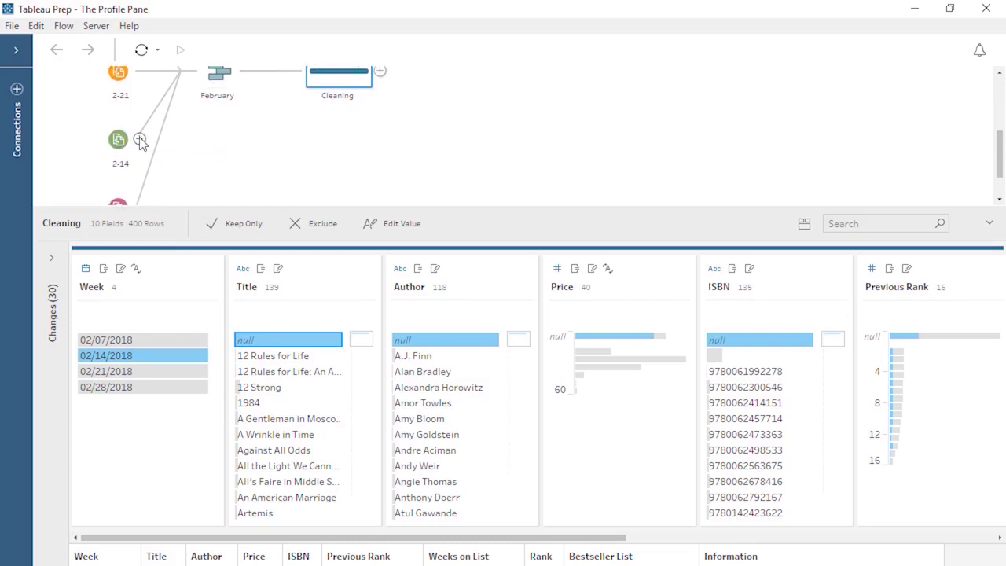
left_click(140, 141)
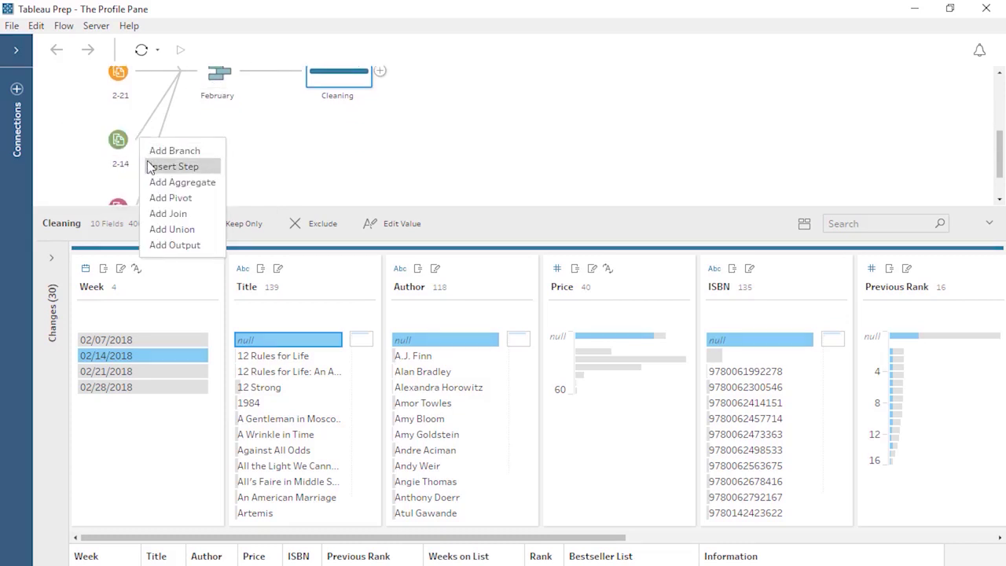
left_click(151, 167)
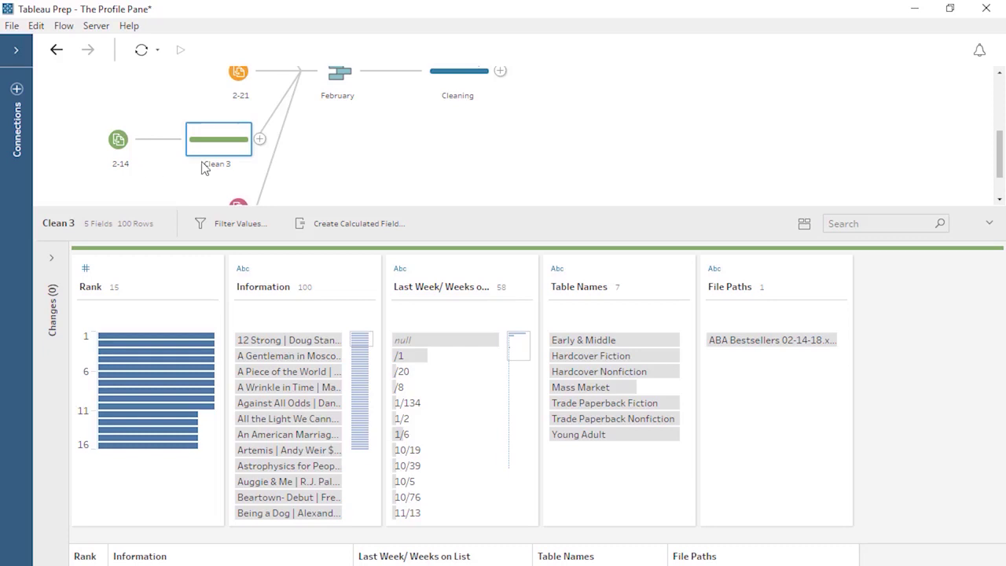
Insert a cleaning step between the 2-7 input and the February union
scroll(224, 167, "down", 1)
left_click(260, 162)
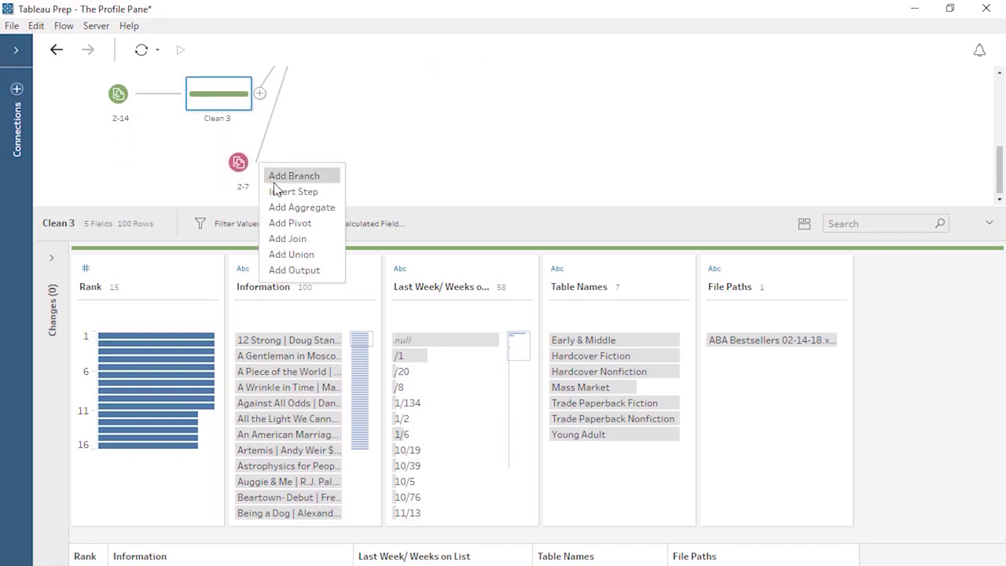
left_click(277, 191)
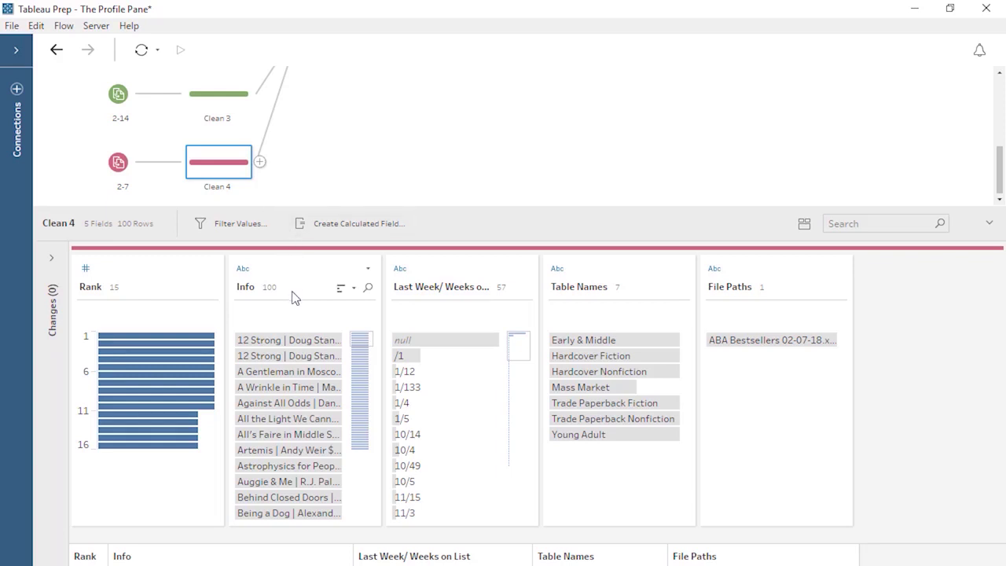
Check the 2-14 branch's field names, show only mismatched fields in the February union and merge Information into Info
left_click(236, 102)
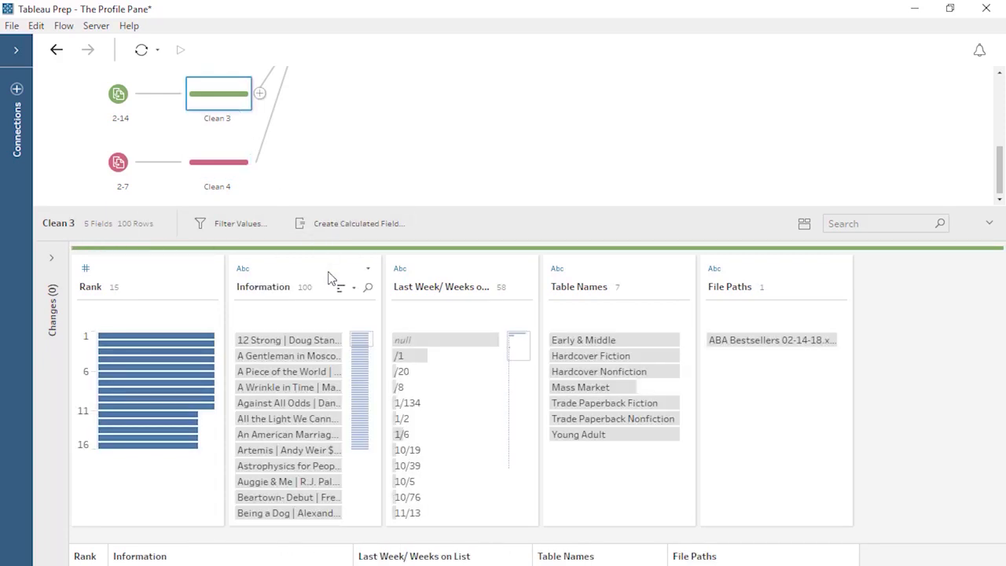
scroll(343, 180, "up", 2)
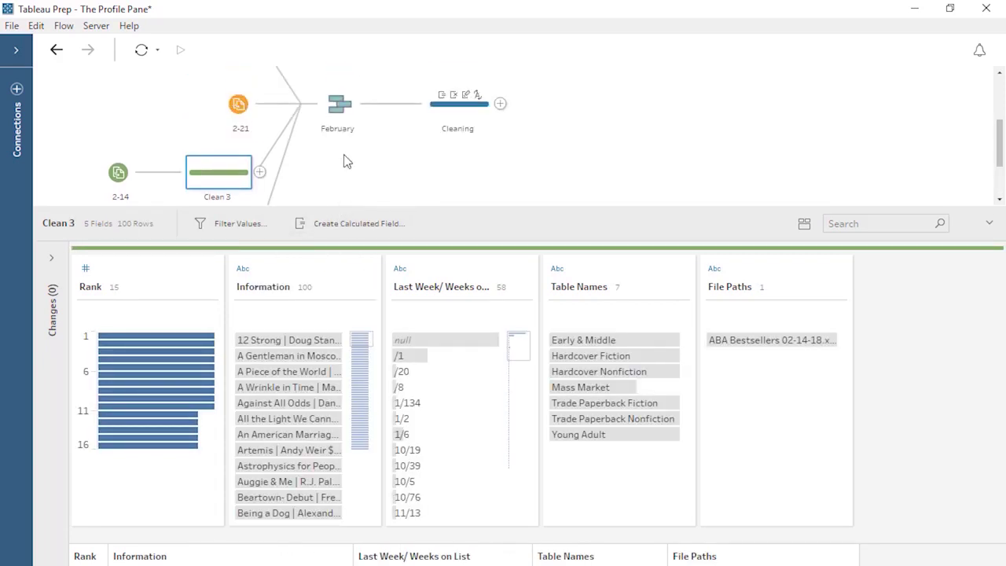
left_click(339, 110)
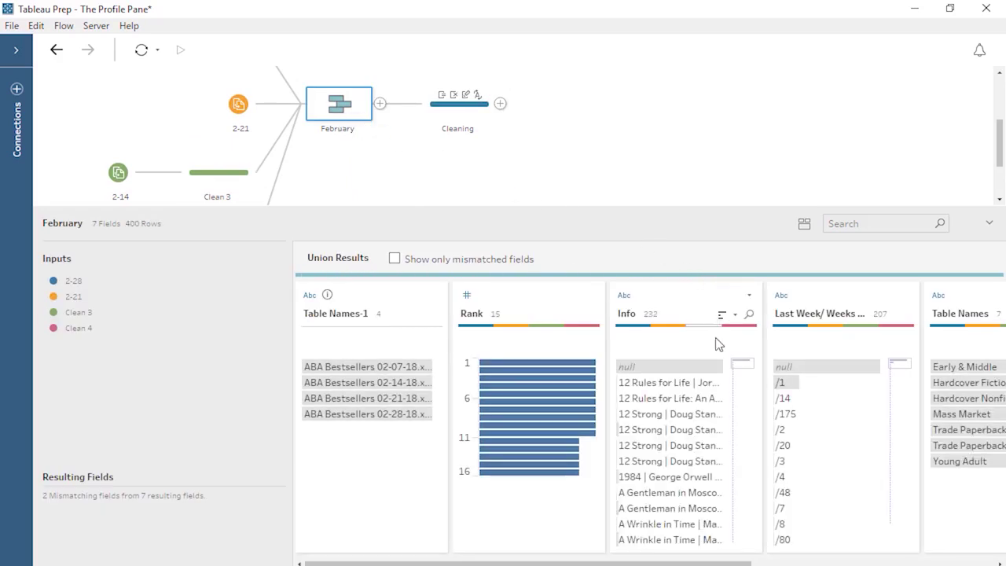
left_click(395, 259)
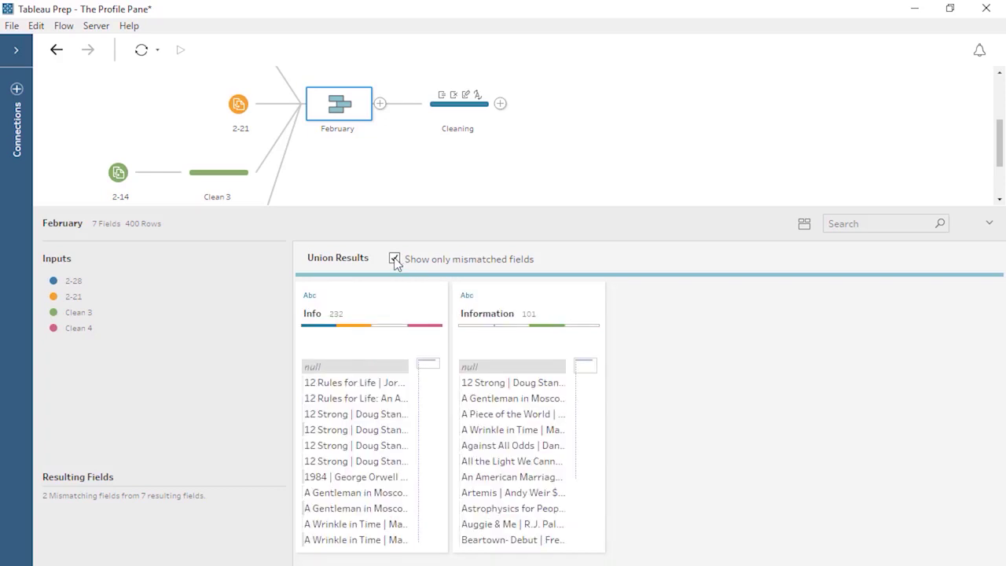
left_click_drag(485, 292, 365, 304)
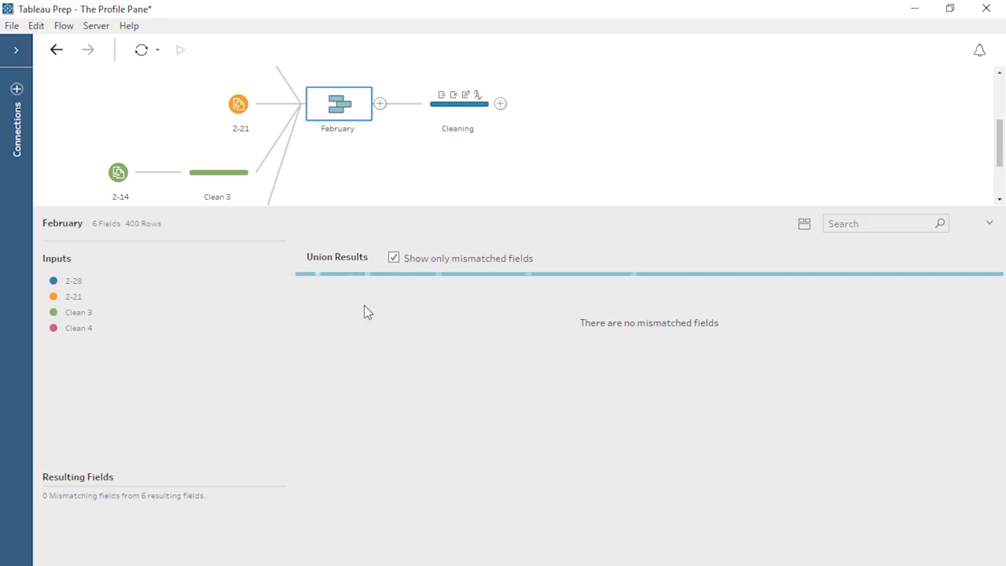
Return to the Cleaning step, inspect the null Price bin and highlight the blank ISBN rows to view related values
left_click(440, 119)
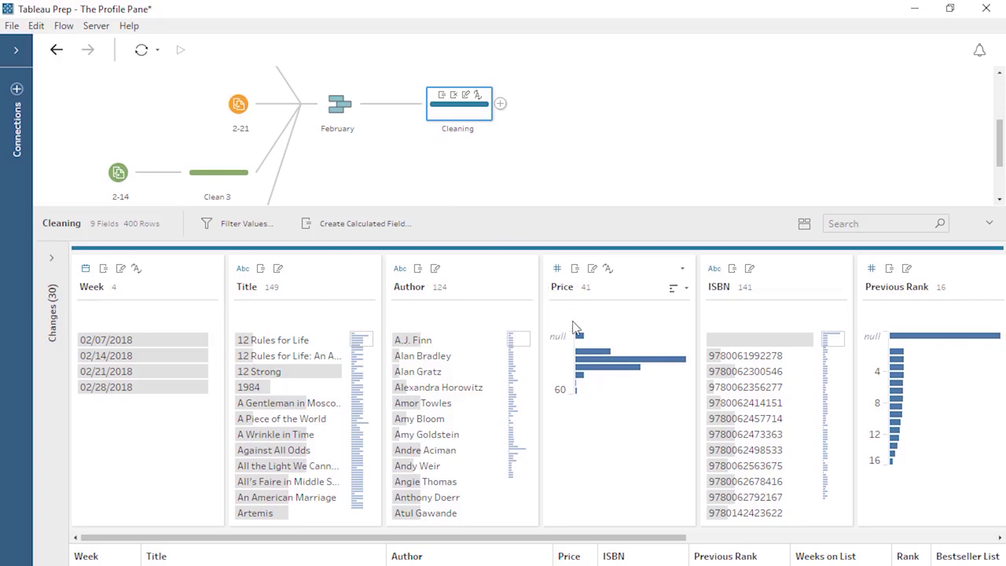
mouse_move(581, 338)
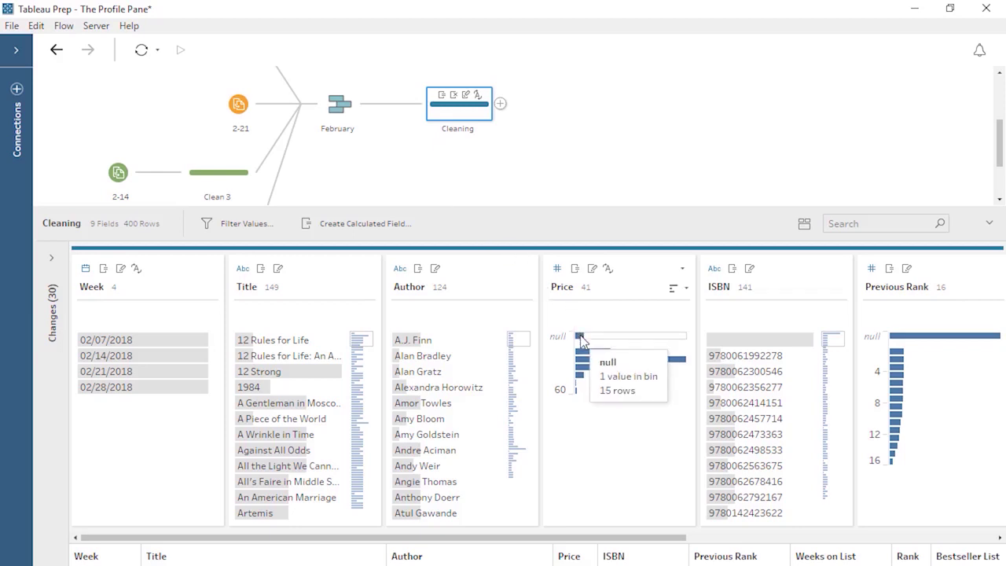
mouse_move(717, 342)
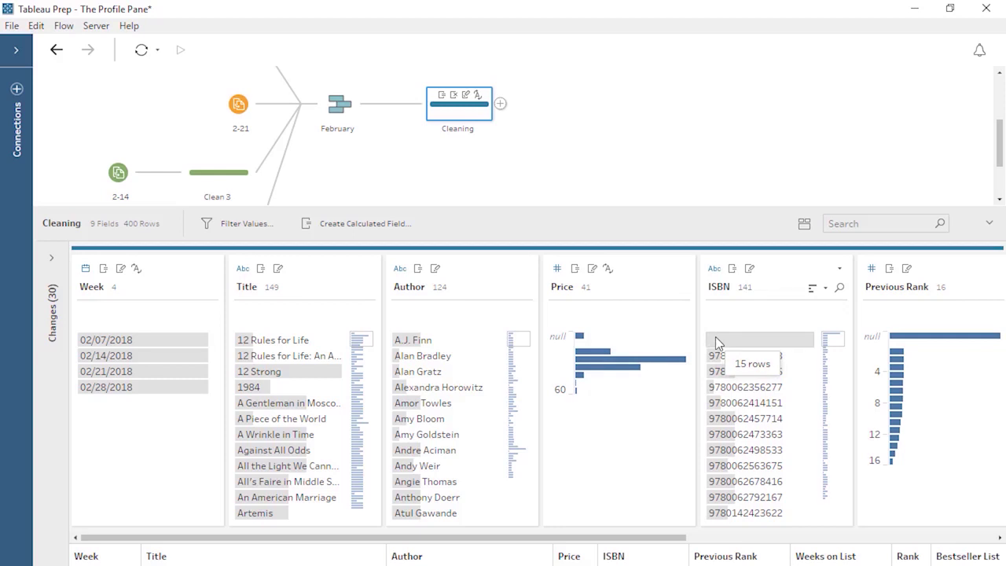
left_click(717, 339)
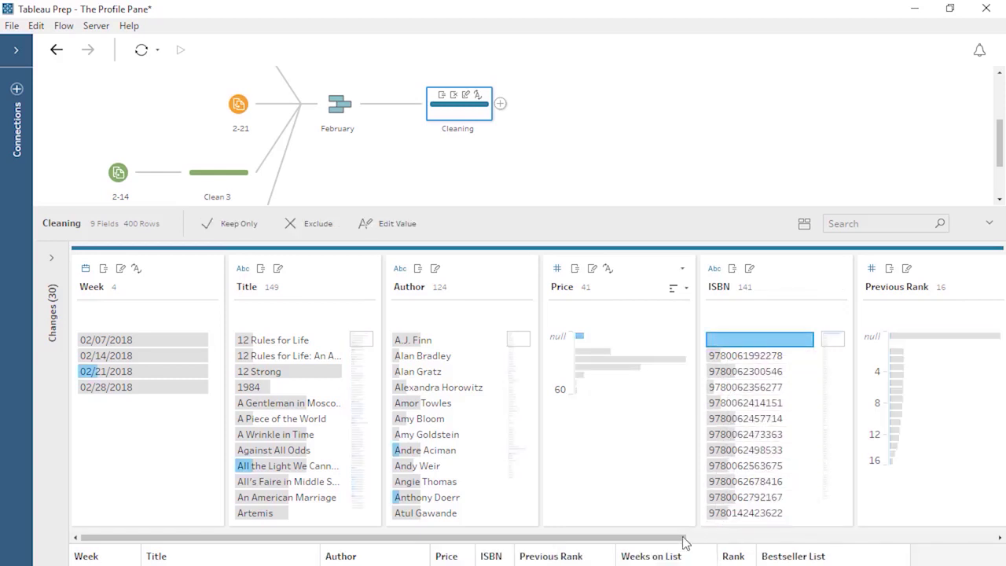
Insert a cleaning step between the 2-21 input and the February union
left_click_drag(685, 542, 621, 557)
left_click(623, 556)
left_click(250, 105)
left_click(259, 104)
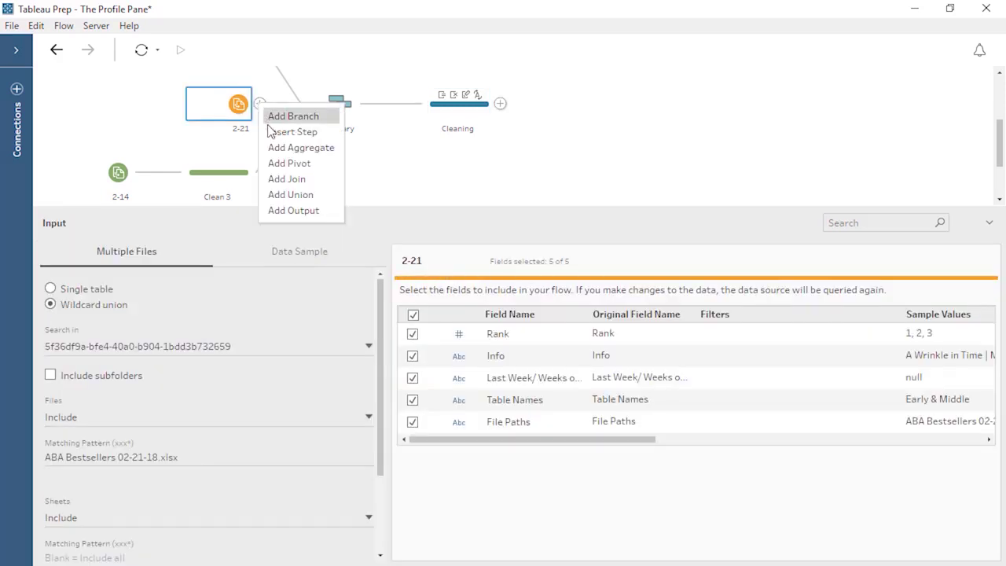
left_click(268, 129)
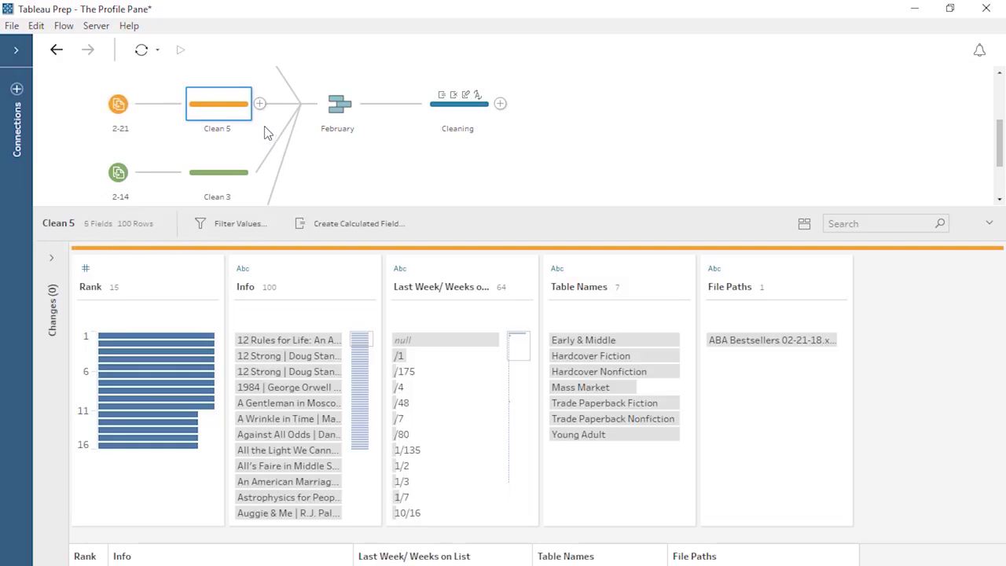
Highlight Trade Paperback Fiction under Table Names in the 2-21 cleaning step and examine its rows in the data grid
left_click(598, 403)
left_click(803, 224)
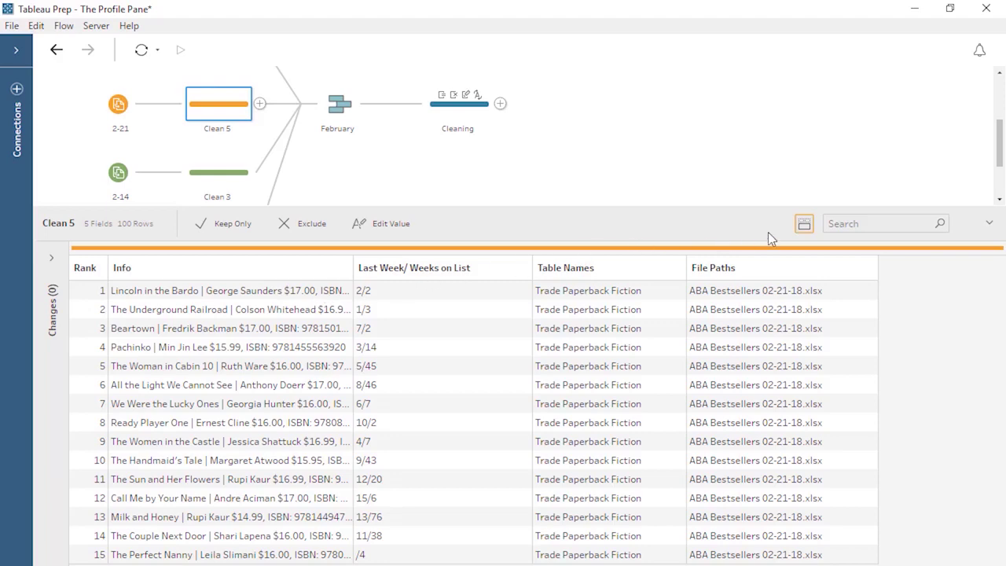
left_click(803, 226)
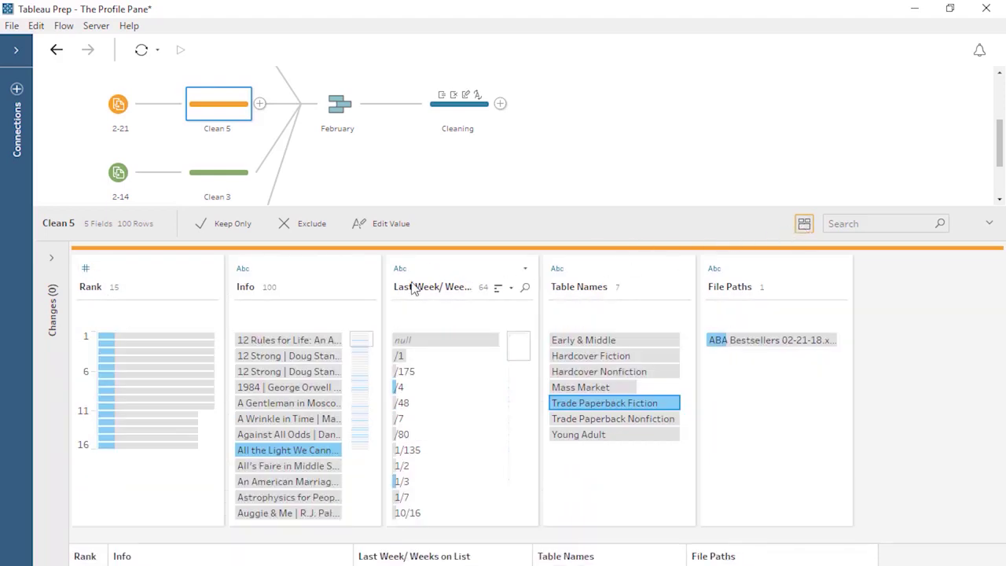
Replace Info with the calculation REGEXP_REPLACE([Info], ", ISBN:", " | ISBN:") in the 2-21 cleaning step and return to the Cleaning step
left_click(366, 272)
left_click(386, 449)
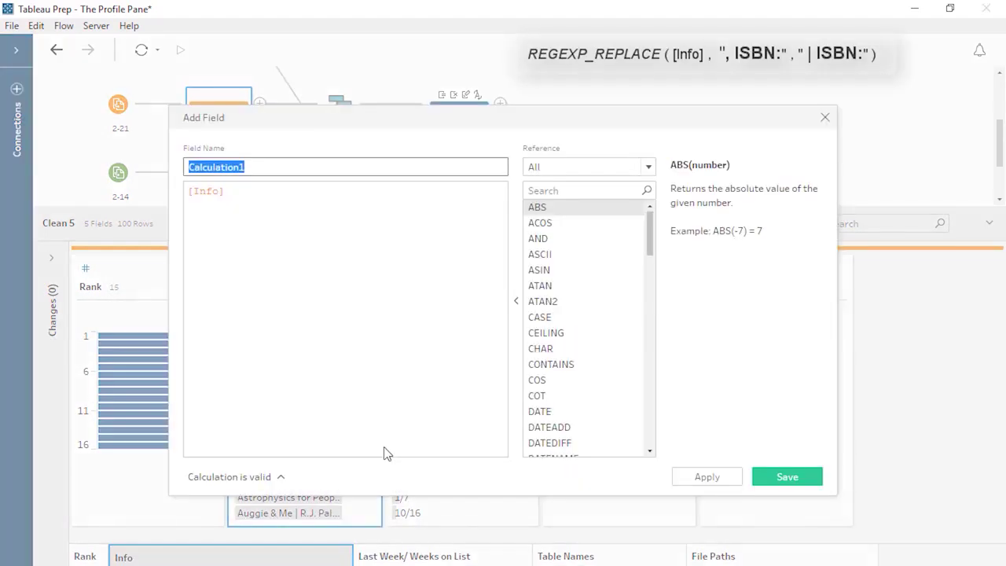
left_click_drag(189, 220, 184, 196)
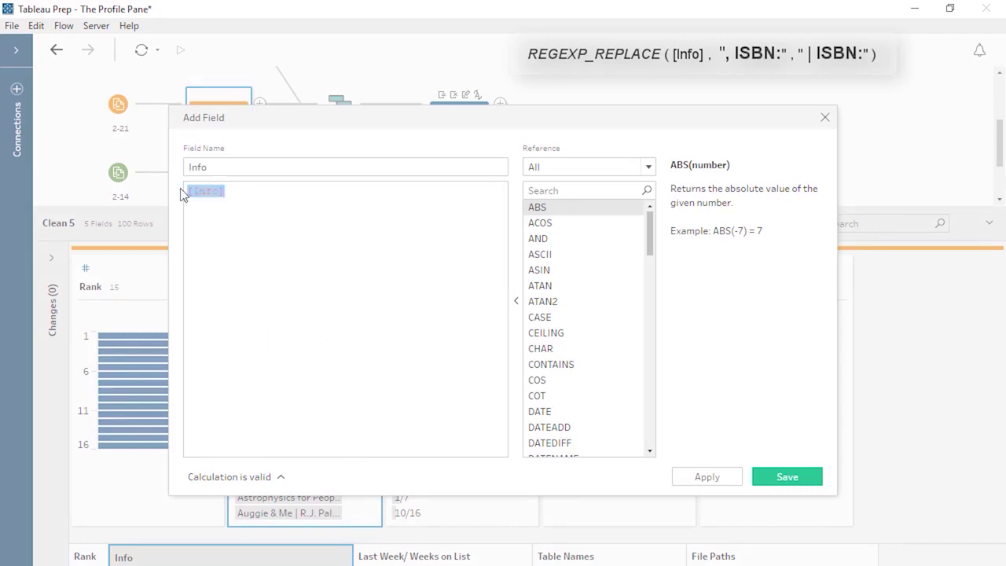
type("REGEXP_REPLACE([Info], \", ISBN:\", \" | ISBN:\")")
left_click(778, 478)
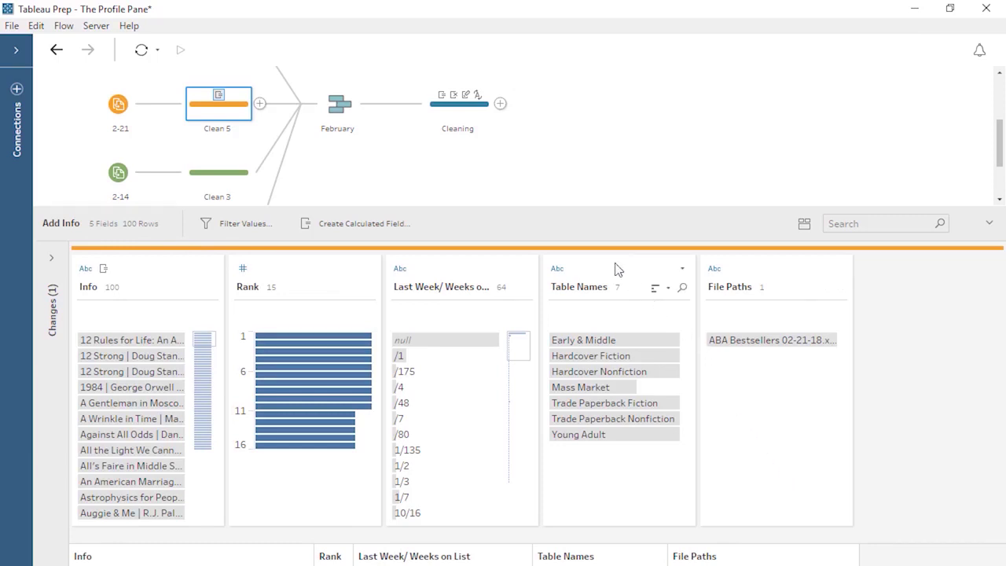
left_click(472, 115)
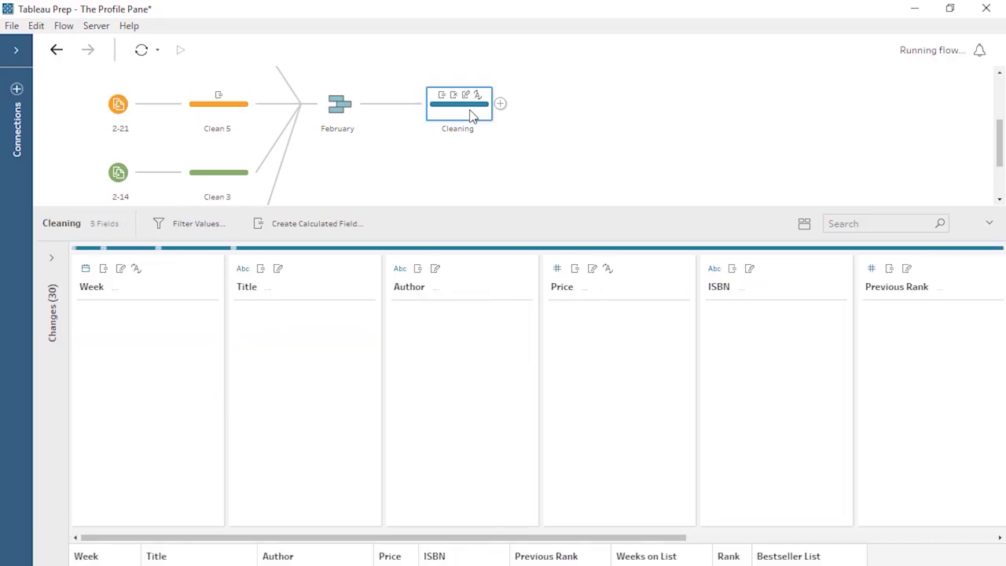
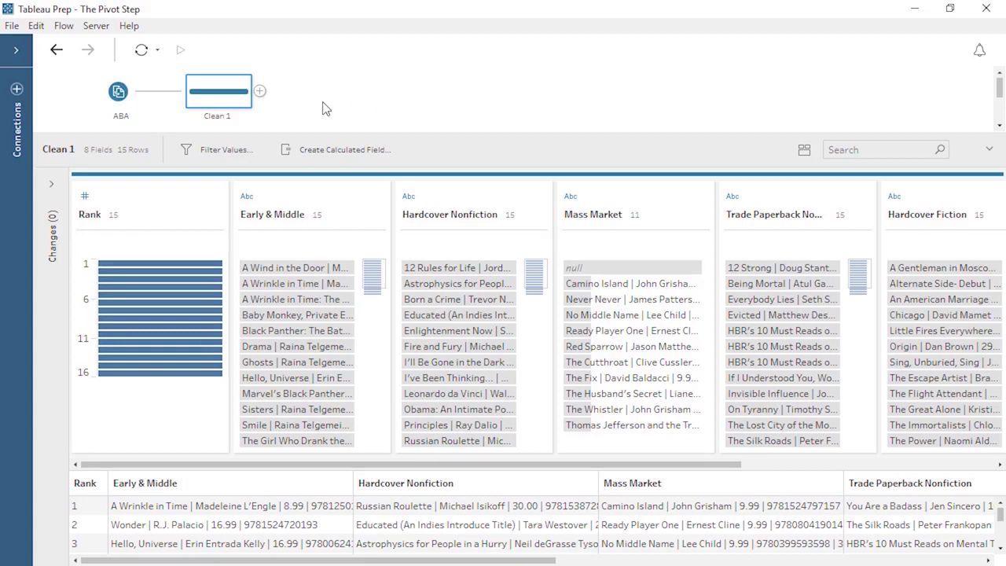
Add a pivot step after Clean 1 in the ABA flow and pivot all fields except Rank
left_click(259, 92)
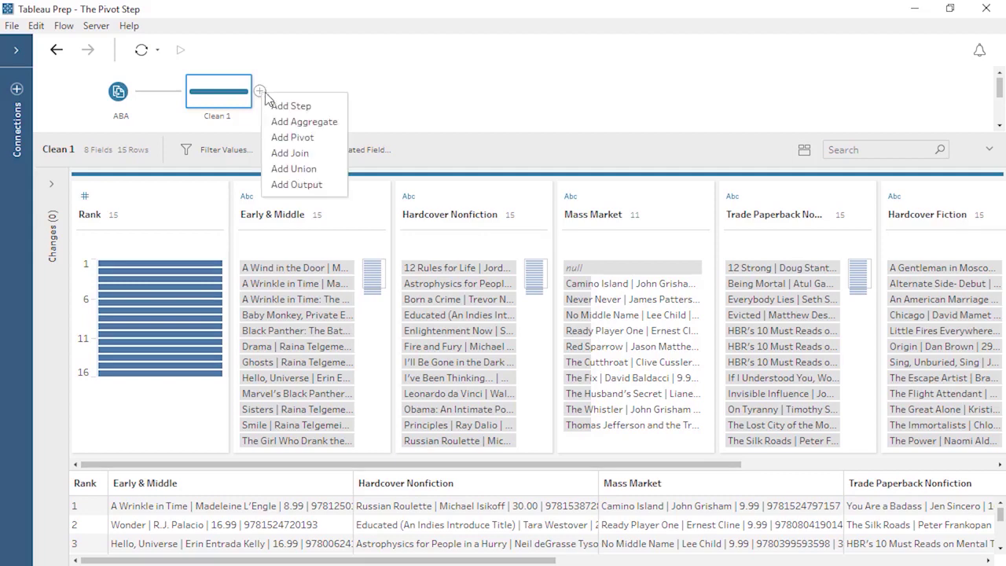
left_click(297, 138)
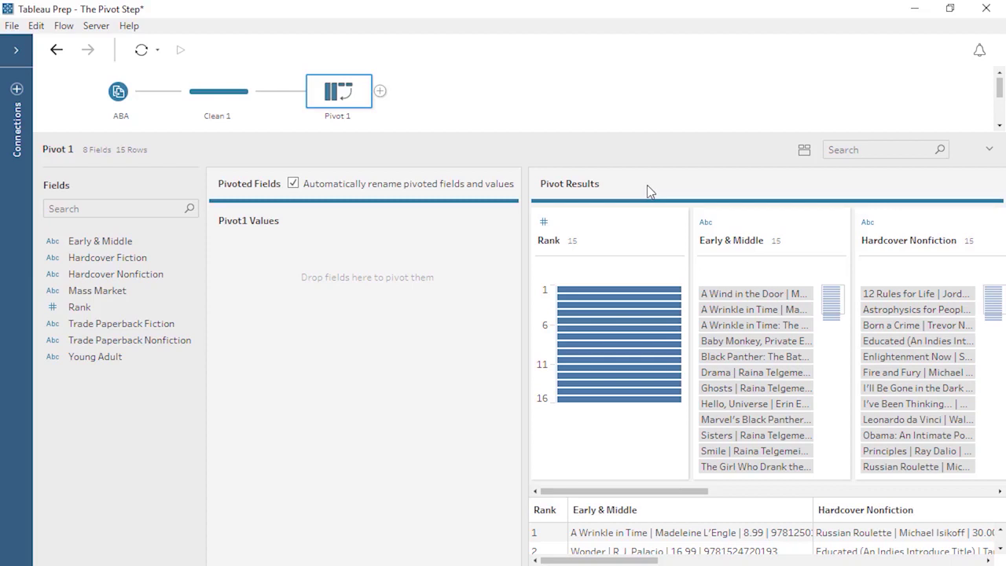
left_click(132, 239)
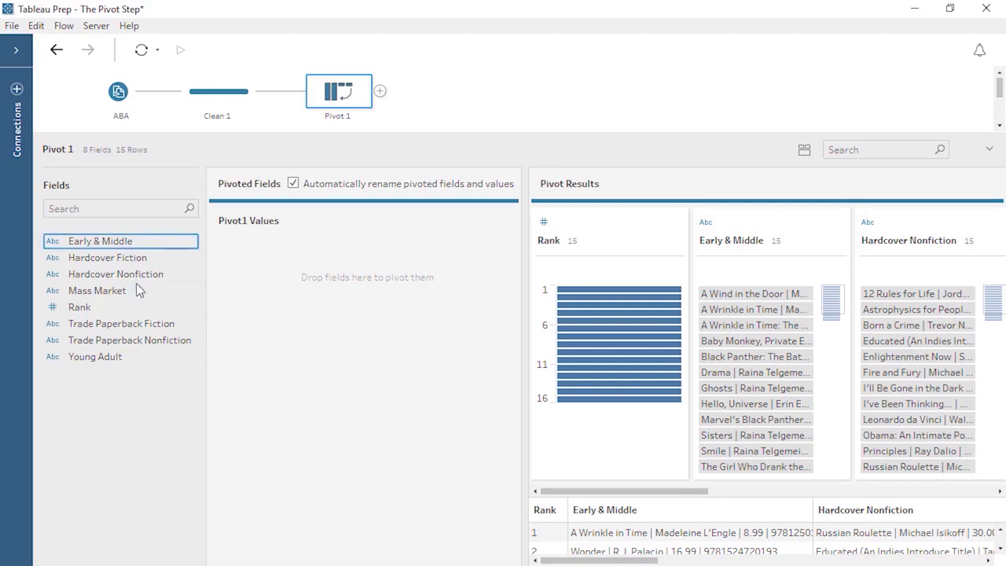
left_click(136, 360, "shift")
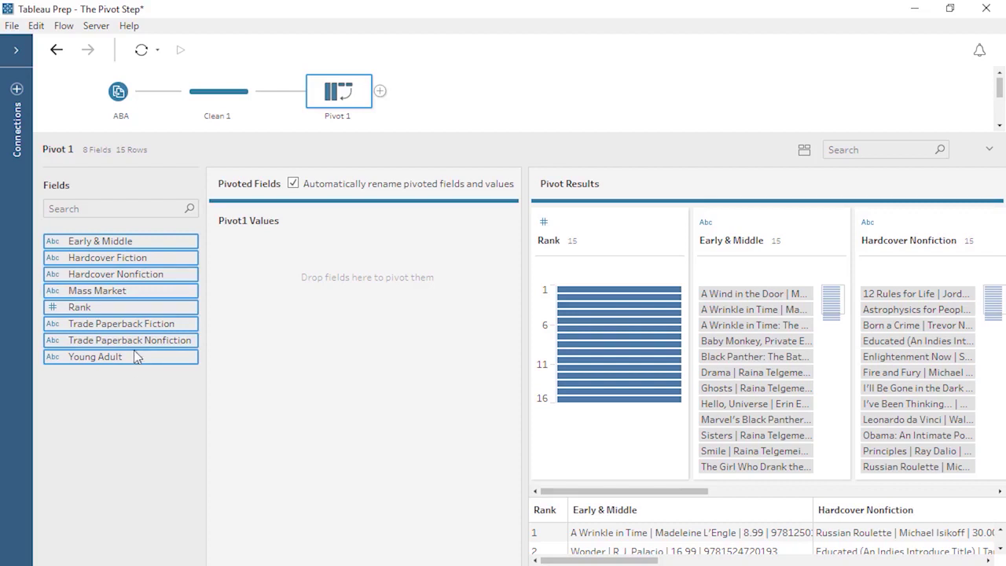
left_click(131, 307, "ctrl")
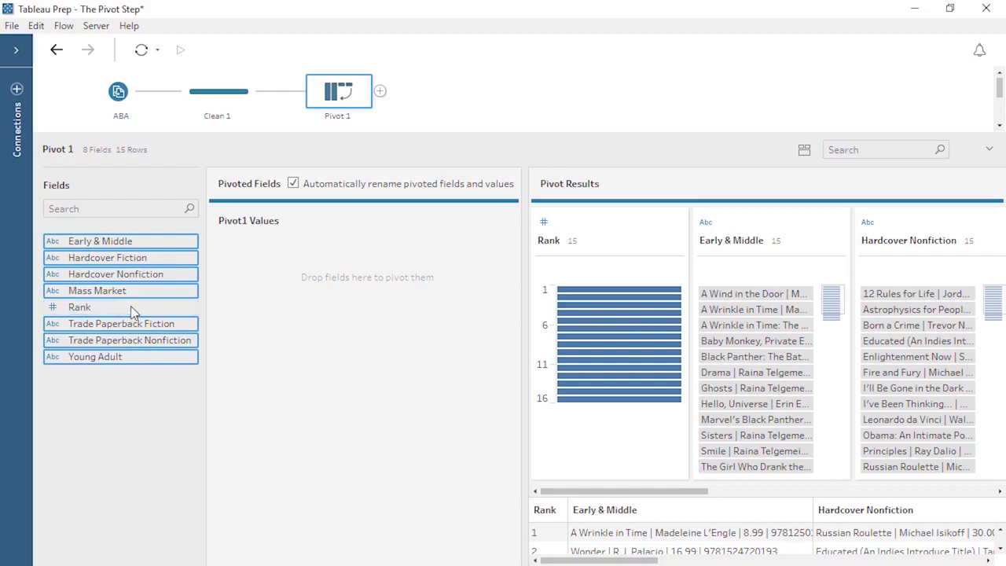
left_click_drag(132, 272, 267, 264)
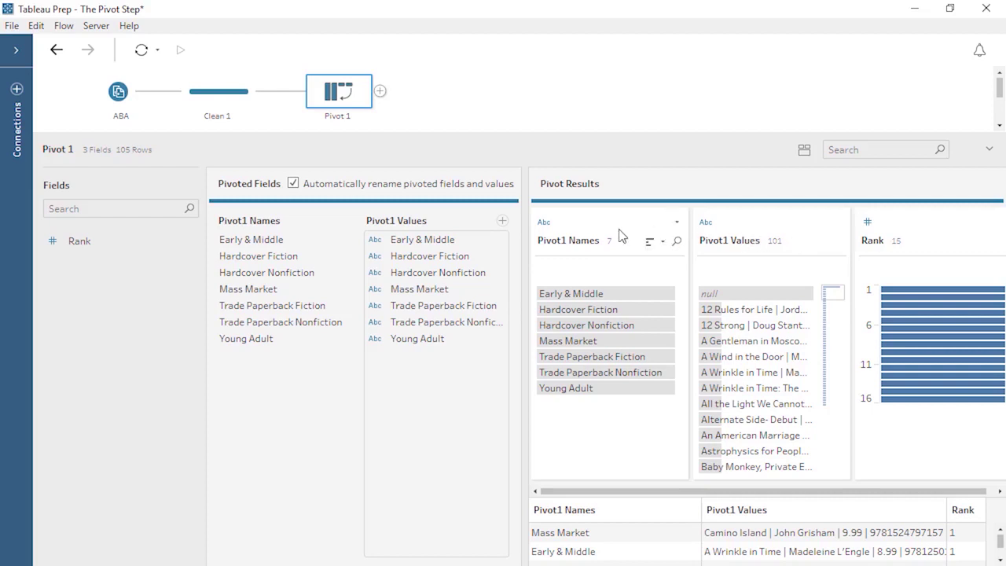
Rename the Pivot1 Names field to List and the Pivot1 Values field to Info
left_click(584, 245)
double_click(584, 244)
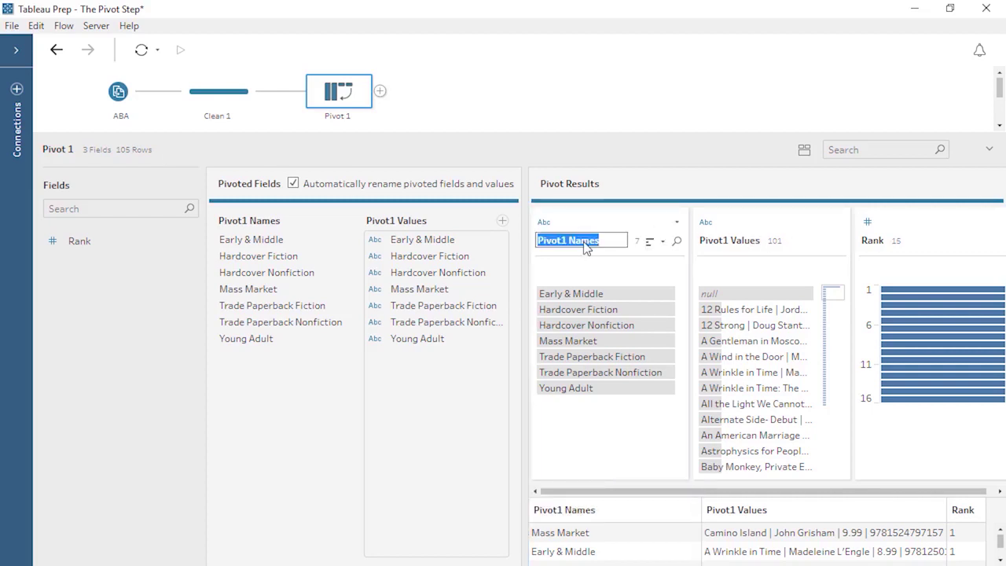
type("List")
double_click(717, 241)
type("Info")
key("Return")
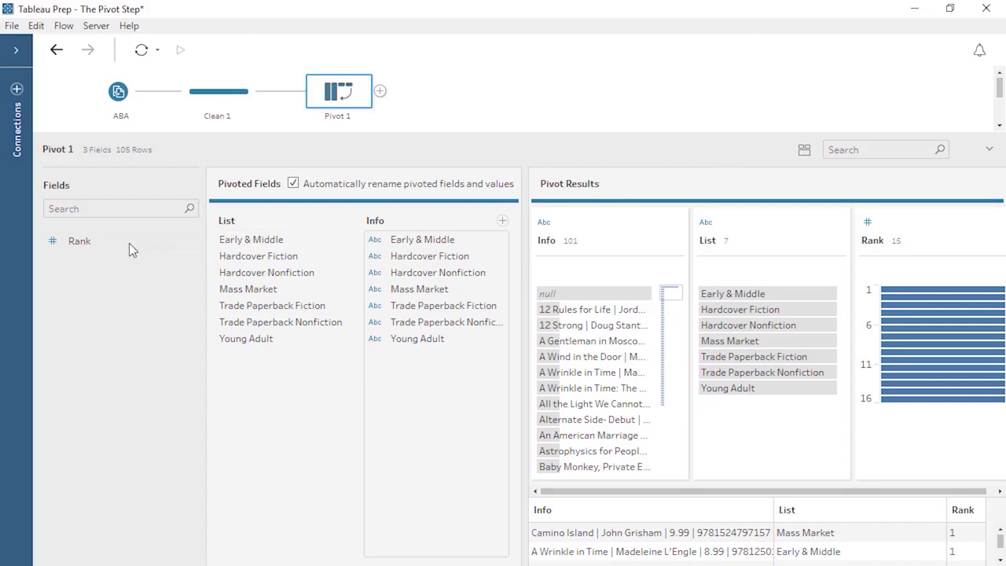
Try adding Rank to the pivoted fields and remove it from the pivot again
left_click_drag(161, 245, 383, 372)
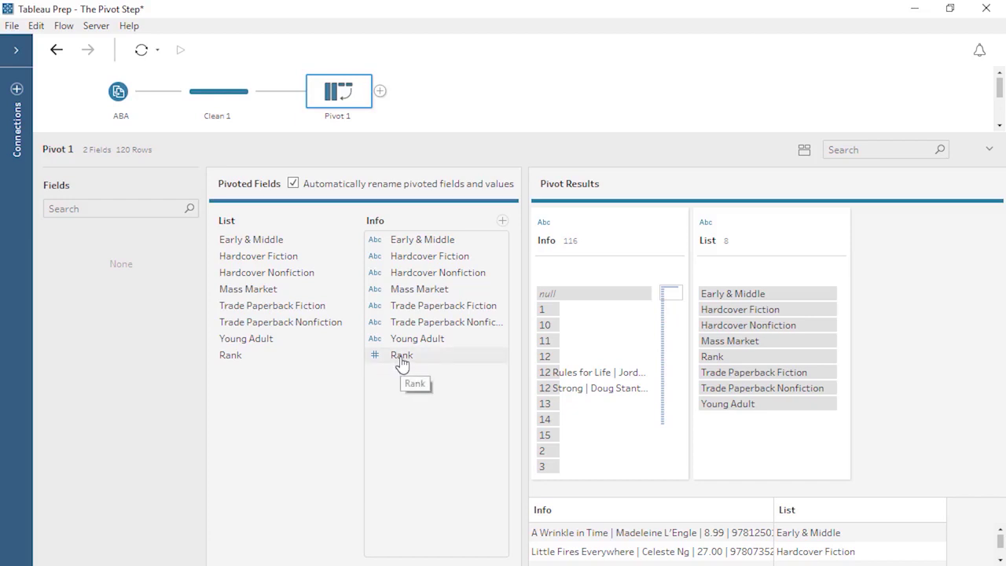
left_click_drag(402, 364, 94, 287)
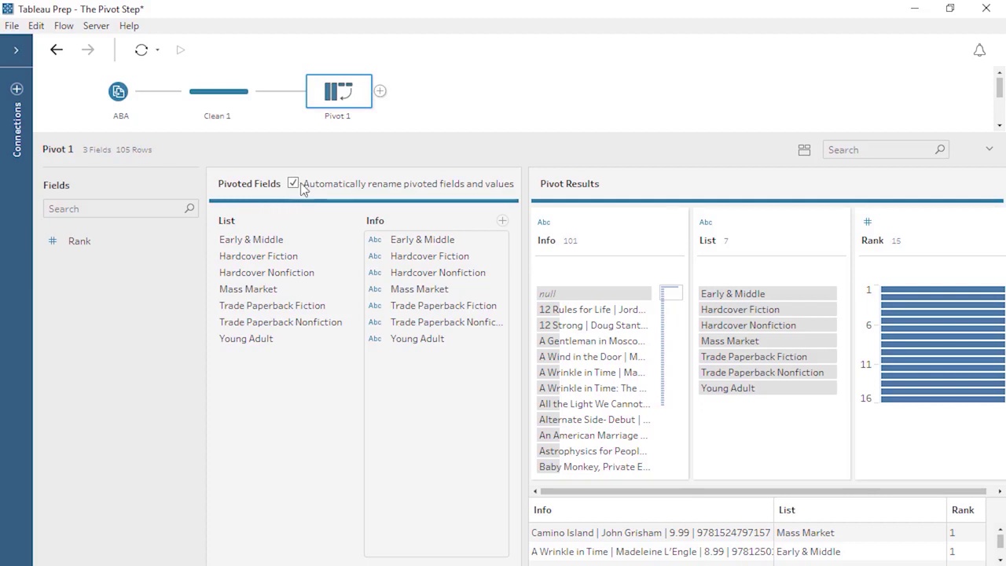
Review the fields in Clean 2 of the NYT flow and add a pivot step after it
scroll(442, 122, "down", 2)
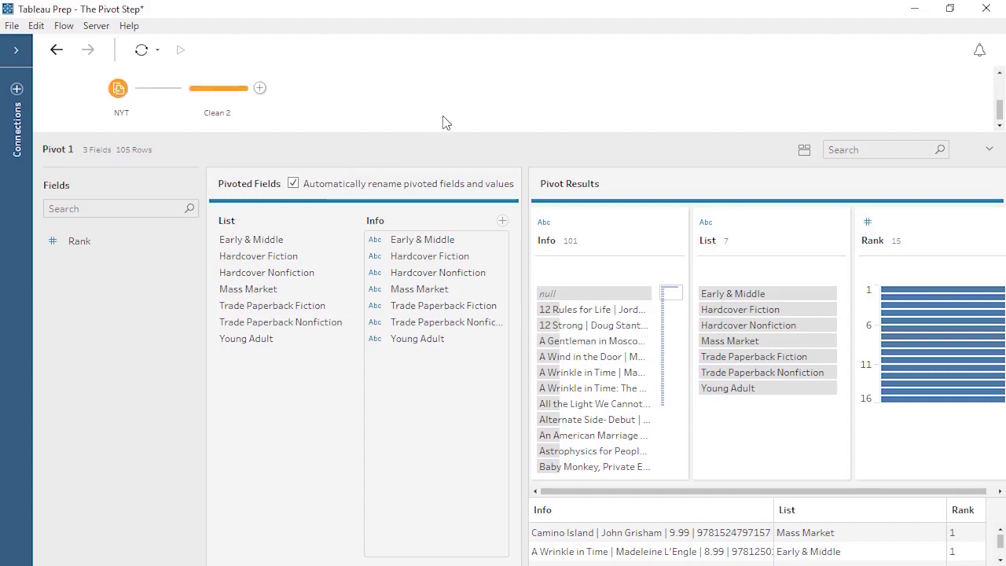
left_click(219, 91)
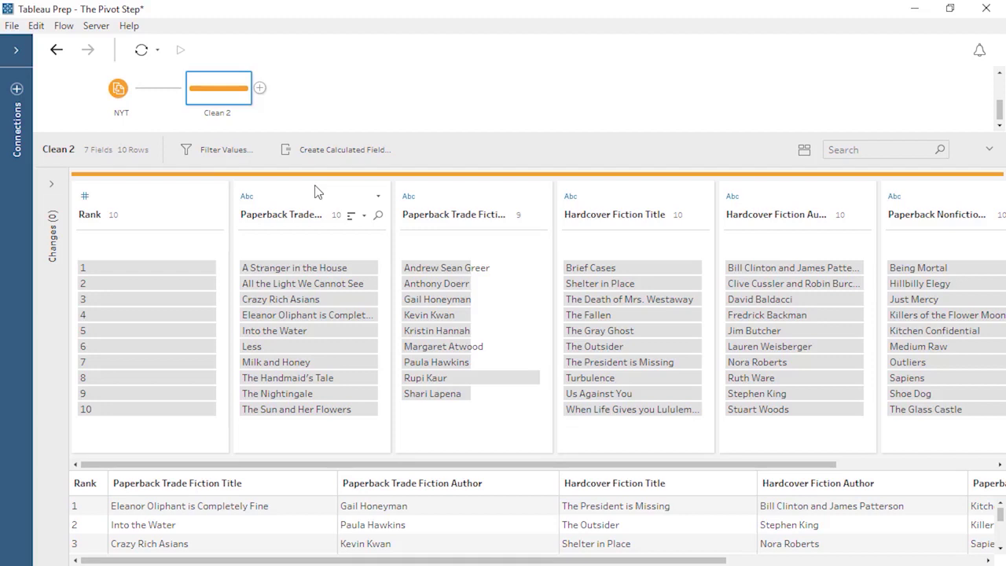
left_click(260, 88)
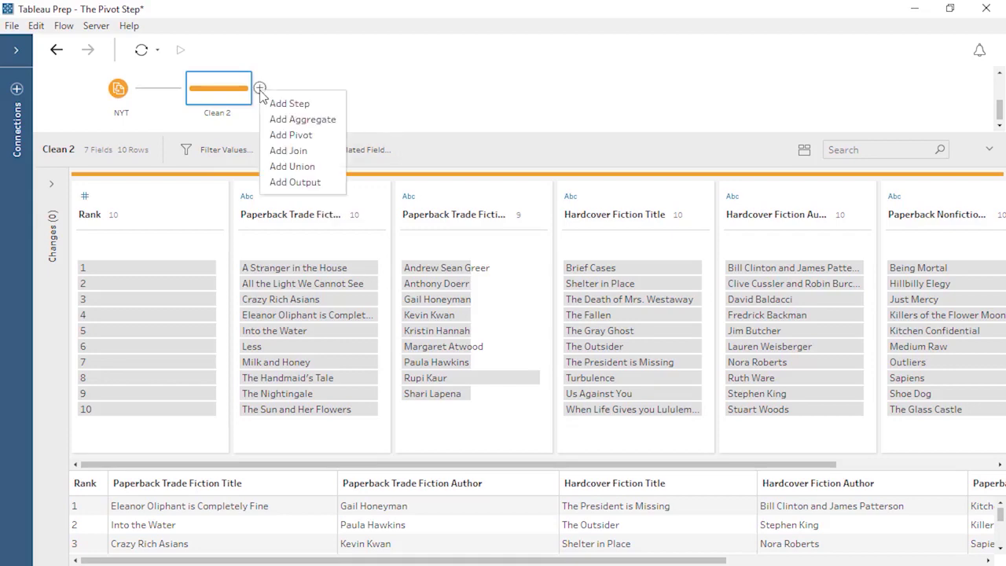
left_click(286, 134)
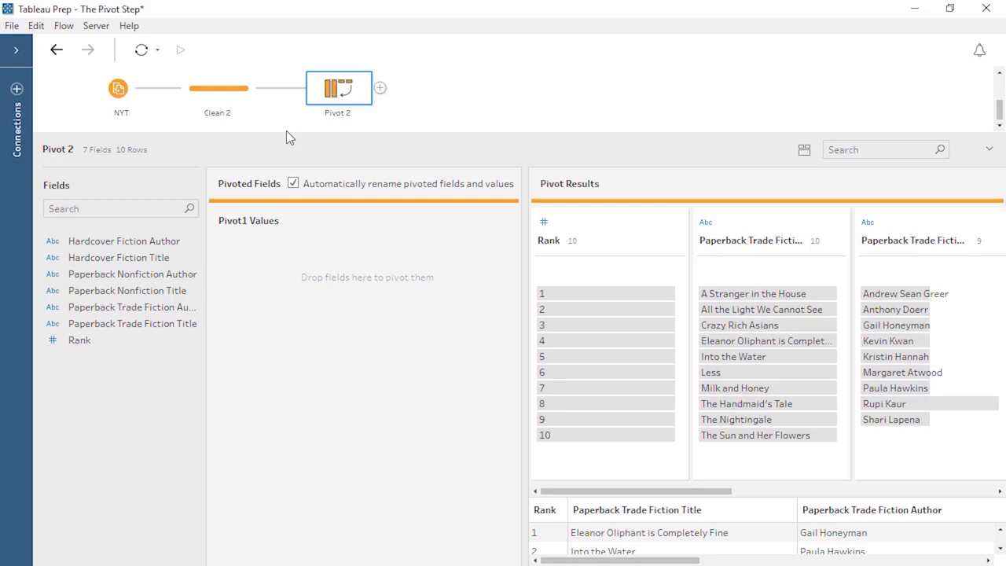
Pivot the Hardcover Fiction Author, Paperback Nonfiction Author and Paperback Trade Fiction Author fields together
left_click(177, 241)
left_click(179, 274, "ctrl")
left_click(180, 307, "ctrl")
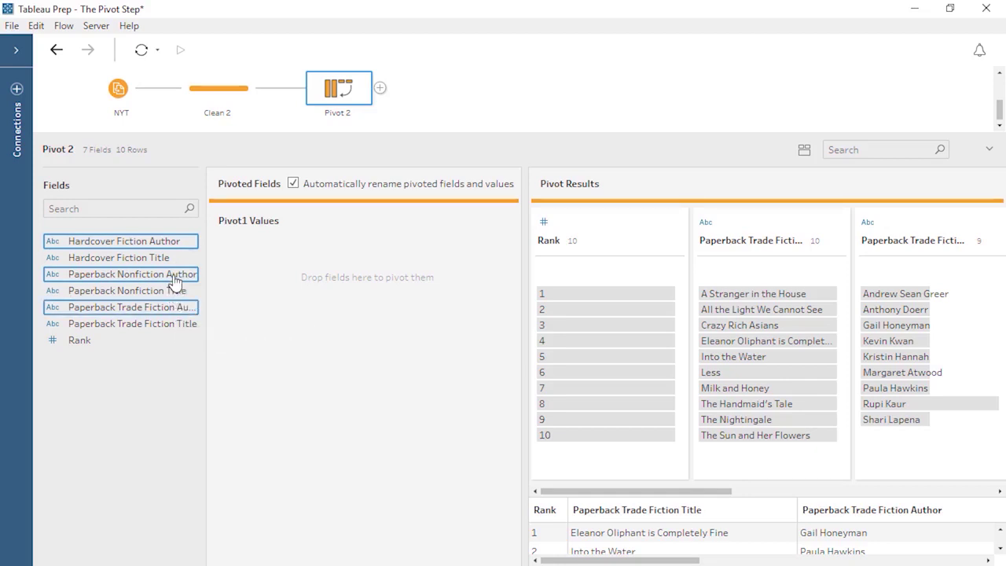
left_click_drag(194, 274, 278, 283)
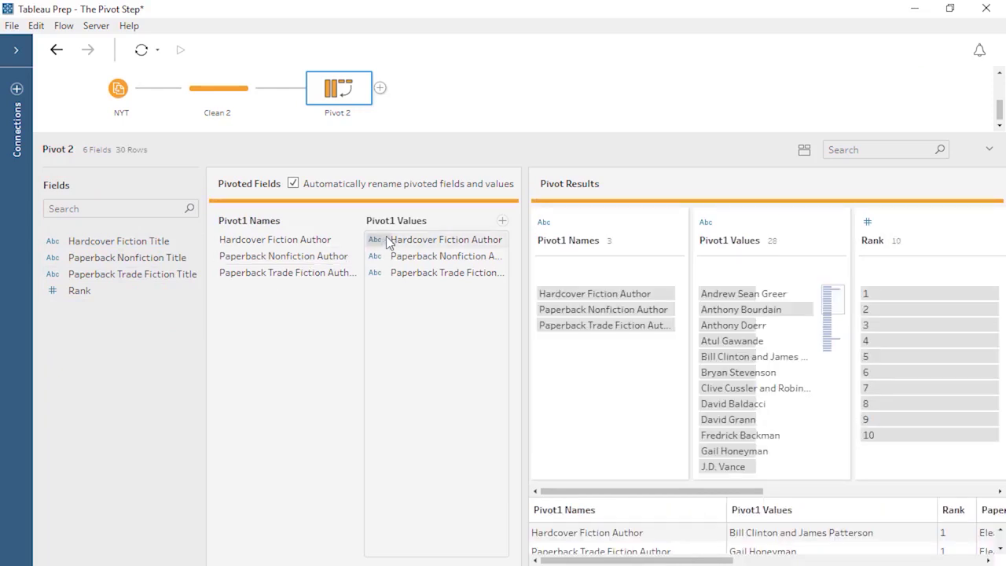
Add a second set of pivot values holding the Hardcover Fiction, Paperback Nonfiction and Paperback Trade Fiction Title fields
left_click(502, 221)
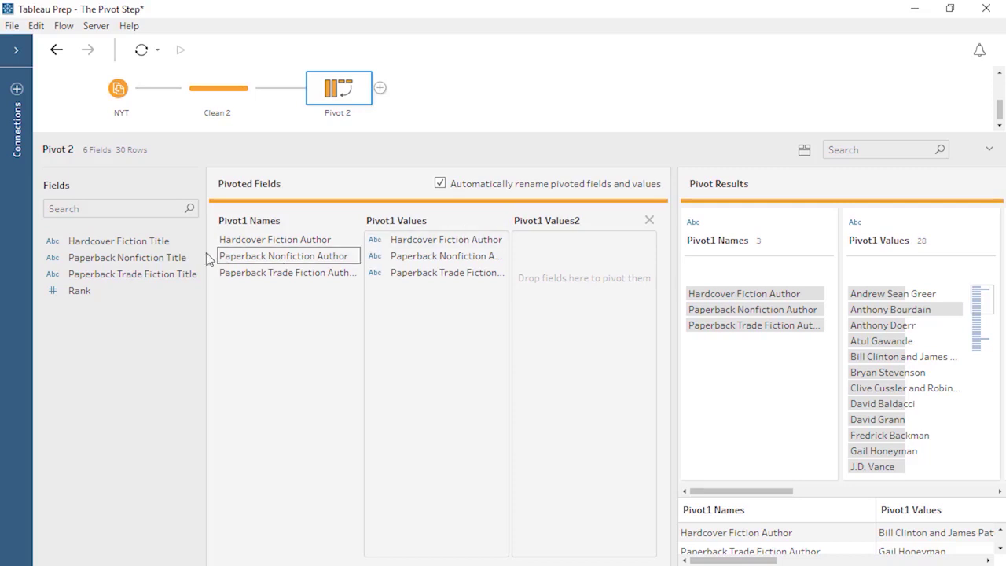
left_click(157, 241)
left_click(145, 258, "ctrl")
left_click(140, 277, "ctrl")
left_click_drag(141, 265, 528, 272)
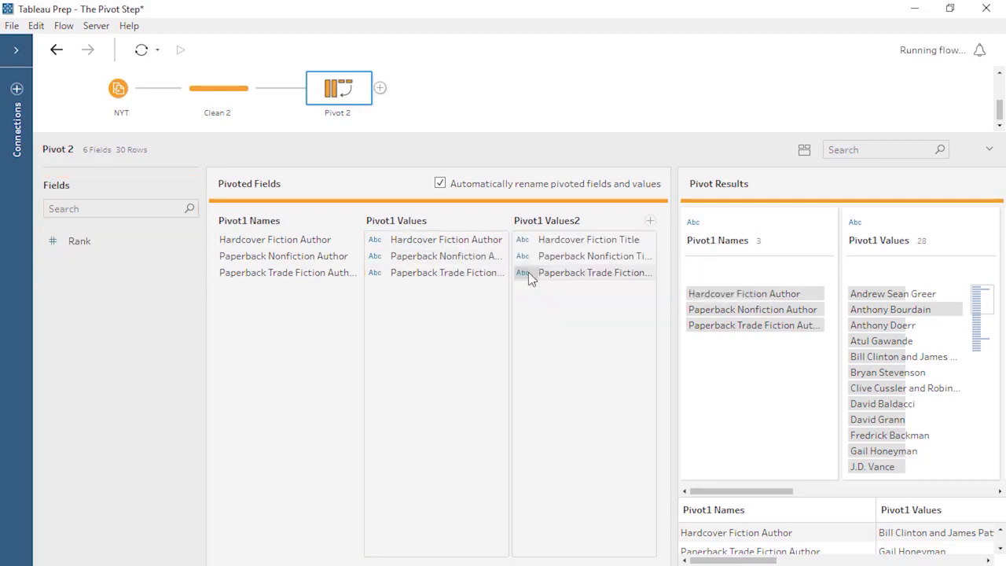
Add a cleaning step after Pivot 2 and rename Pivot1 Values2 to Title, Pivot1 Names to List and Pivot1 Values to Author
left_click(381, 88)
left_click(408, 106)
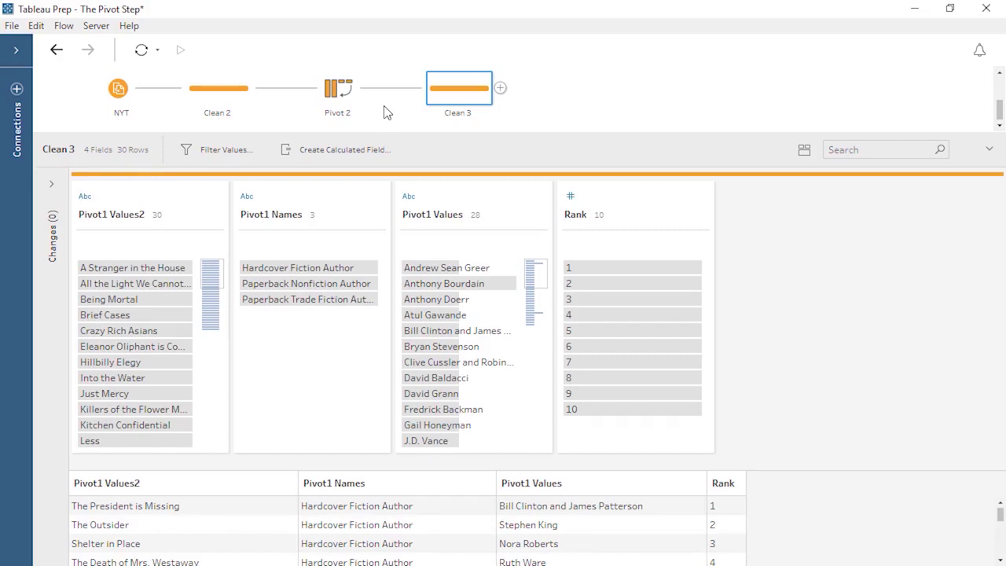
double_click(124, 217)
type("Title")
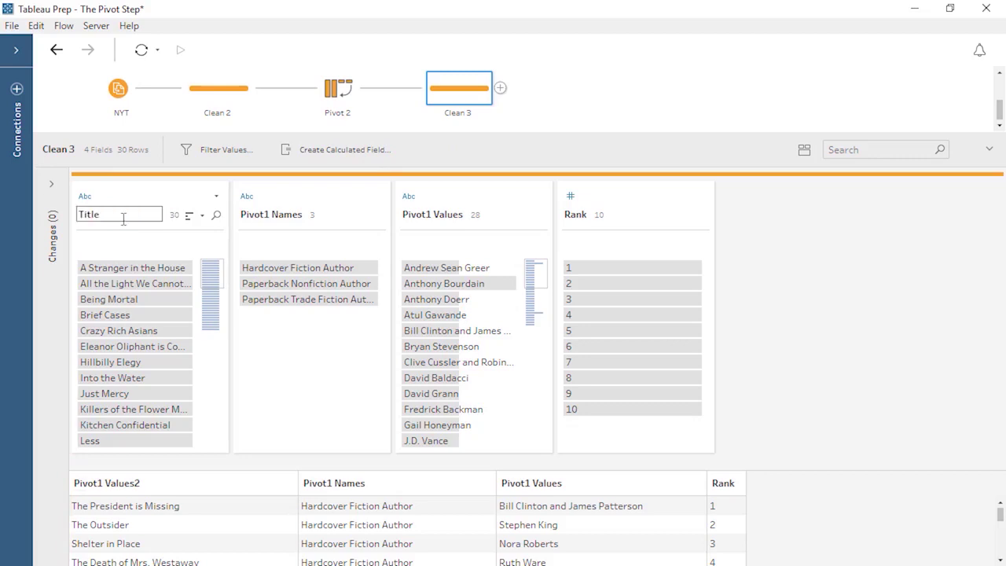
key("Return")
double_click(253, 217)
type("List")
key("Return")
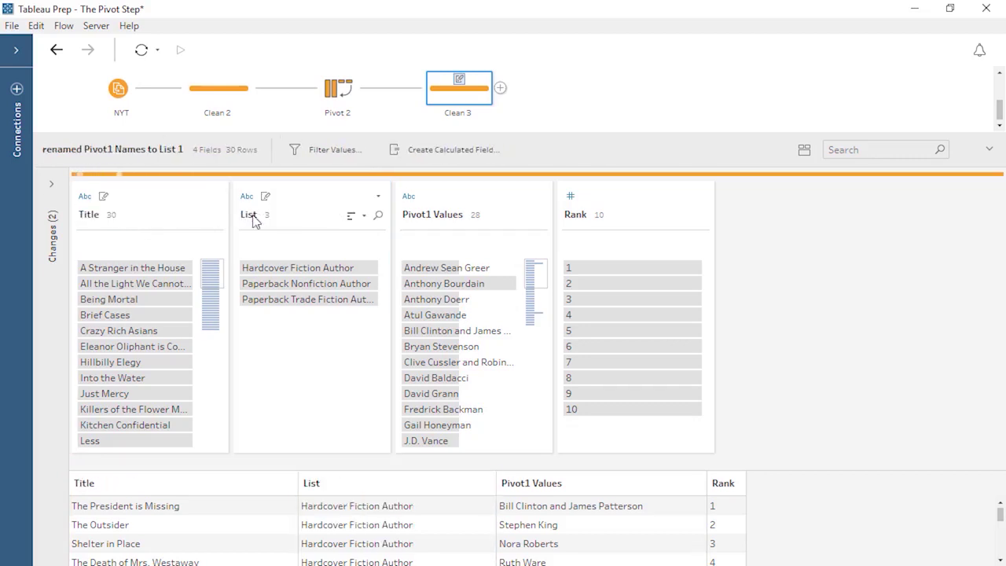
double_click(420, 225)
type("Author")
key("Return")
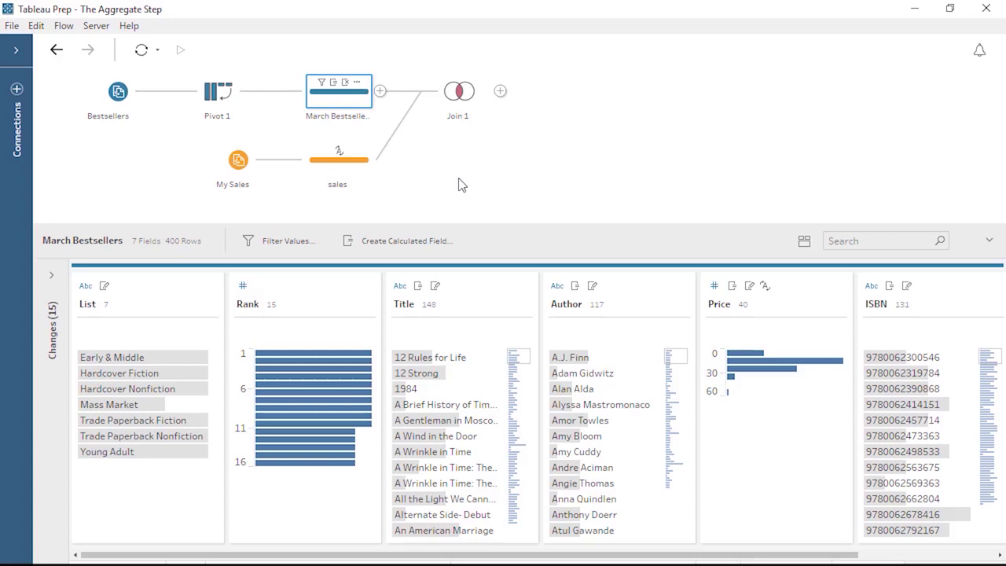
Examine the row-level data of the March Bestsellers step and of the sales step in the data grid
left_click(808, 244)
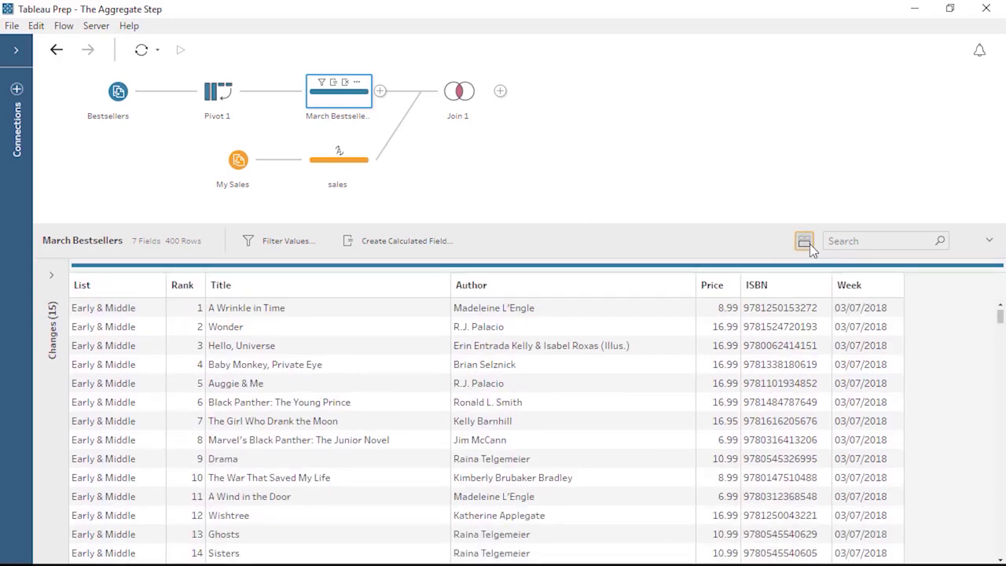
left_click(810, 244)
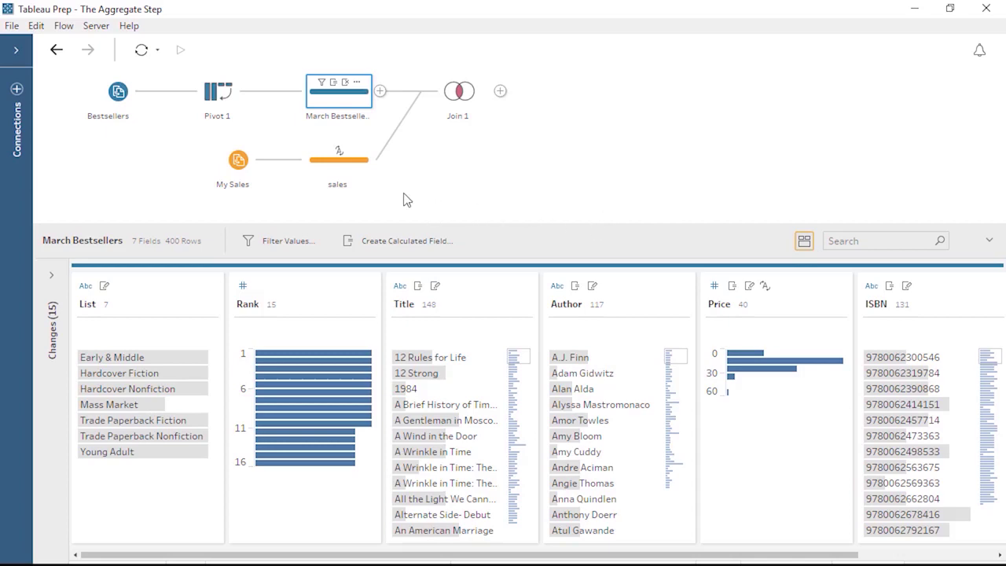
left_click(335, 167)
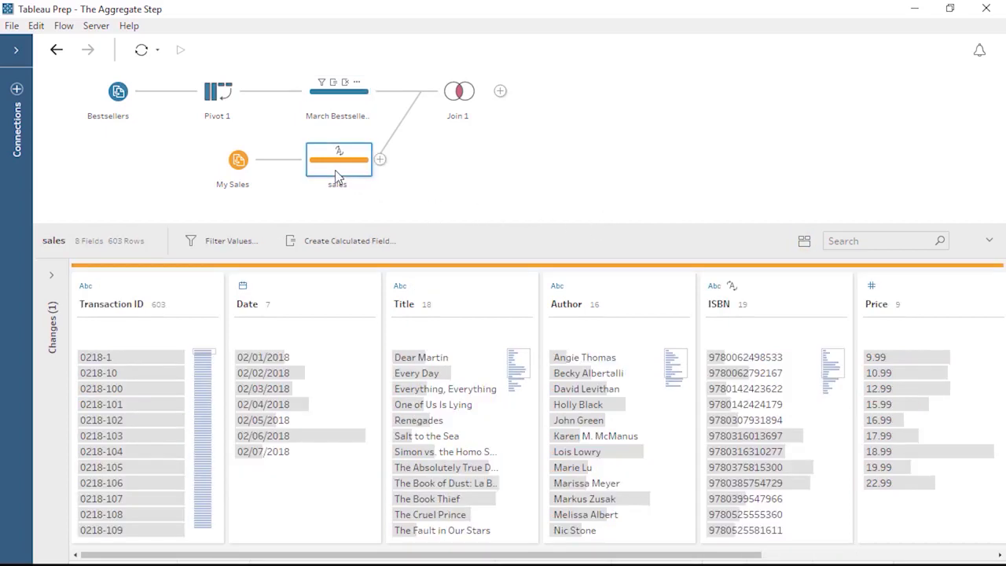
left_click(806, 241)
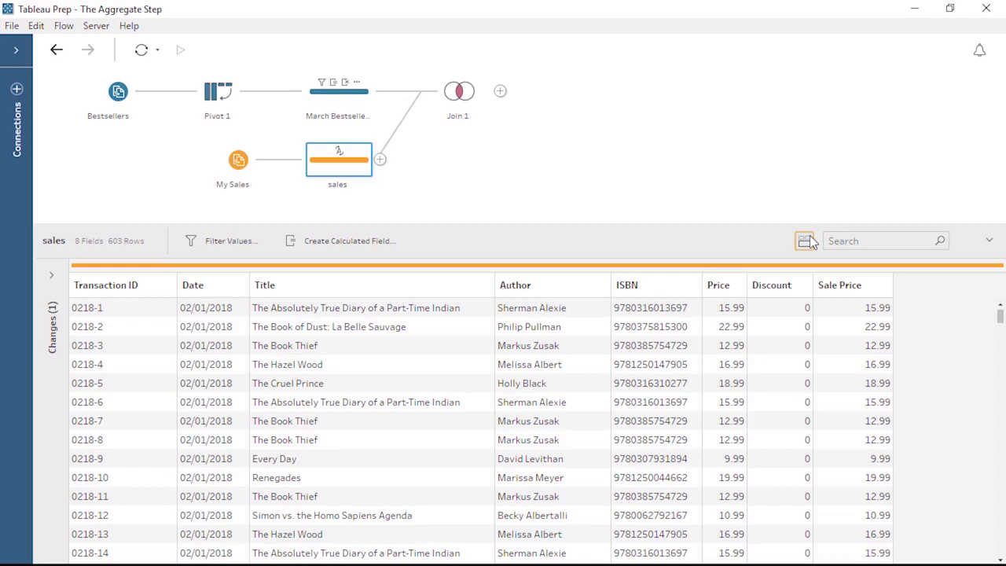
Return the sales step to its profile view and review the Summary of Join Results for Join 1
left_click(808, 241)
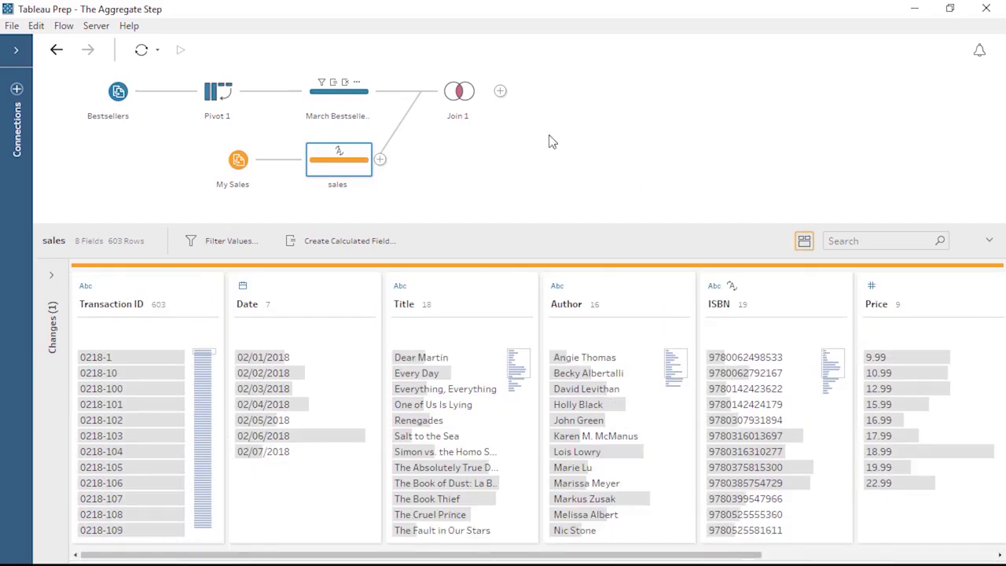
left_click(461, 107)
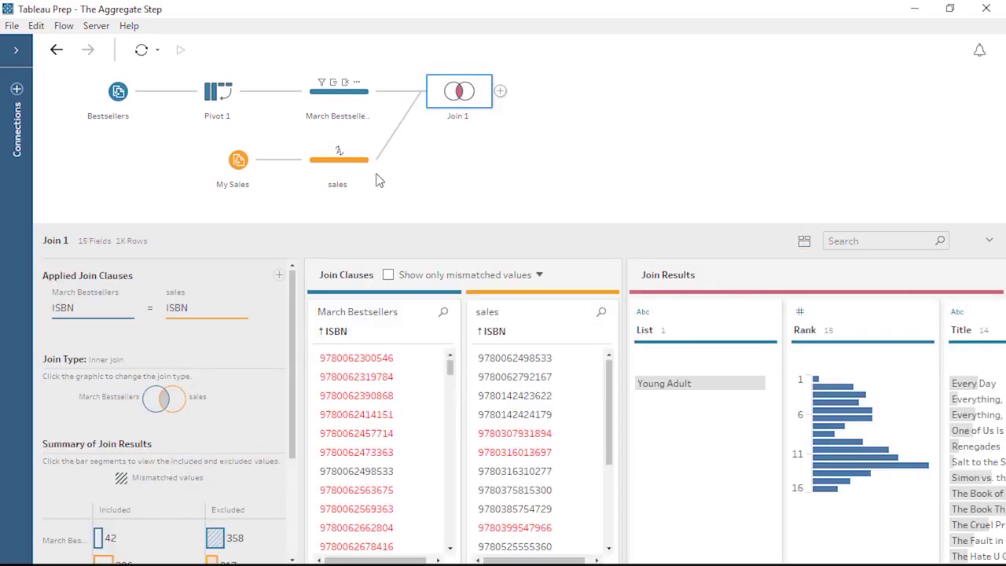
left_click_drag(294, 289, 292, 387)
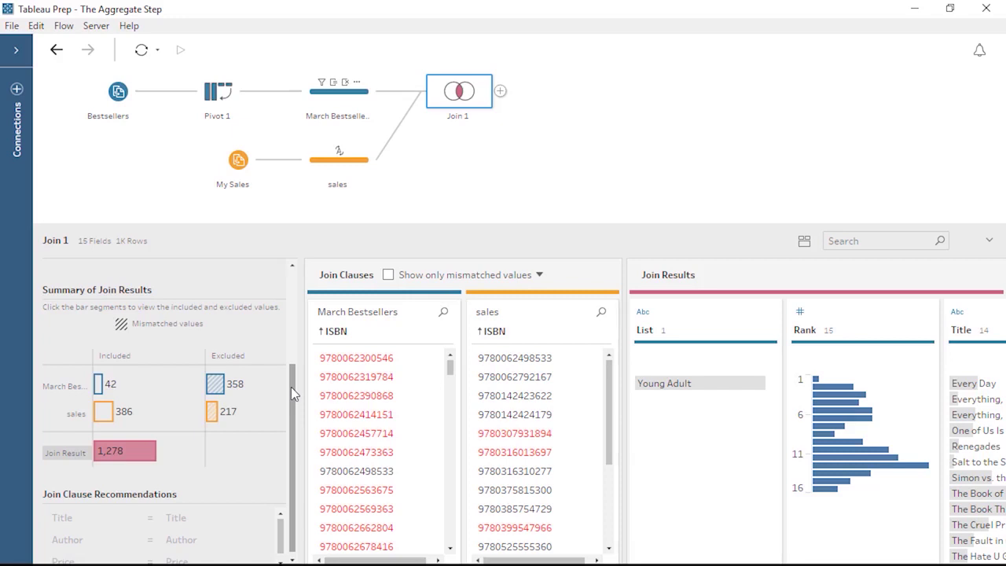
Remove Join 1 from the flow and add an aggregate step after the sales step
right_click(461, 96)
left_click(464, 154)
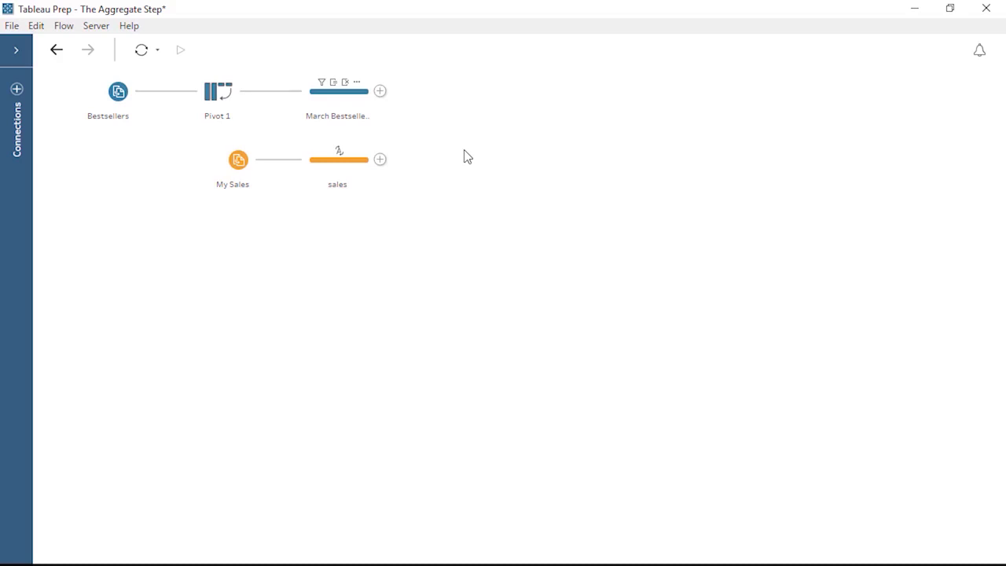
left_click(381, 160)
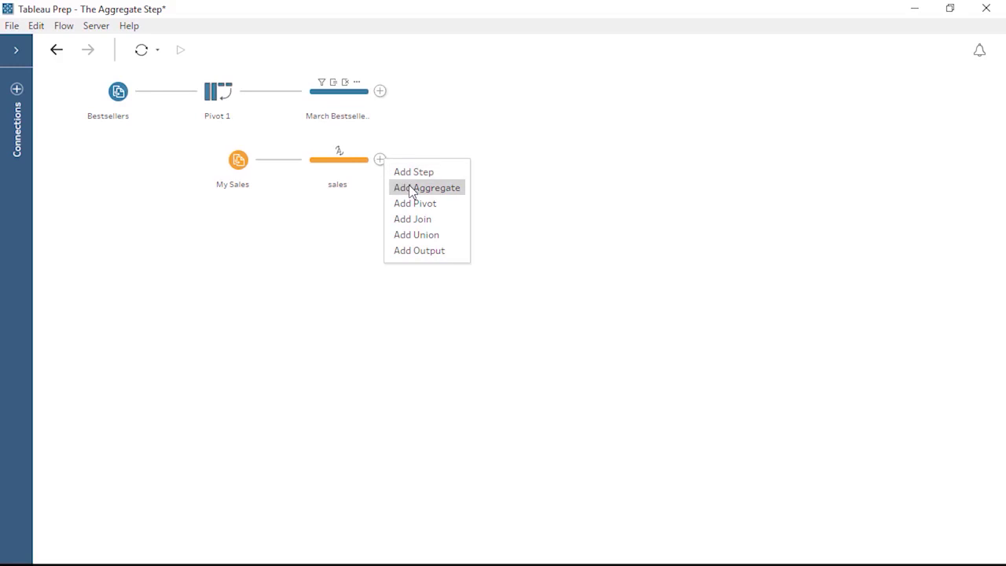
left_click(409, 187)
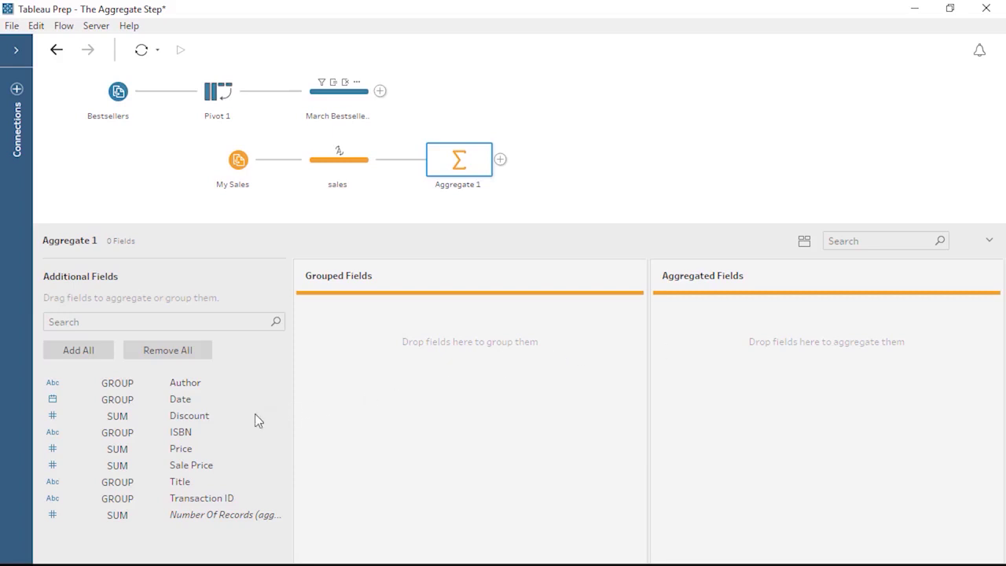
Group Aggregate 1 by ISBN and aggregate Transaction ID as a count and Discount as an average
left_click_drag(220, 429, 374, 393)
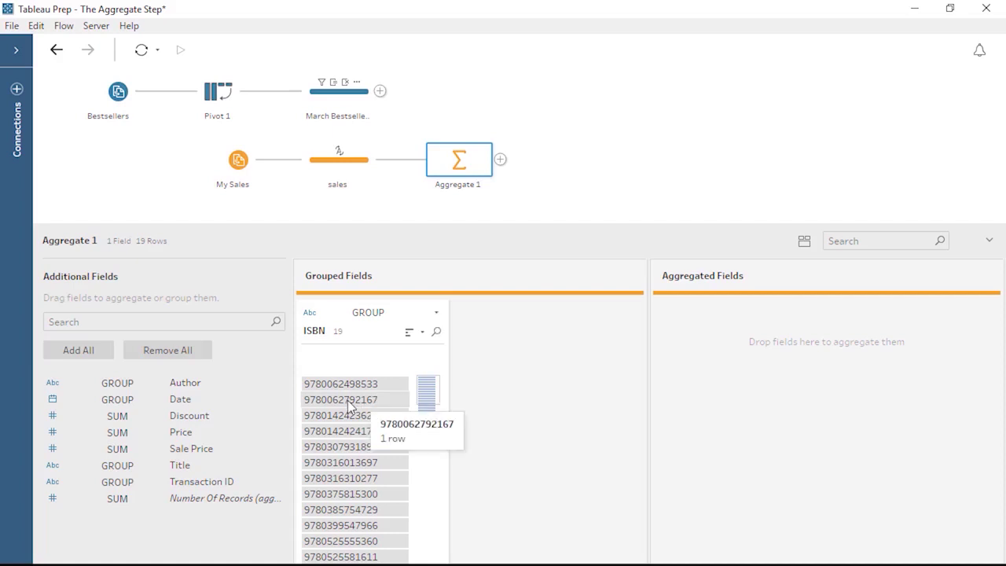
left_click_drag(350, 431, 666, 387)
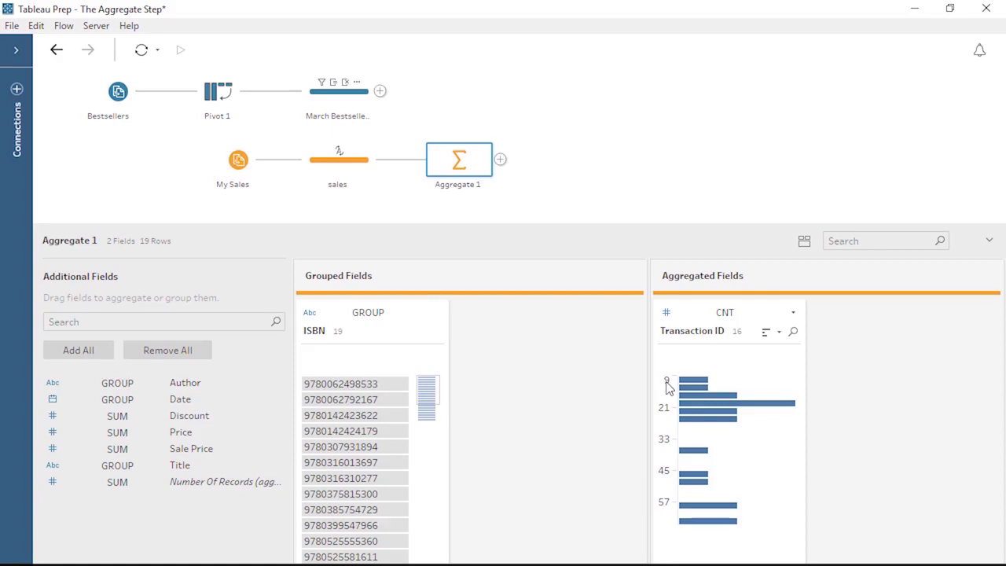
left_click_drag(232, 415, 858, 348)
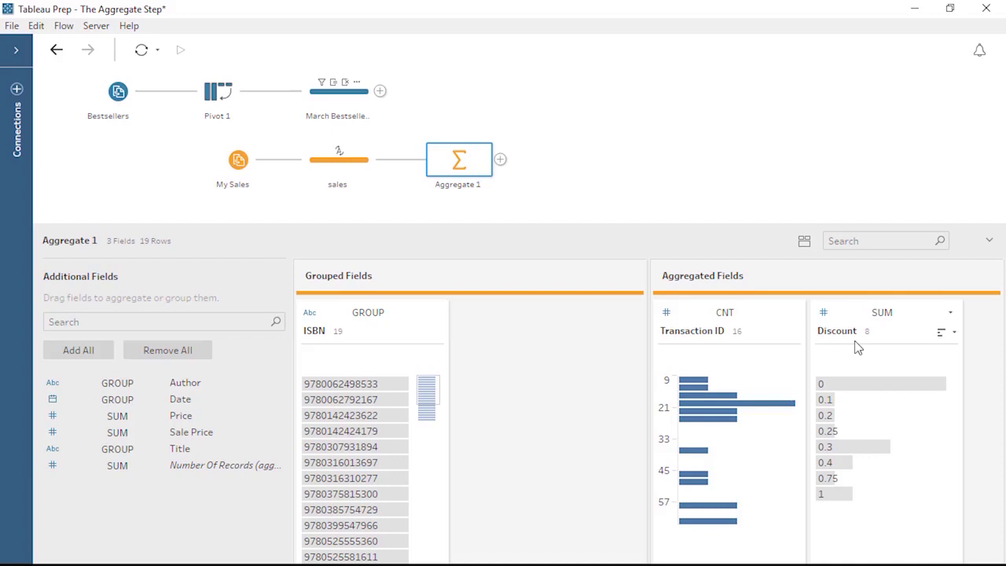
left_click(882, 313)
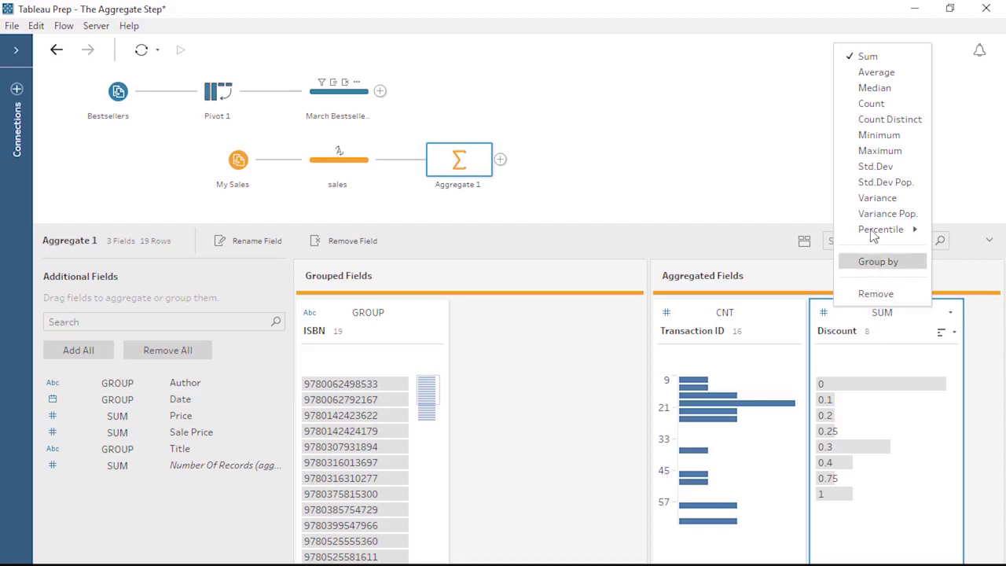
left_click(876, 72)
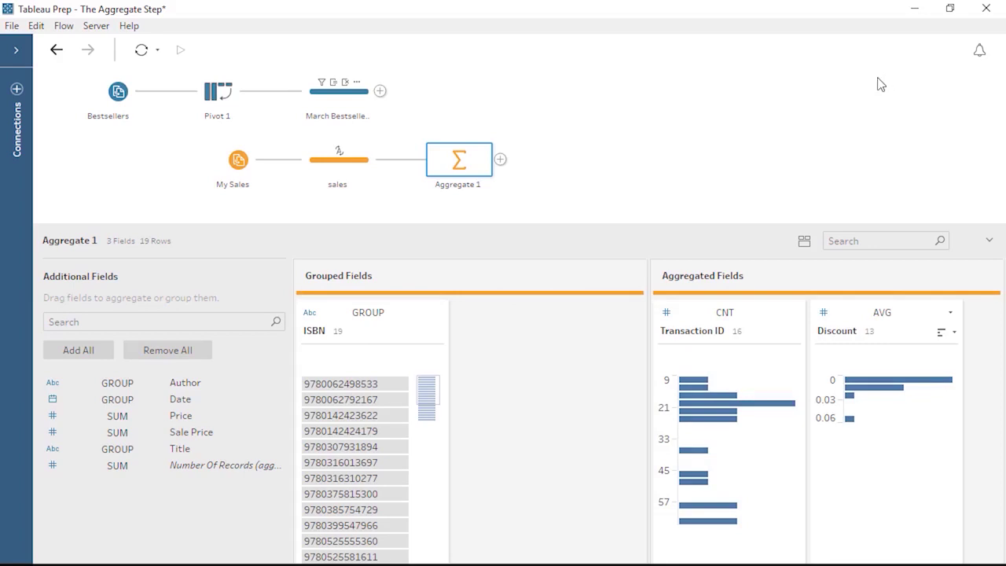
Add a cleaning step after Aggregate 1 and rename Transaction ID to Number of Books Sold and Discount to Avg Discount
left_click(500, 160)
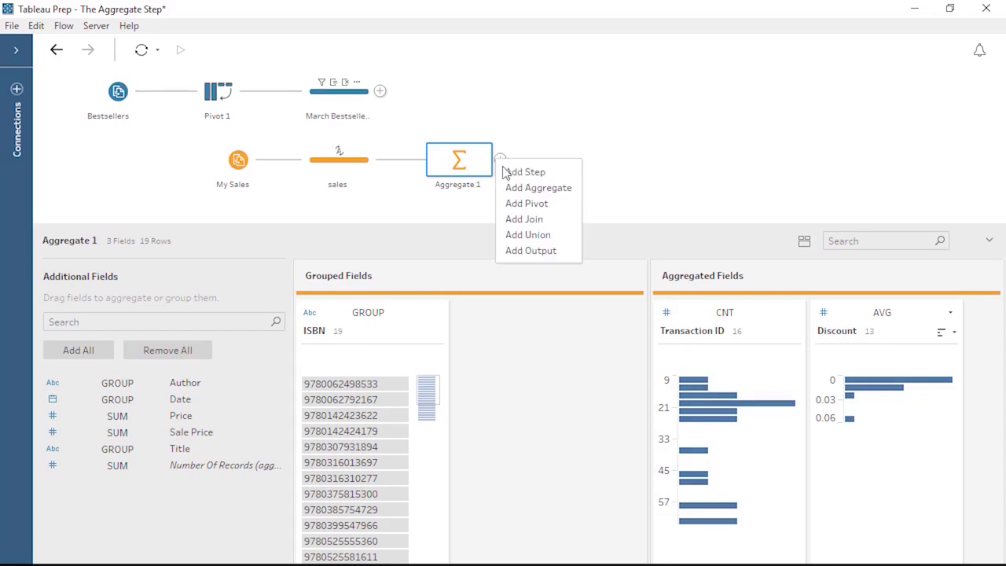
left_click(509, 171)
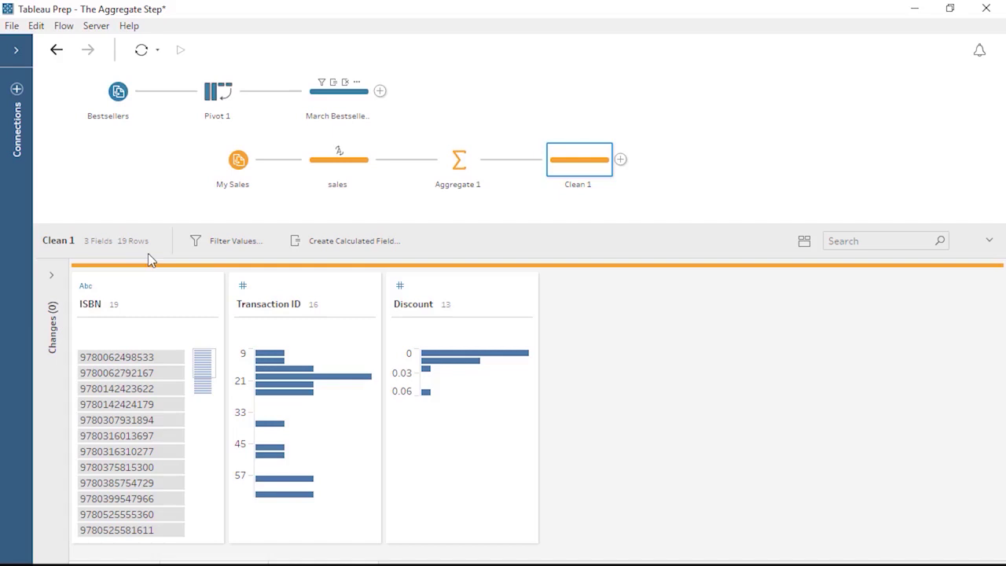
double_click(273, 305)
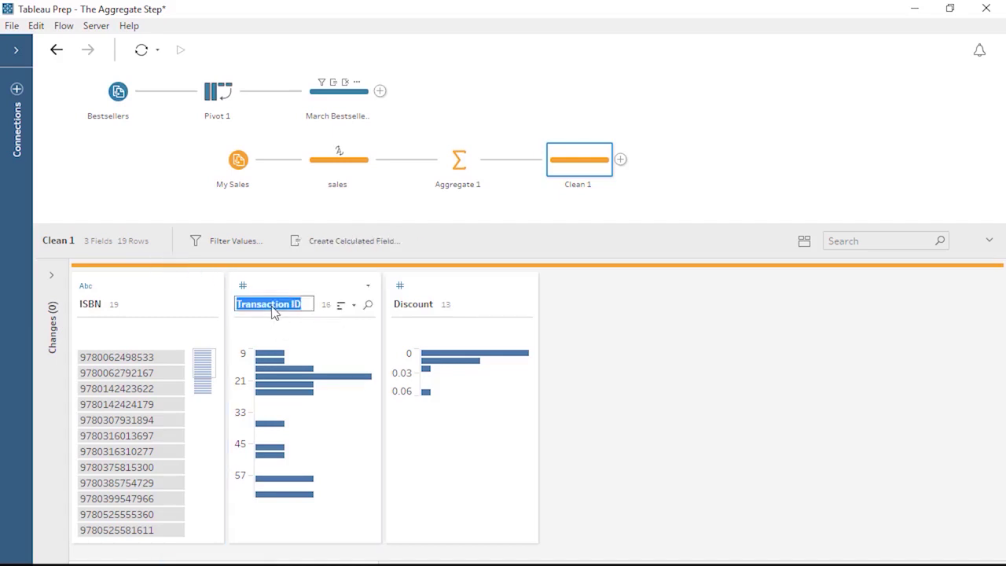
key("ctrl+v")
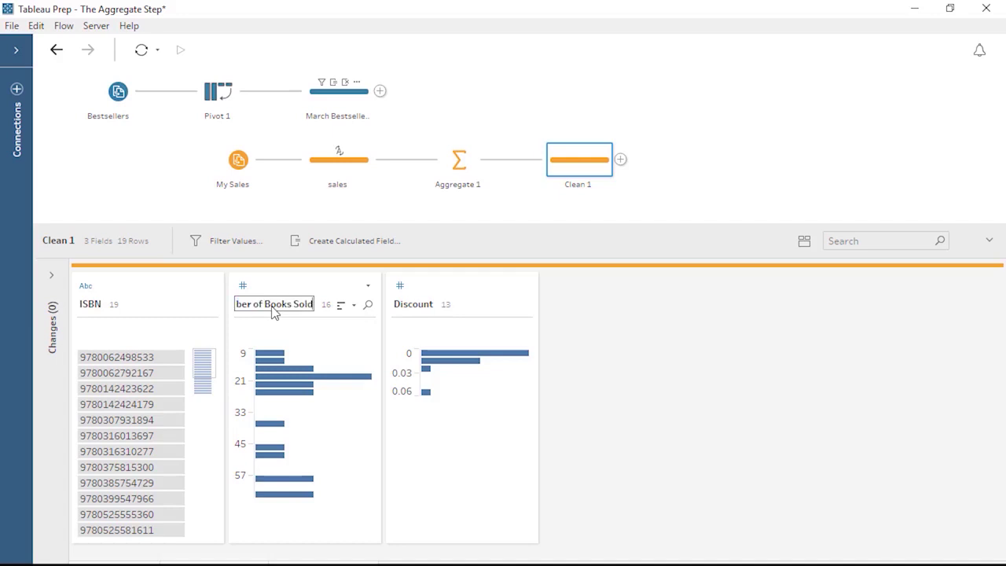
left_click(409, 313)
double_click(413, 304)
key("Home")
type("Avg")
key("Return")
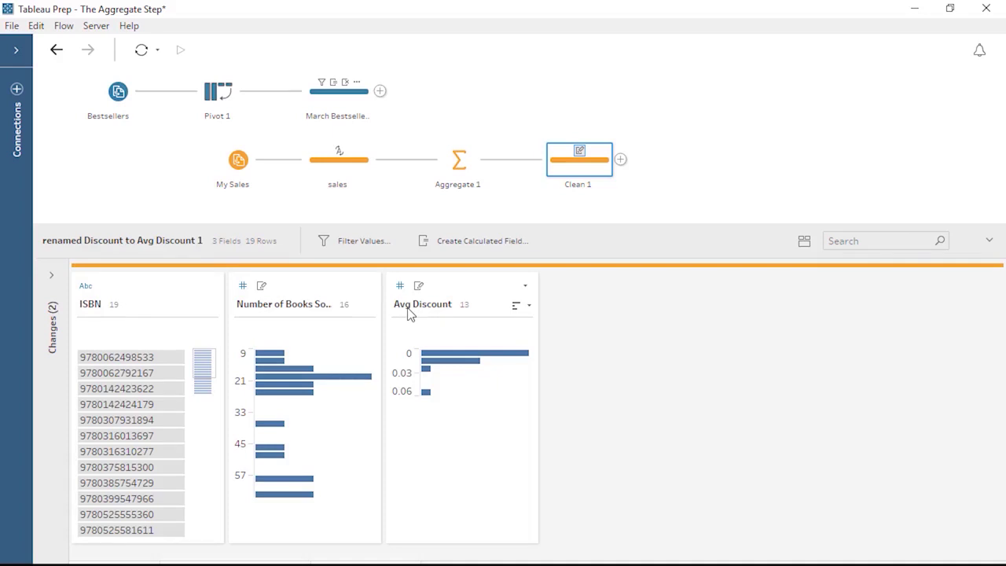
Add Author and Title to the grouped fields of Aggregate 1 and check the output in Clean 1
left_click(453, 183)
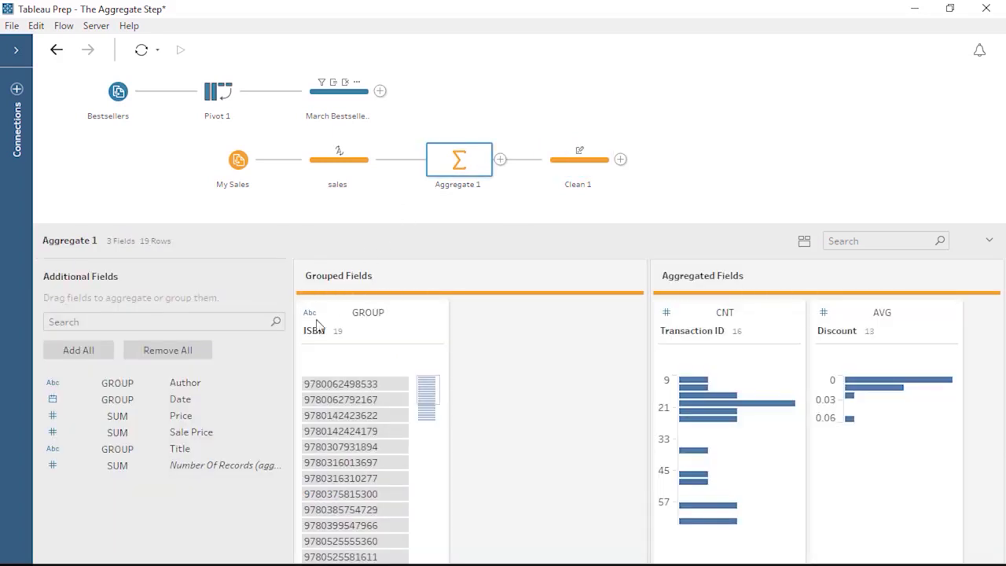
left_click_drag(229, 384, 498, 408)
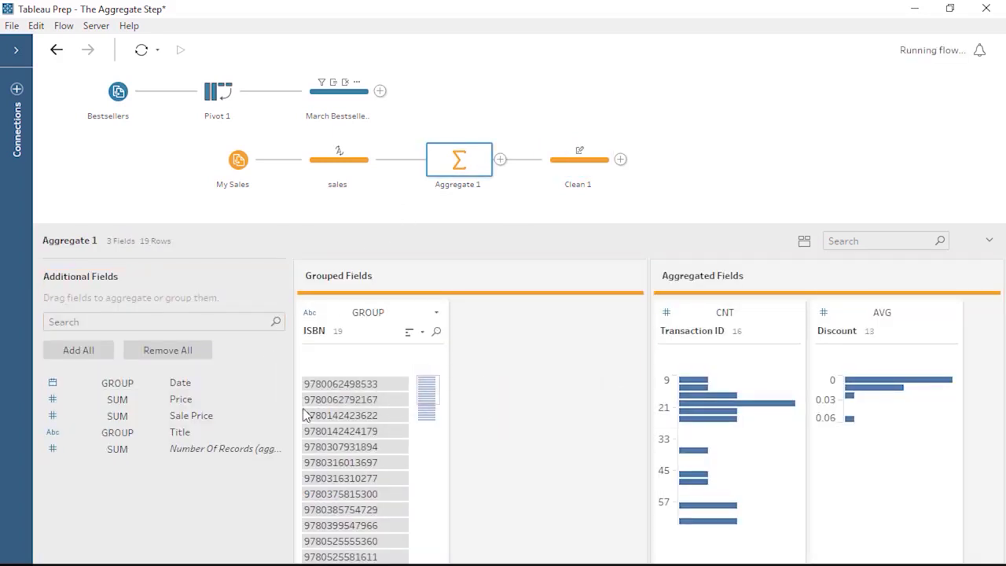
left_click_drag(180, 433, 567, 384)
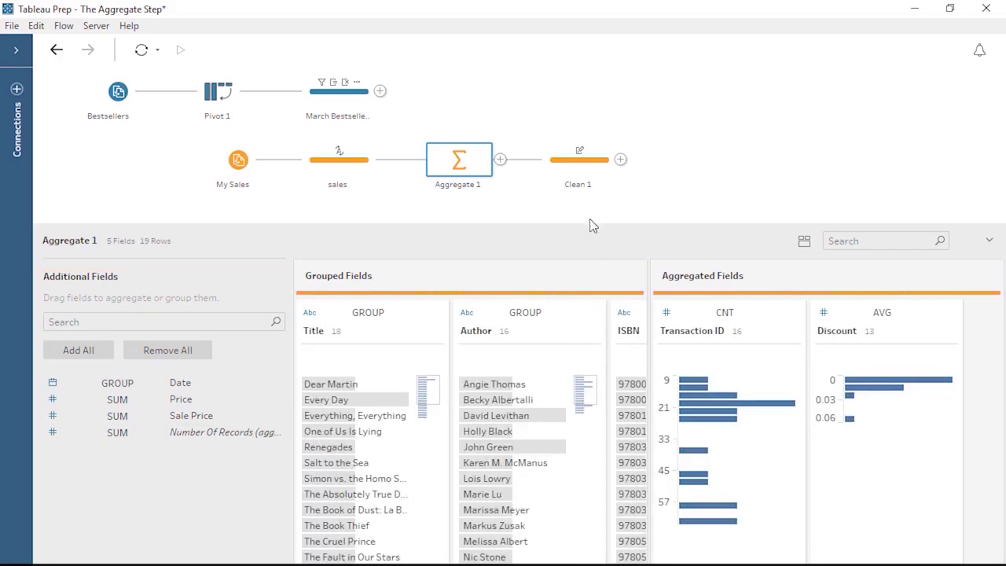
left_click(593, 167)
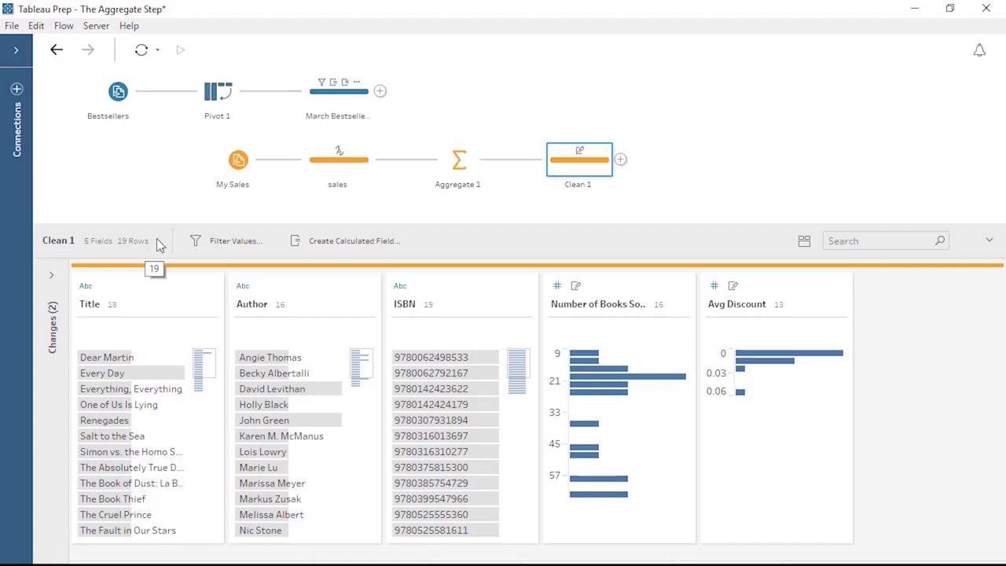
Add Date to the grouped fields of Aggregate 1 and check the output in Clean 1
left_click(450, 166)
left_click_drag(185, 382, 376, 394)
left_click(579, 174)
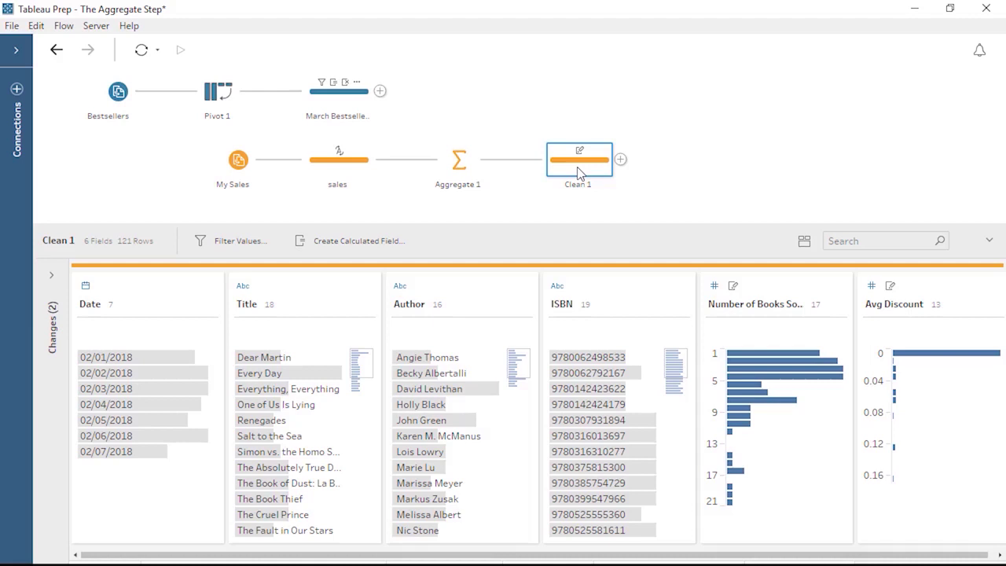
Remove Date, Title and Author from the grouped fields of Aggregate 1, keeping only ISBN
left_click(476, 173)
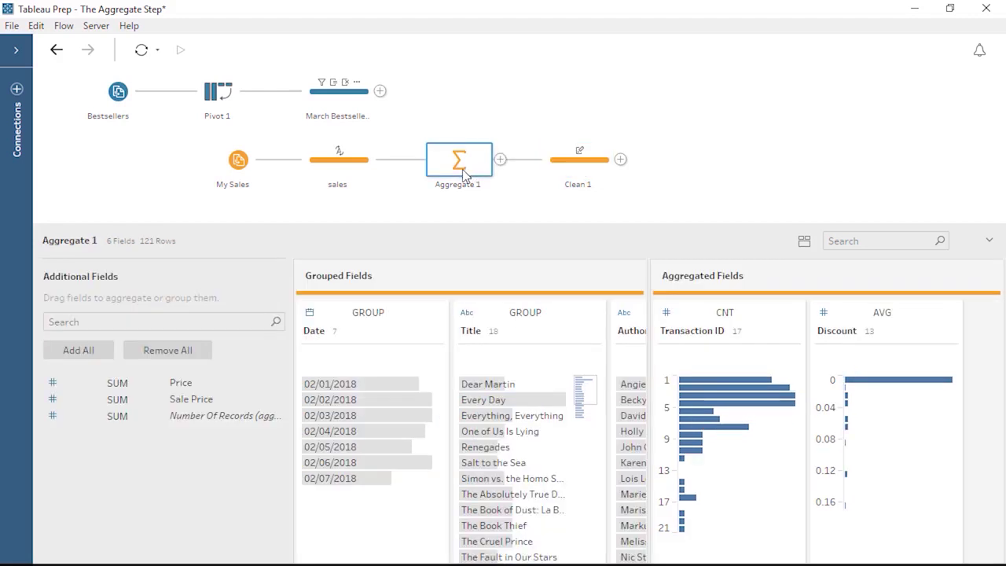
left_click_drag(400, 348, 179, 450)
left_click_drag(409, 330, 214, 394)
left_click_drag(375, 328, 193, 397)
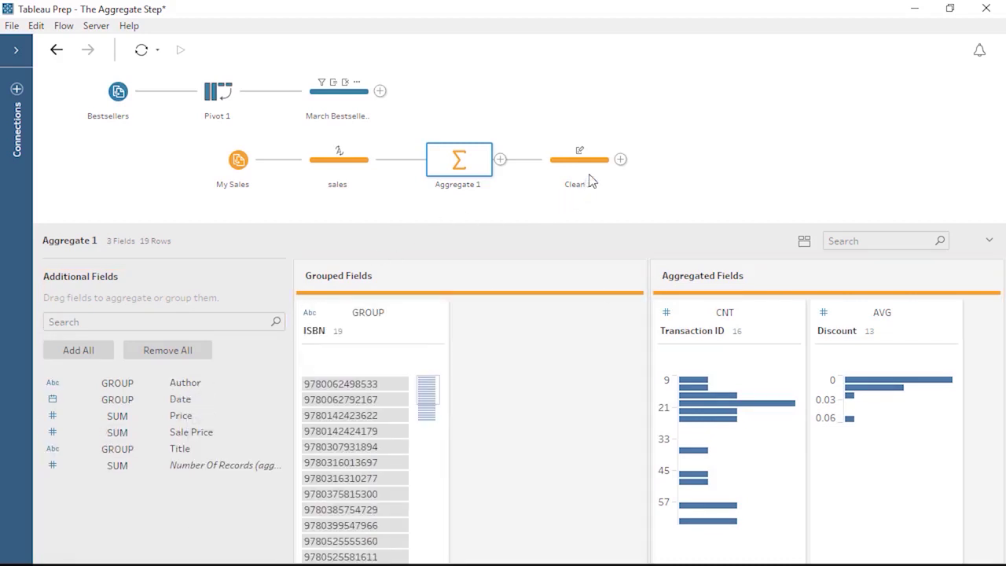
Join the aggregated sales data from Clean 1 with the March Bestsellers step
left_click(591, 168)
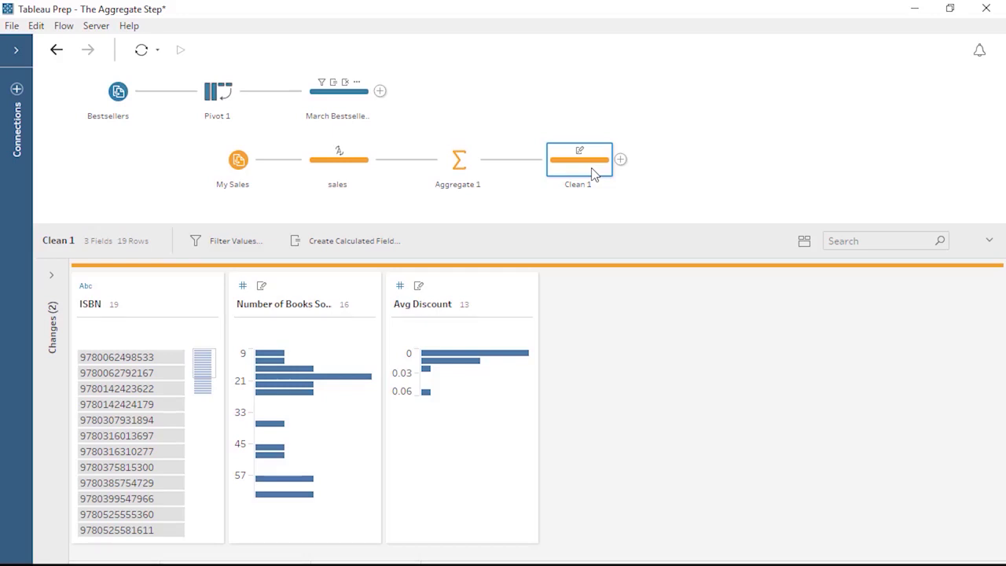
left_click_drag(593, 165, 382, 87)
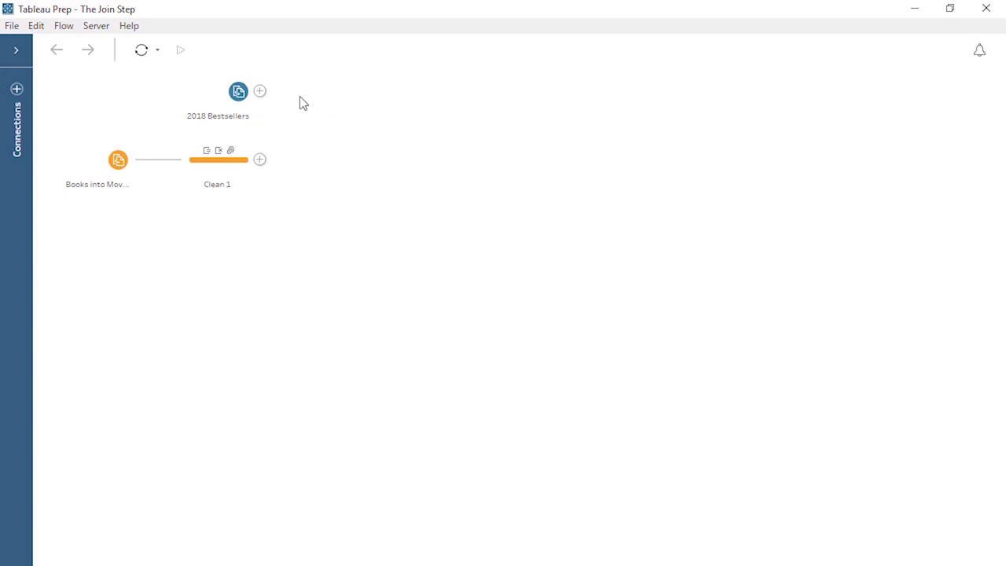
Try adding a join step after 2018 Bestsellers with Clean 1 as its second input, and undo it
left_click(261, 94)
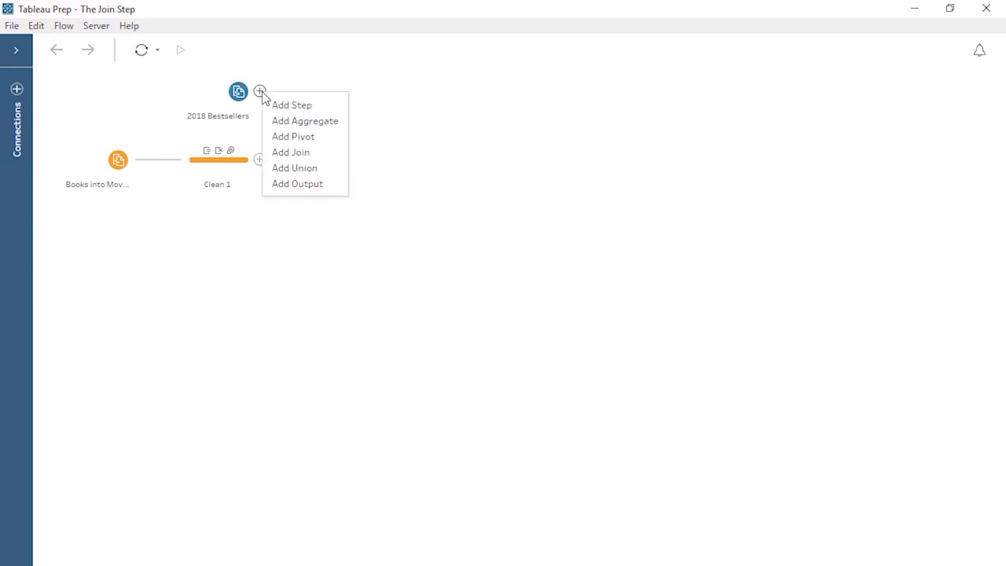
left_click(291, 153)
left_click_drag(236, 160, 294, 137)
left_click(58, 50)
Join Clean 1 directly with 2018 Bestsellers and rename the Clean 1 step to Movies
left_click_drag(209, 165, 274, 95)
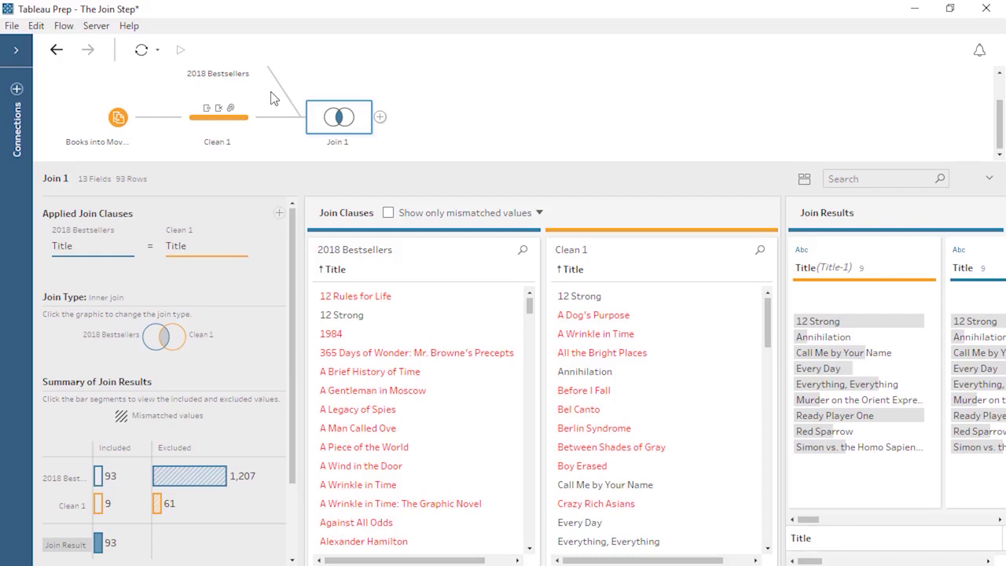
double_click(217, 142)
type("Movies")
key("Return")
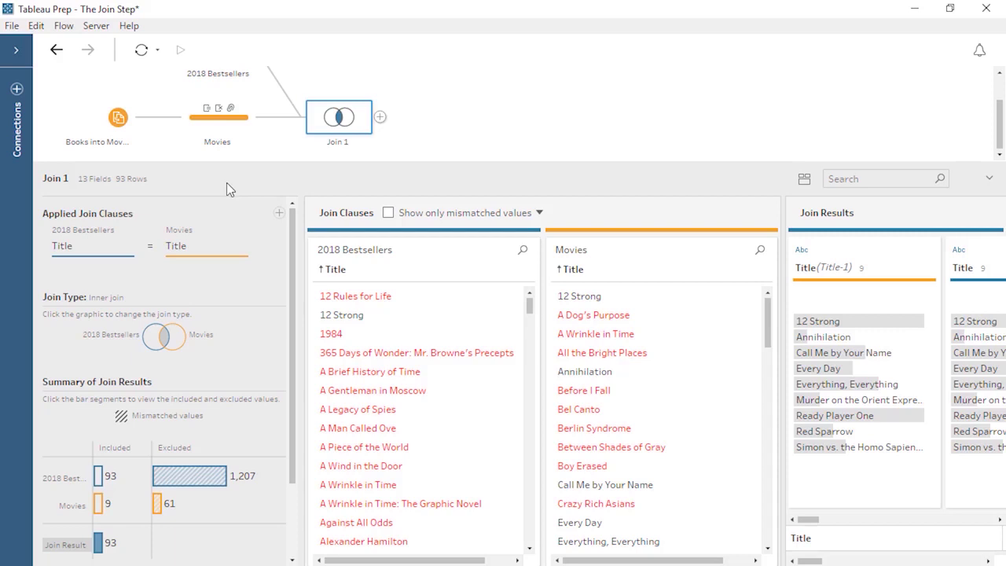
Try a second join clause matching Author in 2018 Bestsellers to Author in Movies, and remove it
left_click(279, 214)
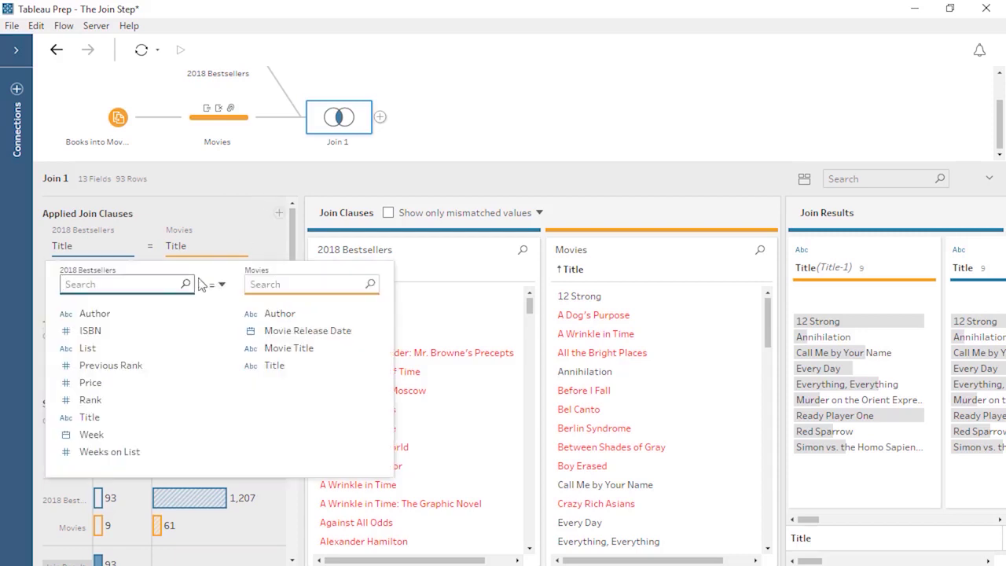
left_click(111, 316)
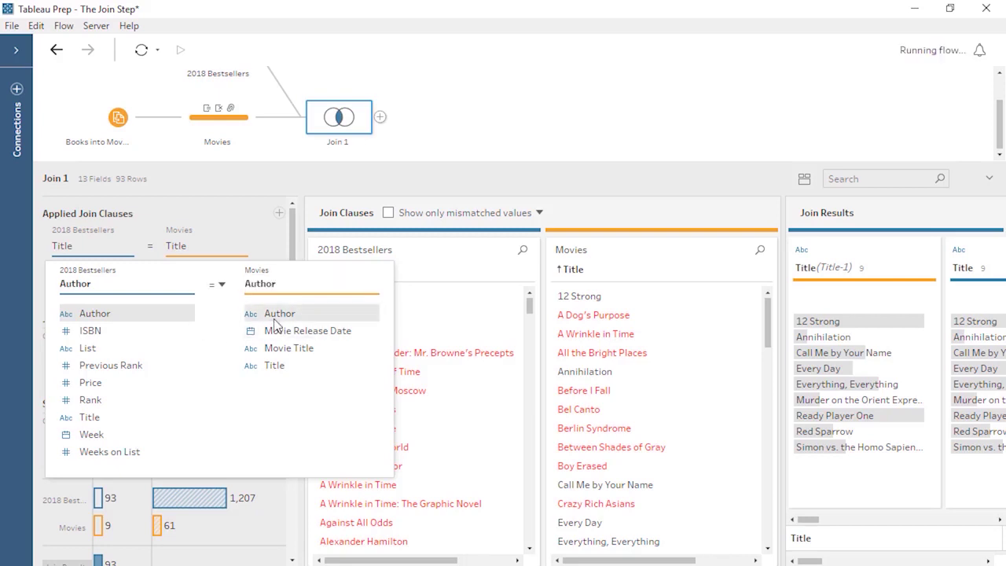
left_click(274, 316)
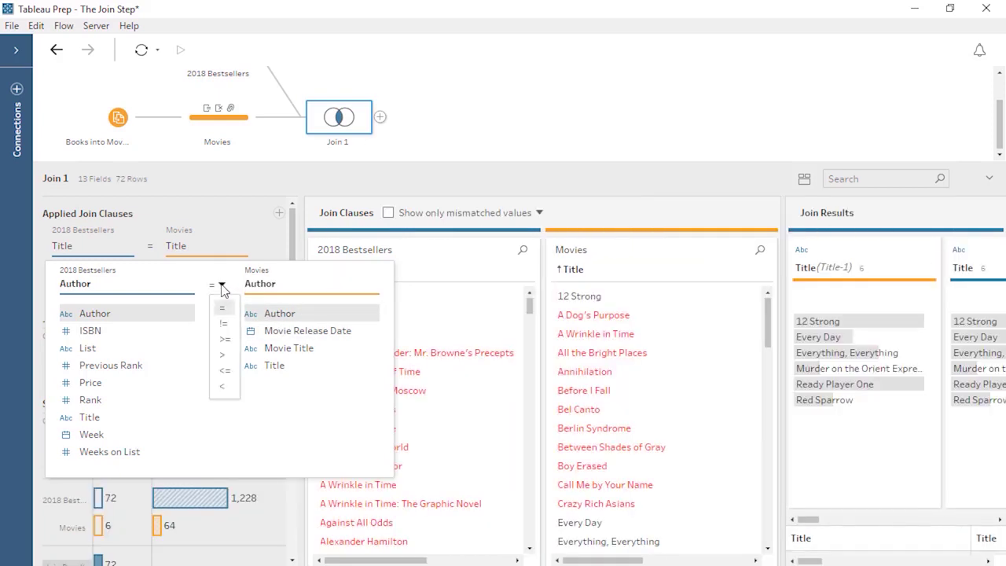
left_click(220, 211)
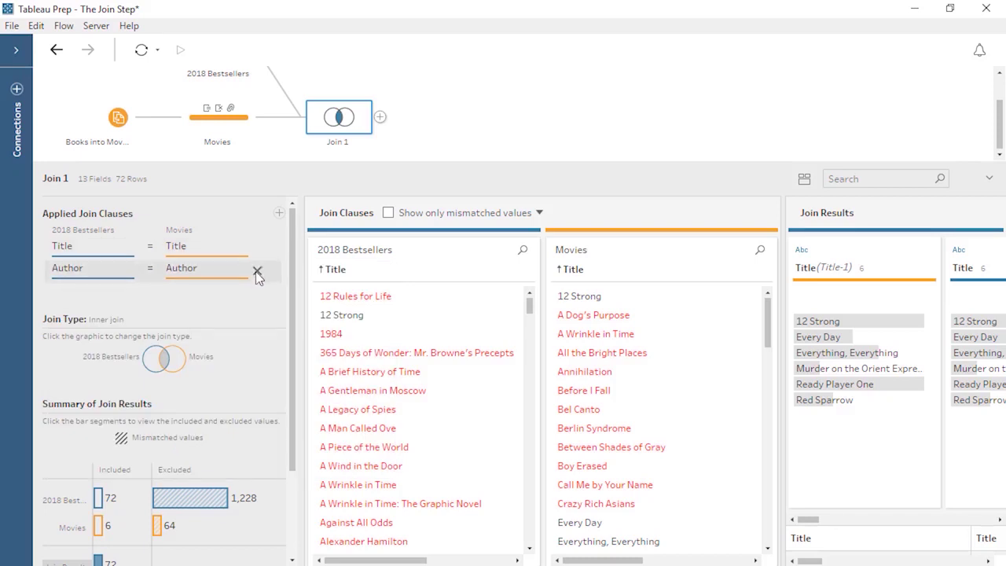
left_click(257, 273)
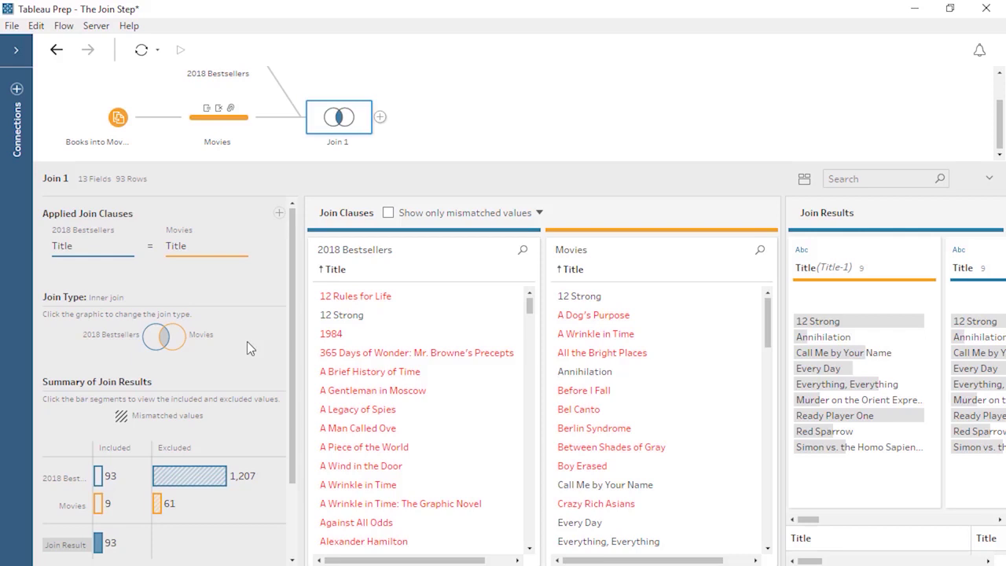
Try a left join that keeps all 2018 Bestsellers rows, and restore the inner join
left_click(154, 339)
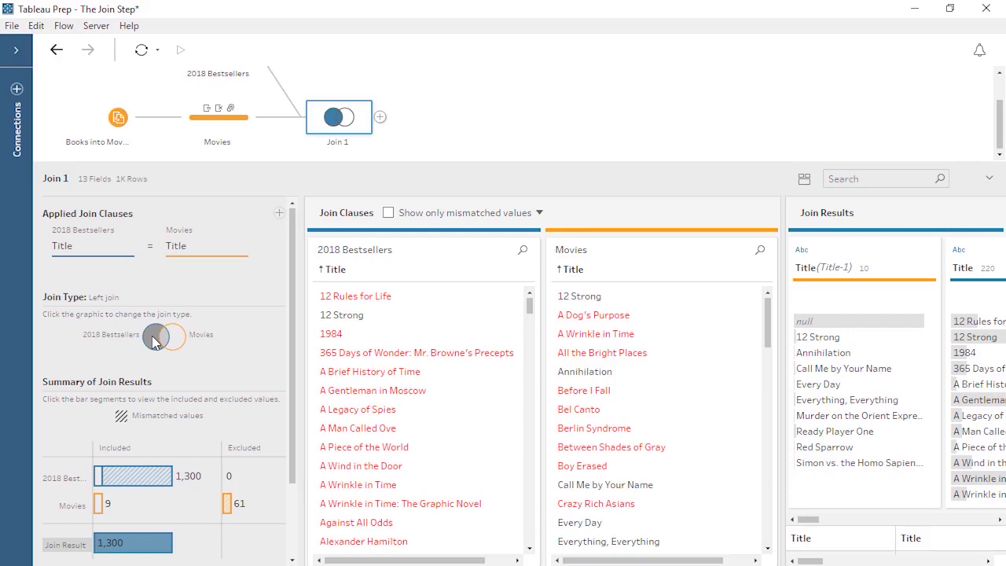
left_click(155, 339)
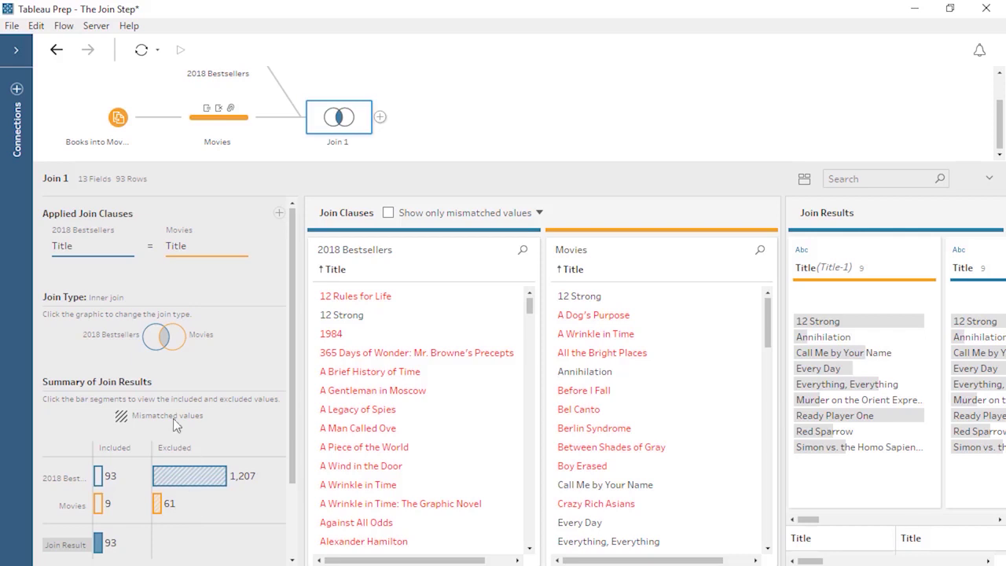
Change the join to a left join keeping all 2018 Bestsellers rows, and inspect its mismatched and matched rows in the join summary
left_click(154, 338)
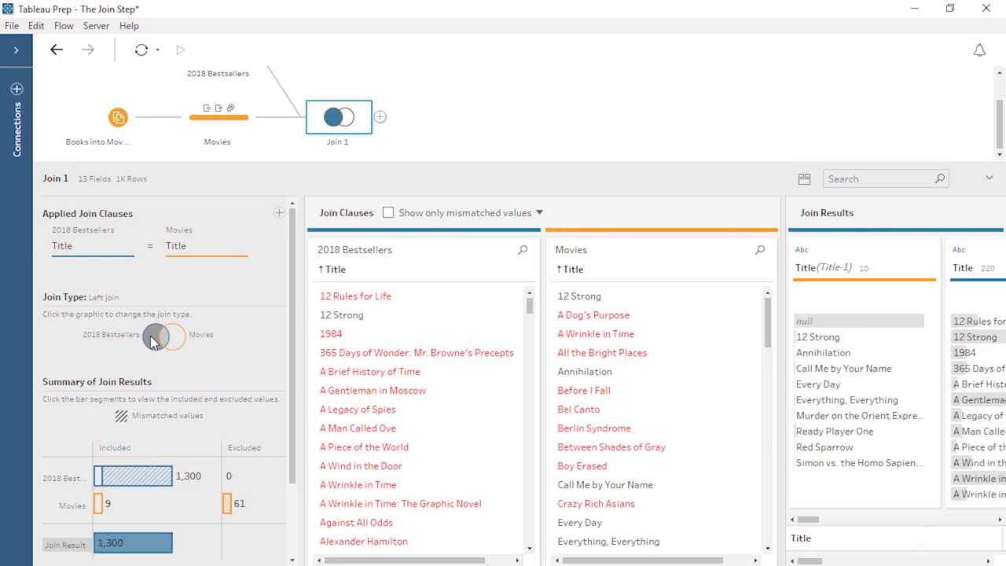
mouse_move(165, 476)
left_click(152, 484)
left_click(96, 477, "ctrl")
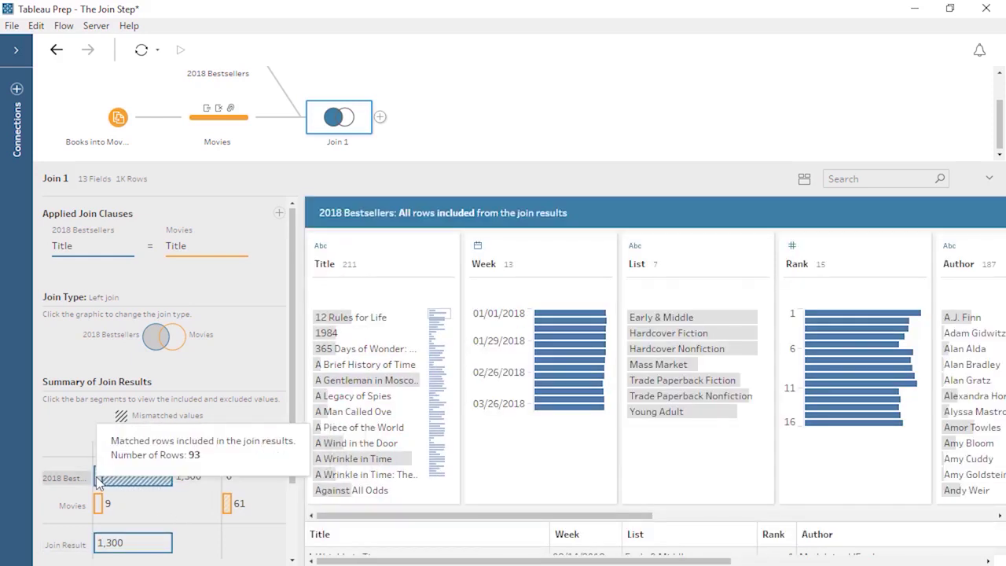
left_click(132, 548)
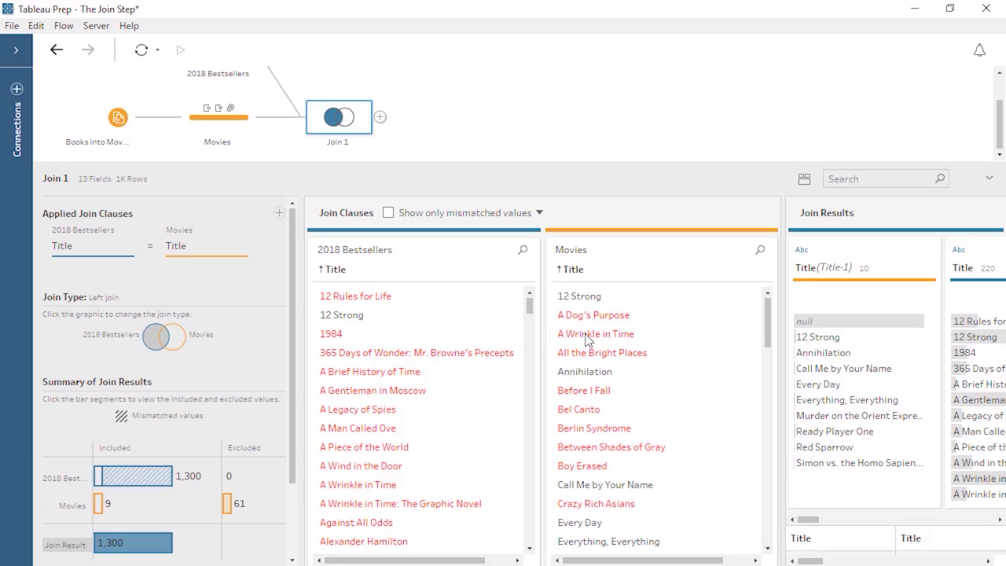
Trim spaces from the Title field in the Movies step and check the join result in Join 1
left_click(228, 129)
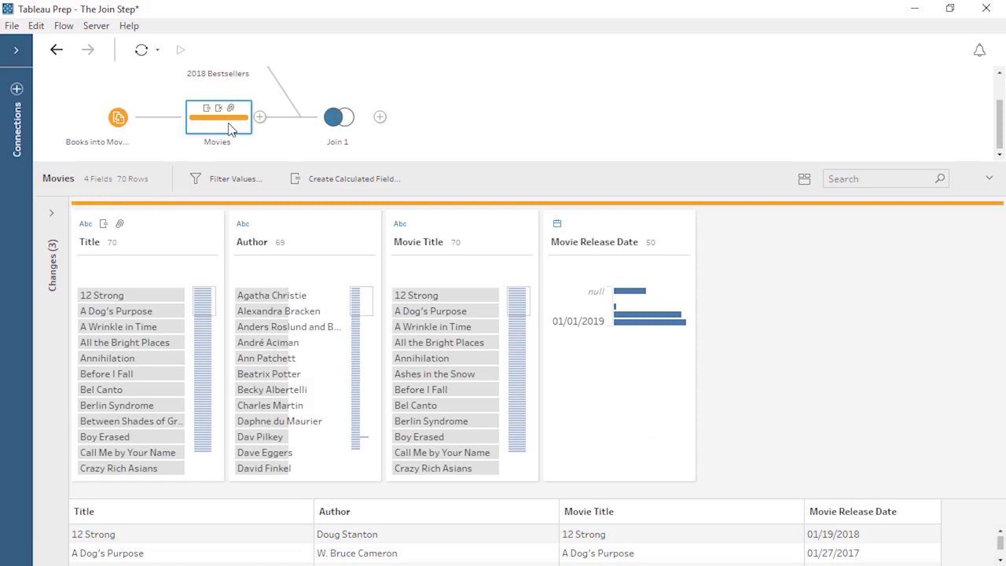
left_click(210, 225)
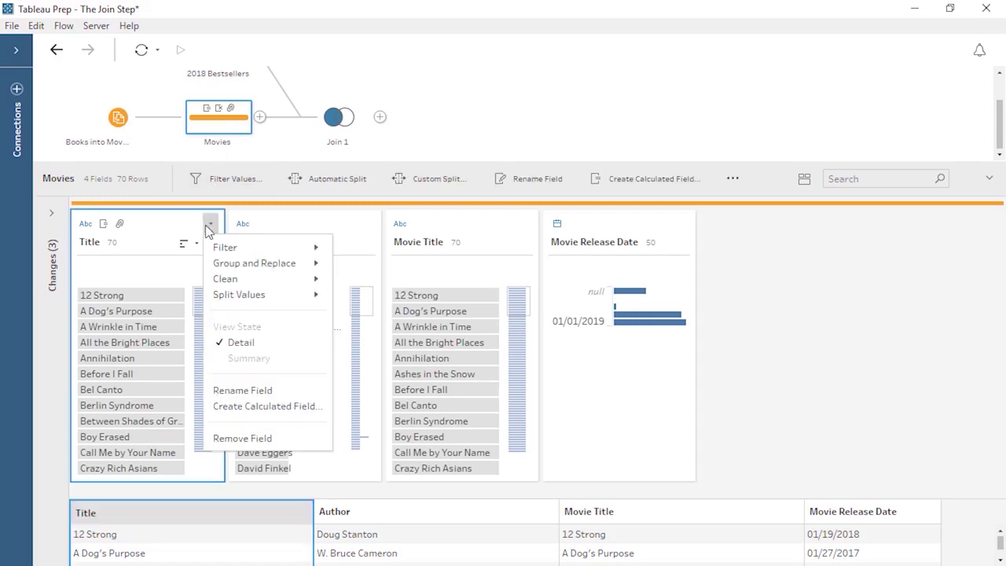
mouse_move(228, 279)
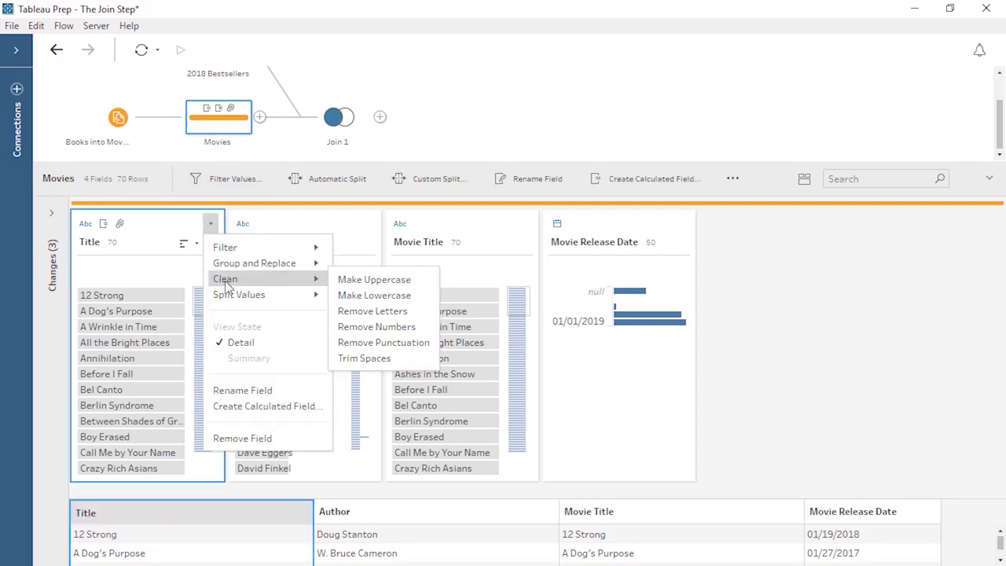
left_click(378, 359)
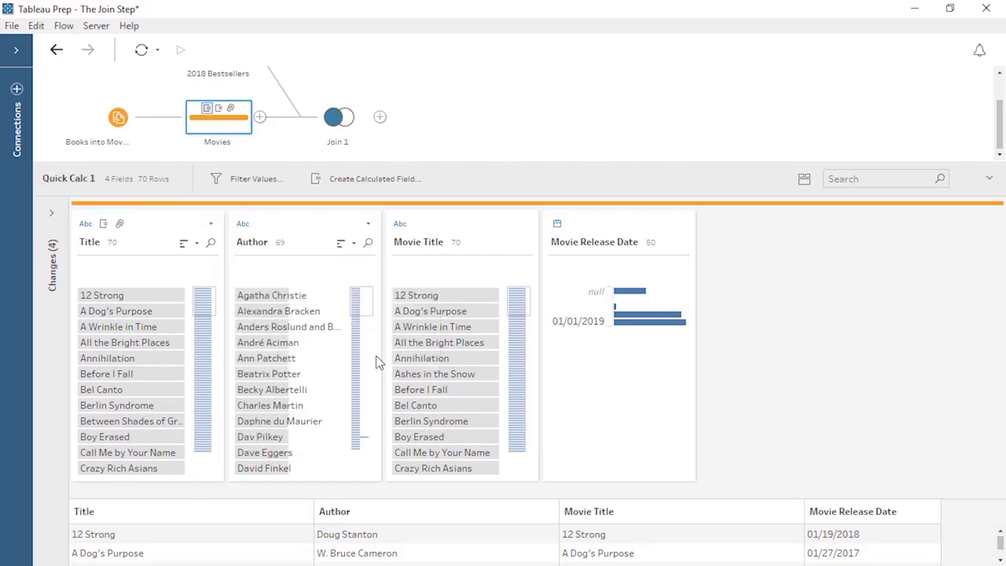
left_click(338, 125)
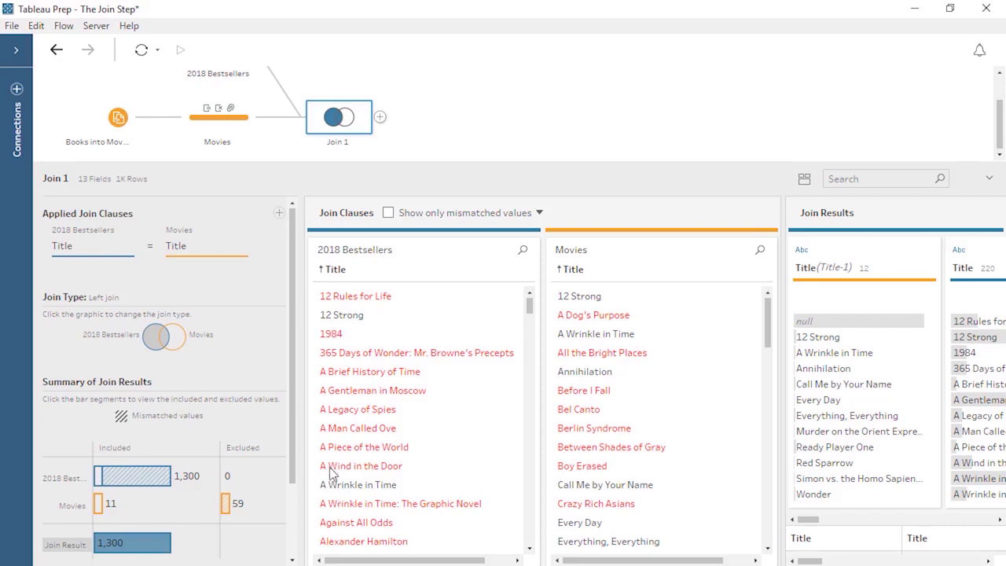
Add a cleaning step after Join 1 and remove the duplicate fields Title-1 and Author-1
left_click(379, 117)
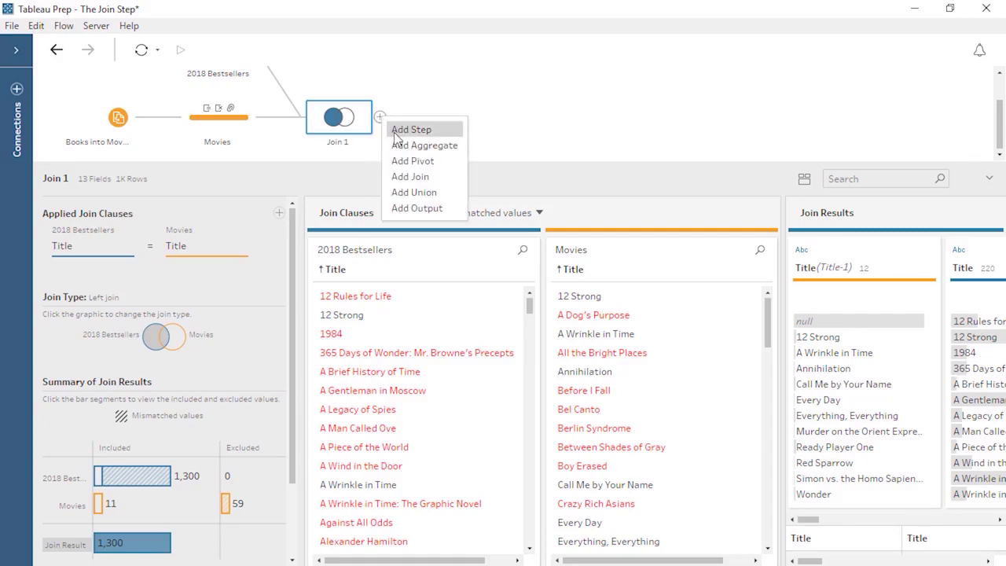
left_click(396, 132)
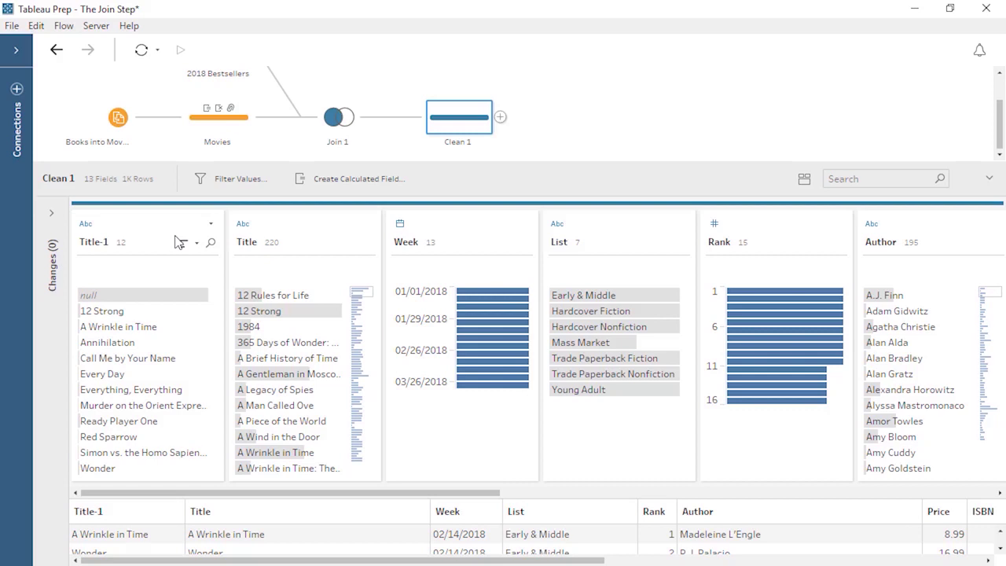
left_click(210, 223)
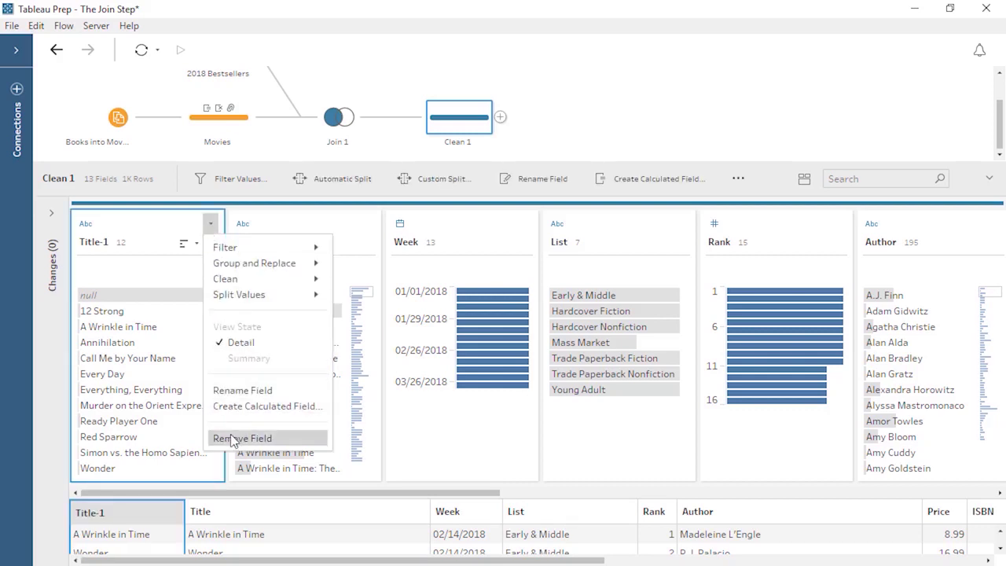
left_click(235, 438)
left_click_drag(233, 492, 700, 495)
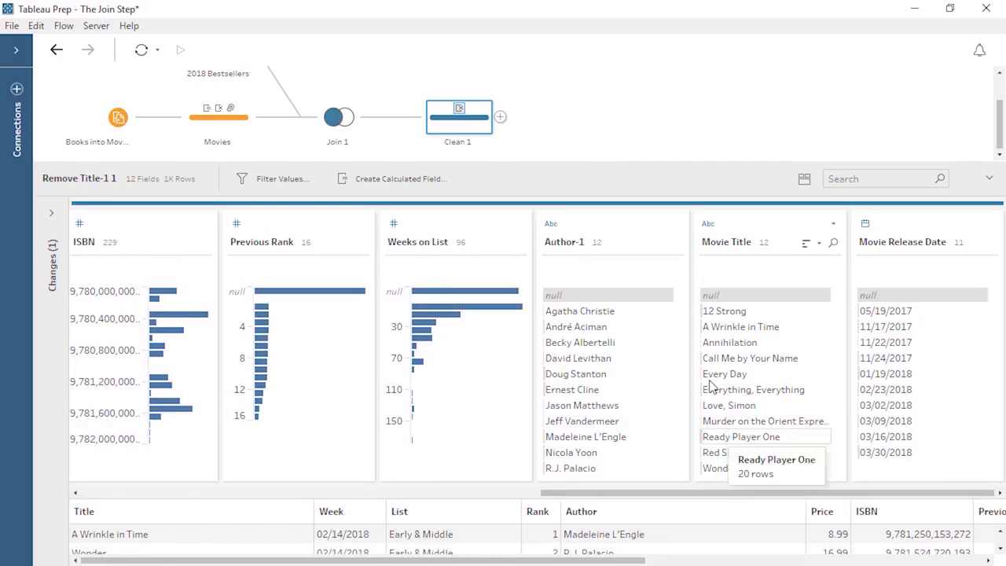
left_click(676, 223)
left_click(692, 440)
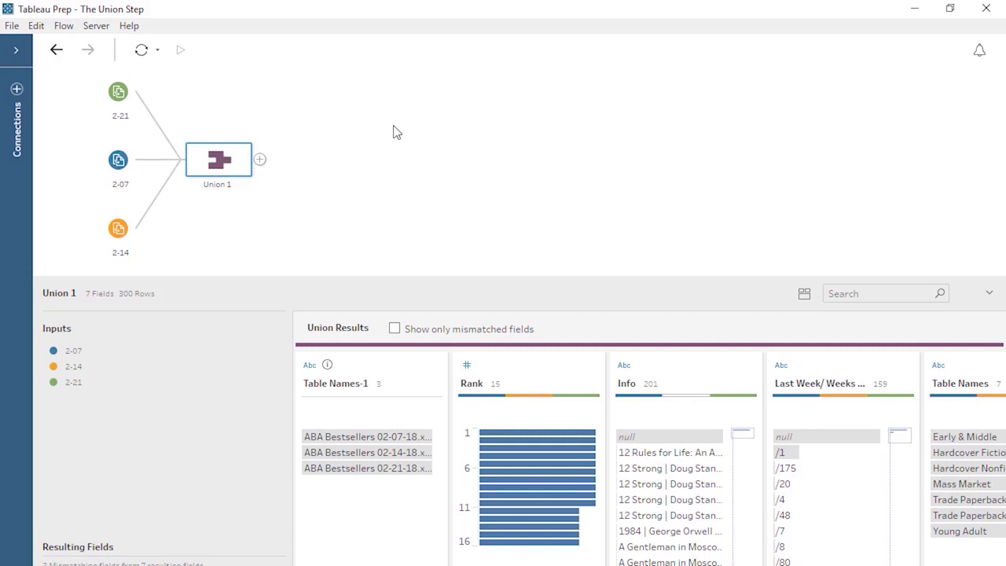
In The Union Step flow, connect to the Excel file ABA Bestsellers 02-28-18.xlsx and add its Hardcover Fiction table as an input
left_click(17, 91)
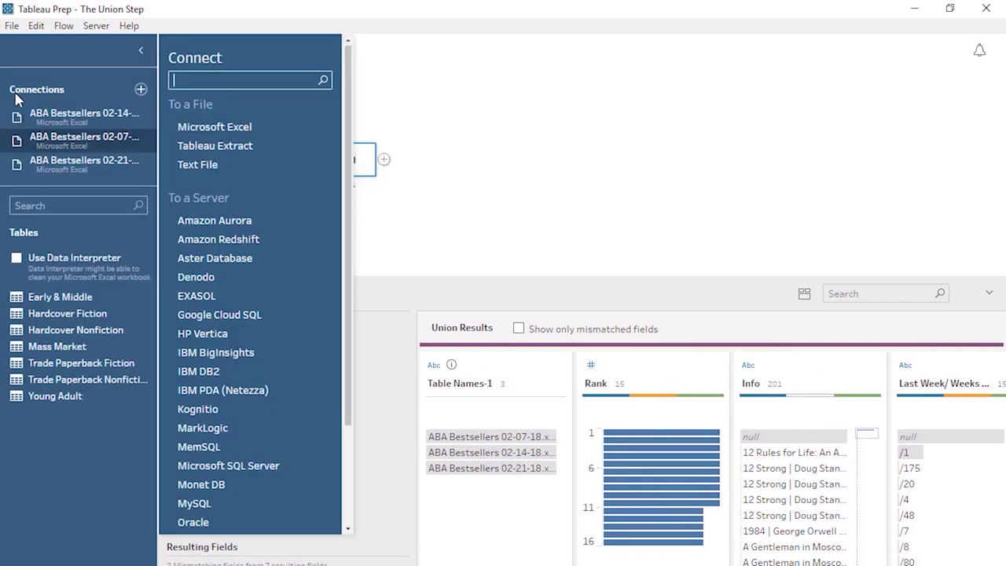
left_click(183, 129)
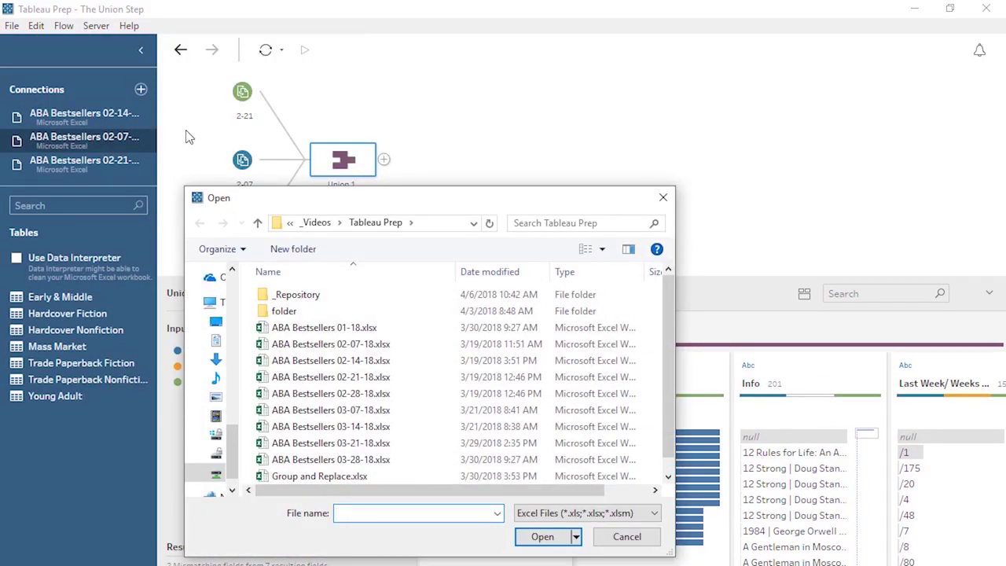
double_click(352, 395)
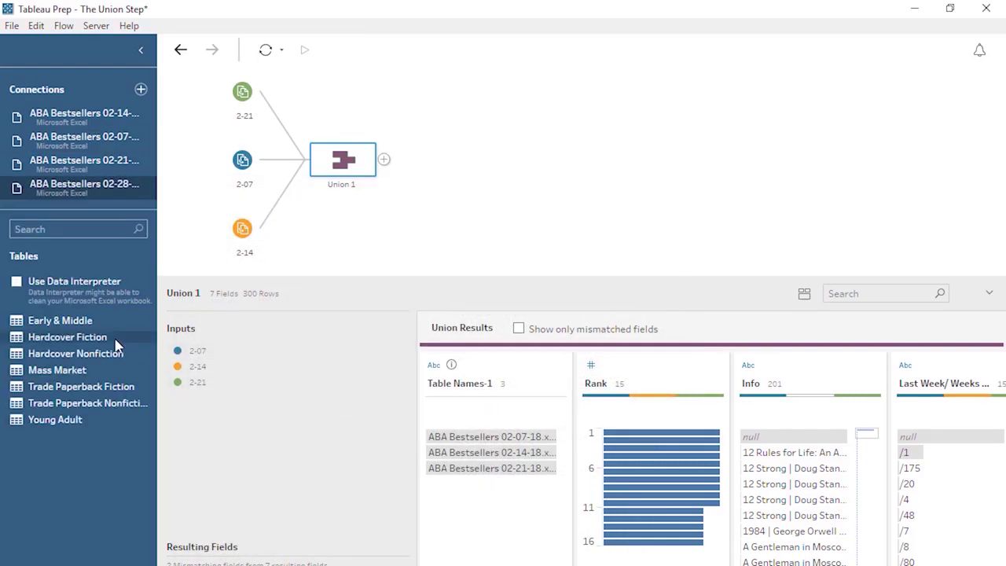
left_click_drag(117, 346, 201, 344)
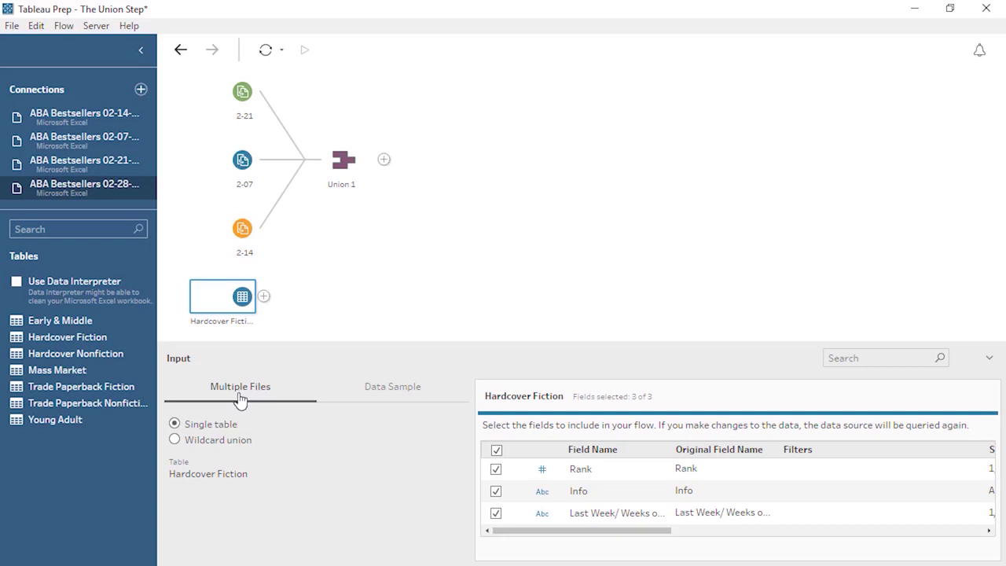
Switch the Hardcover Fiction input to a wildcard union and review its search folder and file include/exclude options
left_click(175, 441)
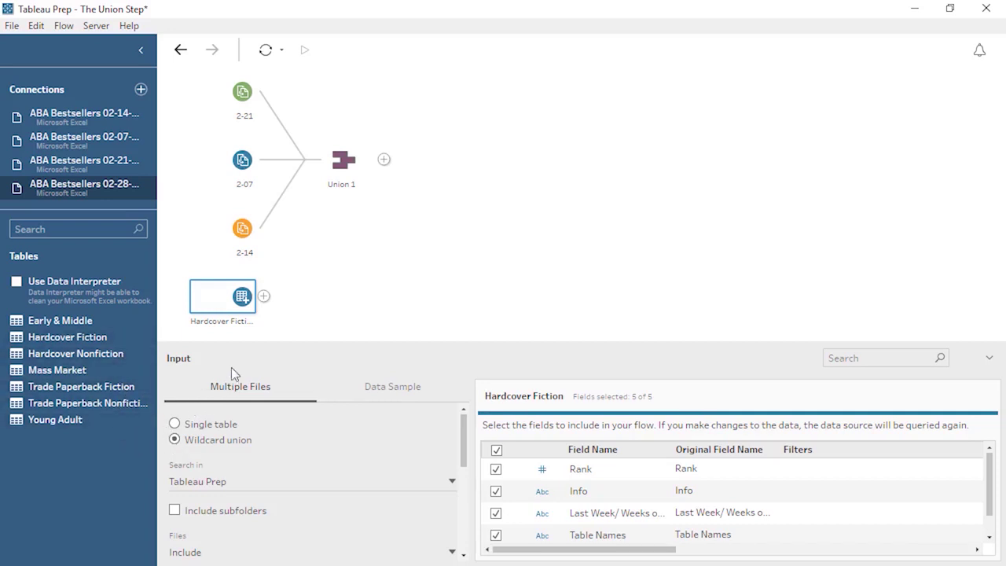
left_click_drag(245, 344, 229, 92)
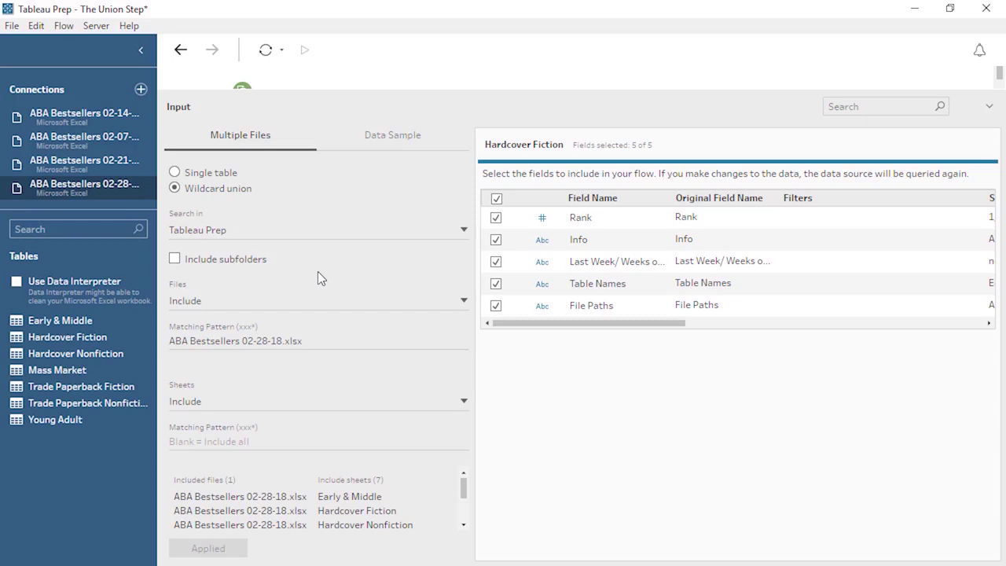
left_click(291, 234)
left_click(289, 236)
left_click(277, 302)
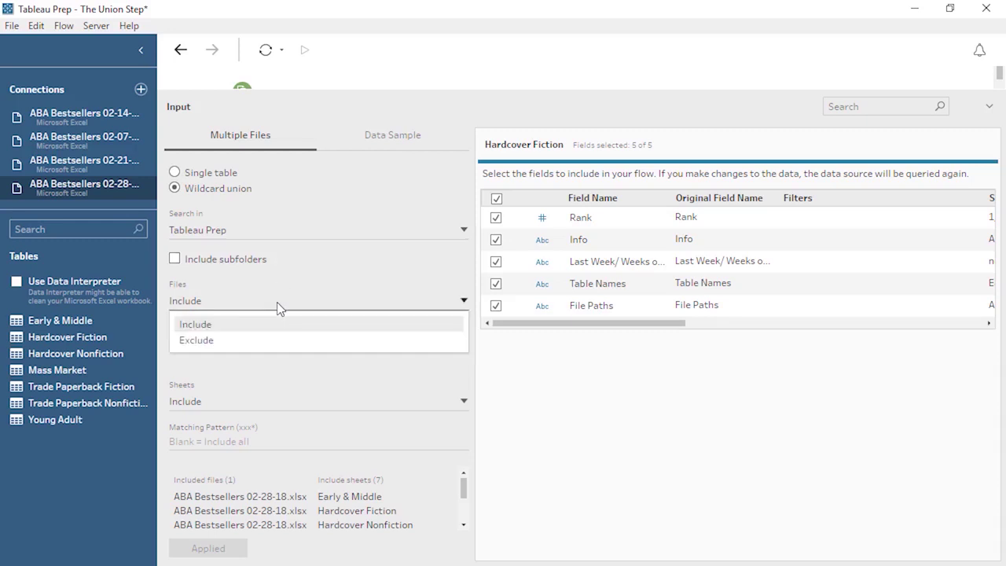
left_click(276, 302)
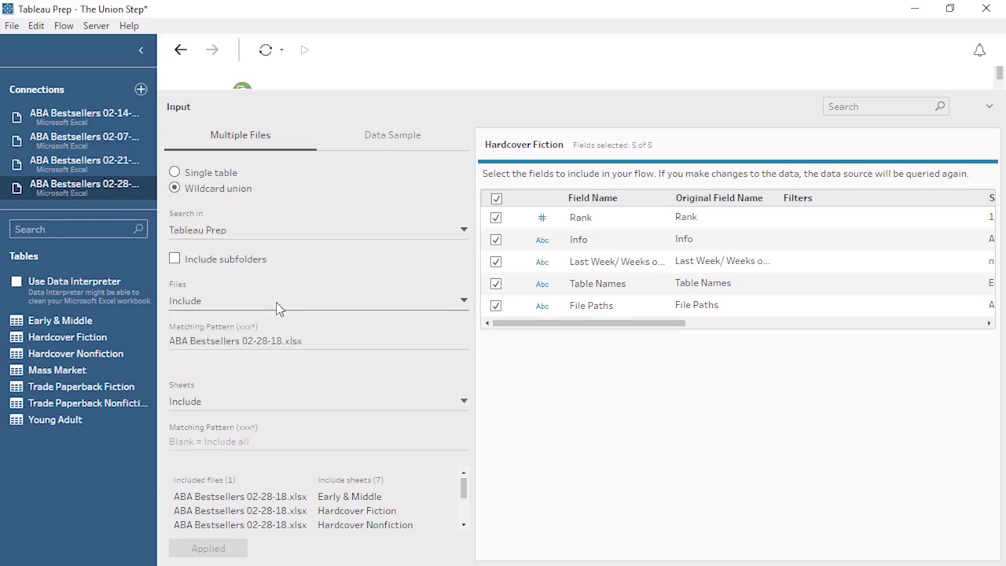
Set the wildcard union's file matching pattern to ABA Bestsellers*
left_click(317, 340)
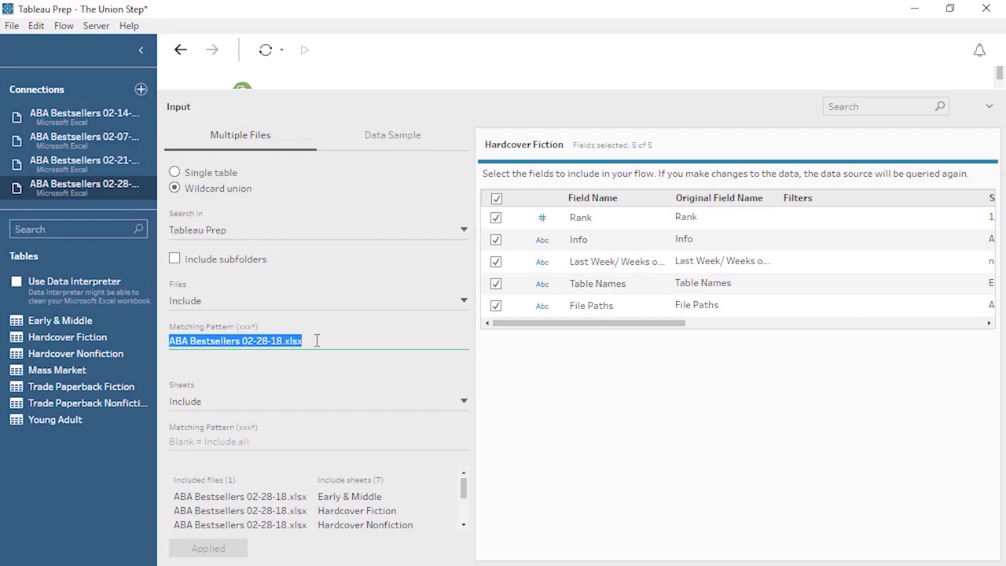
left_click(316, 339)
left_click_drag(318, 339, 240, 341)
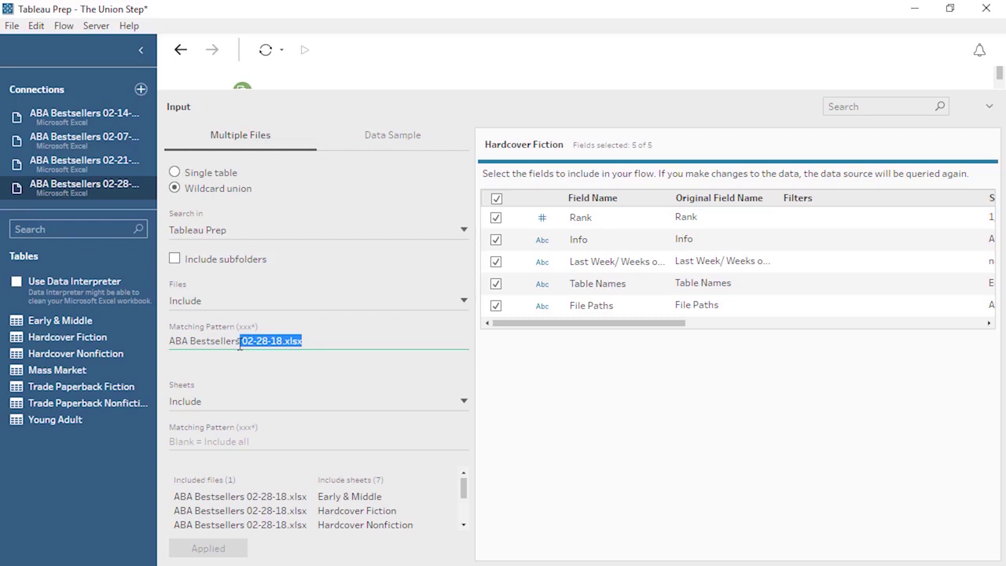
key("BackSpace")
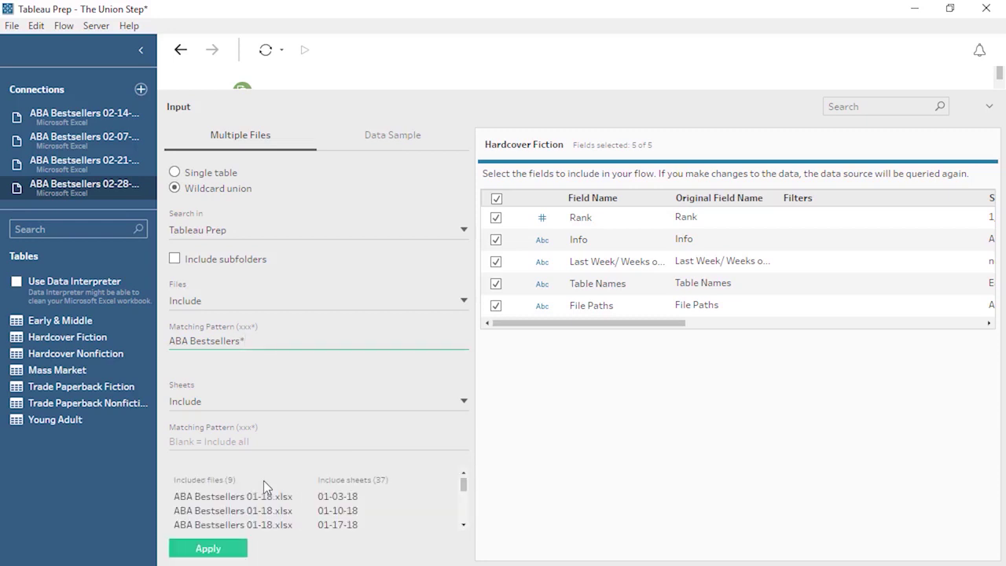
Try the sheet matching pattern Trade*, and reset the input by switching to a single table and back to wildcard union
left_click(277, 403)
left_click(278, 402)
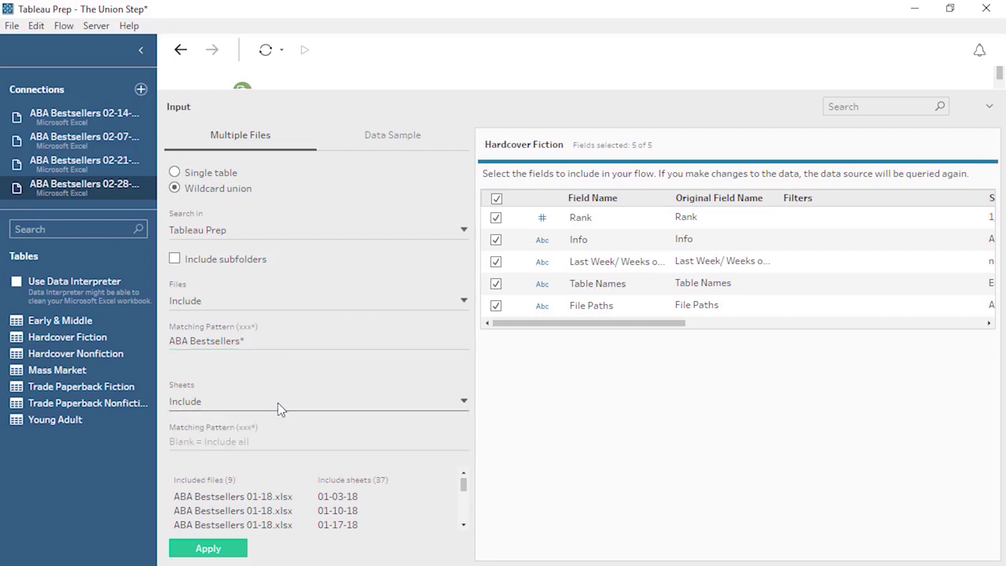
left_click(267, 442)
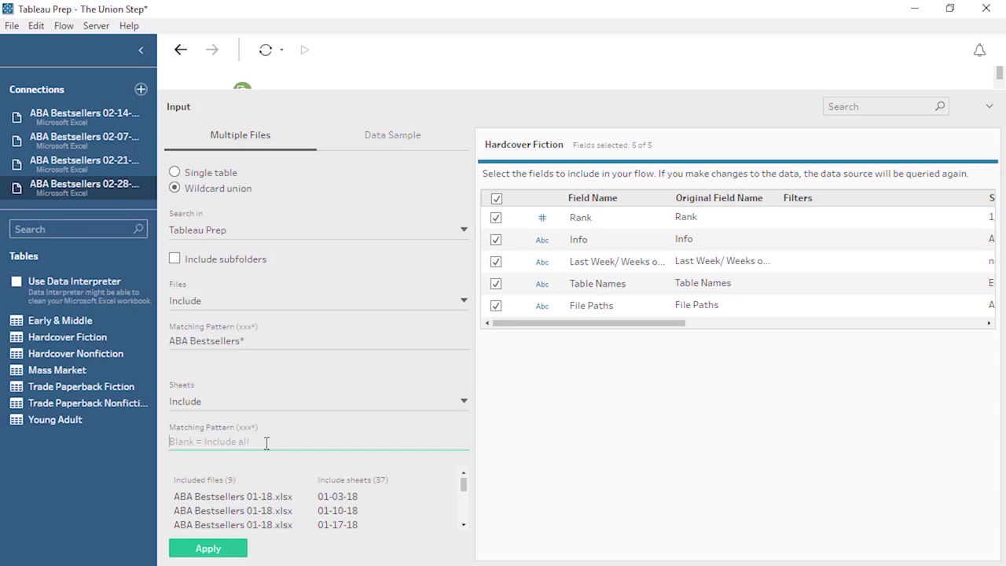
type("Trade*")
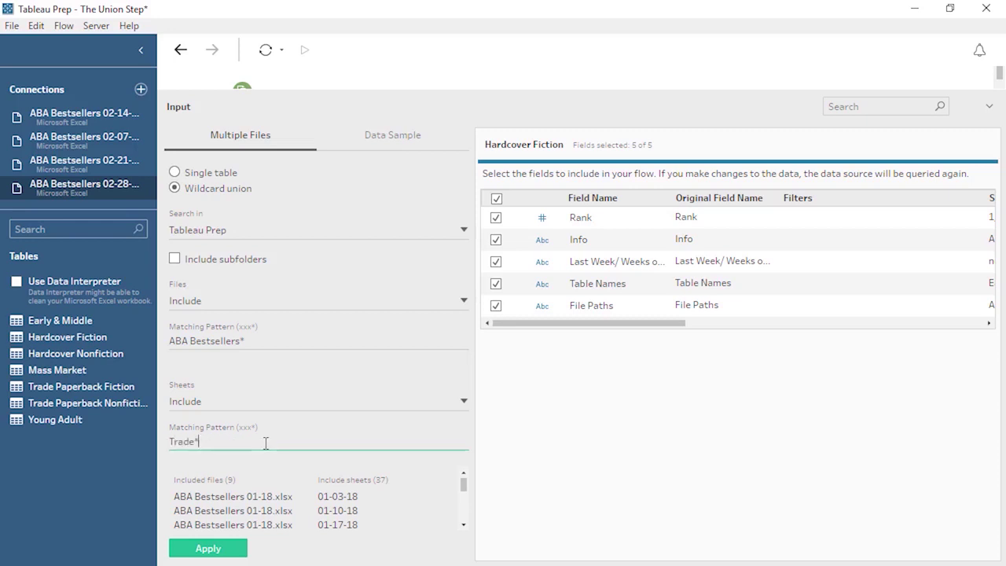
left_click(225, 549)
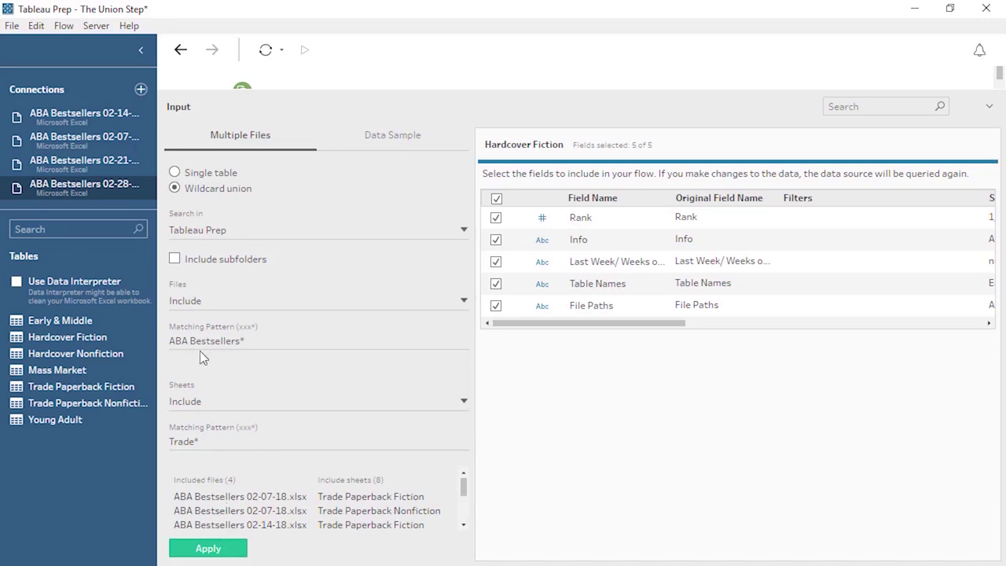
left_click(176, 173)
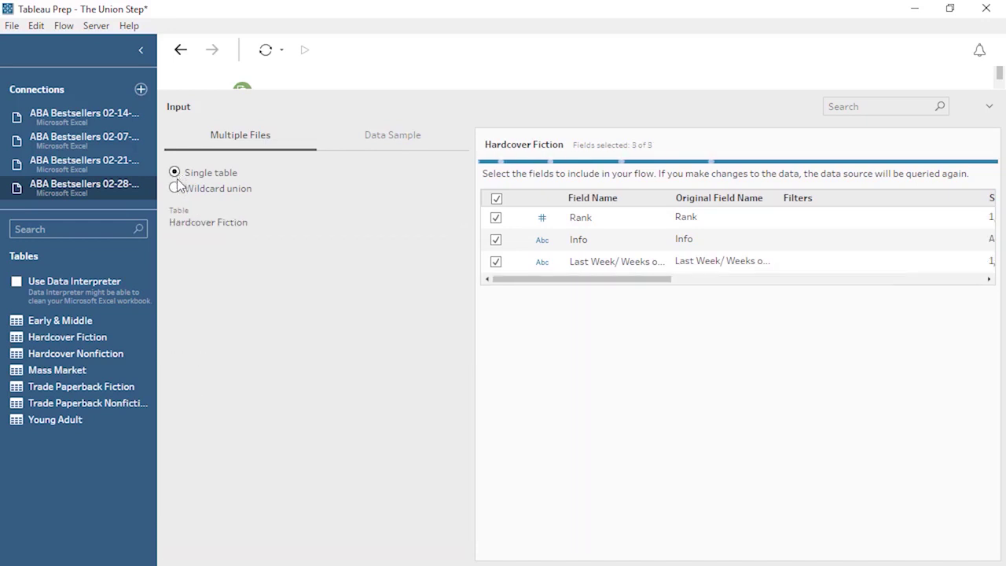
left_click(175, 190)
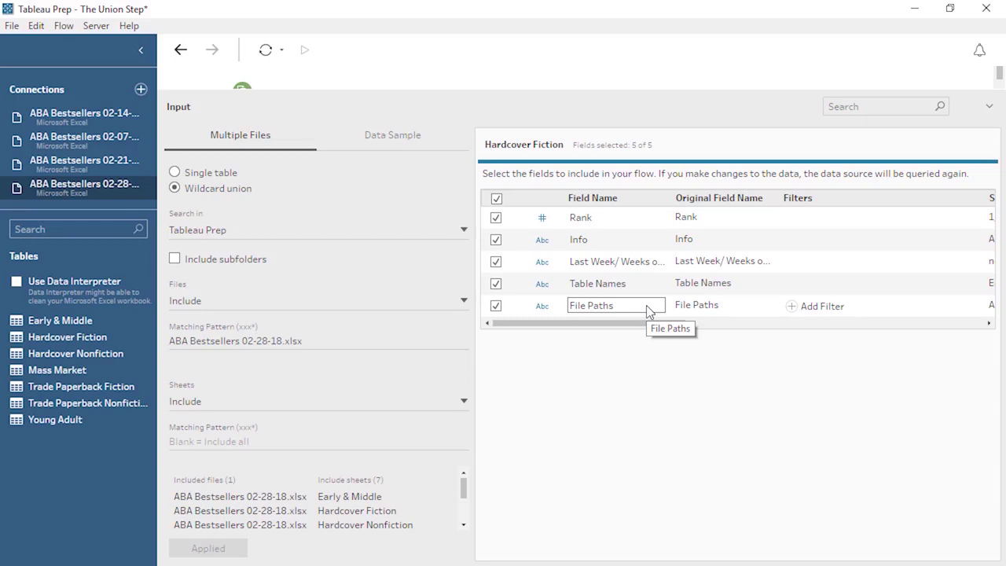
Remove the Union 1 step from the flow
left_click_drag(577, 91, 597, 356)
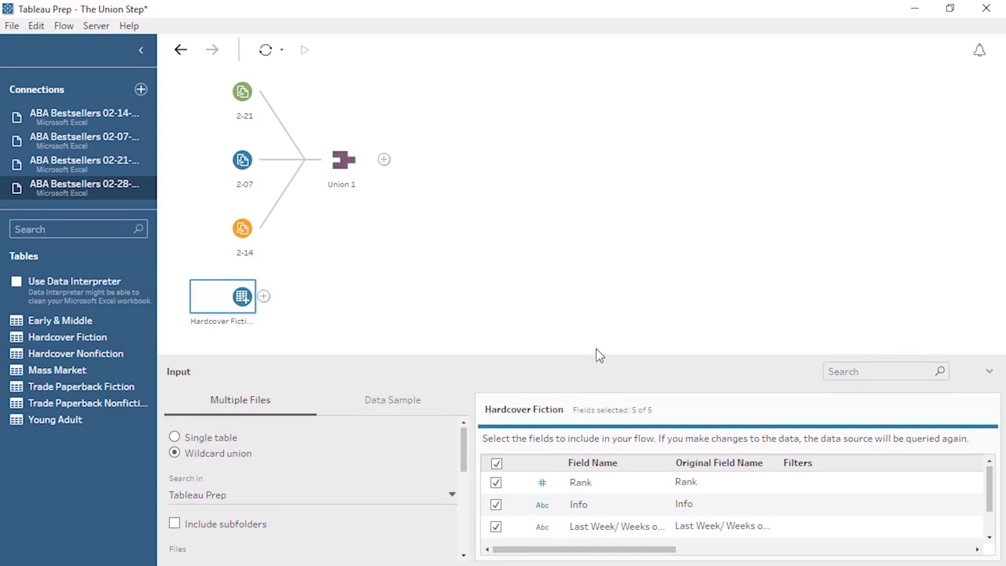
right_click(350, 183)
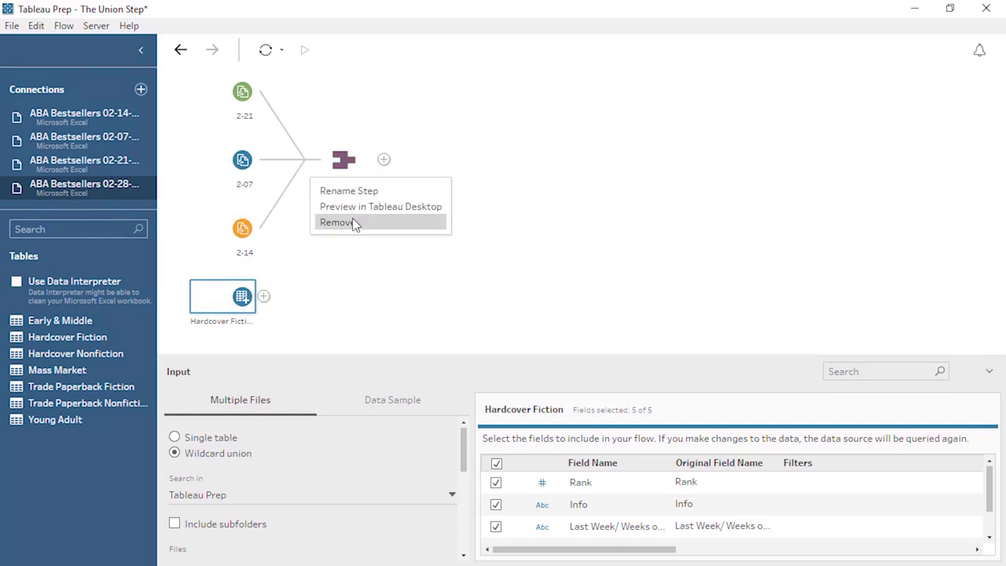
left_click(352, 222)
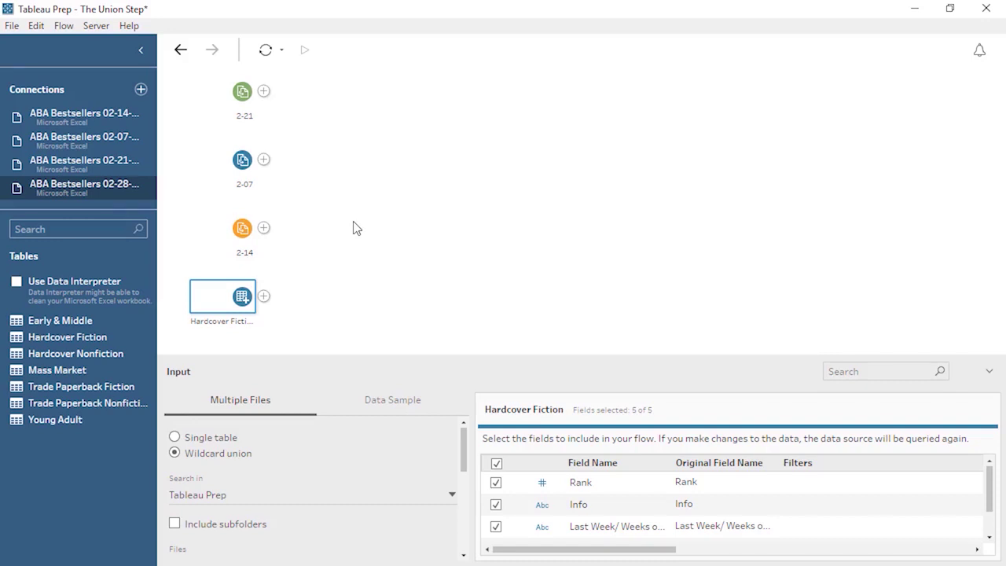
Try adding a union step after input 2-21 with 2-07 as its second input, and undo it
left_click(263, 92)
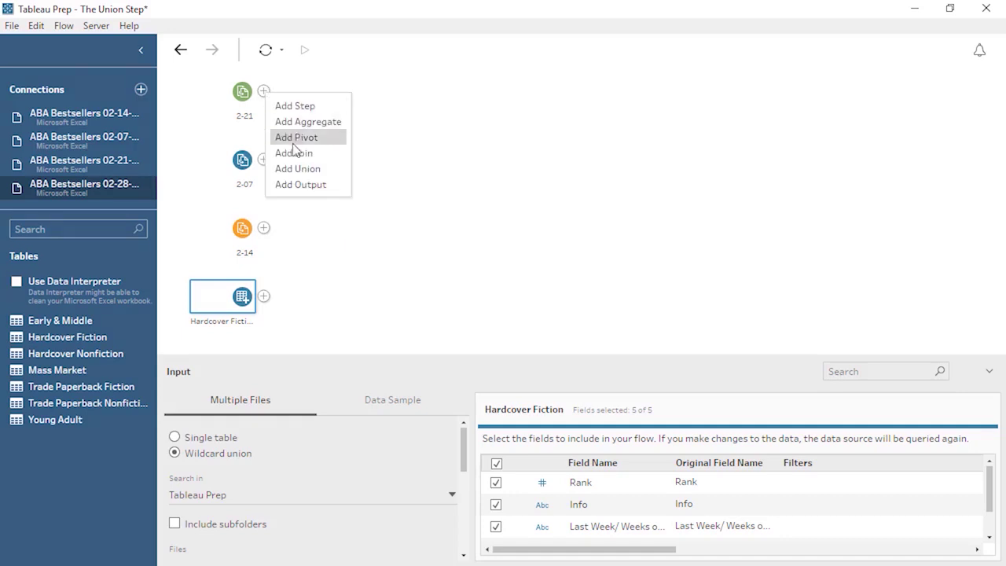
left_click(296, 170)
left_click_drag(247, 159, 319, 95)
left_click(181, 50)
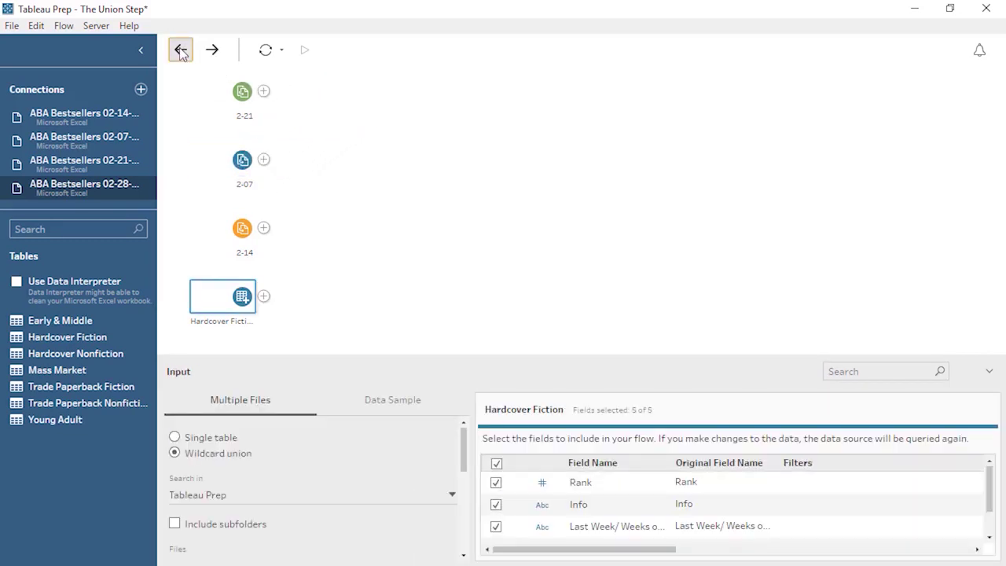
Union inputs 2-07 and 2-21, and add inputs 2-14 and Hardcover Fiction to the same union step
left_click_drag(243, 161, 246, 115)
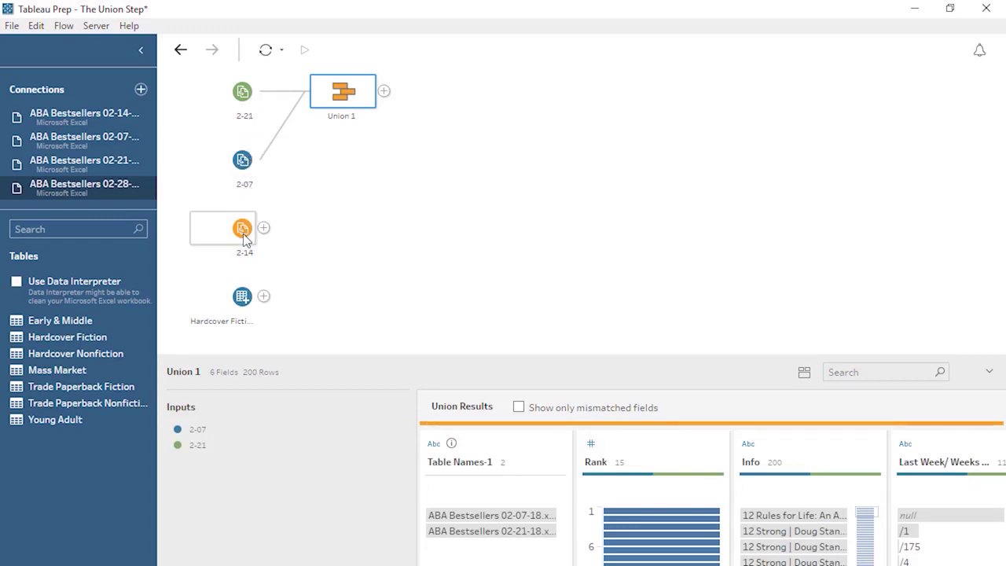
left_click_drag(244, 238, 333, 98)
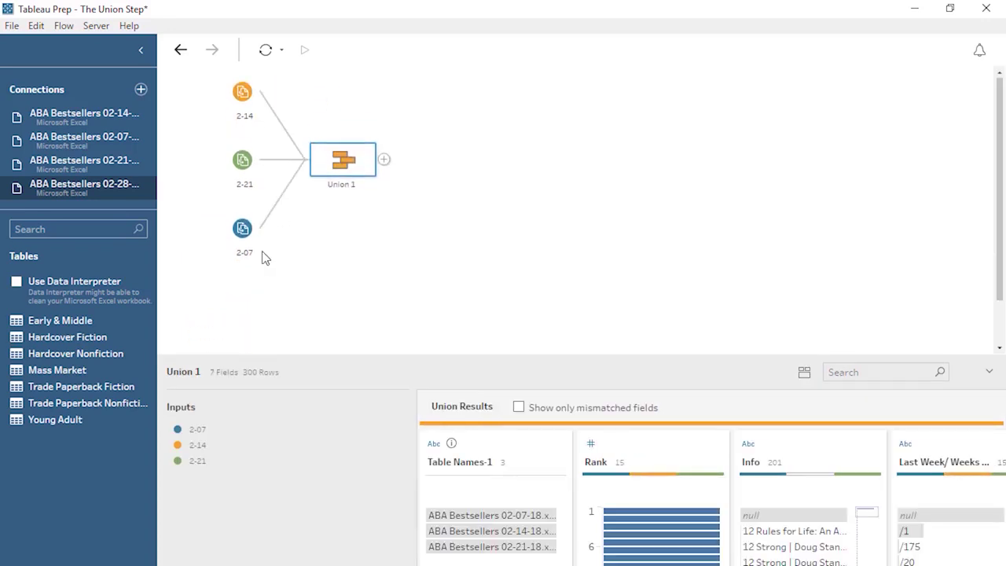
left_click_drag(247, 309, 334, 106)
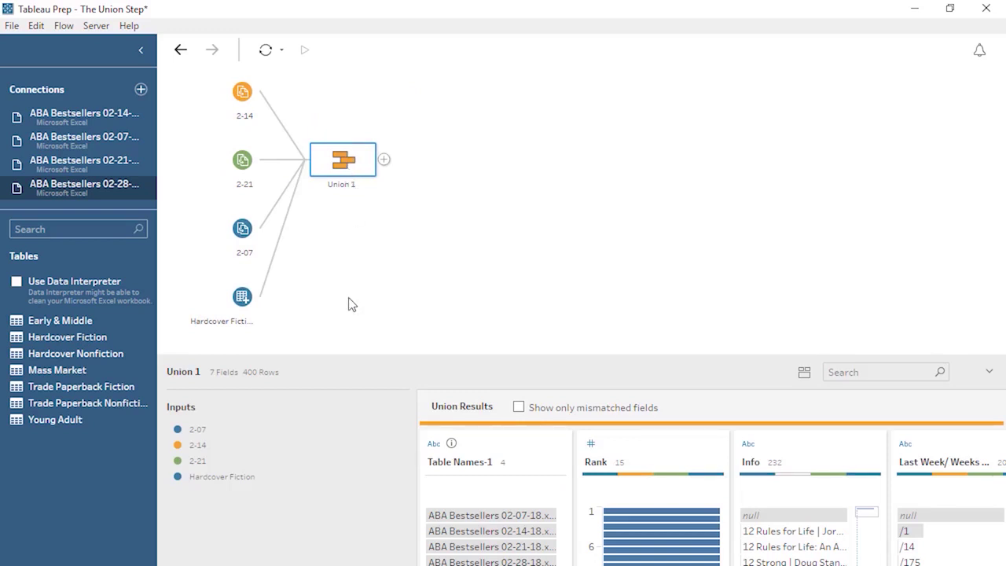
Filter the union results to only the mismatched fields, merge Information into Info, and show all fields again
left_click_drag(353, 357, 353, 117)
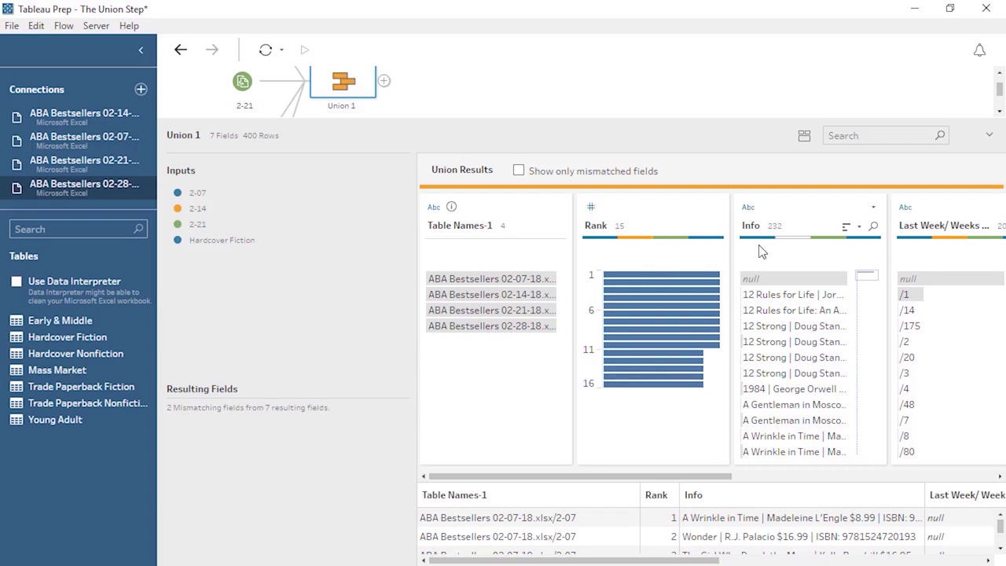
left_click_drag(673, 476, 966, 460)
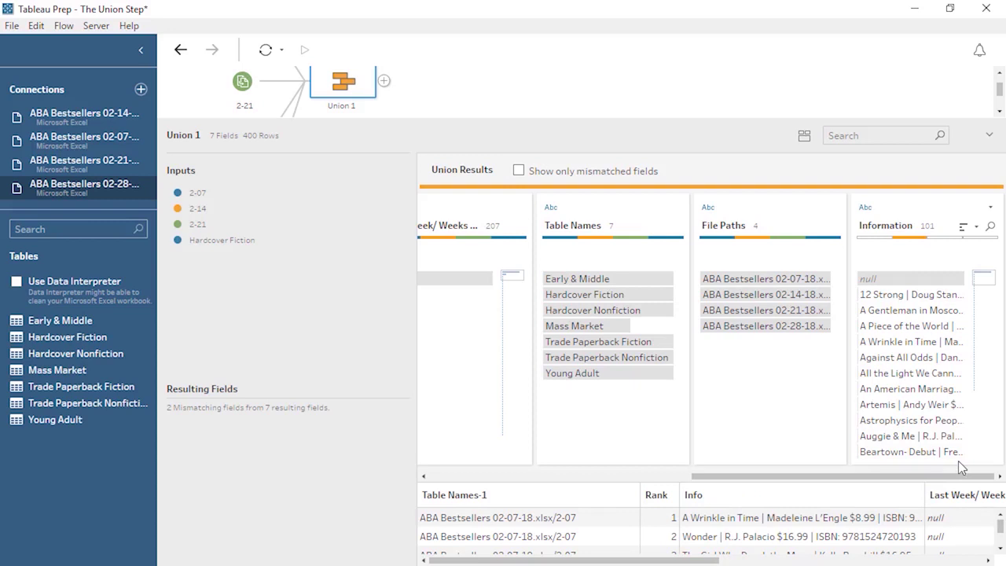
left_click(519, 171)
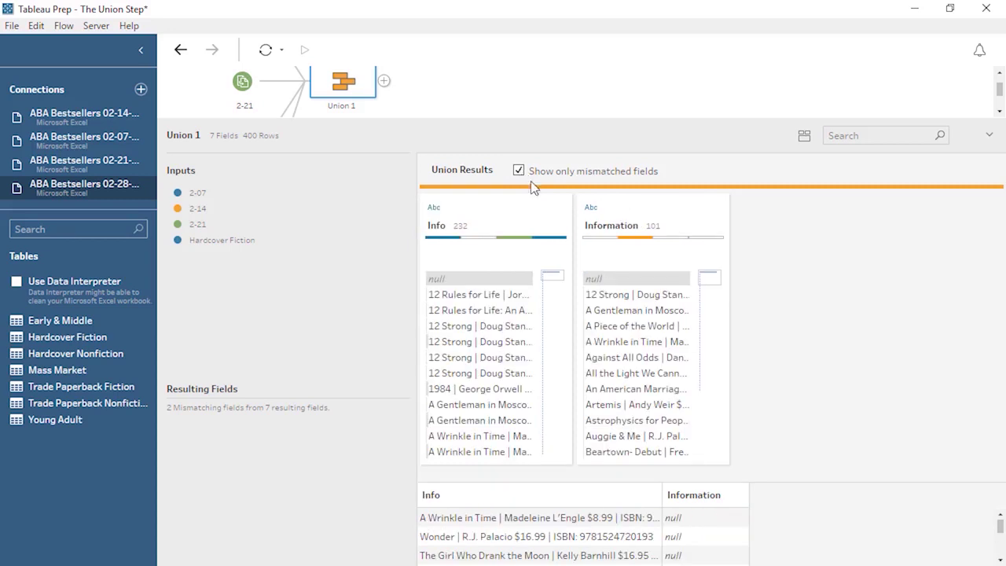
left_click_drag(656, 212, 486, 252)
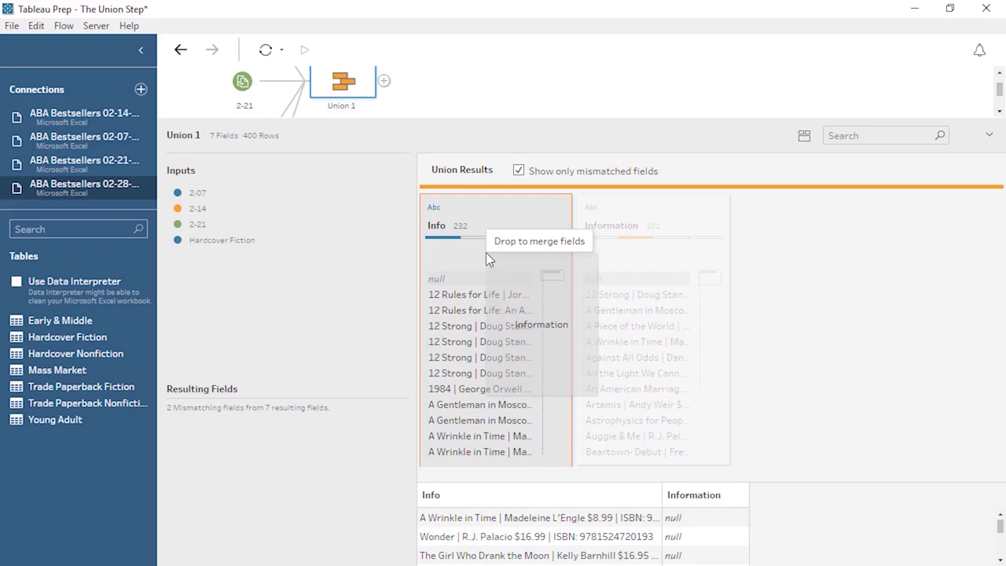
left_click_drag(486, 260, 486, 260)
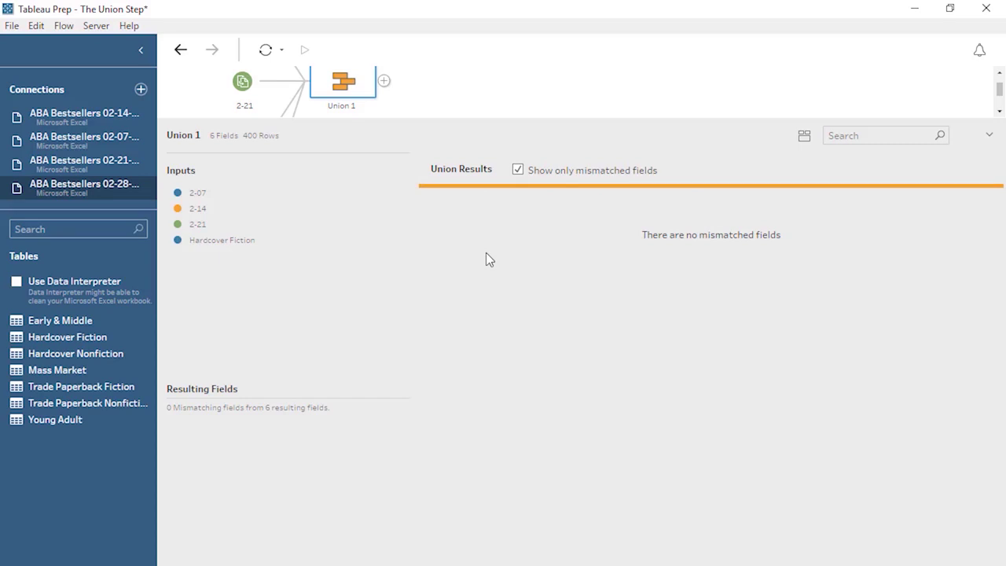
left_click(519, 170)
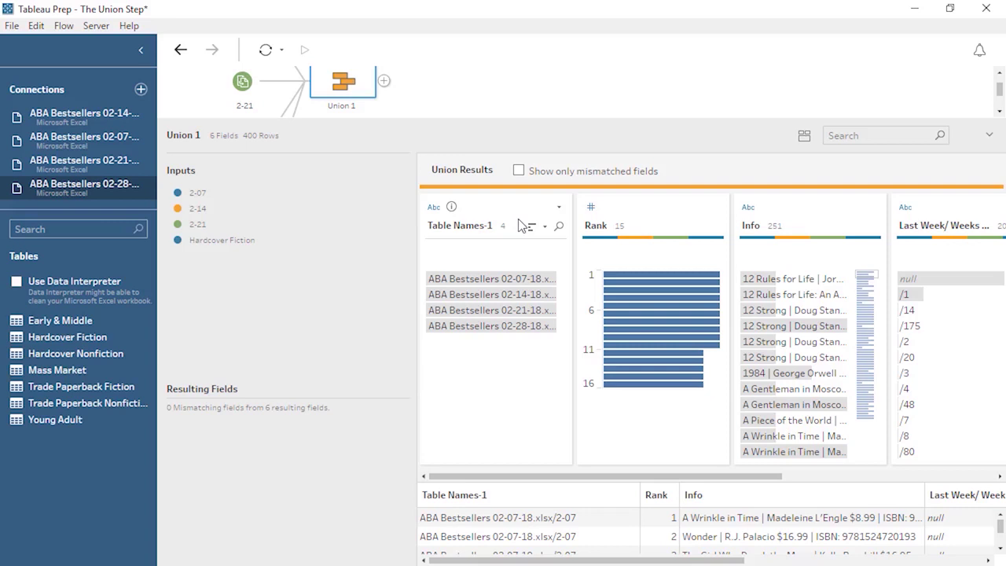
Add a cleaning step after Union 1 and remove the Table Names-1 field in it
left_click(559, 208)
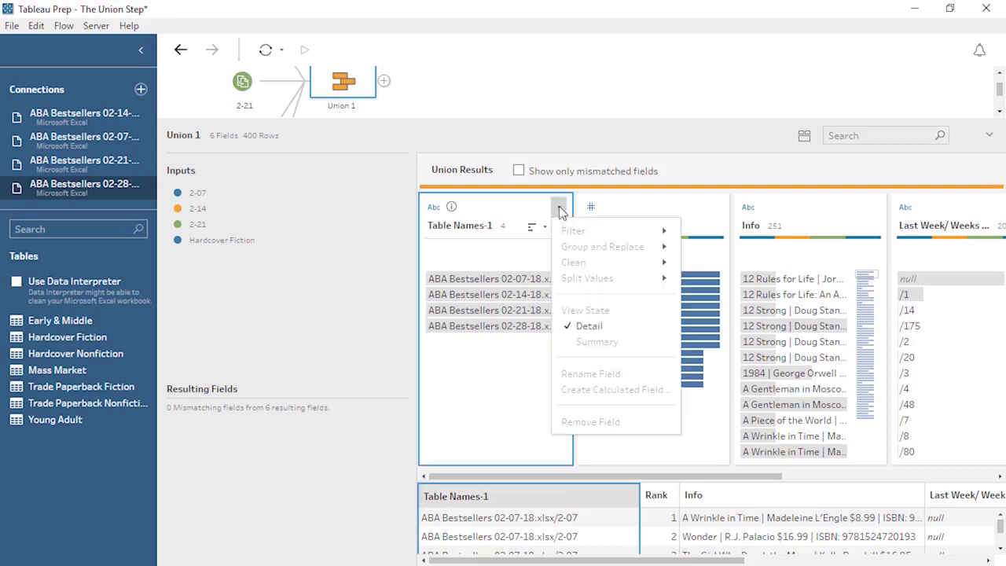
left_click(559, 208)
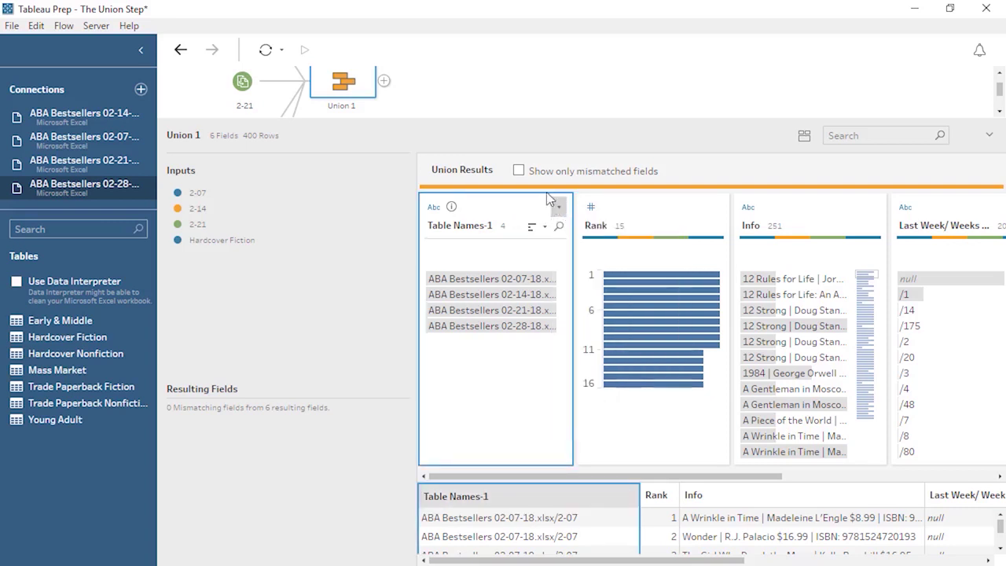
left_click(387, 84)
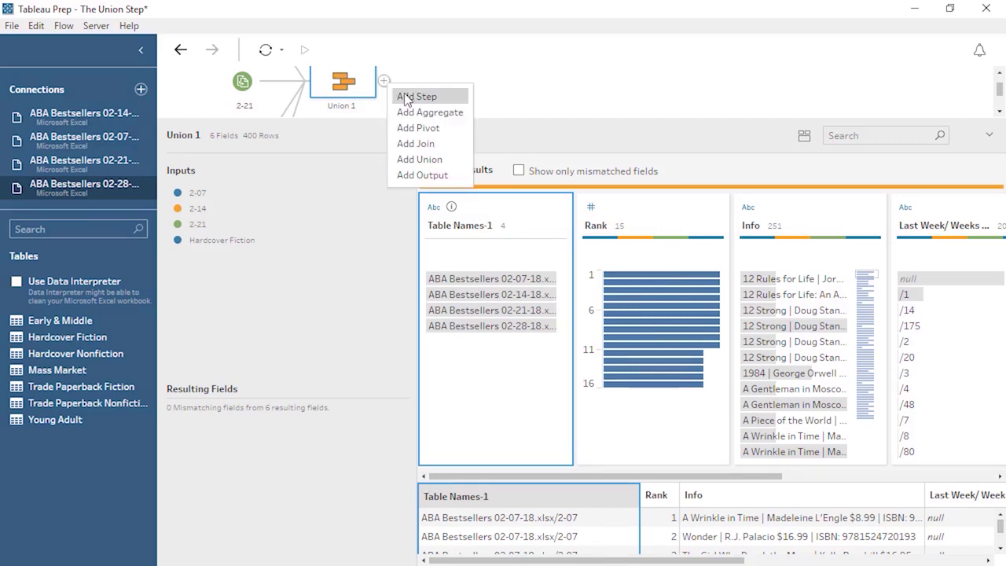
left_click(407, 97)
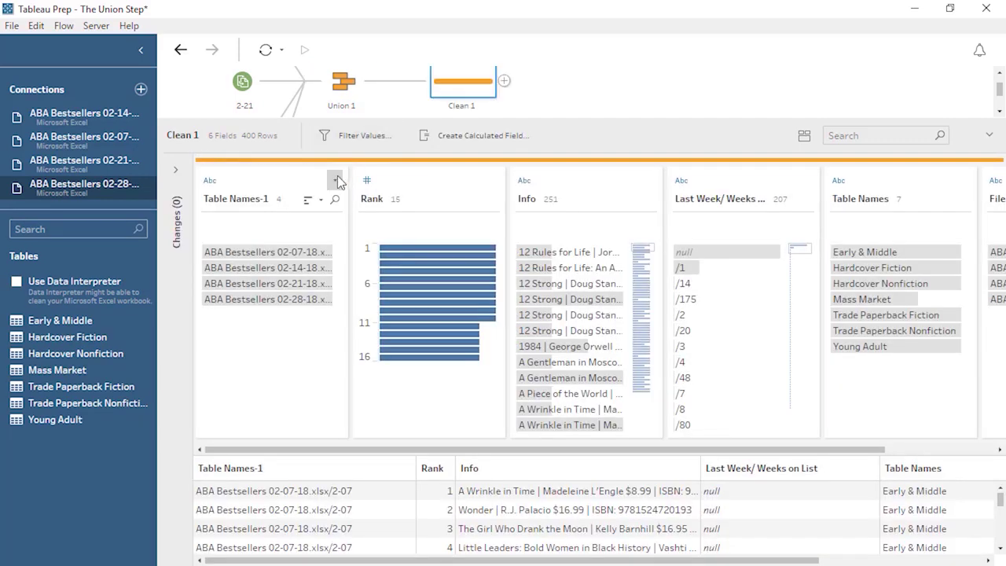
left_click(336, 181)
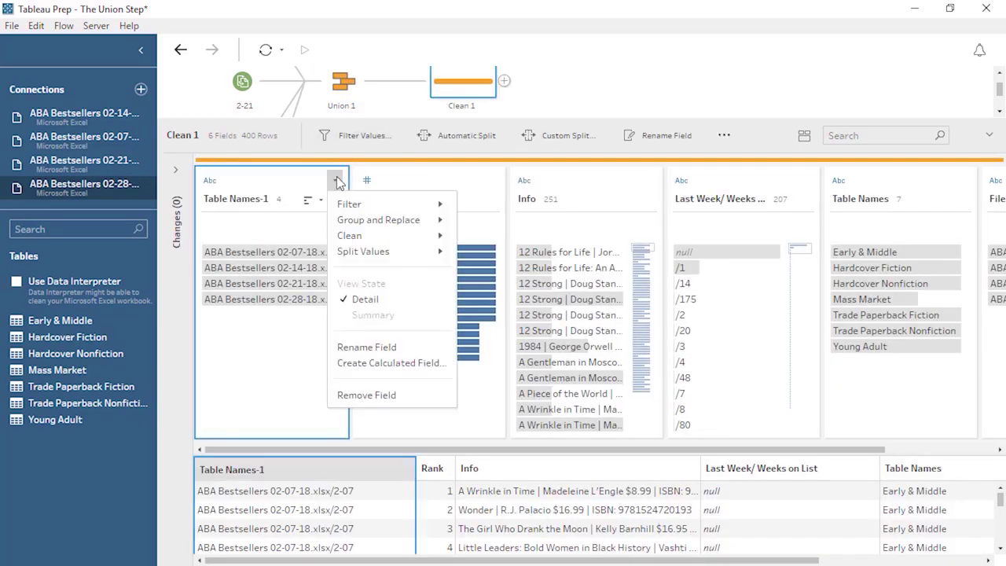
left_click(359, 396)
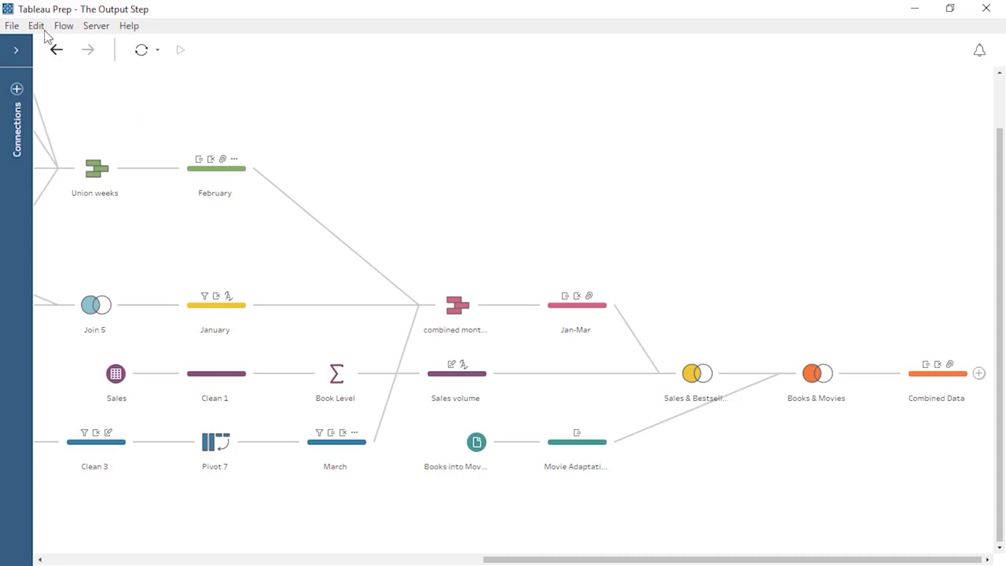
Try saving the flow as a Packaged Tableau Flow File (*.tflx), and cancel without saving
left_click(12, 26)
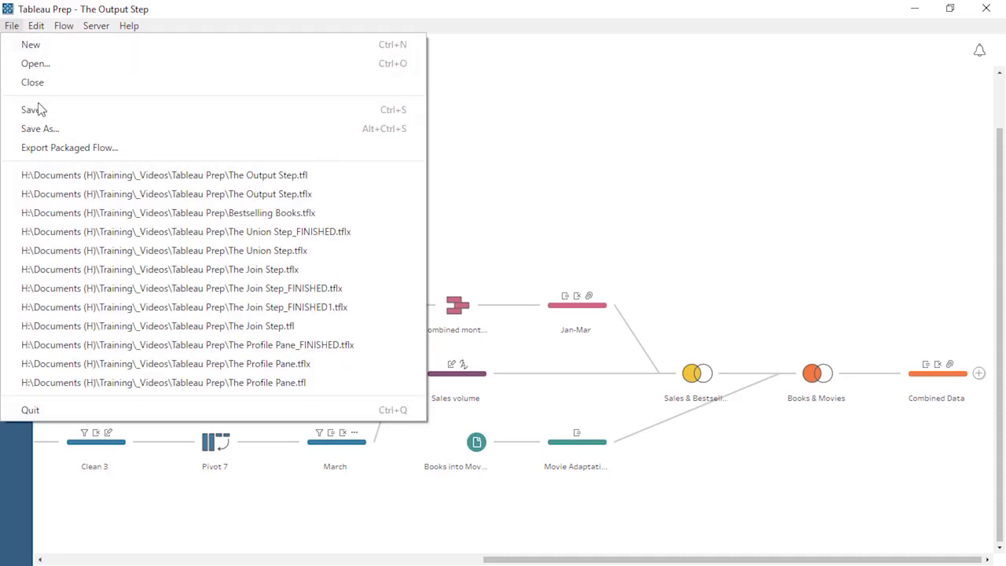
left_click(40, 129)
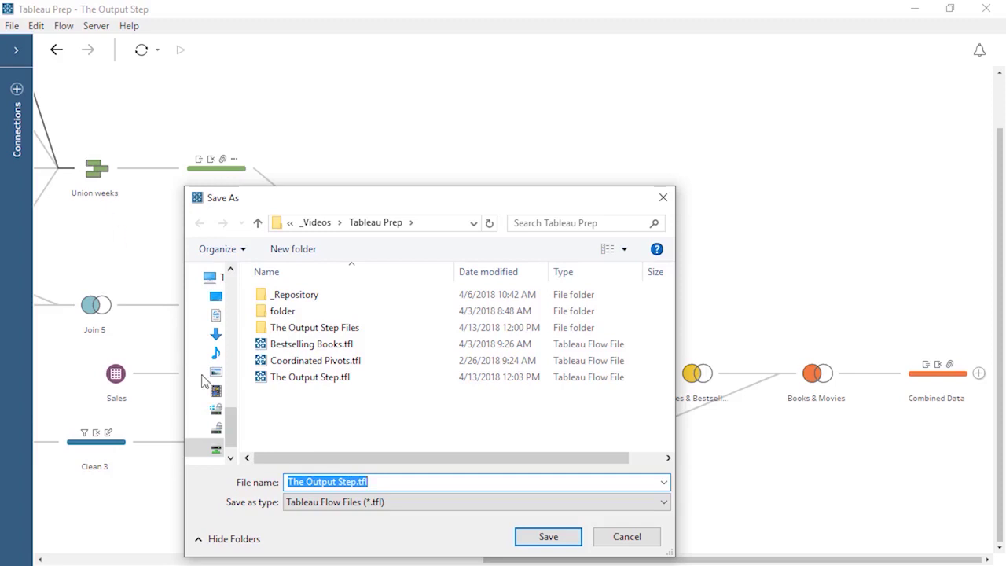
left_click(299, 502)
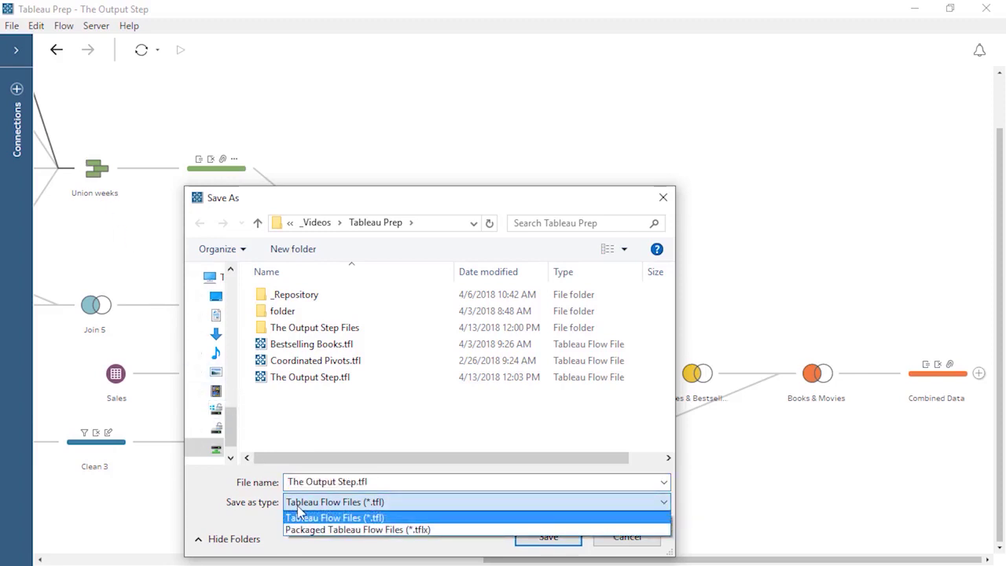
left_click(300, 529)
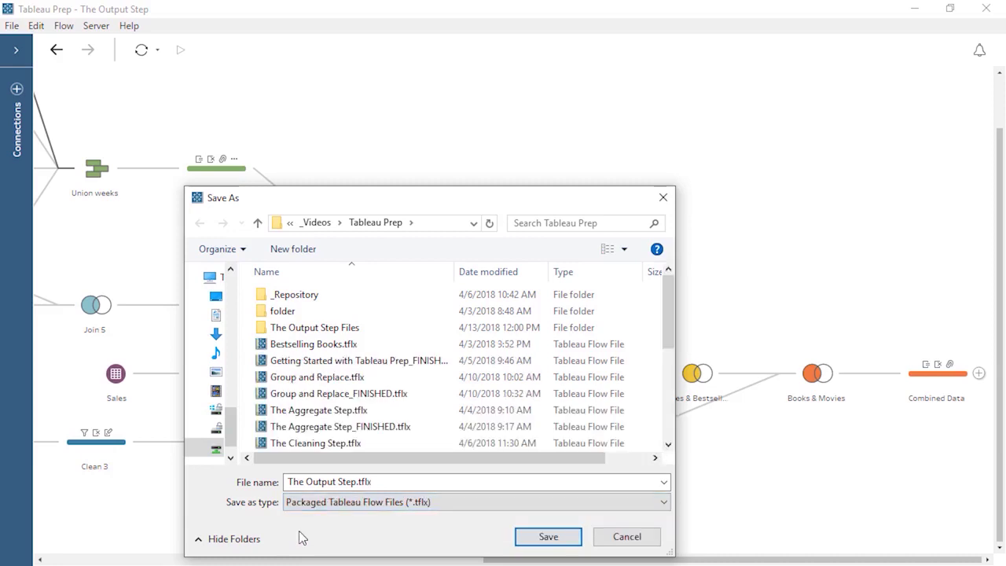
left_click(664, 199)
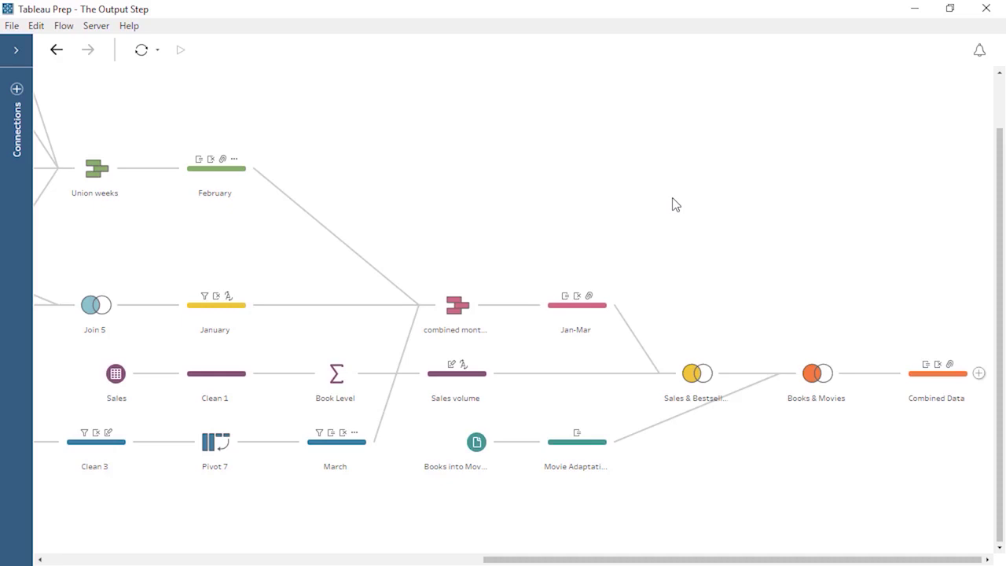
Add an output step after Combined Data, check the available output types, and keep Tableau Data Extract (.hyper)
left_click(980, 374)
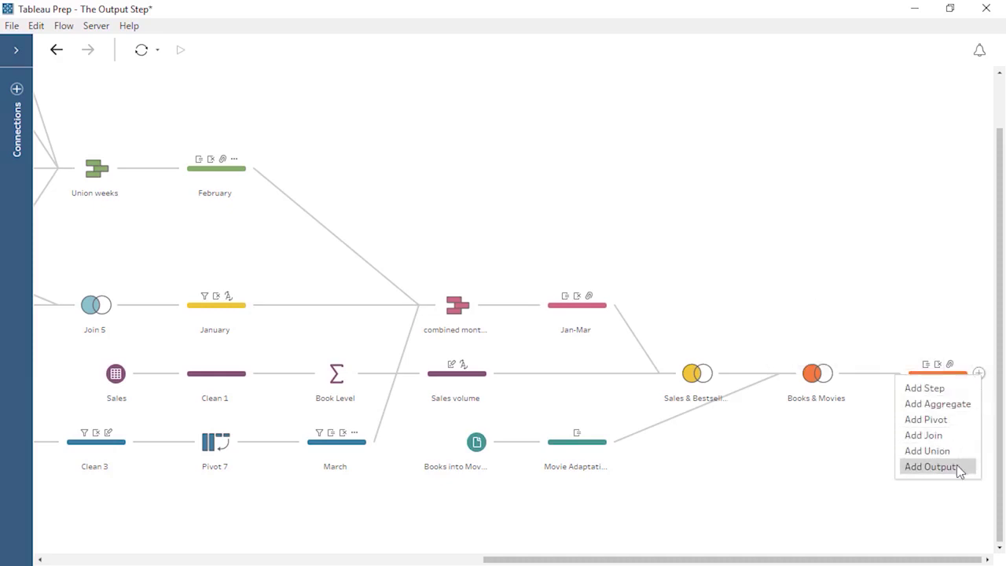
left_click(931, 466)
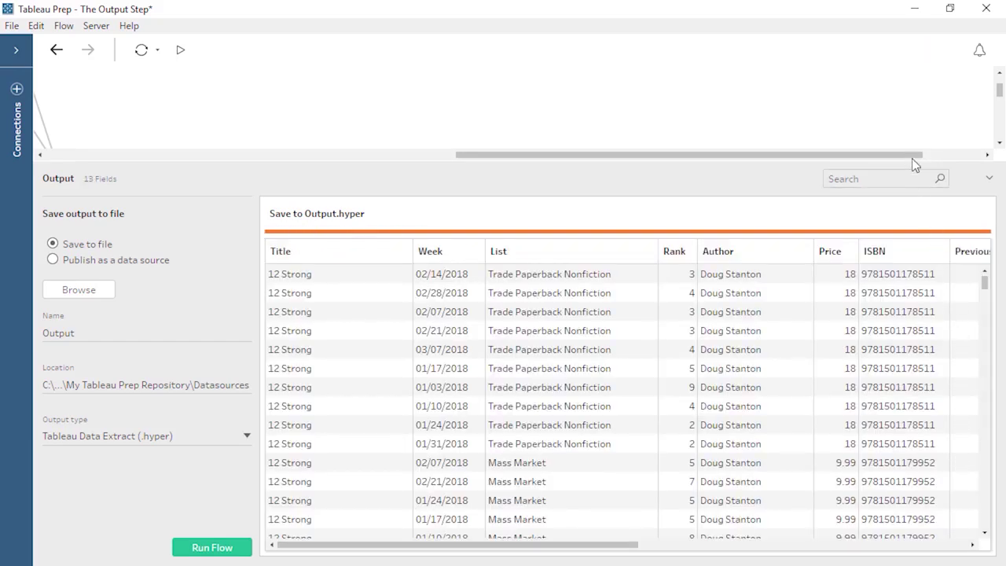
left_click_drag(921, 155, 979, 155)
left_click(999, 117)
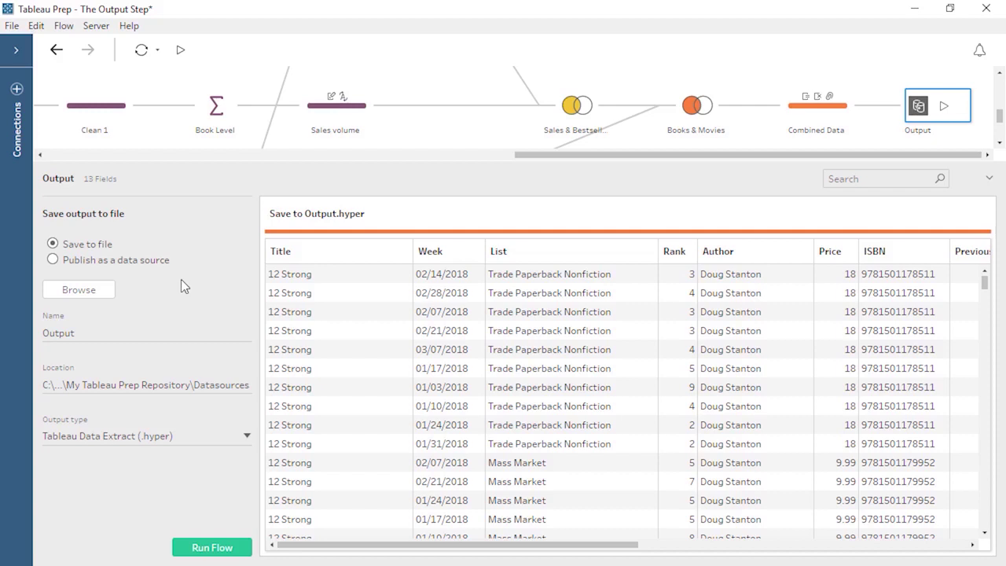
left_click(162, 444)
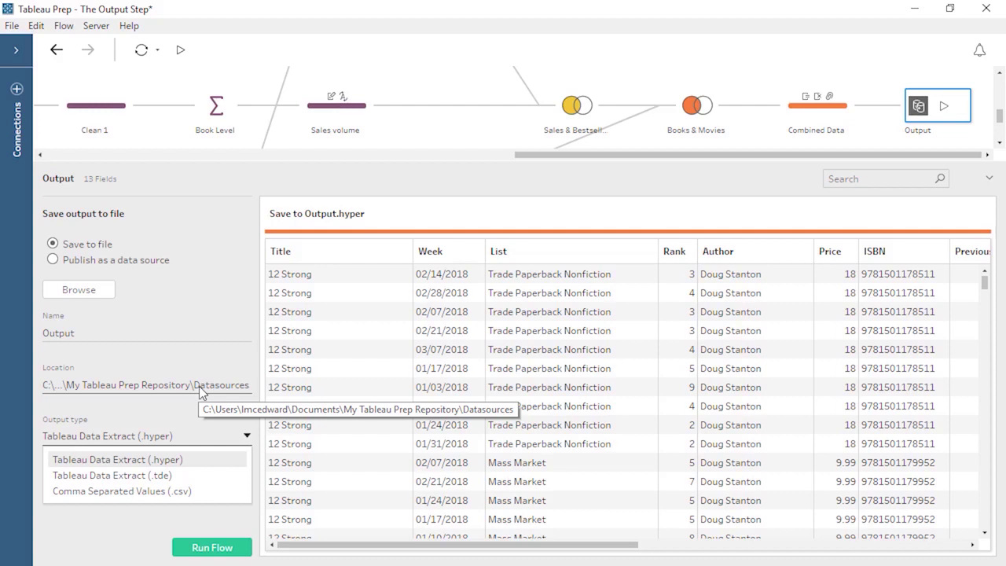
left_click(201, 514)
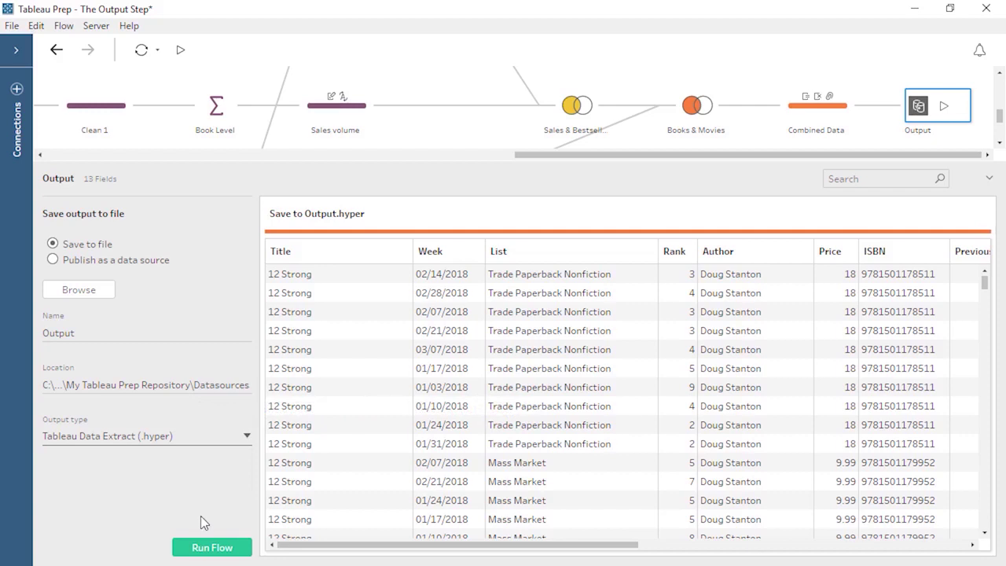
Try running the flow for the Combined Data output, and cancel replacing the existing Output.hyper file
left_click(208, 548)
left_click(944, 107)
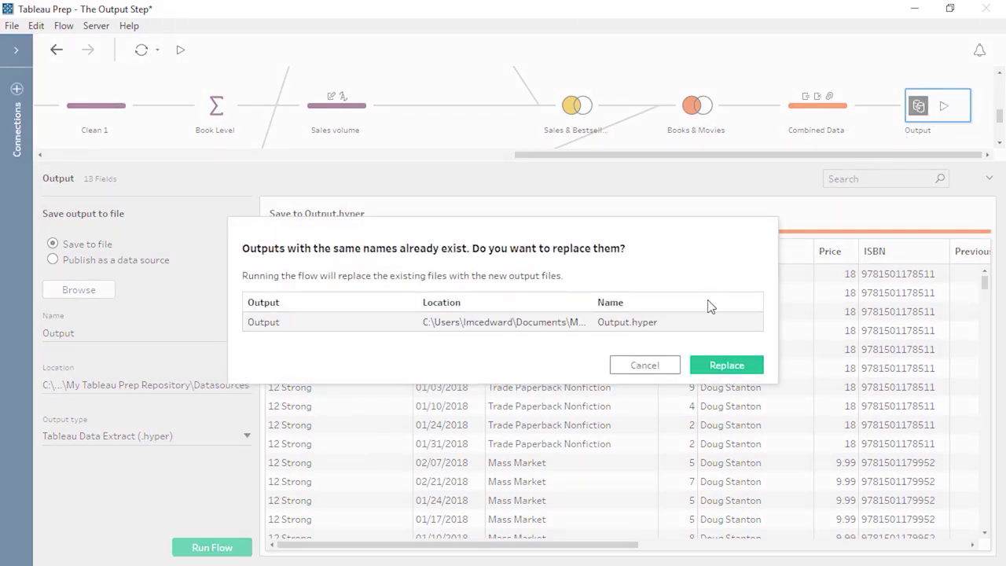
left_click(660, 367)
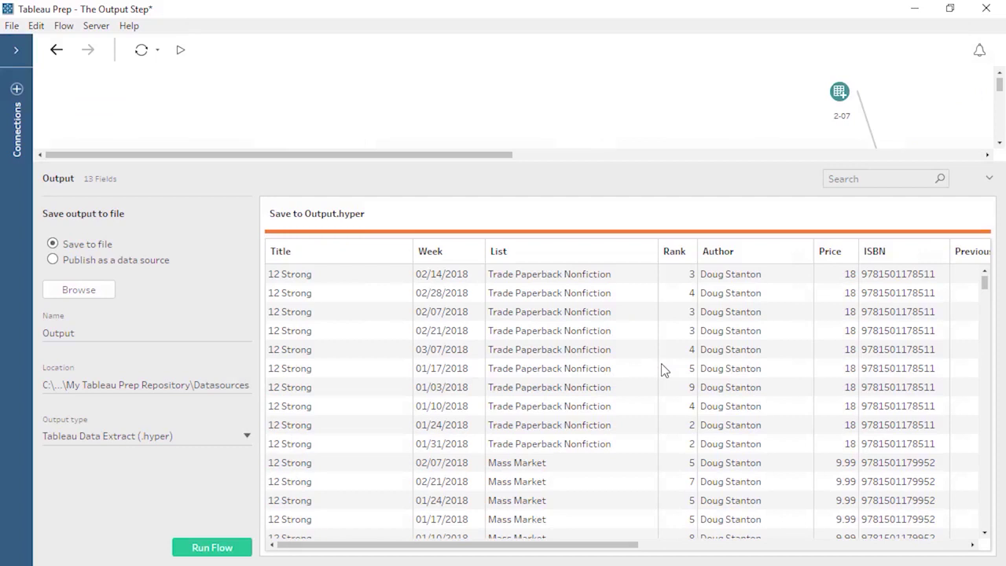
Collapse the output details and add a second output directly after the Jan-Mar step
left_click(989, 179)
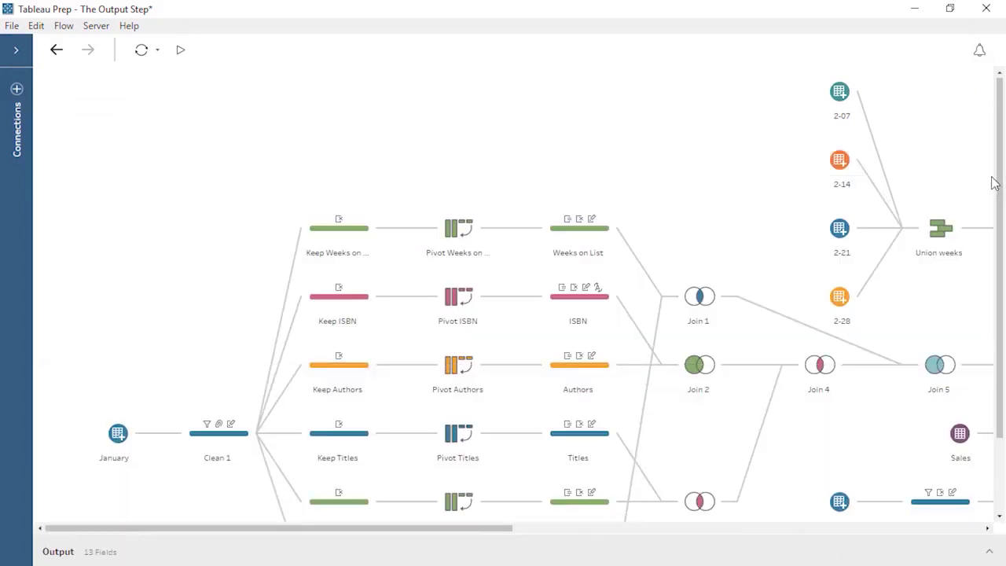
left_click_drag(510, 528, 977, 527)
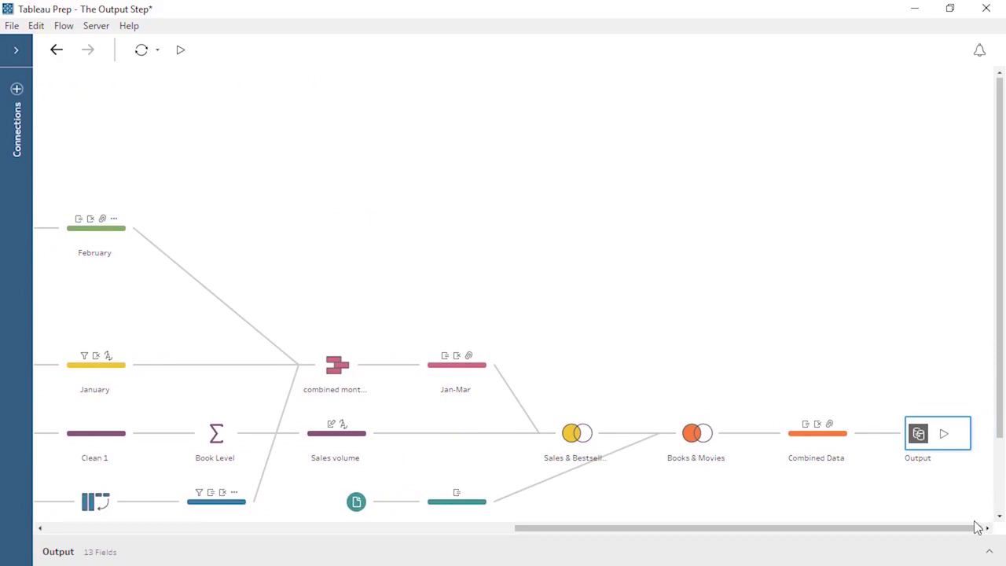
left_click(497, 365)
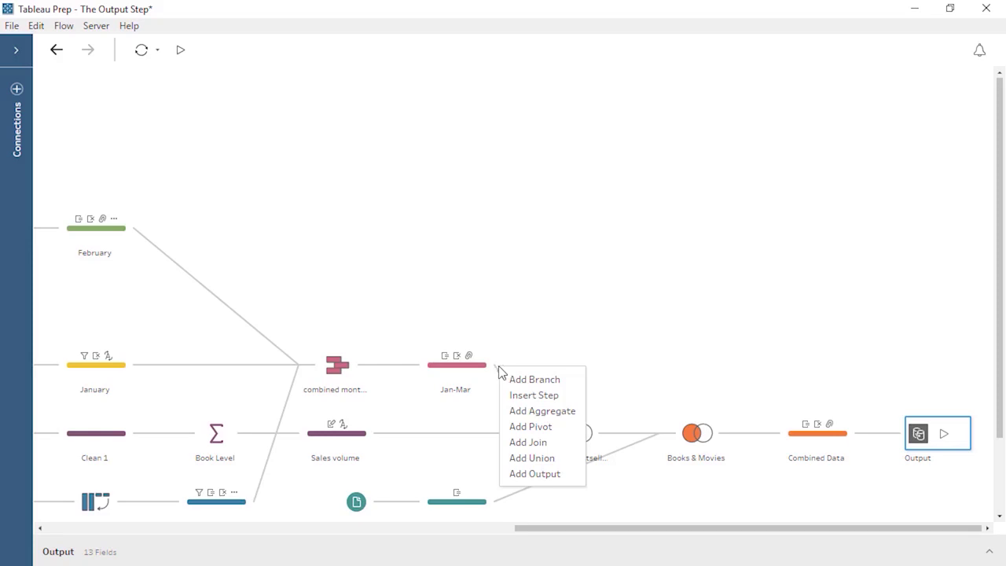
left_click(542, 474)
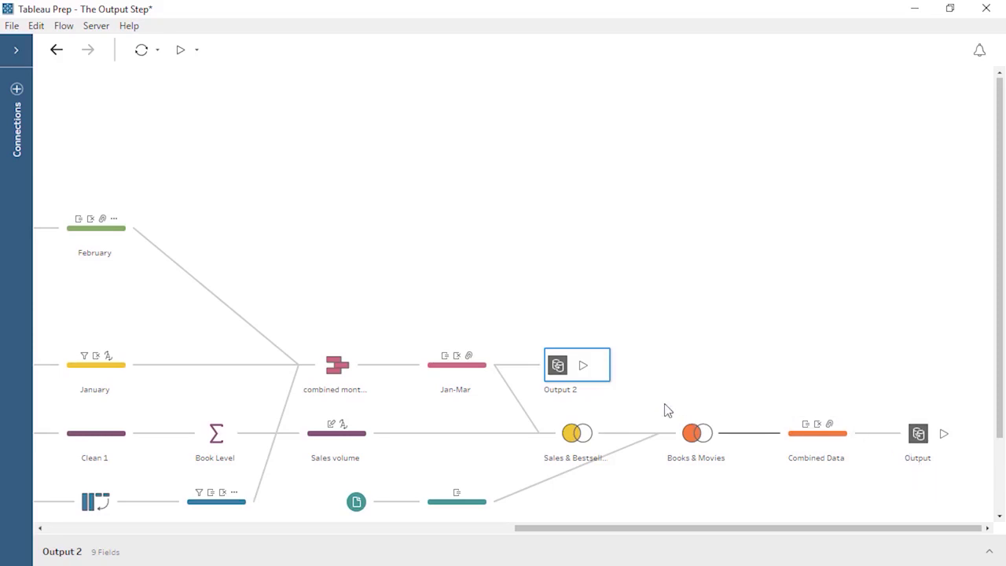
Preview the Jan-Mar step's data in Tableau Desktop, and return to the flow in Tableau Prep
right_click(469, 374)
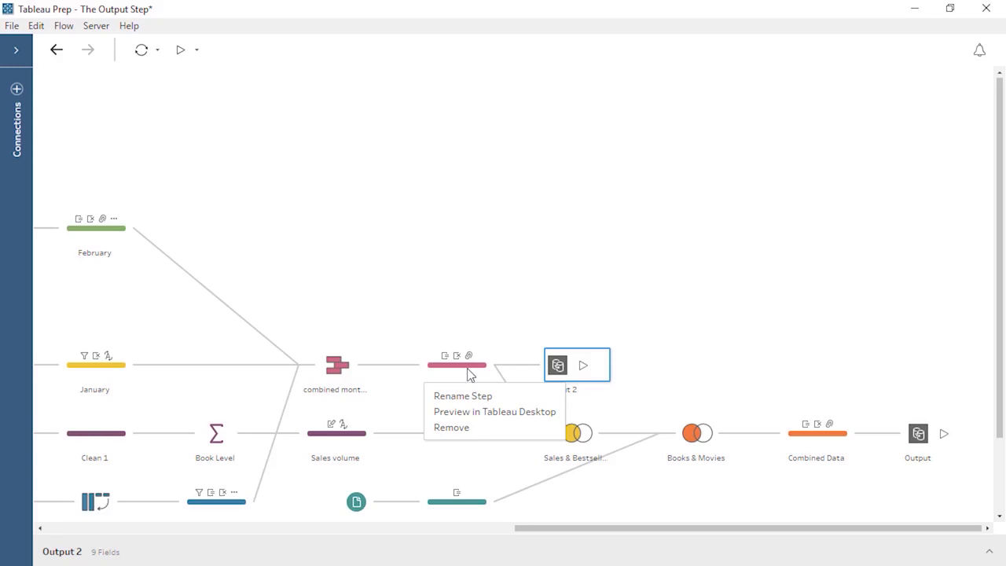
left_click(490, 412)
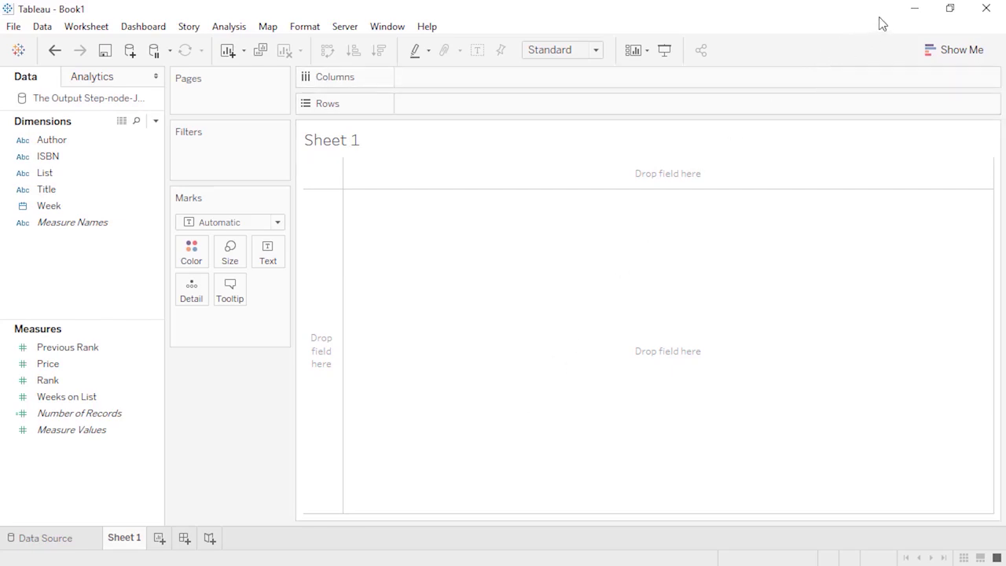
left_click(916, 15)
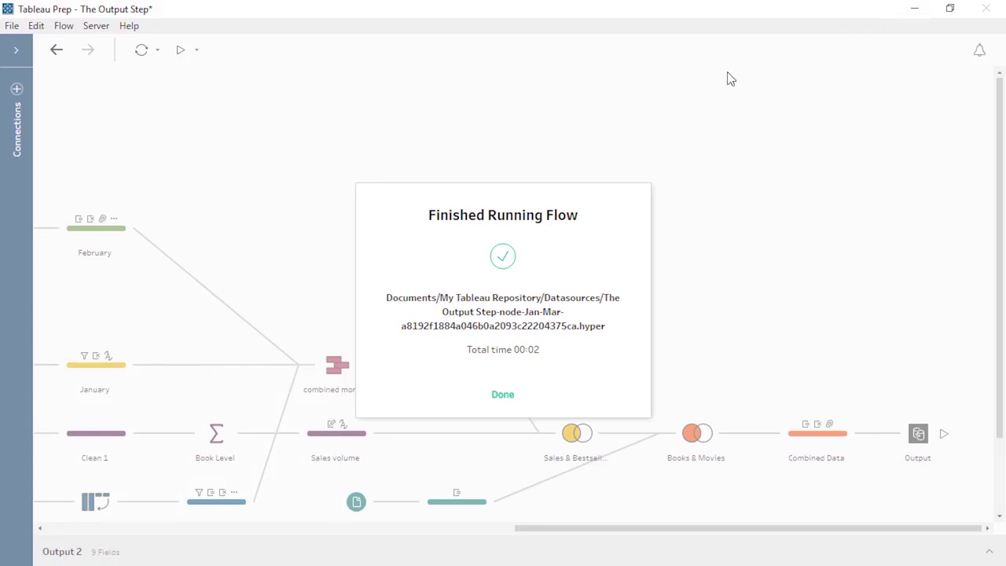